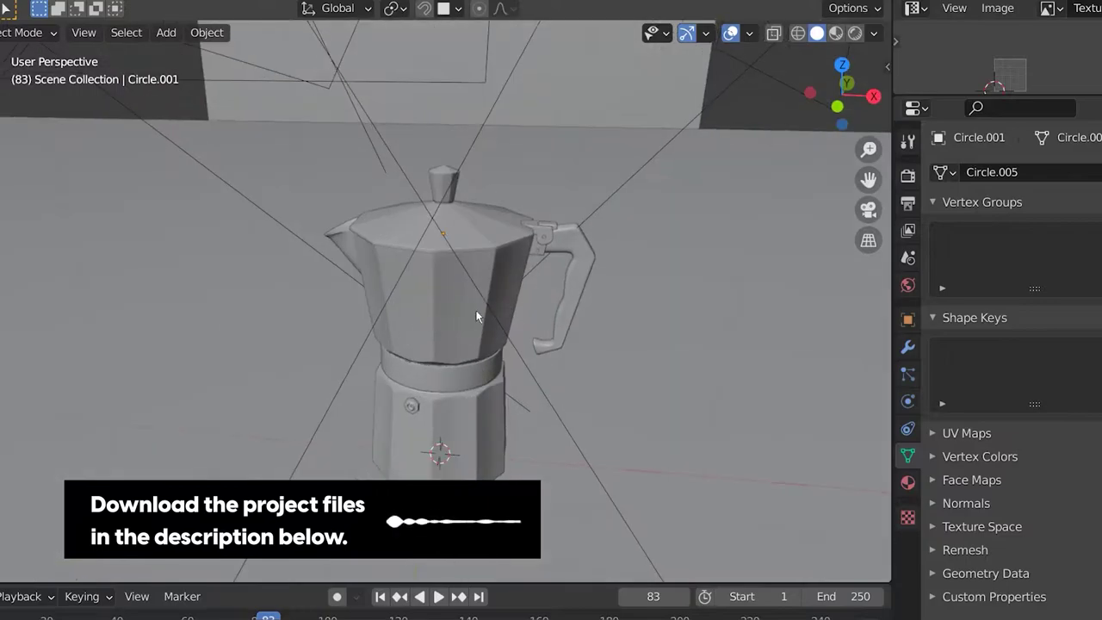
Examine the finished coffee pot scene in solid, wireframe and rendered shading, from free angles and through the camera.
shift+middle_drag(534, 319, 518, 343)
key(shift+z)
mouse_move(389, 350)
middle_down()
mouse_move(482, 352)
mouse_move(541, 301)
mouse_move(499, 351)
mouse_move(409, 373)
middle_up()
key(shift+z)
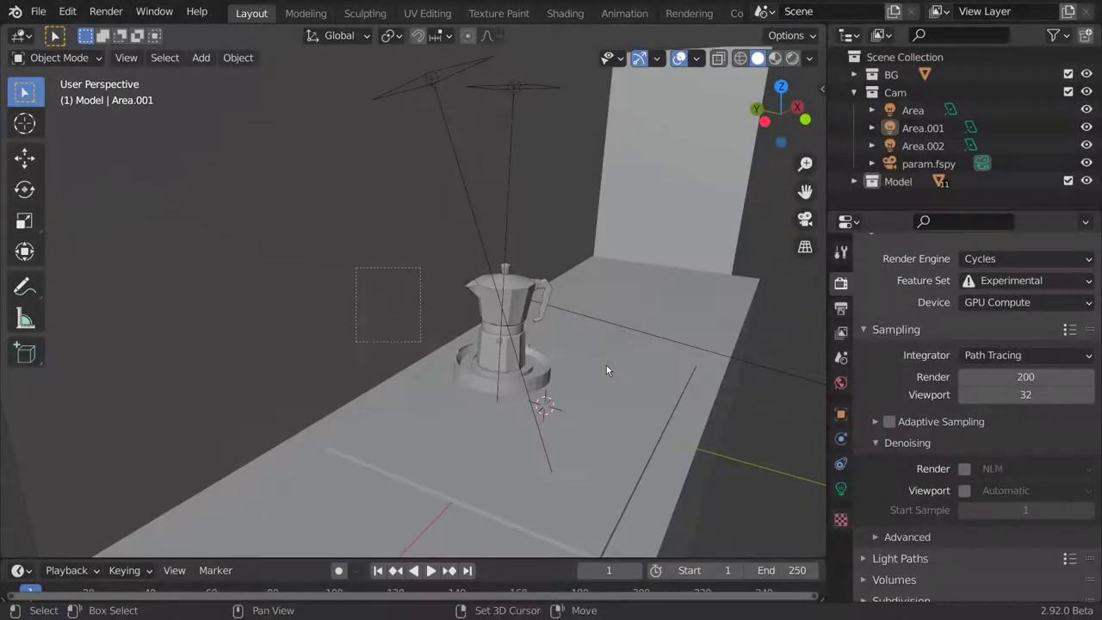
middle_drag(607, 365, 579, 355)
key(KP_0)
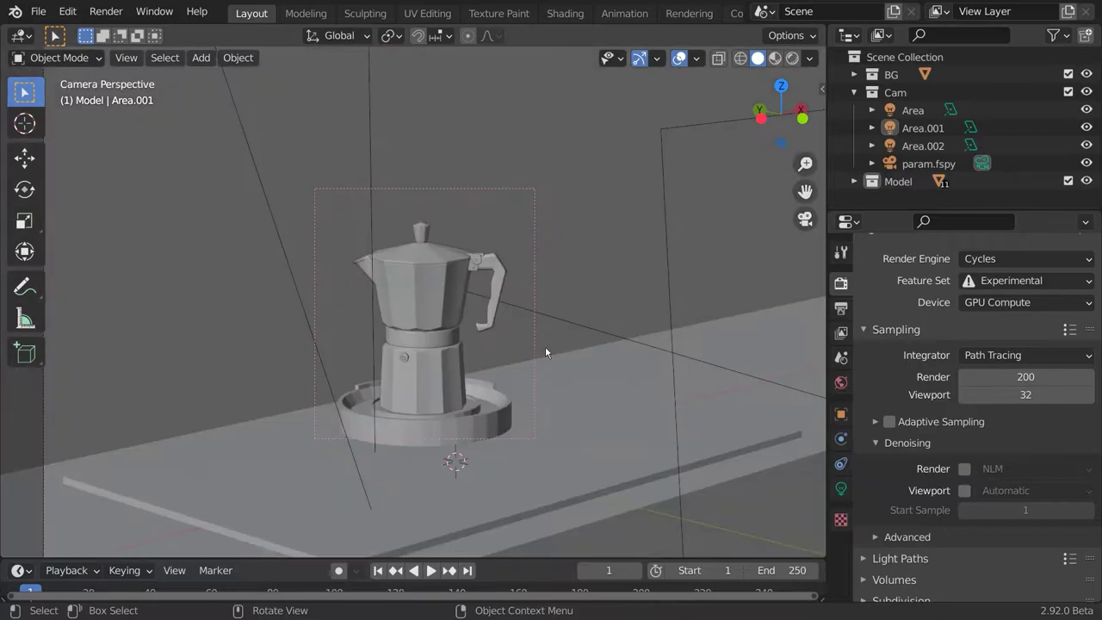
key(shift+z)
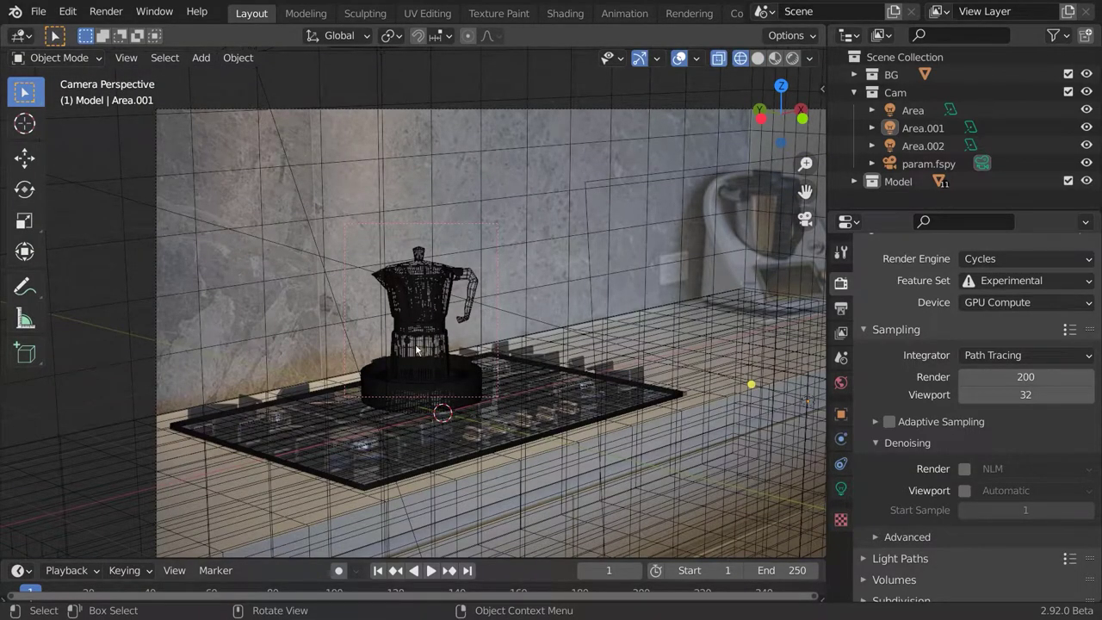
key(shift+z)
mouse_move(487, 359)
middle_down()
mouse_move(534, 343)
mouse_move(545, 356)
middle_up()
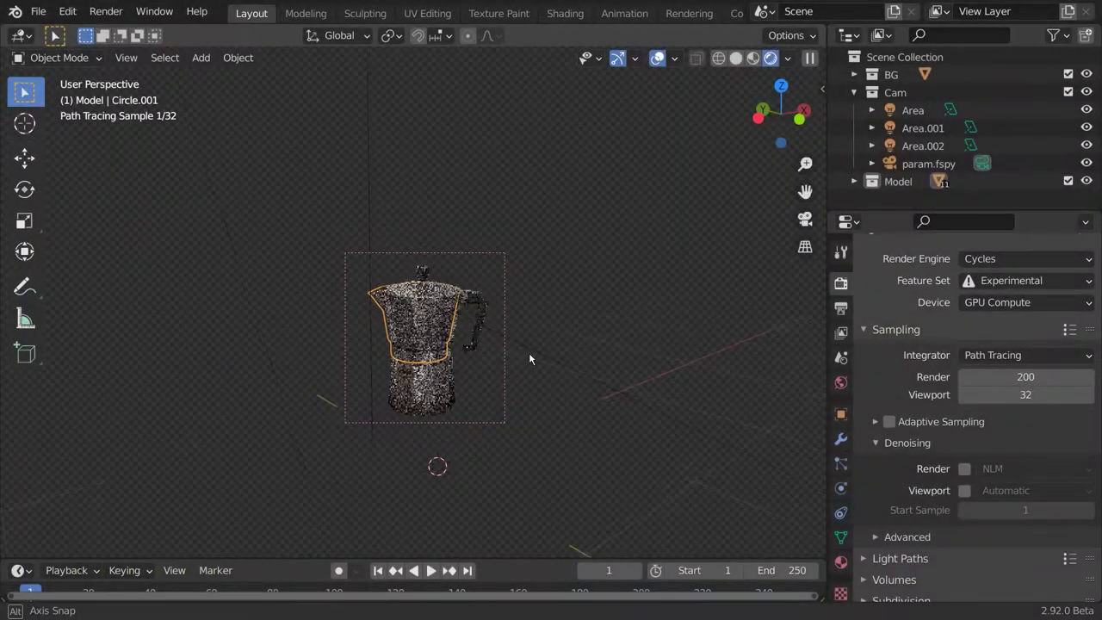
mouse_move(529, 353)
middle_down()
mouse_move(492, 360)
mouse_move(571, 365)
mouse_move(477, 364)
middle_up()
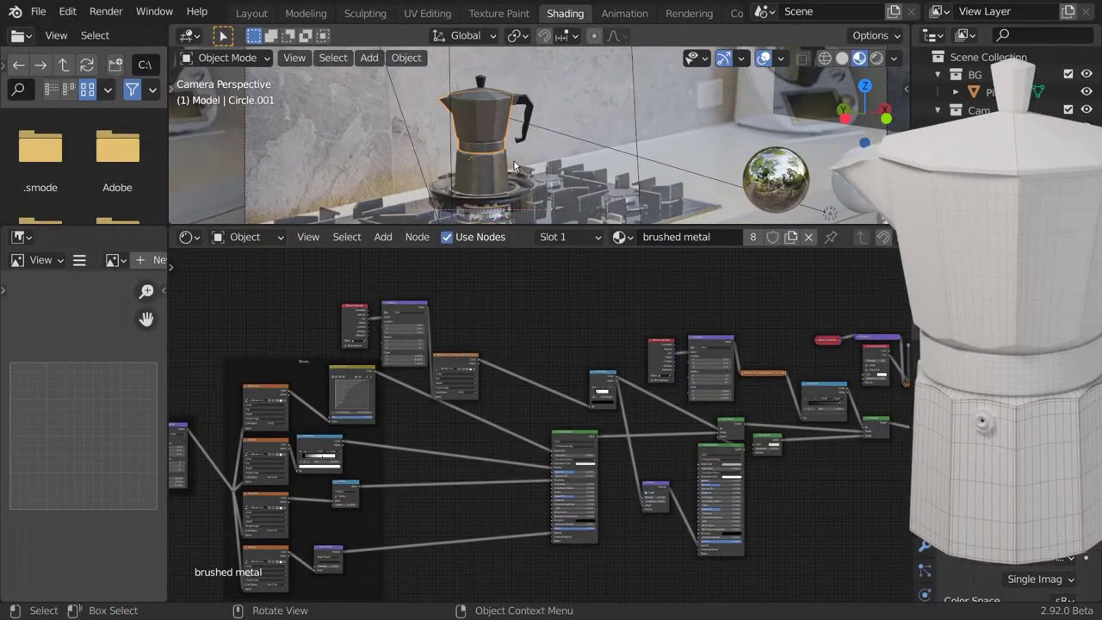
Examine the shader node setups of the pot's brushed metal body and its Plastic handle.
middle_drag(518, 167, 537, 166)
middle_drag(433, 496, 360, 457)
scroll(618, 471, up, 4)
middle_drag(739, 393, 399, 418)
middle_drag(746, 462, 658, 476)
click(541, 169)
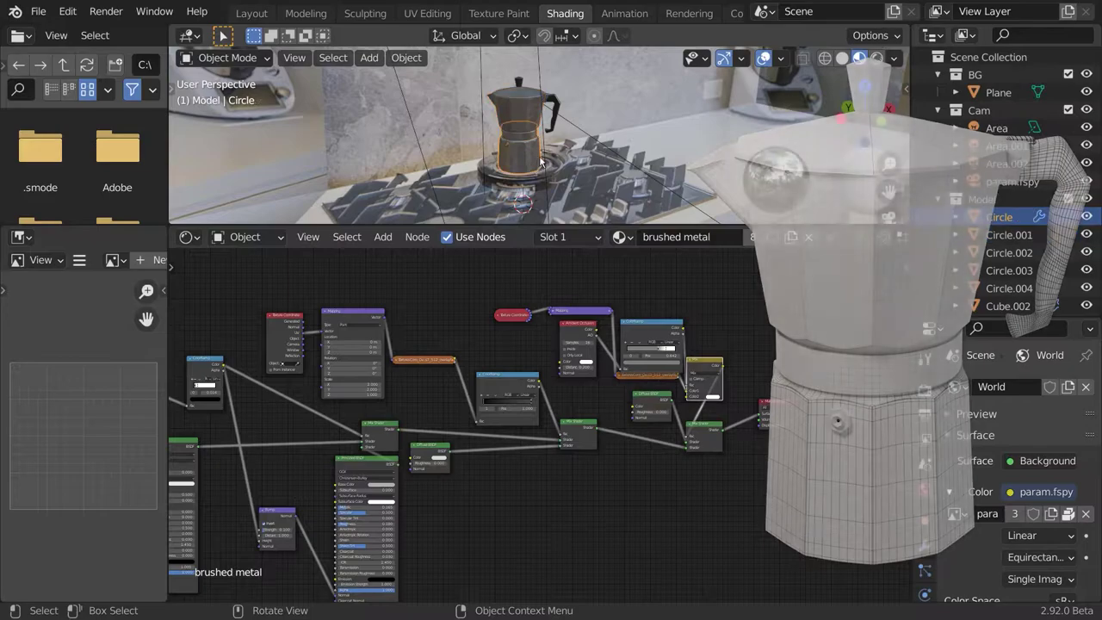
click(556, 119)
scroll(851, 441, up, 4)
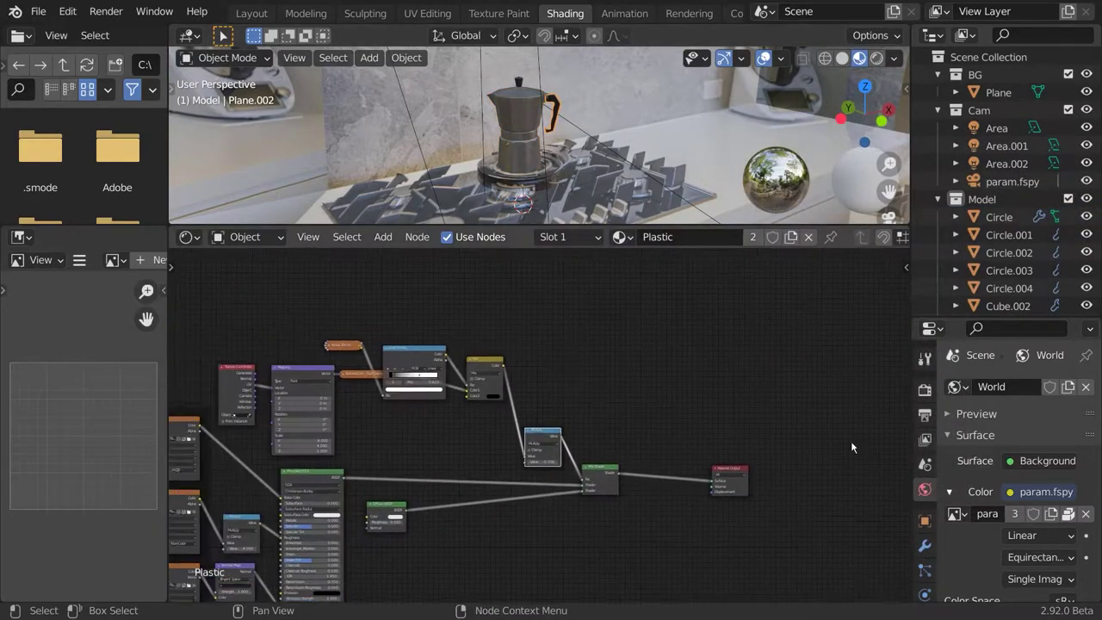
middle_drag(851, 441, 938, 376)
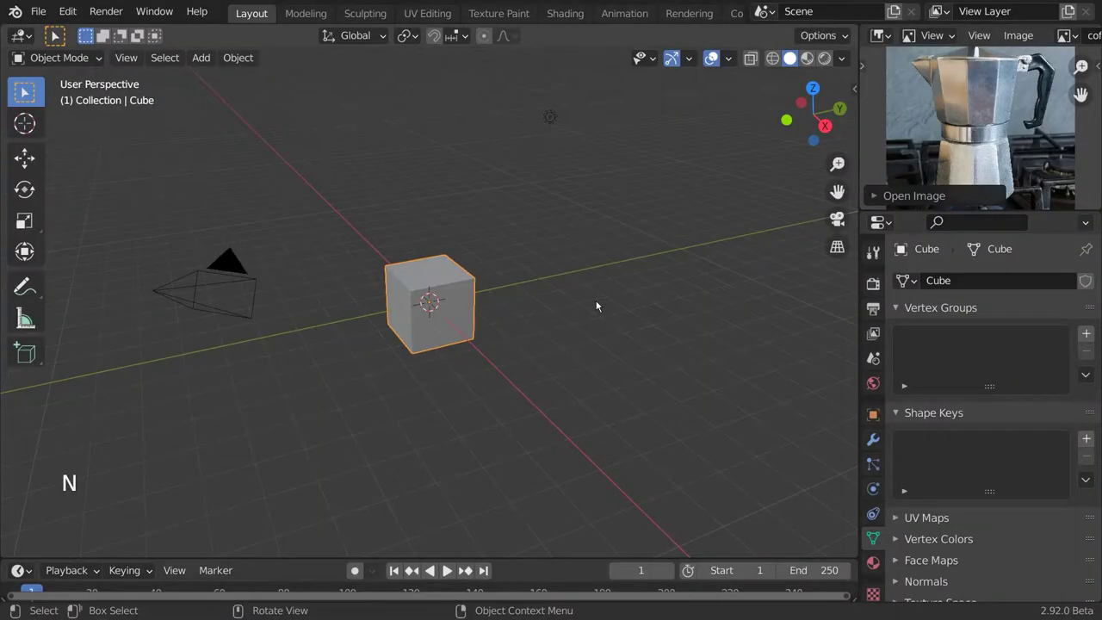
Delete all default objects and add a mesh circle with 10 vertices and a 1 m radius.
key(x)
key(shift+a)
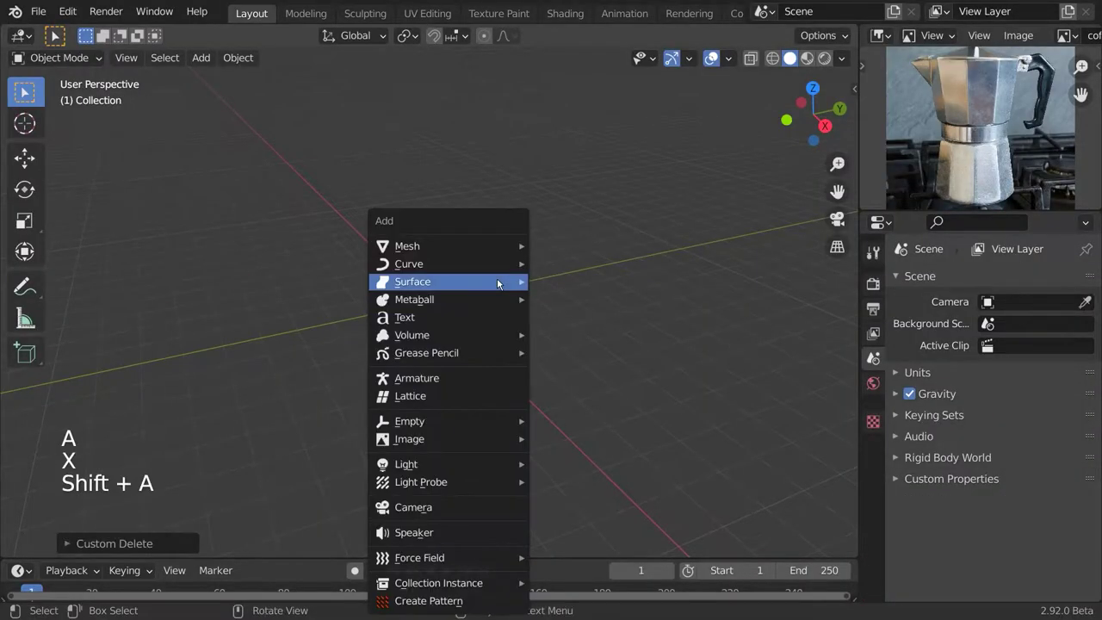
mouse_move(468, 250)
click(603, 283)
click(122, 544)
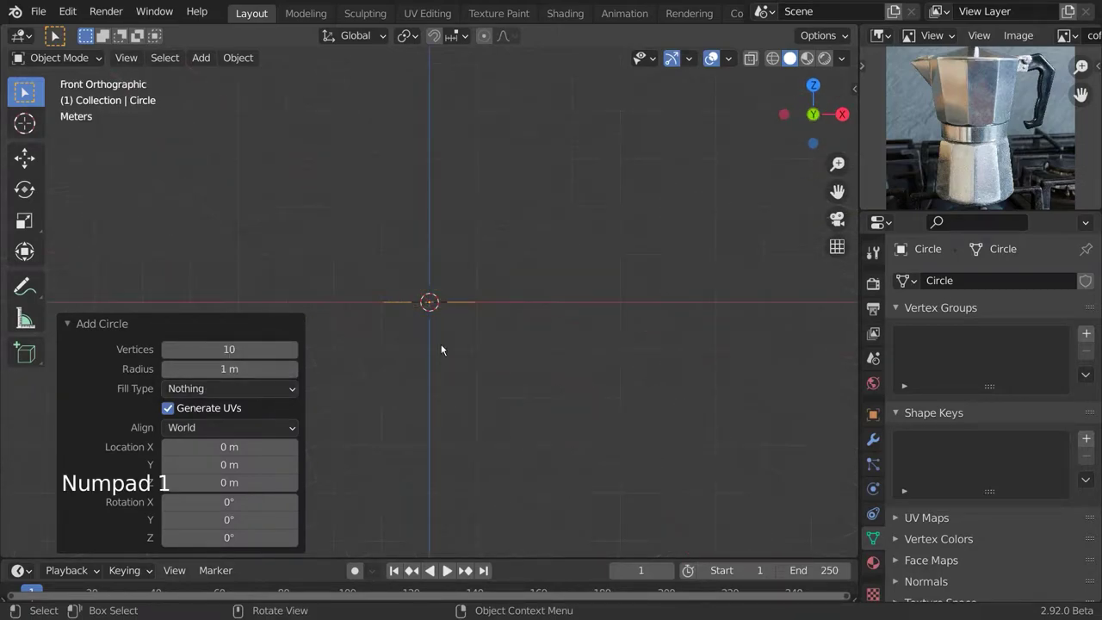
Extrude the circle upward about 1.5 m in front view and subdivide the whole mesh with one cut.
key(Tab)
key(e)
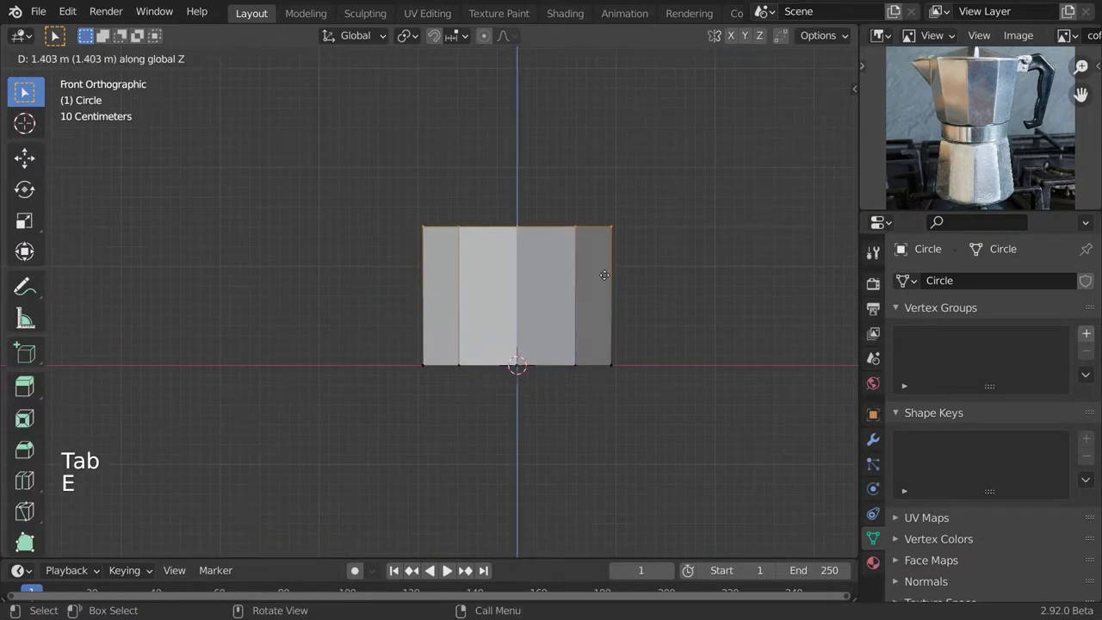
click(604, 264)
key(a)
right_click(554, 263)
click(509, 226)
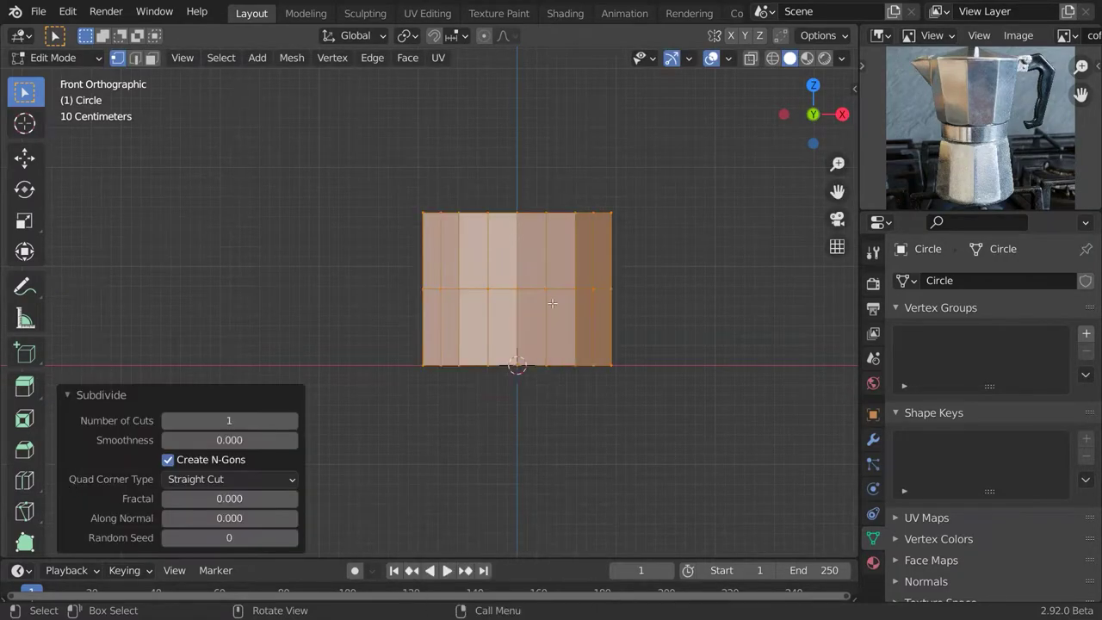
Dissolve the horizontal edge loop around the middle of the body, keeping the vertical subdivision edges.
alt+click(499, 288)
key(x)
click(631, 320)
middle_drag(575, 334, 639, 359)
shift+middle_drag(658, 339, 647, 369)
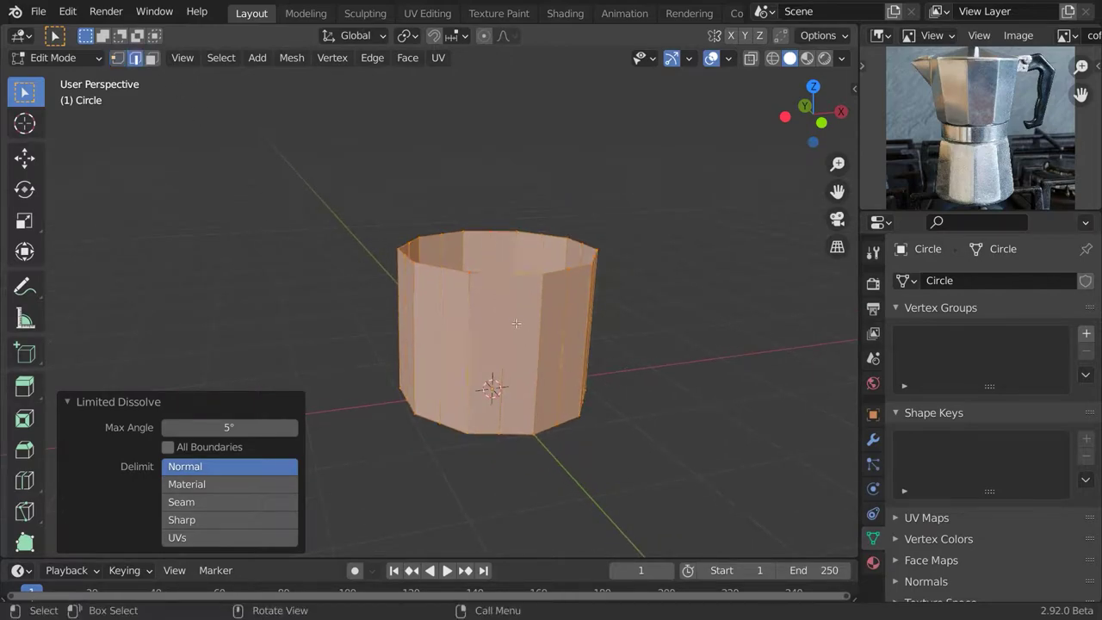
Select every facet's vertical centre edge by similar face angles and scale the edges to about 1.039 along Z.
click(507, 315)
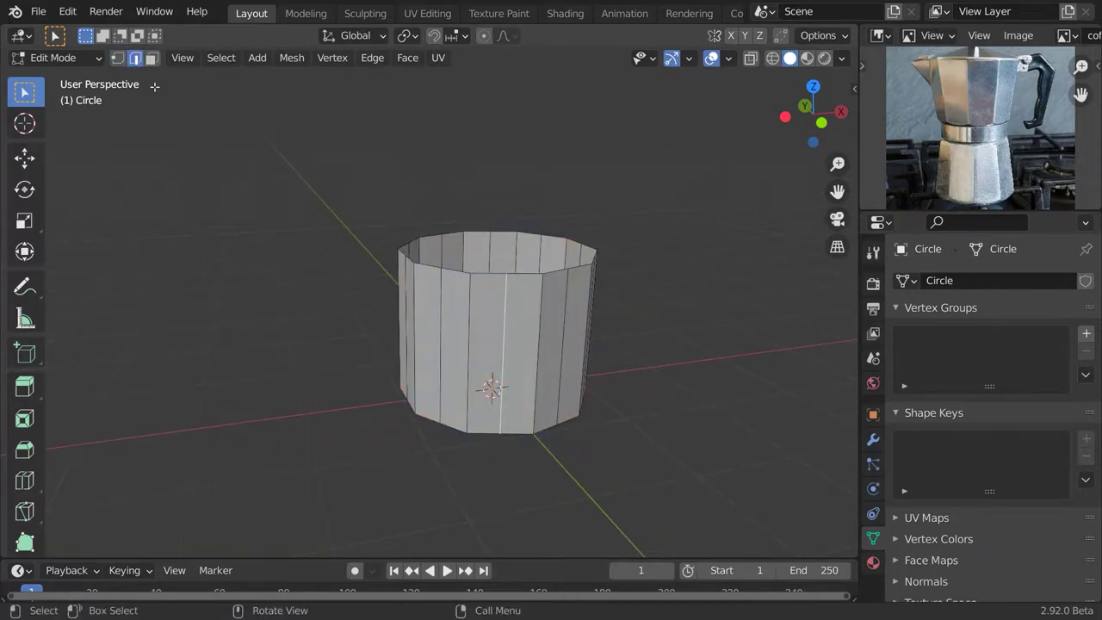
click(220, 58)
mouse_move(262, 249)
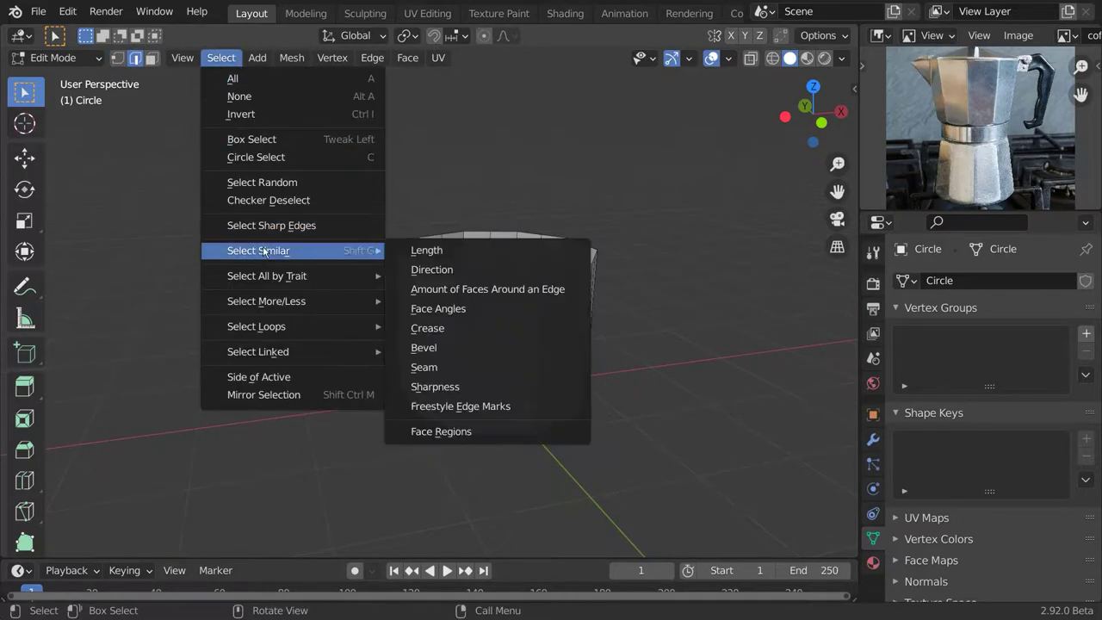
click(437, 307)
scroll(689, 354, up, 2)
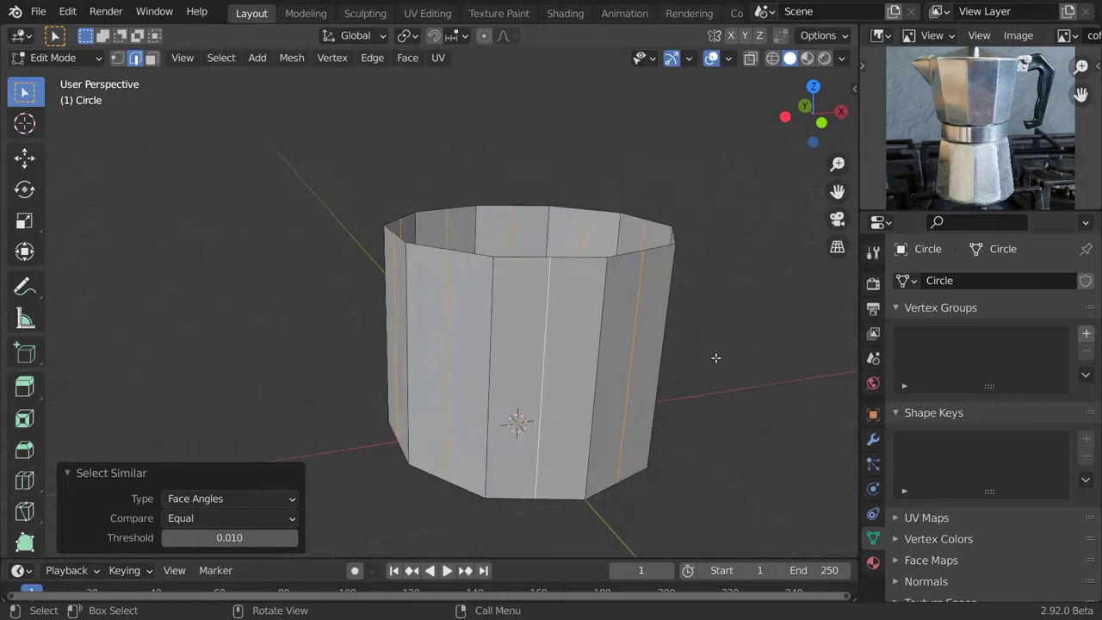
key(s)
click(847, 351)
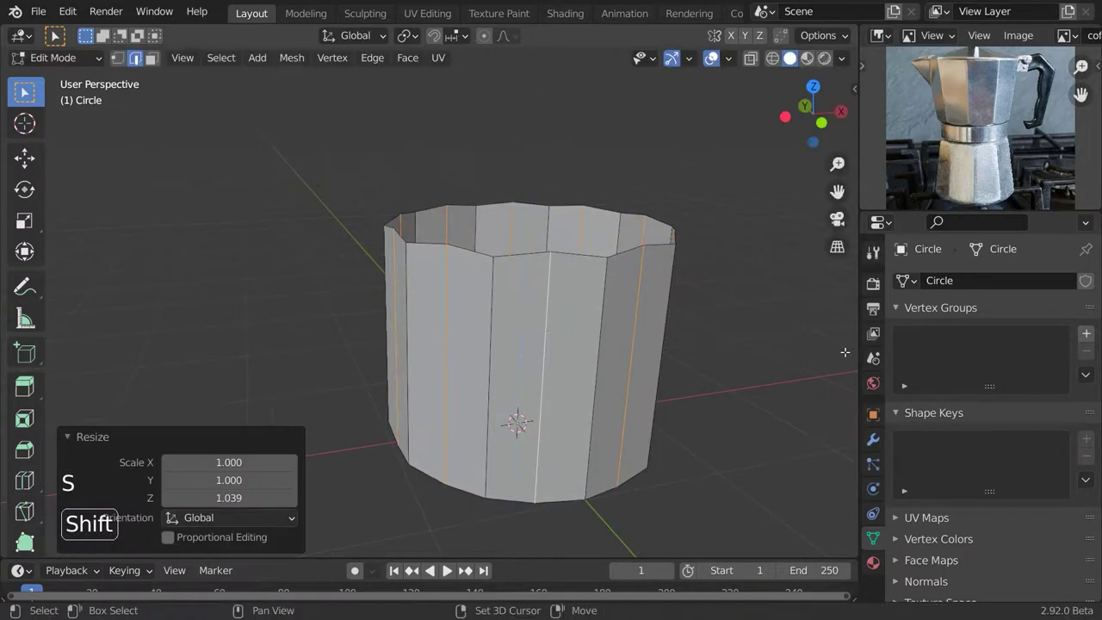
Scale the facets' centre edges inward to about 0.978 in X and Y with Z locked.
middle_drag(773, 357, 782, 406)
key(s)
key(shift+z)
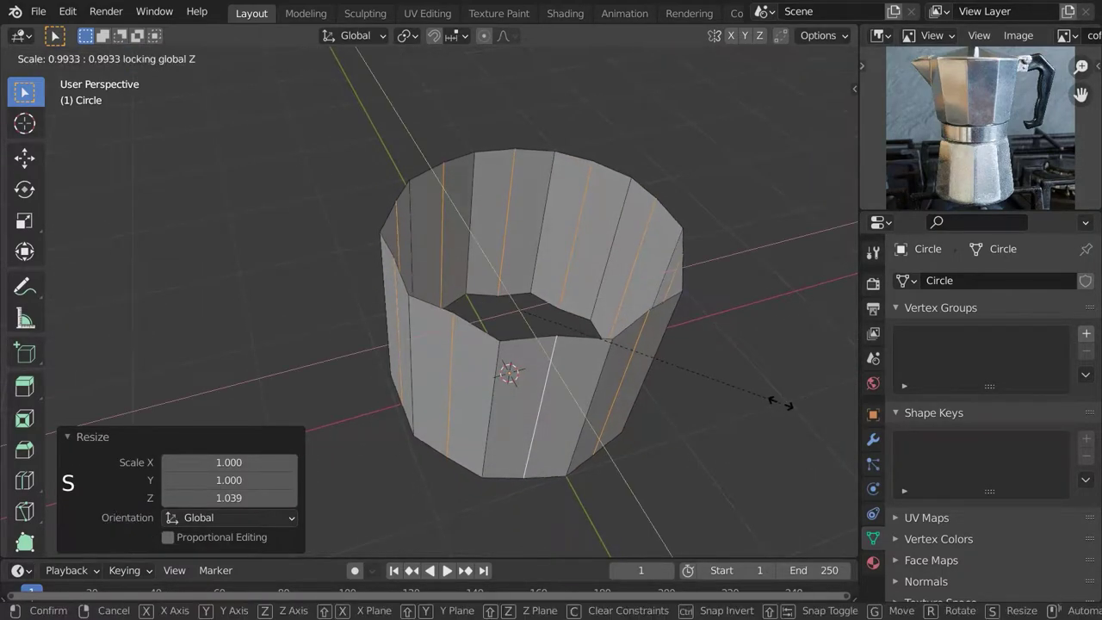
click(769, 388)
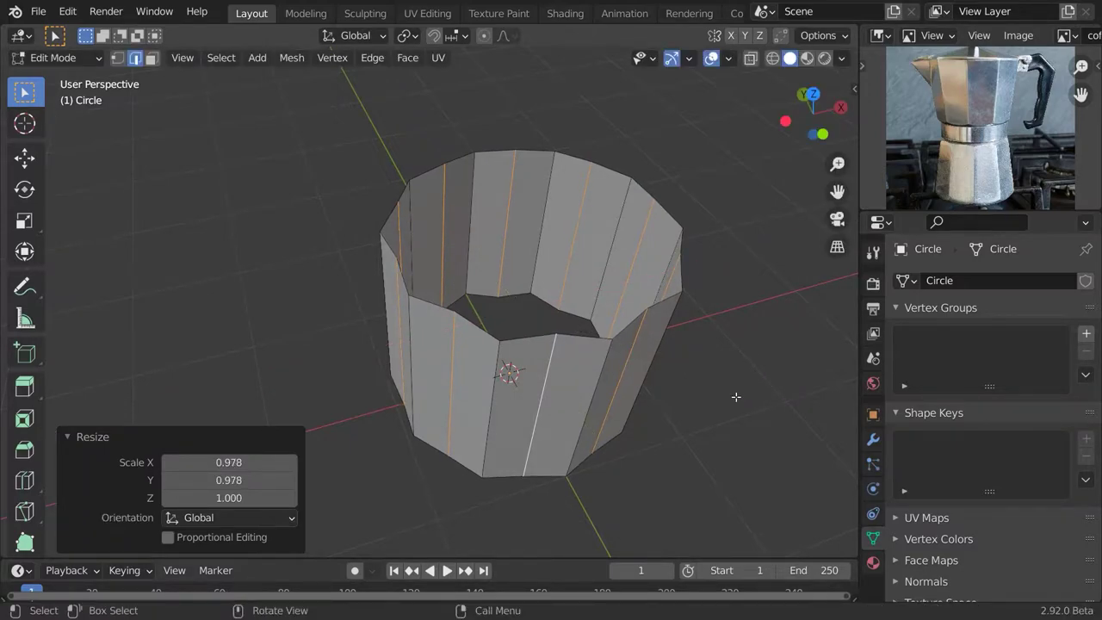
Extrude the top rim inward at a scale of about 0.881 and flatten the inner loop with a Z scale of 0.
alt+click(541, 336)
shift+middle_drag(706, 363, 652, 351)
key(e)
key(s)
click(675, 336)
key(s)
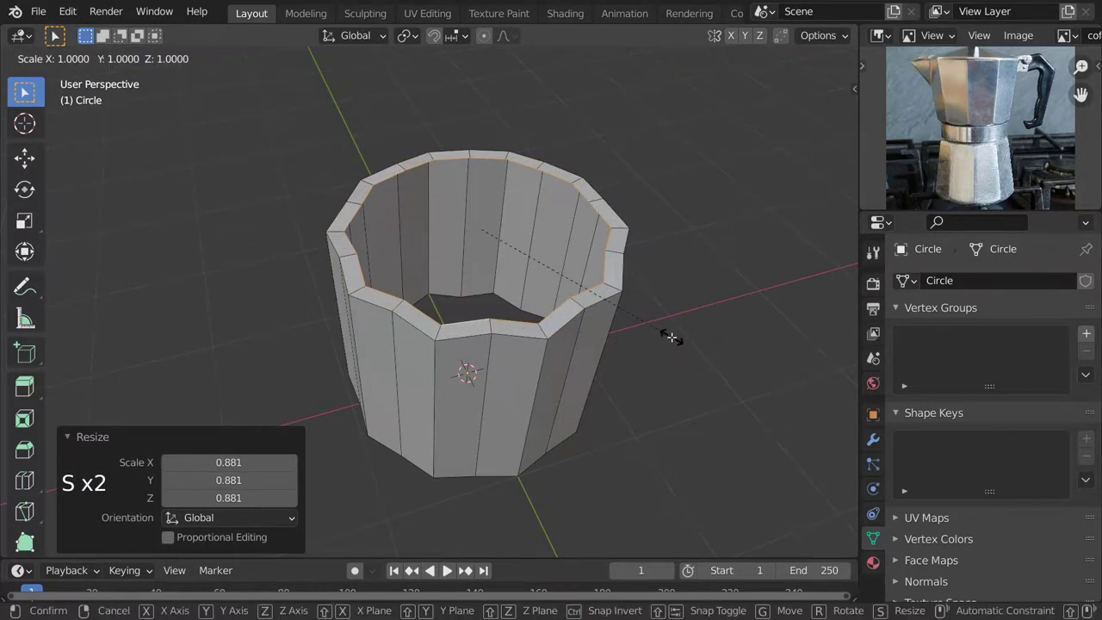
click(673, 338)
middle_drag(673, 338, 675, 303)
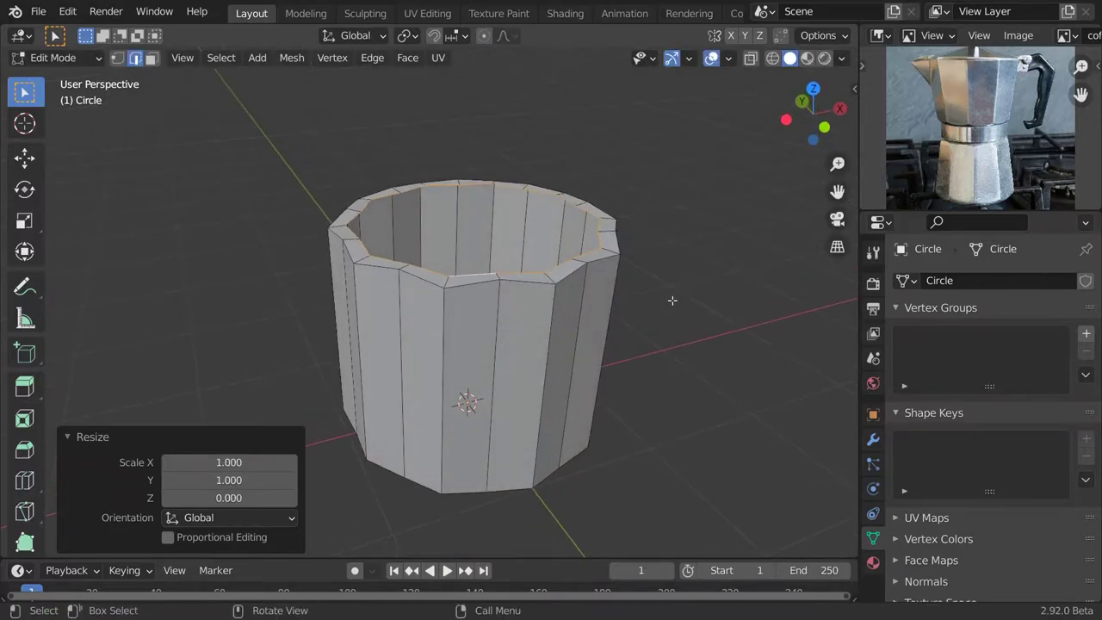
Round the inner top edge loop with the To Sphere operation.
key(F3)
text(sphere)
key(Return)
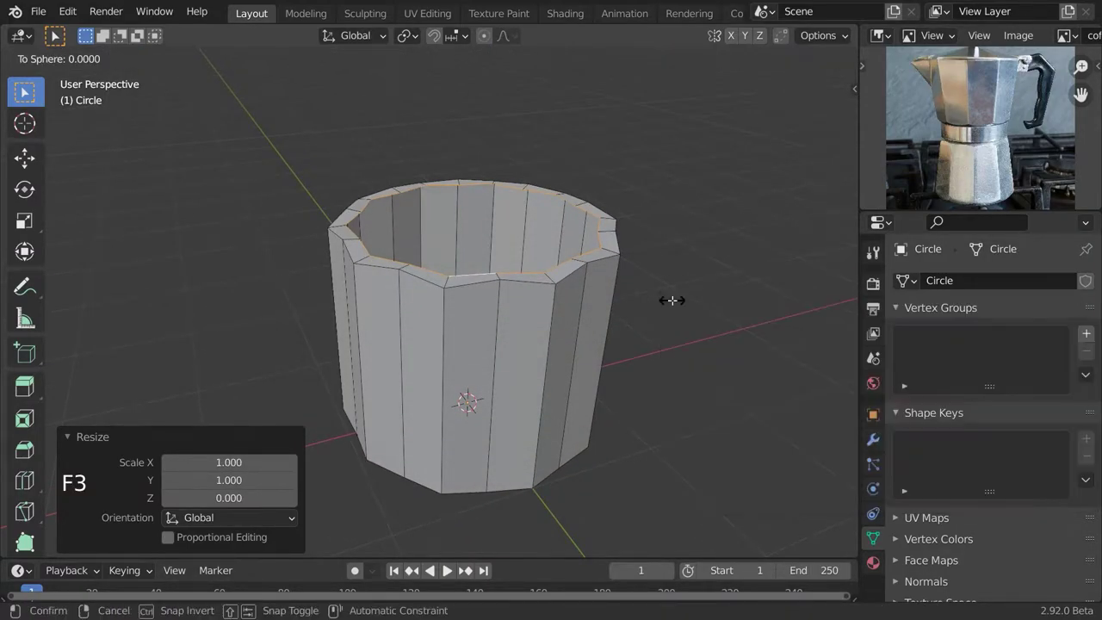
click(627, 298)
Raise the rounded top loop along Z and resize it to form a sloped shoulder.
middle_drag(627, 298, 613, 231)
key(g)
key(z)
click(612, 212)
key(s)
click(660, 244)
key(s)
click(657, 283)
Extrude the bottom rim inward at a scale of about 0.85 and flatten the new loop with a Z scale of 0.
middle_drag(614, 384, 607, 263)
alt+click(562, 348)
shift+middle_drag(657, 394, 657, 369)
key(e)
right_click(659, 368)
key(s)
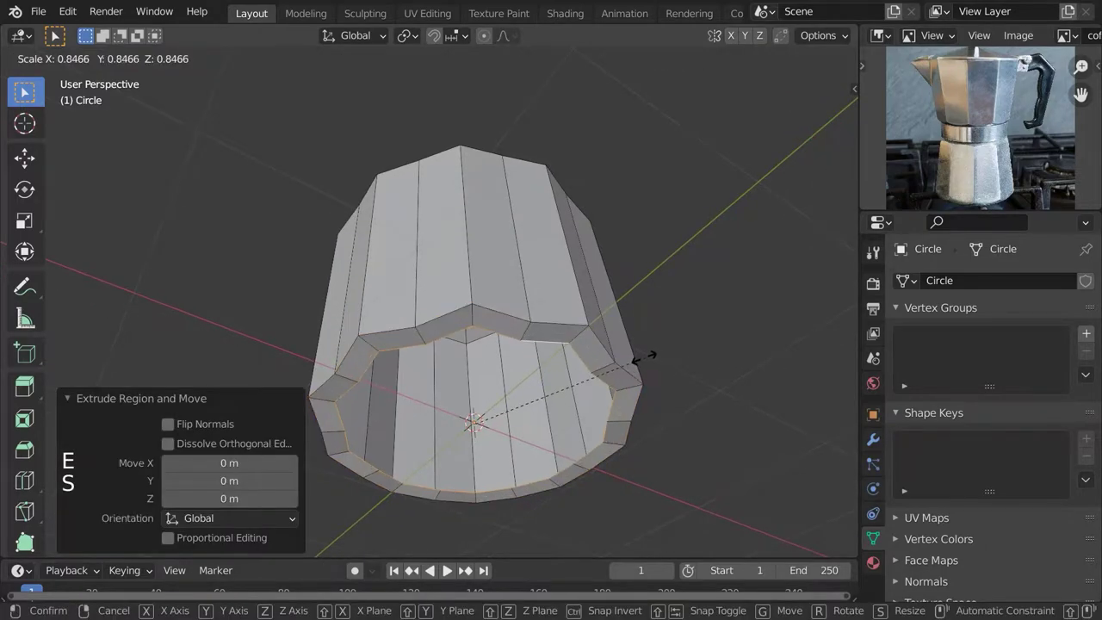
click(640, 356)
text(sz0)
key(Return)
Round the inner bottom loop with To Sphere and scale it to about 0.963.
key(F4)
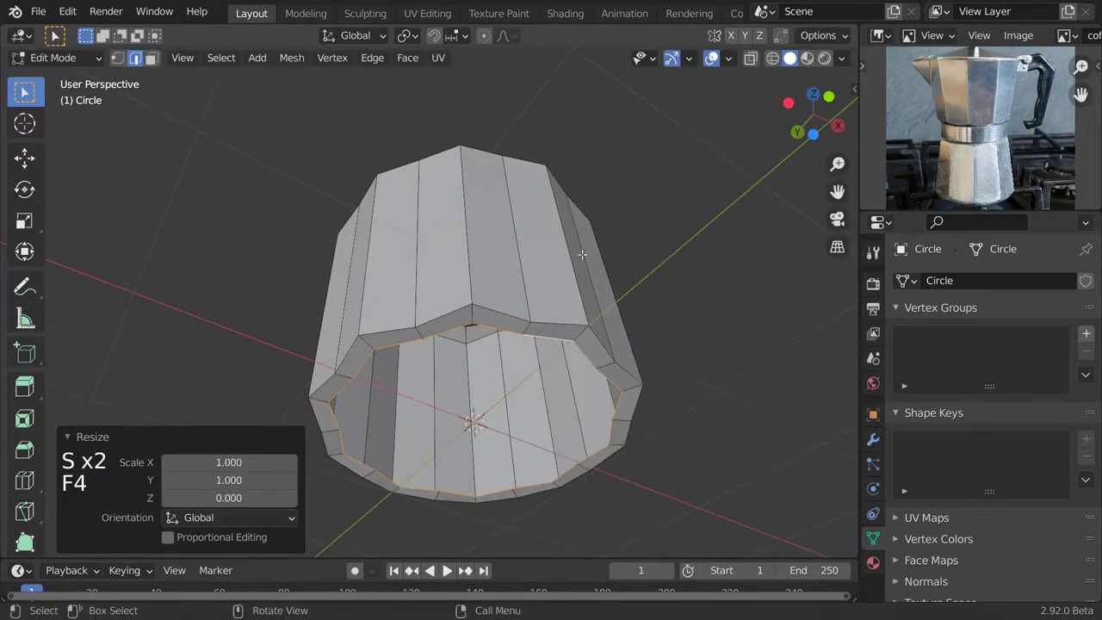
key(F3)
click(657, 309)
click(372, 395)
key(s)
click(701, 446)
Move the rounded bottom loop along Z and resize it to shape the underside.
middle_drag(723, 455, 689, 489)
key(g)
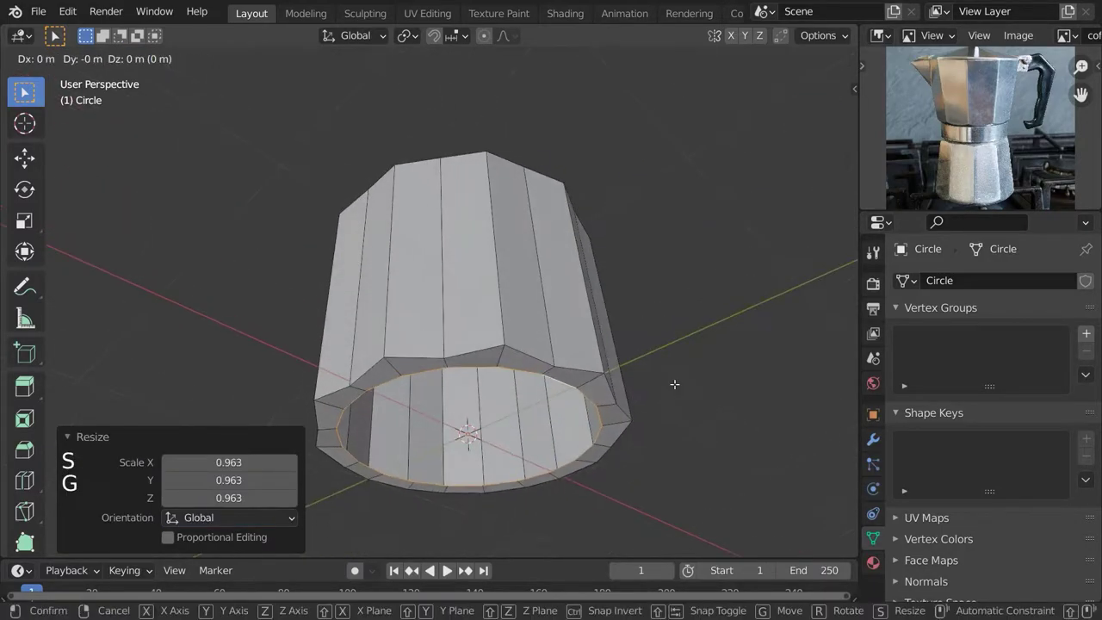
key(z)
click(679, 360)
key(s)
click(739, 398)
Extrude the bottom loop inward once more to add another ring of faces on the underside.
key(e)
right_click(738, 398)
key(s)
click(679, 398)
Extrude the round top loop upward about 0.1 m to form the neck of the body.
middle_drag(572, 241, 529, 372)
alt+click(487, 243)
key(e)
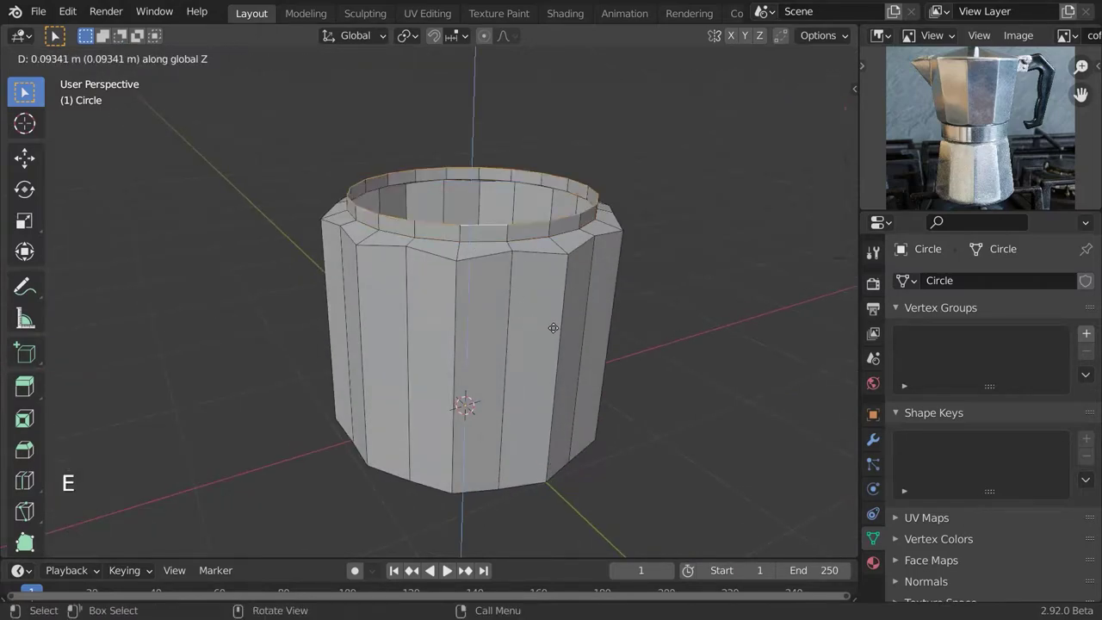
click(554, 321)
key(Tab)
scroll(538, 389, down, 5)
middle_drag(537, 389, 526, 329)
Select all vertical corner edges by similar face angles and add the outer top and bottom rim loops to the selection.
key(Tab)
click(439, 285)
scroll(437, 291, up, 2)
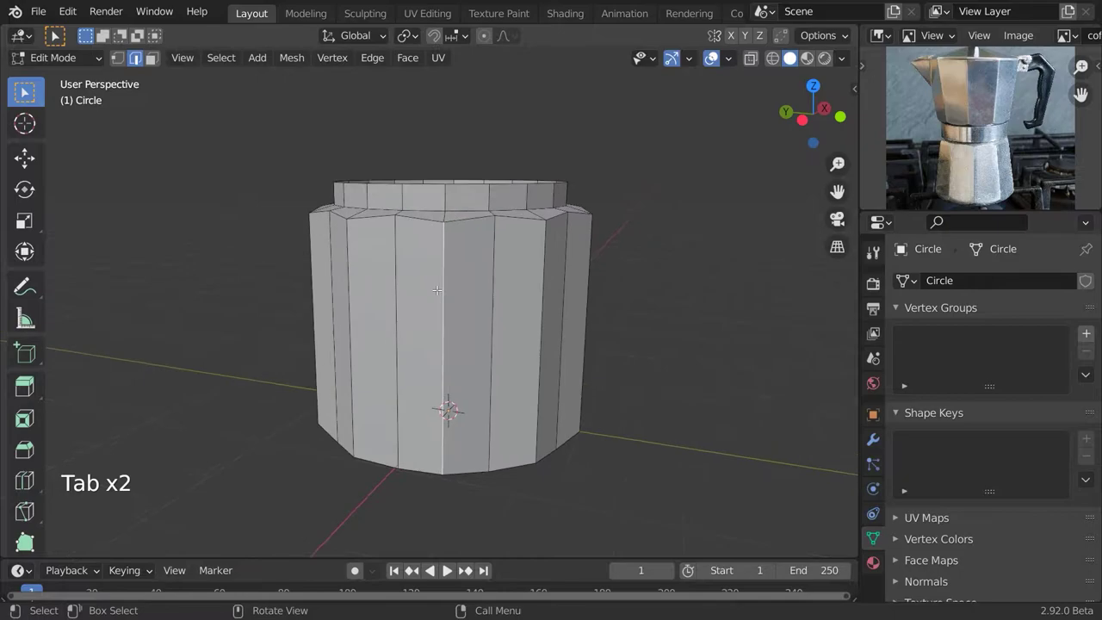
click(183, 58)
mouse_move(221, 57)
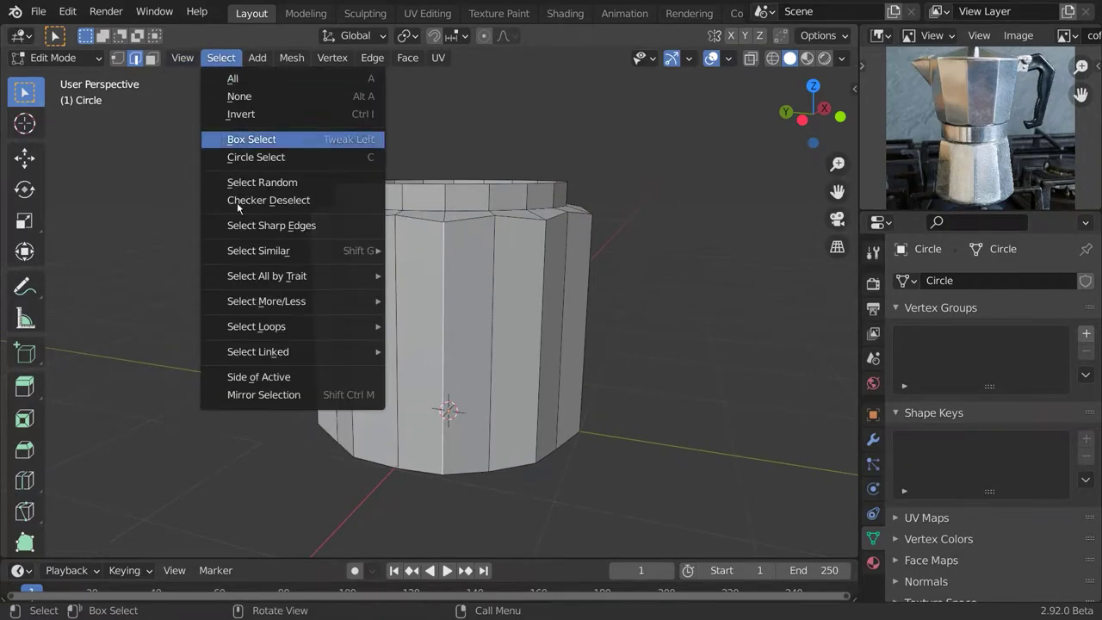
mouse_move(392, 256)
click(487, 307)
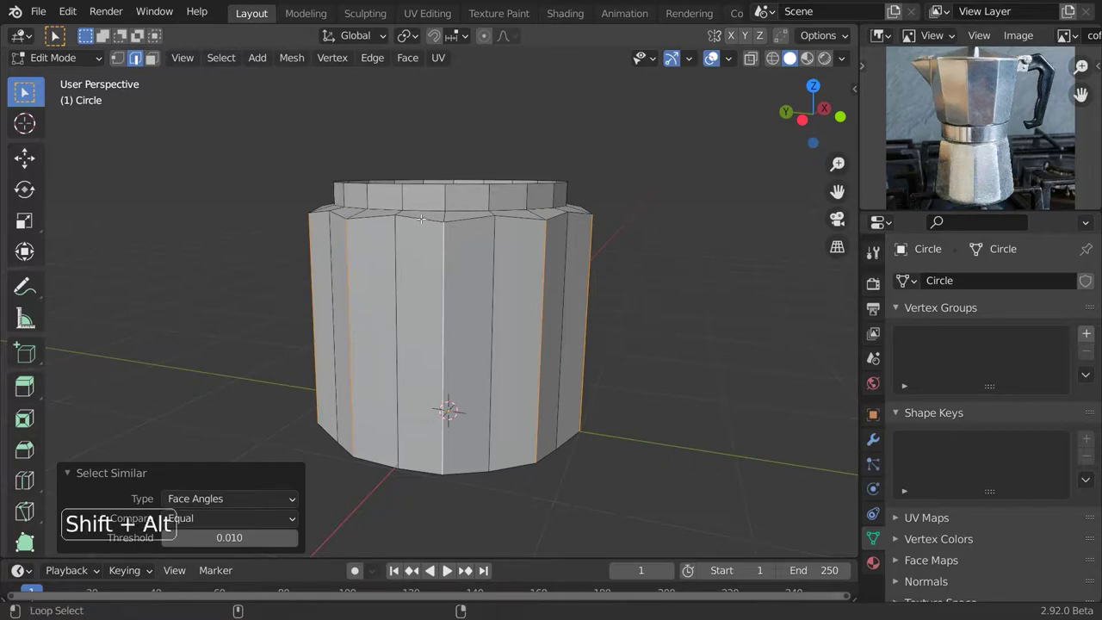
alt+shift+click(427, 450)
middle_drag(427, 464, 665, 415)
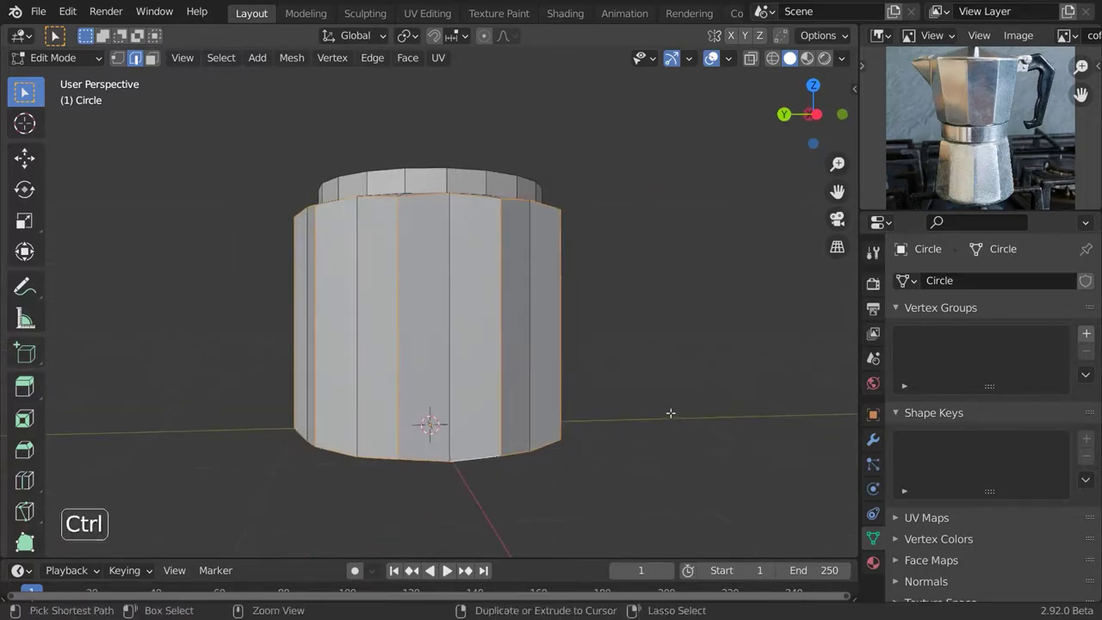
Apply the object's scale and bevel the selected corner and rim edges 0.012 m wide with 2 segments.
key(Tab)
key(ctrl+a)
click(578, 267)
key(Tab)
scroll(578, 268, up, 1)
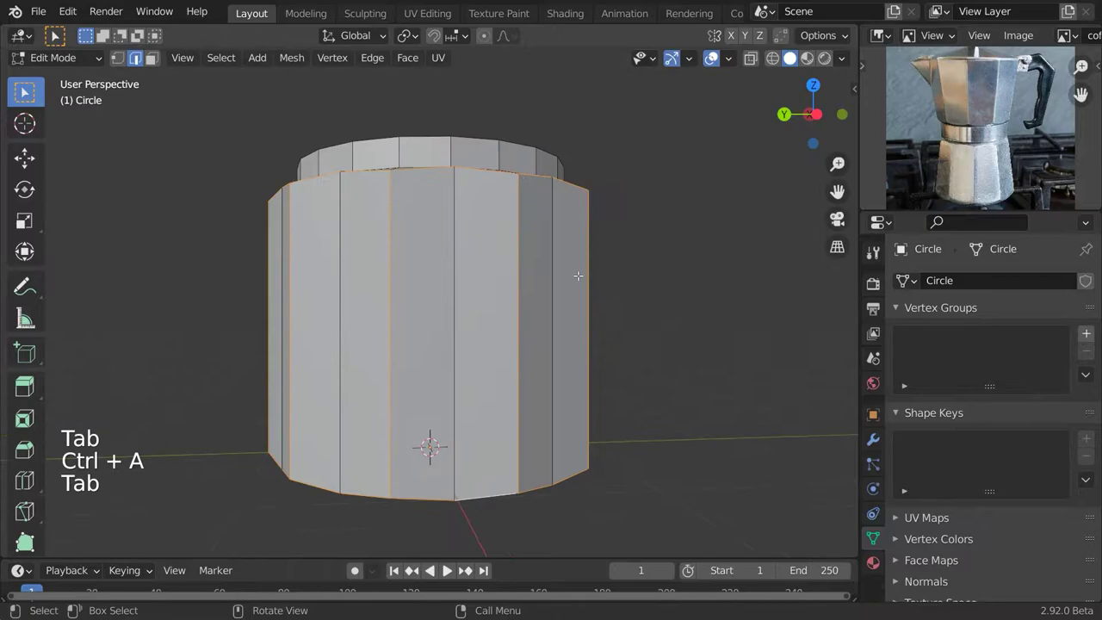
key(ctrl+b)
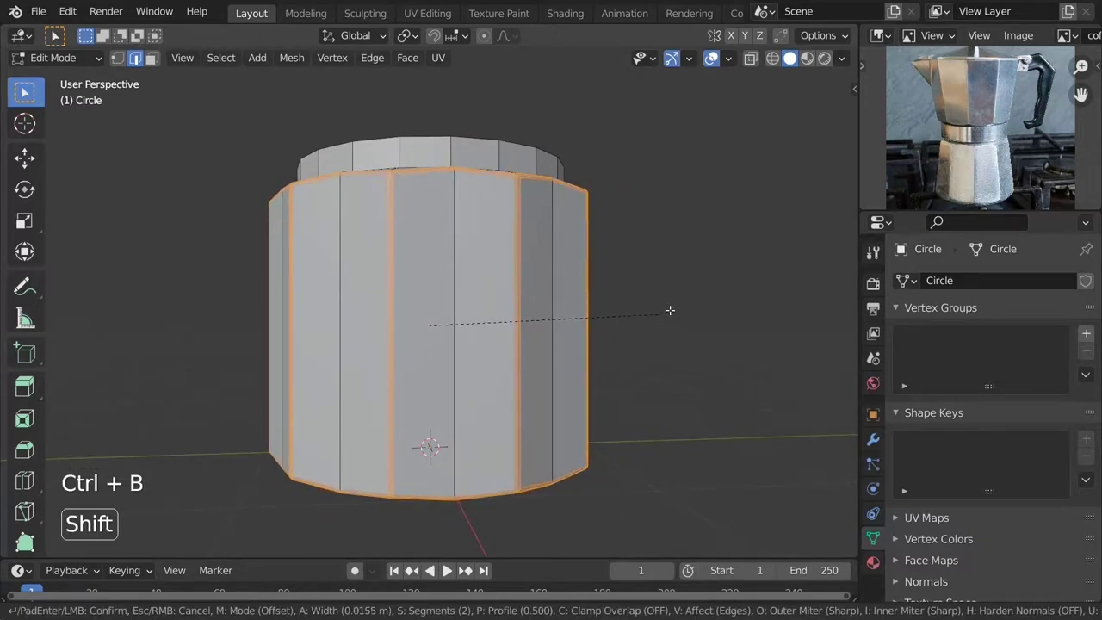
click(674, 307)
Add a Subdivision Surface modifier with 2 viewport levels to the body and shade it smooth.
key(n)
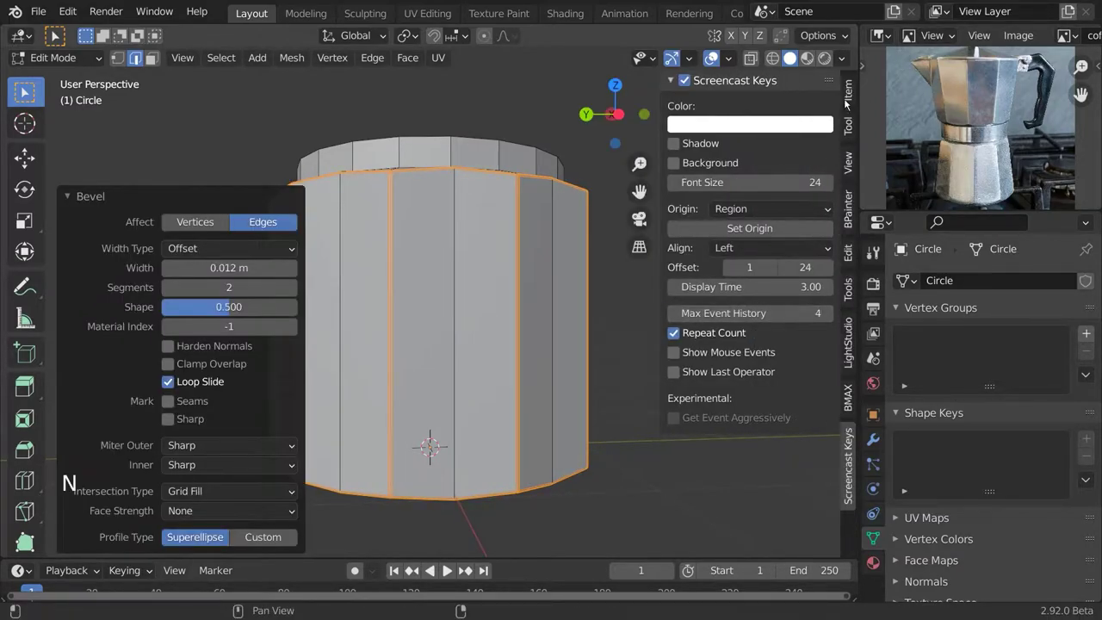
click(847, 97)
key(Tab)
click(874, 438)
click(965, 281)
scroll(762, 529, down, 3)
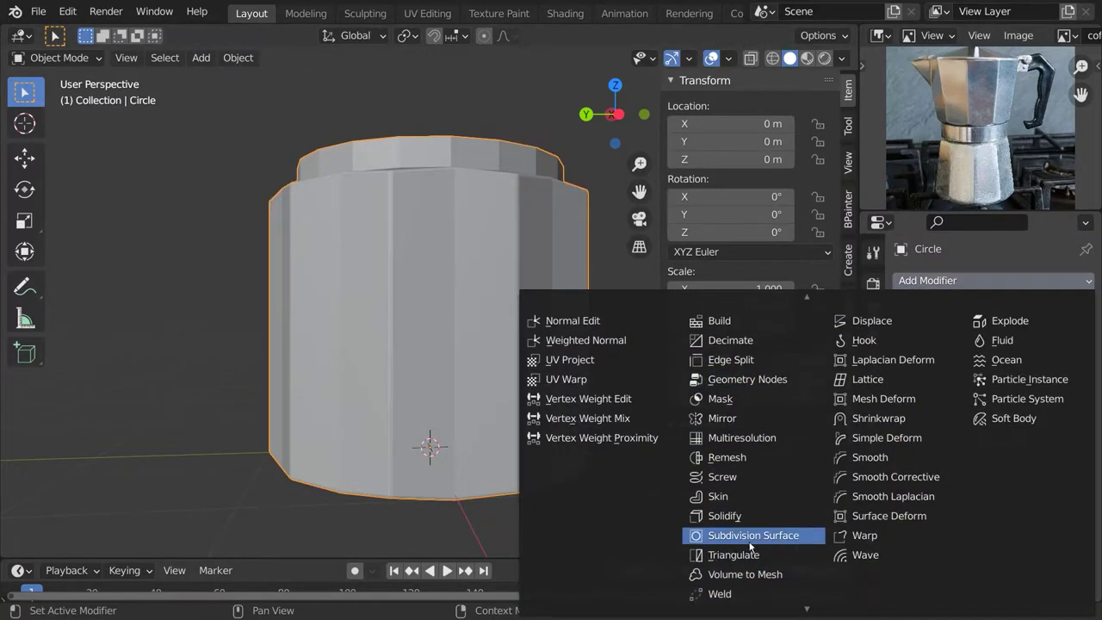
click(758, 530)
right_click(503, 345)
click(449, 241)
Set the mean crease of the beveled corner and rim edges to about 0.89.
key(Tab)
mouse_move(497, 360)
middle_down()
mouse_move(479, 444)
mouse_move(406, 310)
mouse_move(505, 283)
mouse_move(432, 378)
middle_up()
key(Tab)
scroll(533, 437, down, 3)
key(Tab)
scroll(435, 379, up, 3)
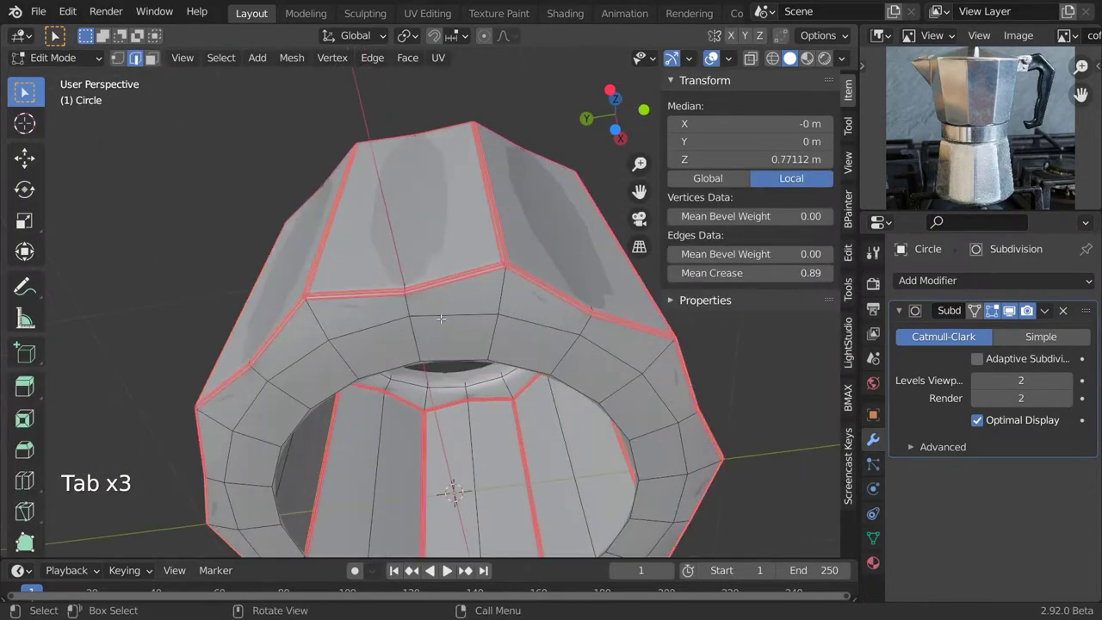
Bevel the underside's middle ring loop about 0.02 m wide with 2 segments, and close the bottom hole by extruding its inner loop and merging at center.
key(ctrl+b)
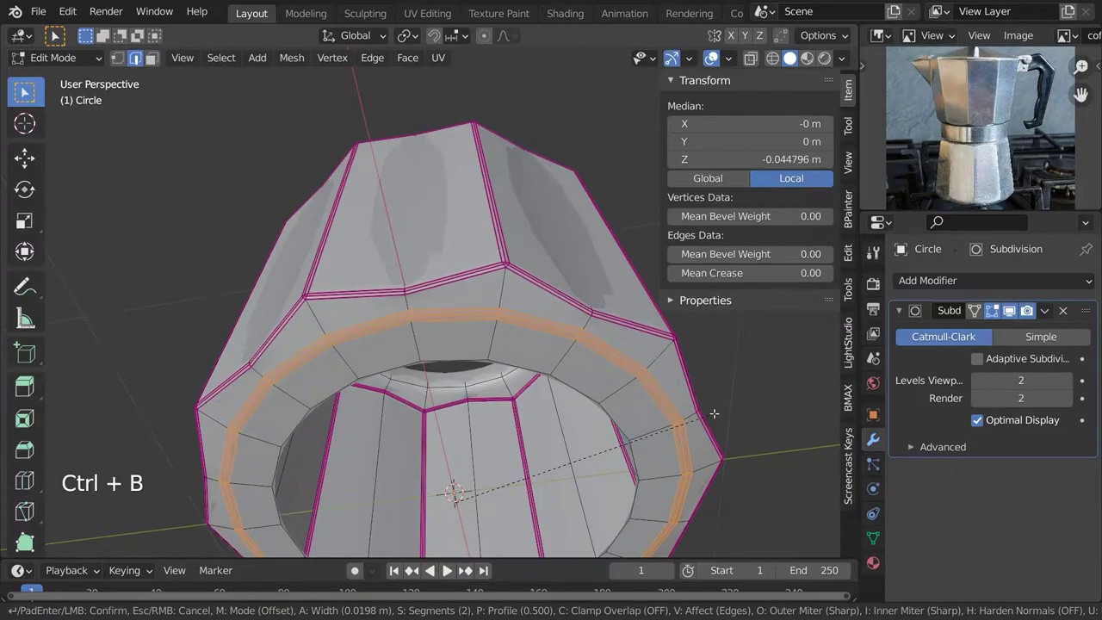
click(712, 413)
alt+click(636, 481)
shift+middle_drag(689, 551, 638, 406)
key(e)
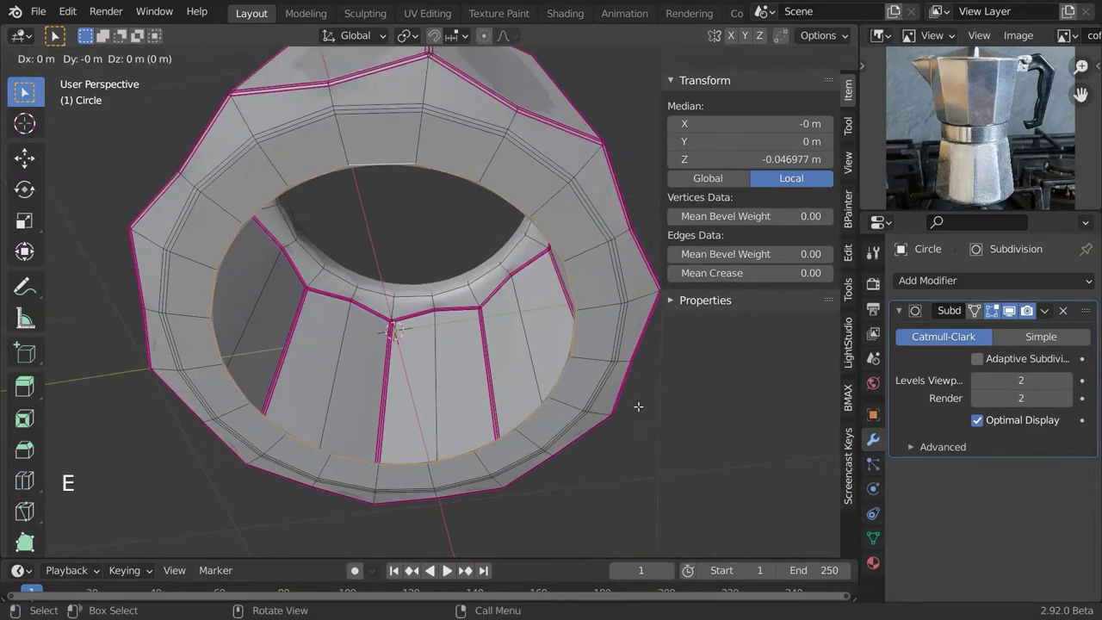
right_click(637, 406)
key(s)
click(563, 382)
key(m)
click(562, 382)
middle_drag(562, 382, 459, 286)
Bevel the edge loop where the collar meets the shoulder at the top of the body.
key(Tab)
shift+middle_drag(459, 286, 509, 384)
scroll(509, 385, up, 2)
key(Tab)
alt+click(508, 172)
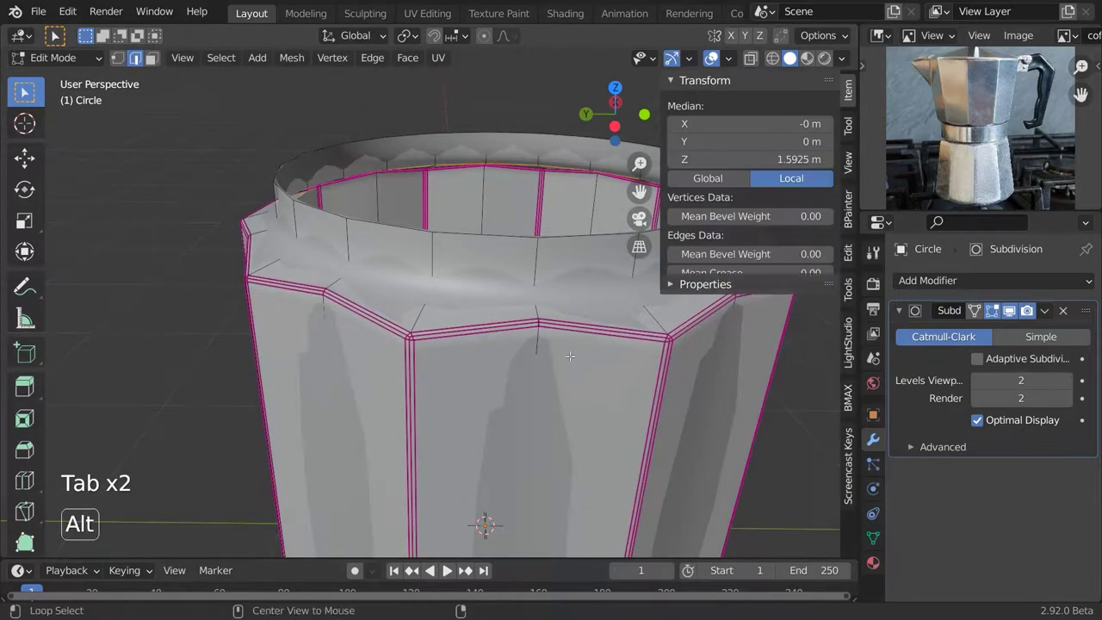
middle_drag(569, 332, 523, 350)
key(ctrl+b)
click(523, 343)
key(Tab)
scroll(524, 357, down, 3)
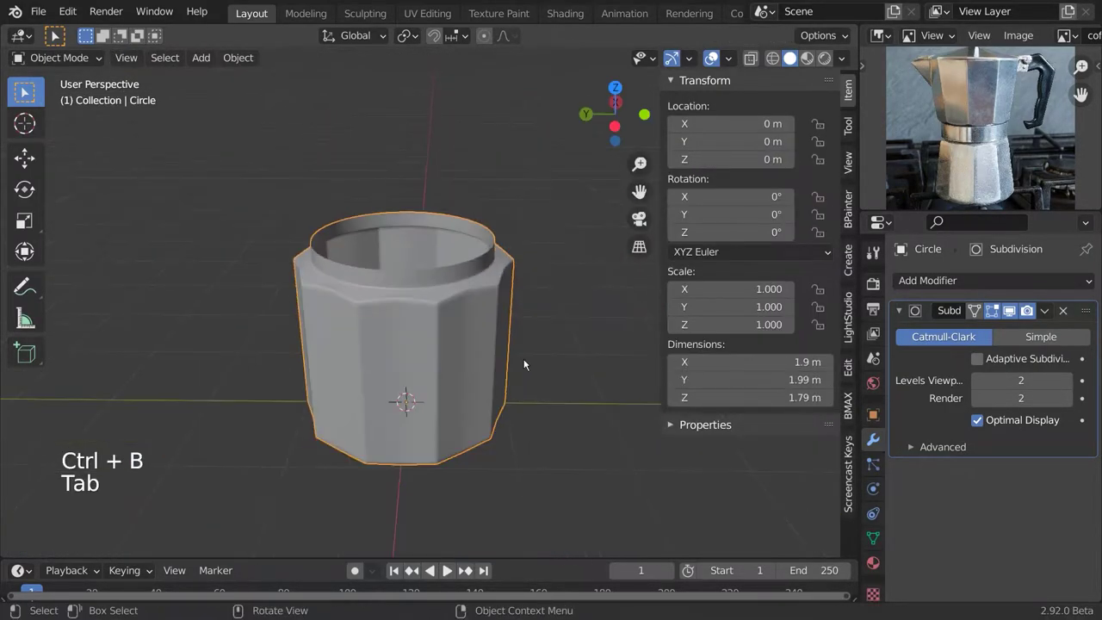
Raise the collar's base edge loop about 0.009 m along Z.
key(KP_1)
scroll(384, 292, up, 2)
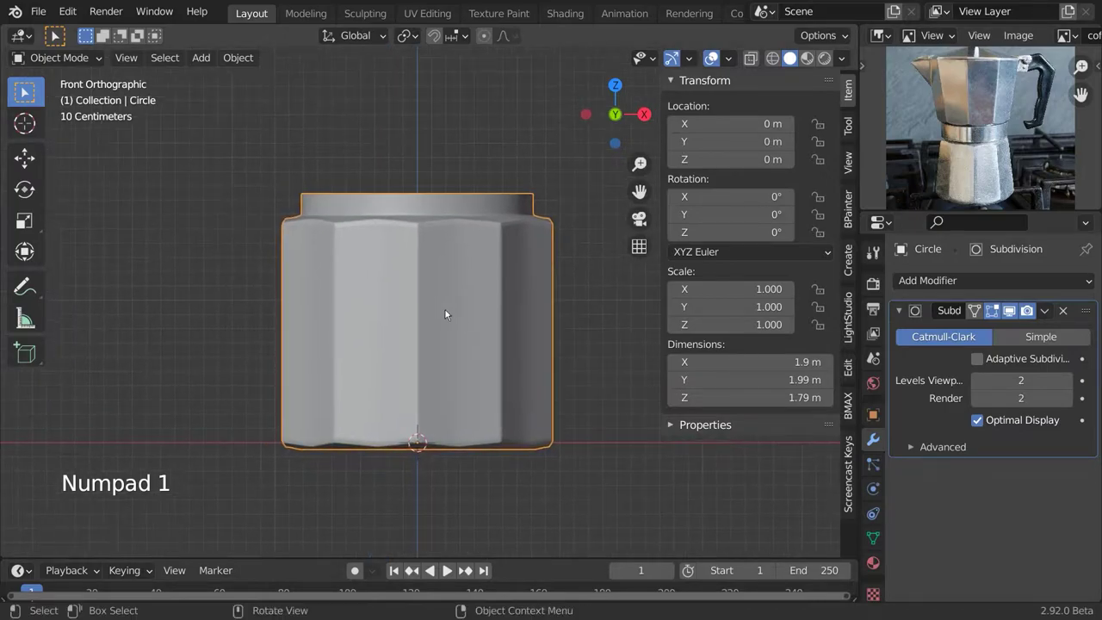
key(Tab)
key(g)
click(467, 285)
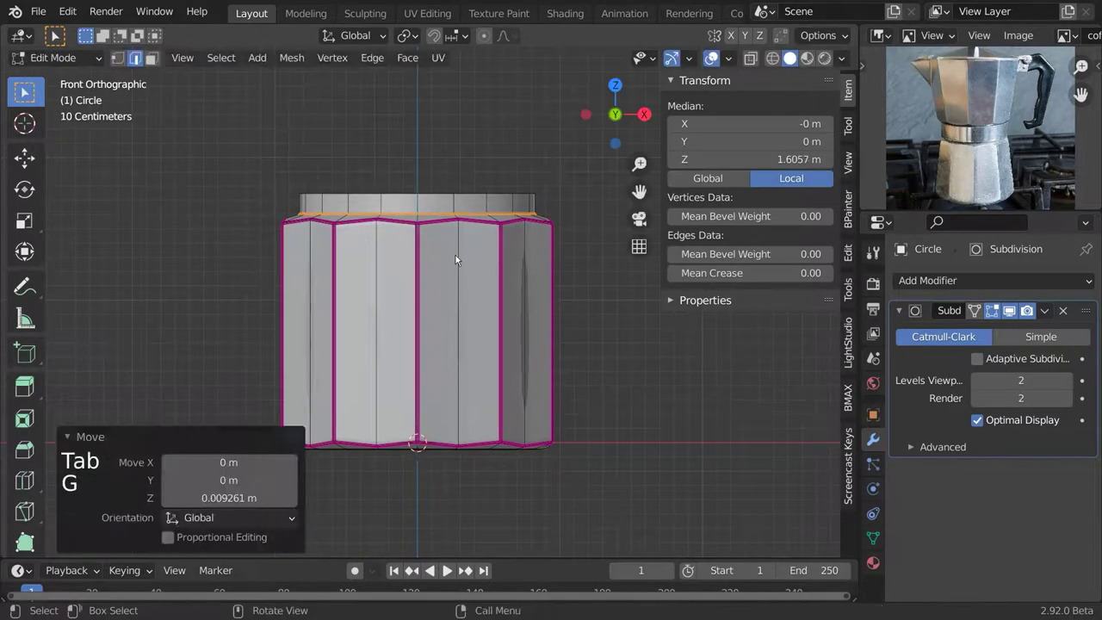
key(Tab)
middle_drag(468, 285, 475, 371)
key(KP_1)
shift+middle_drag(502, 301, 475, 322)
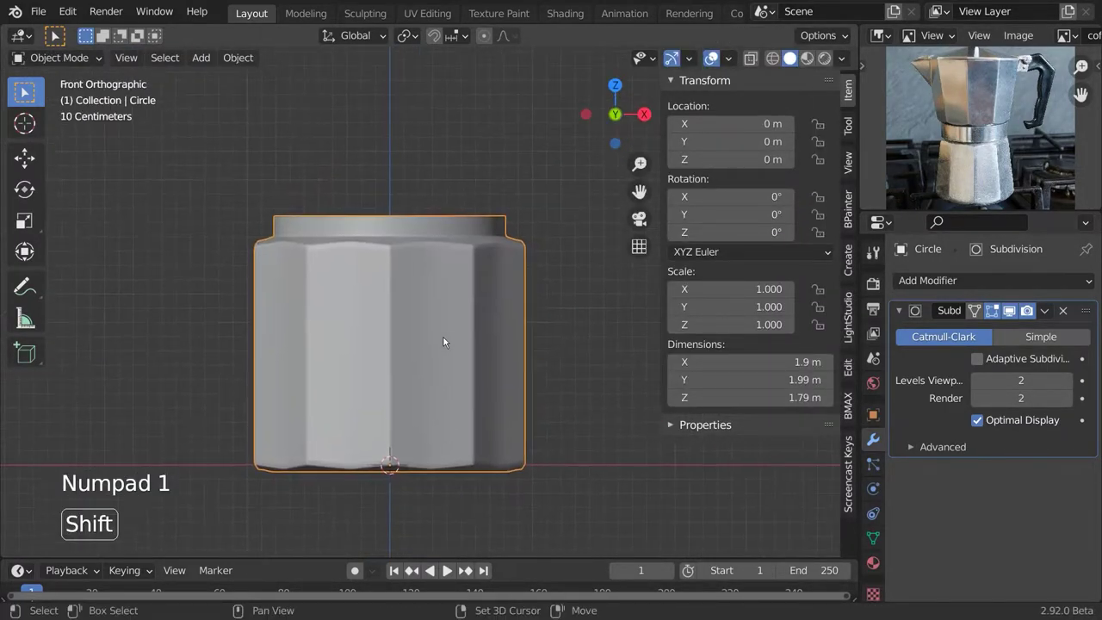
Taper the body by selecting its upper rim and collar through the mesh and scaling them to 0.91 in X and Y only.
key(Tab)
key(n)
key(z)
click(184, 164)
drag(185, 164, 644, 272)
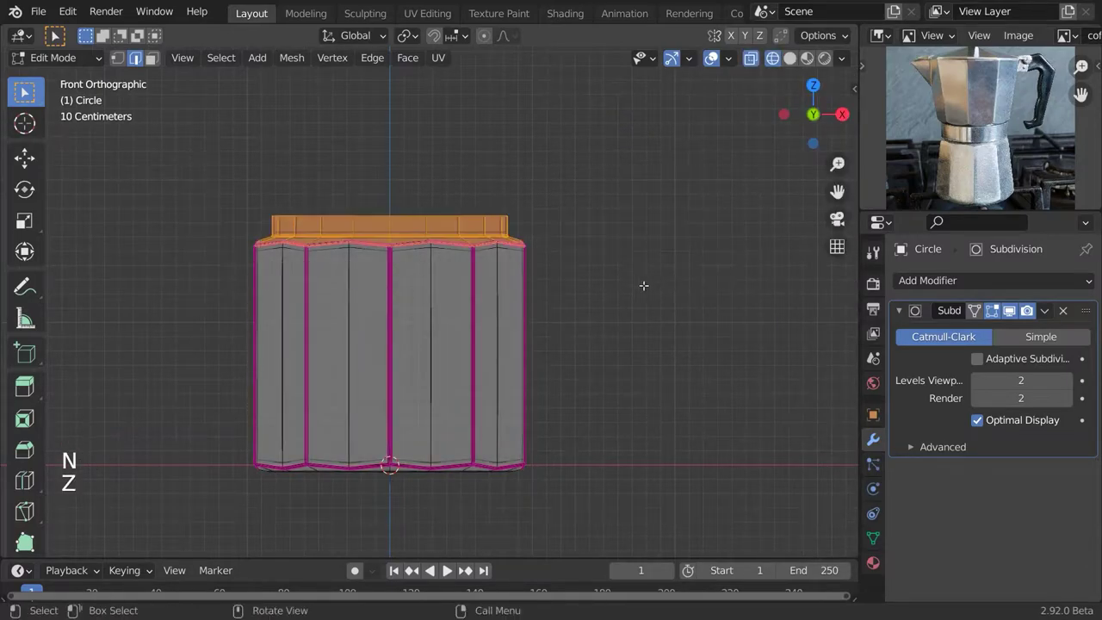
shift+middle_drag(641, 284, 680, 290)
key(s)
key(shift+z)
click(642, 287)
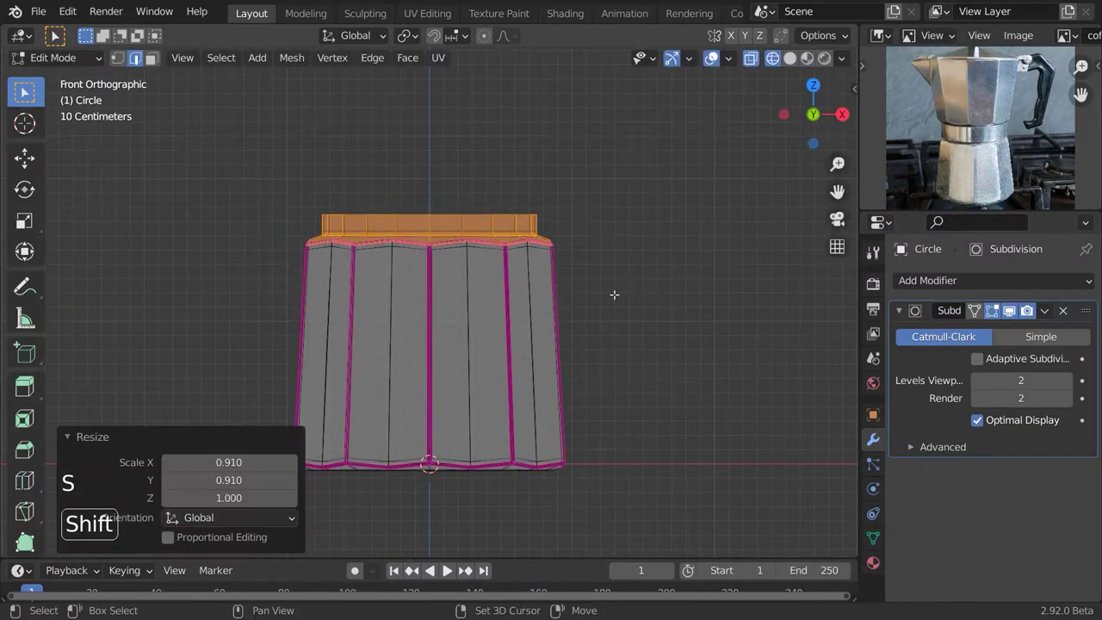
key(z)
click(689, 321)
key(Tab)
Duplicate the tapered body and place the copy about 1.88 m higher along Z.
scroll(586, 333, down, 3)
shift+middle_drag(581, 331, 566, 431)
key(shift+d)
click(566, 270)
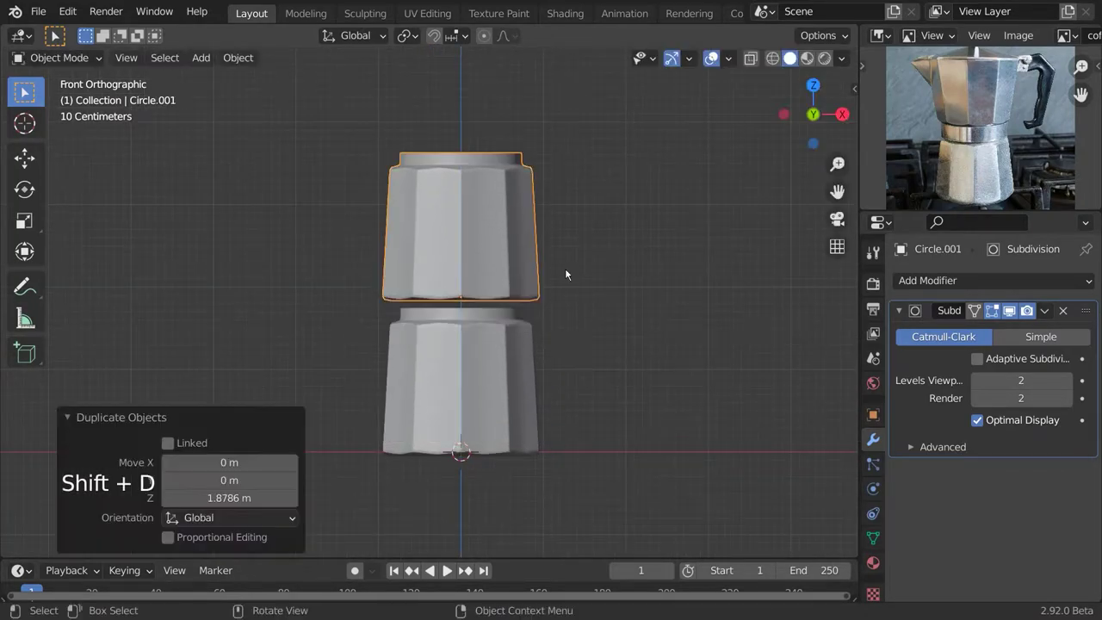
Flip the copy upside down with a Z scale of -1 and position it along Z just above the lower body's collar.
text(sz-1)
key(Return)
key(g)
key(z)
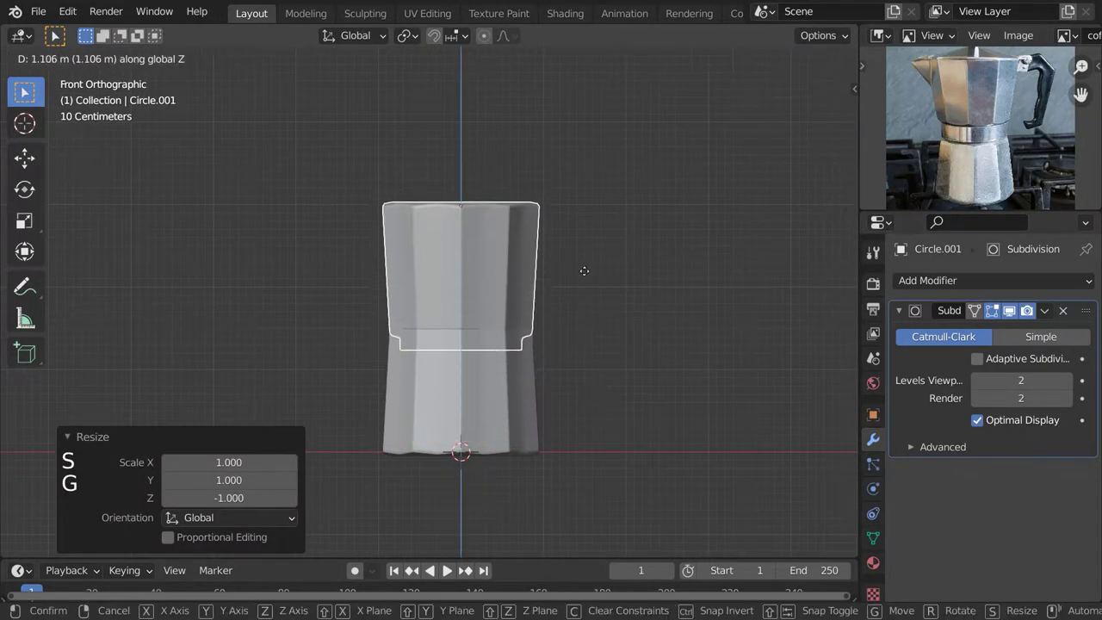
click(515, 85)
Select the bottom edge loop of the upper body's collar and move it up about 0.117 m along Z.
key(Tab)
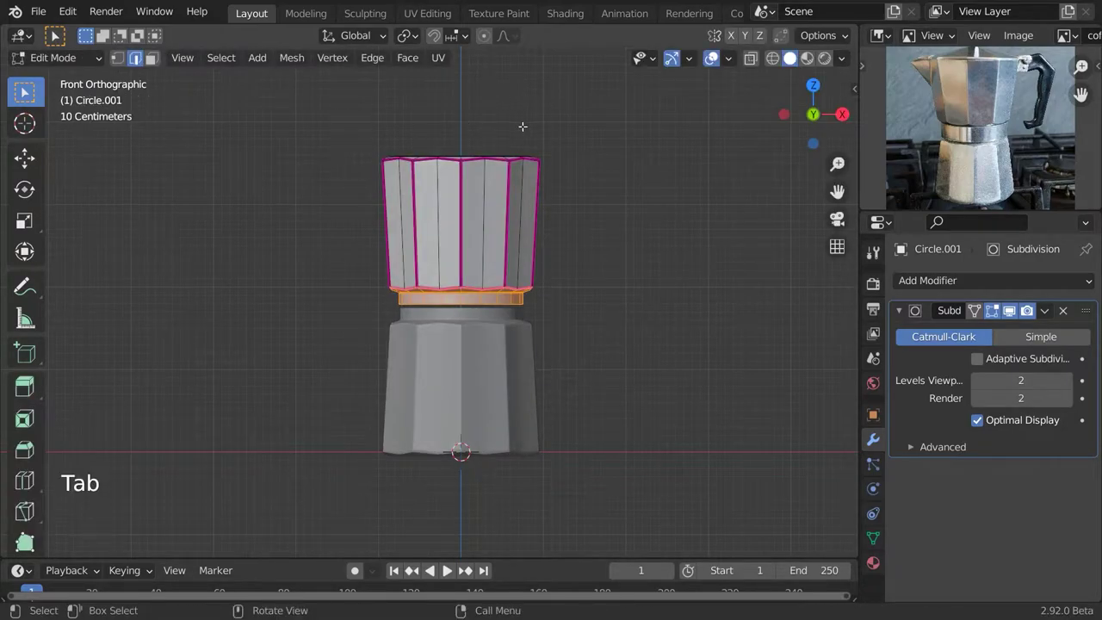
key(z)
key(s)
click(733, 206)
key(Tab)
scroll(604, 365, up, 6)
shift+middle_drag(657, 358, 566, 347)
key(Tab)
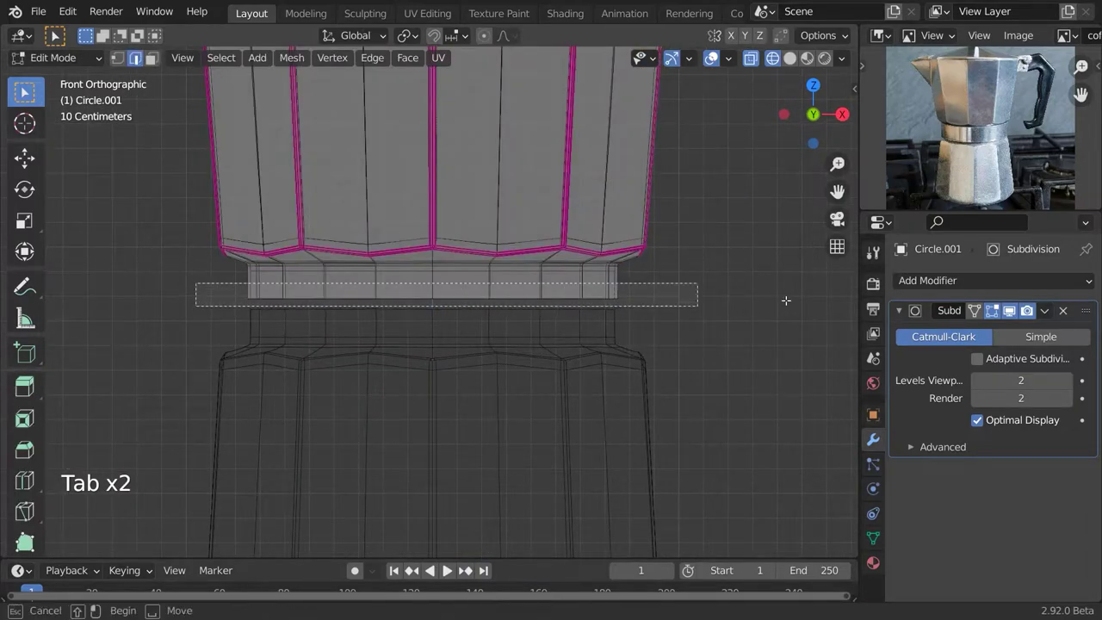
key(z)
key(g)
key(z)
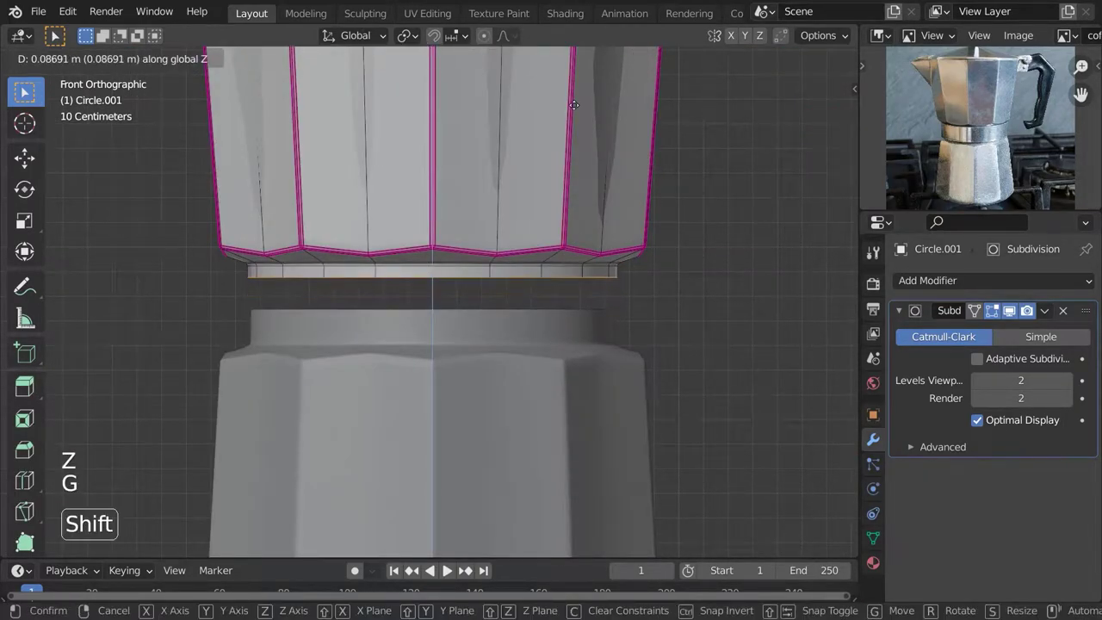
click(589, 55)
Extrude the upper collar's bottom edge loop in place and scale it outward to 1.07.
scroll(672, 315, up, 4)
scroll(672, 315, down, 2)
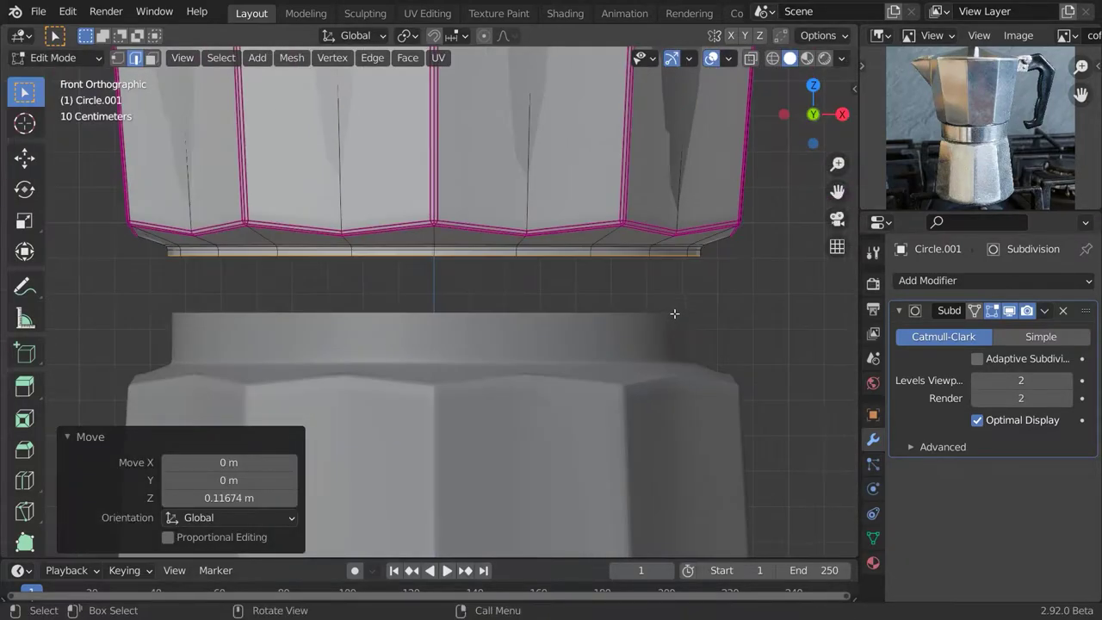
key(e)
right_click(678, 312)
key(s)
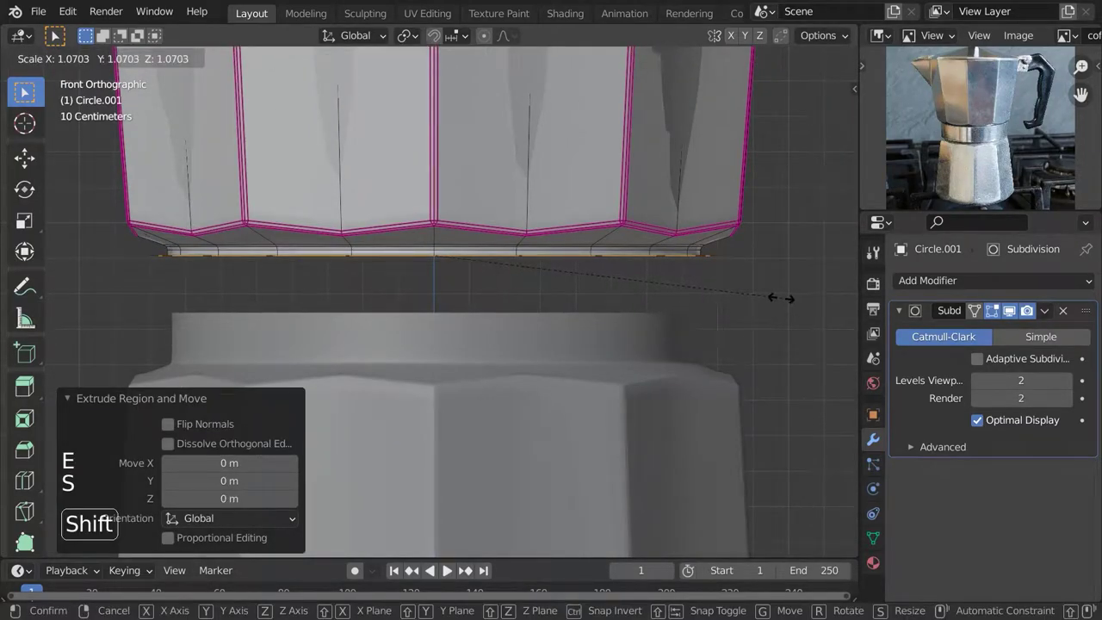
click(776, 292)
Extrude the widened loop about 0.27 m downward to form a ring, and turn its lower edge inward with an extrusion scaled to about 0.92.
key(e)
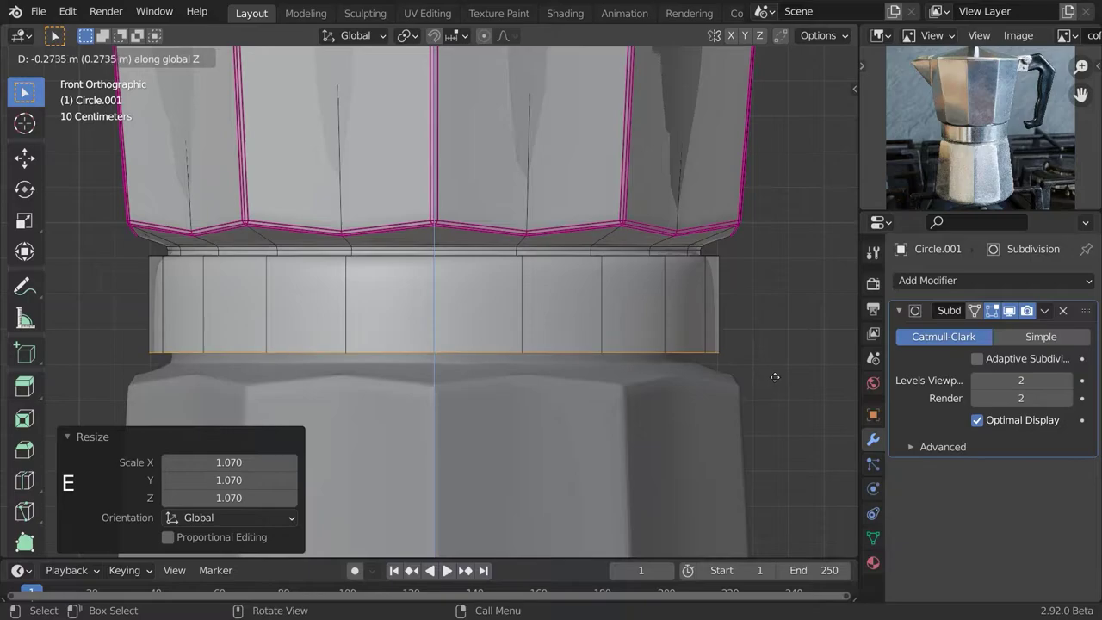
click(776, 377)
key(s)
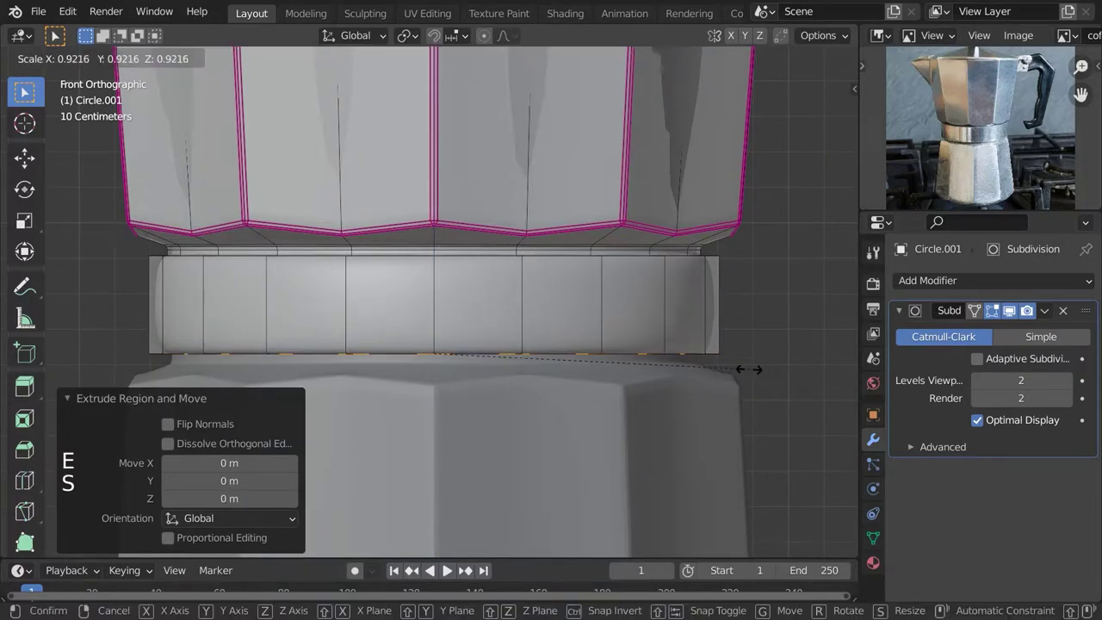
click(749, 368)
Bevel the ring's upper and lower outer edge loops about 0.007 m wide with 2 segments.
middle_drag(612, 272, 552, 405)
alt+shift+click(550, 412)
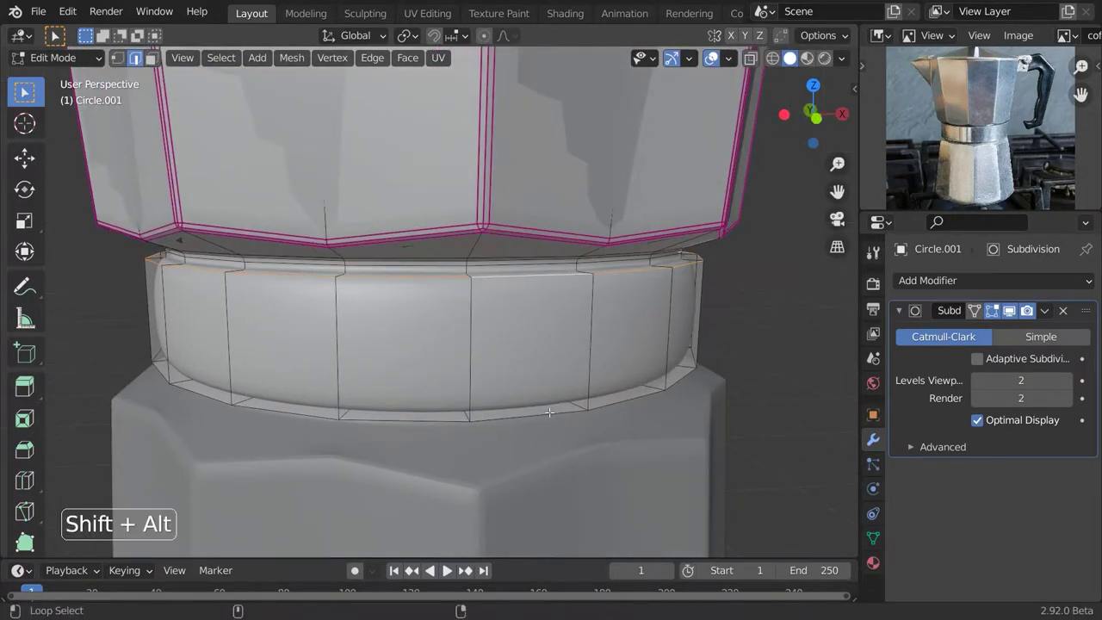
key(ctrl+b)
click(723, 405)
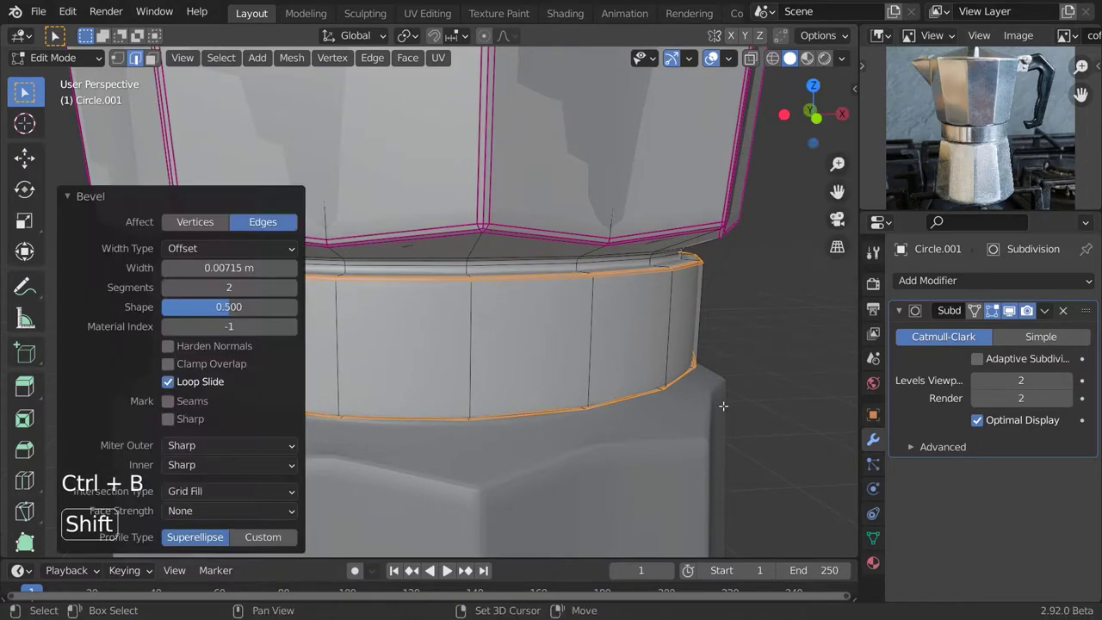
key(Tab)
Move the ring's lower edge loops down about 0.015 m along Z toward the lower body.
scroll(656, 377, down, 4)
key(KP_1)
scroll(652, 375, up, 2)
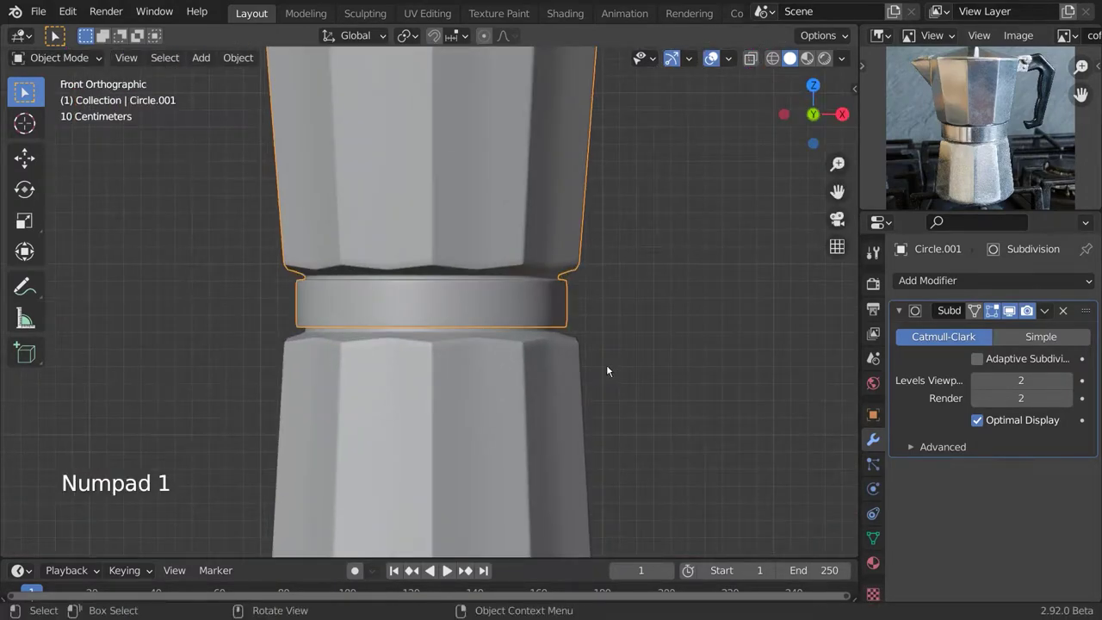
scroll(607, 371, up, 1)
key(Tab)
key(z)
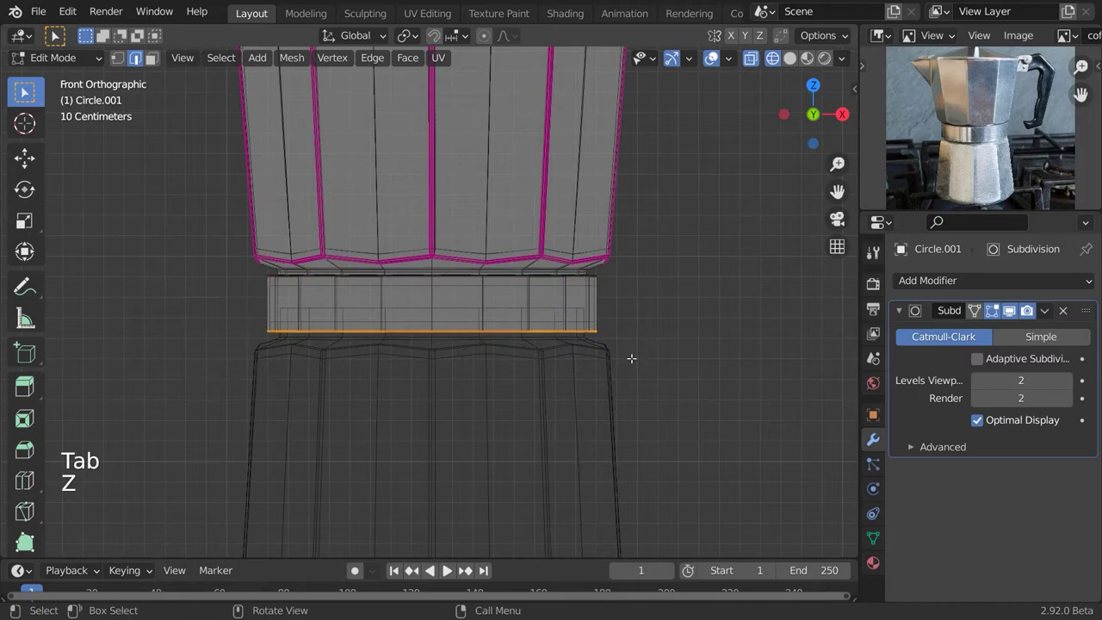
key(g)
key(z)
click(544, 387)
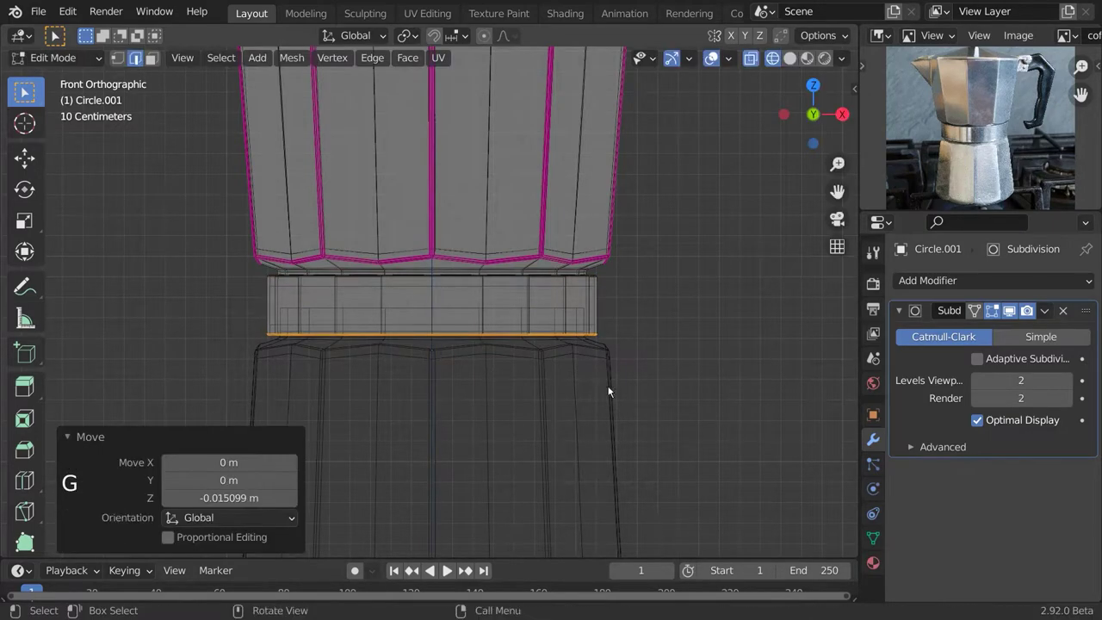
key(z)
key(Tab)
Select both pot bodies, scale them to about 0.92 along Z, and lower them toward the ground line.
scroll(654, 385, down, 2)
key(a)
key(a)
mouse_move(568, 381)
middle_down()
mouse_move(557, 385)
mouse_move(566, 388)
middle_up()
key(KP_1)
drag(633, 445, 469, 301)
key(s)
key(z)
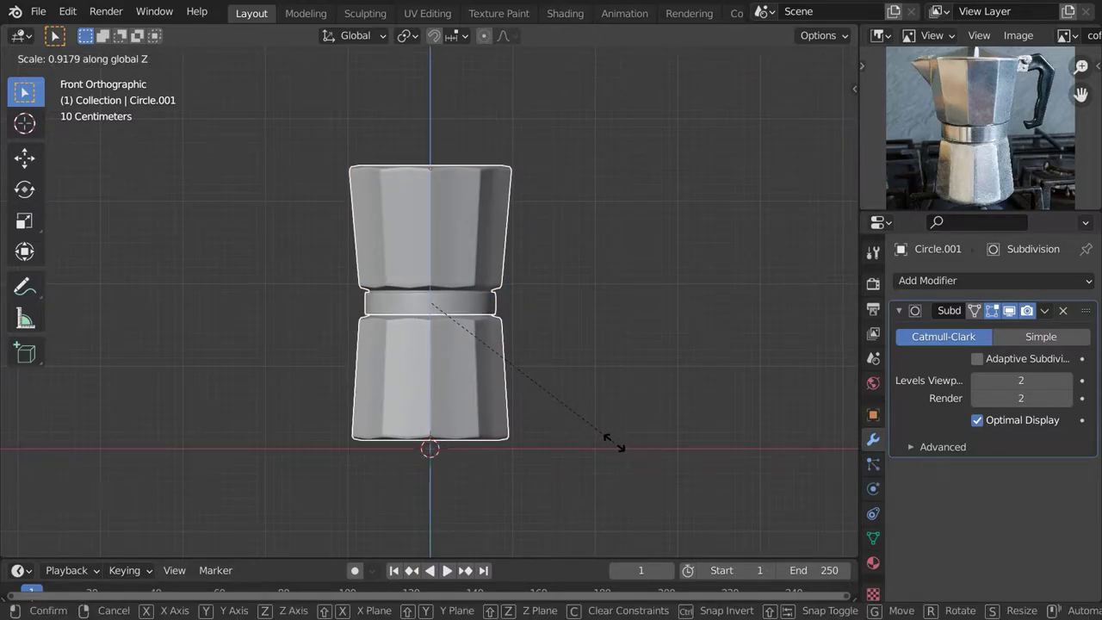
click(615, 443)
key(g)
key(z)
click(623, 509)
key(a)
key(a)
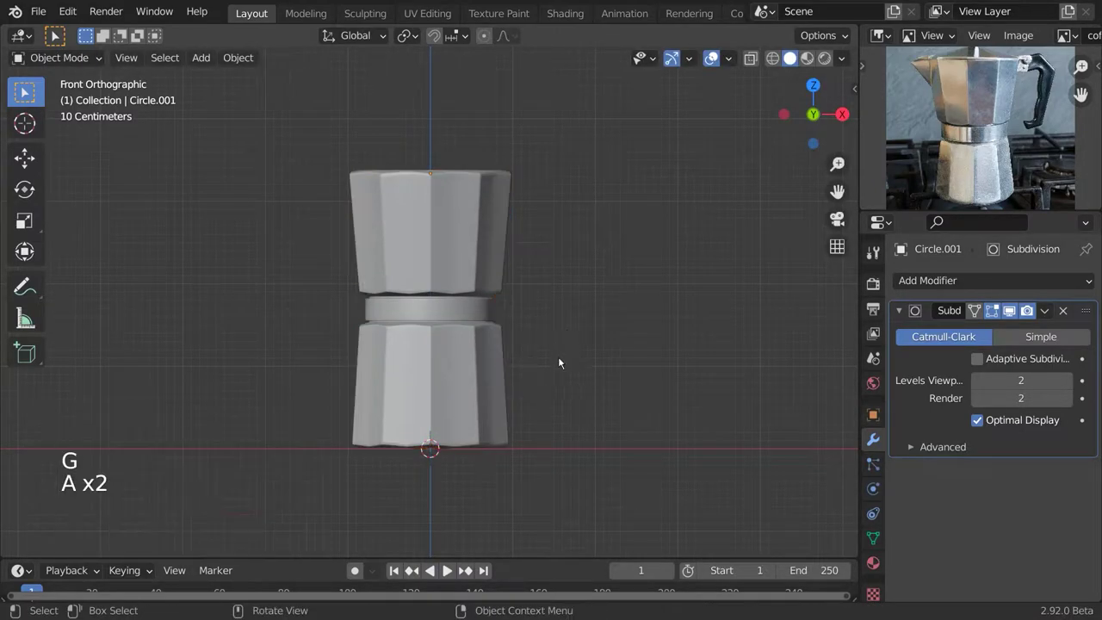
Open the top of the upper body by deleting the outer ring of cap faces and the remaining linked cap faces.
middle_drag(559, 358, 553, 381)
middle_drag(446, 199, 453, 258)
key(Tab)
scroll(413, 232, up, 2)
shift+middle_drag(327, 145, 335, 188)
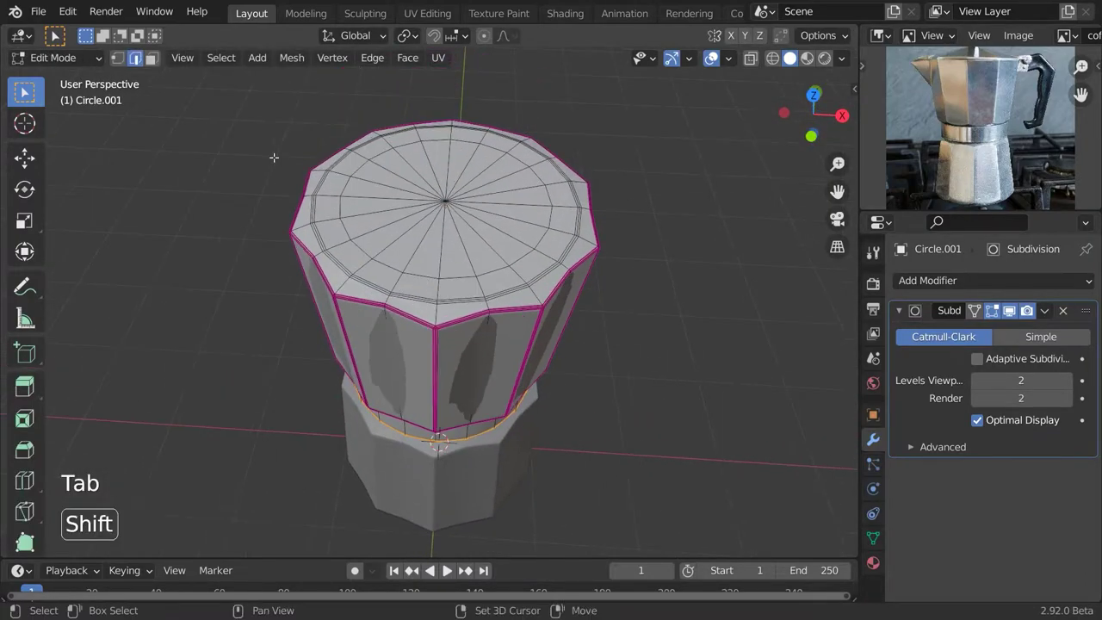
click(157, 59)
scroll(321, 278, up, 1)
key(x)
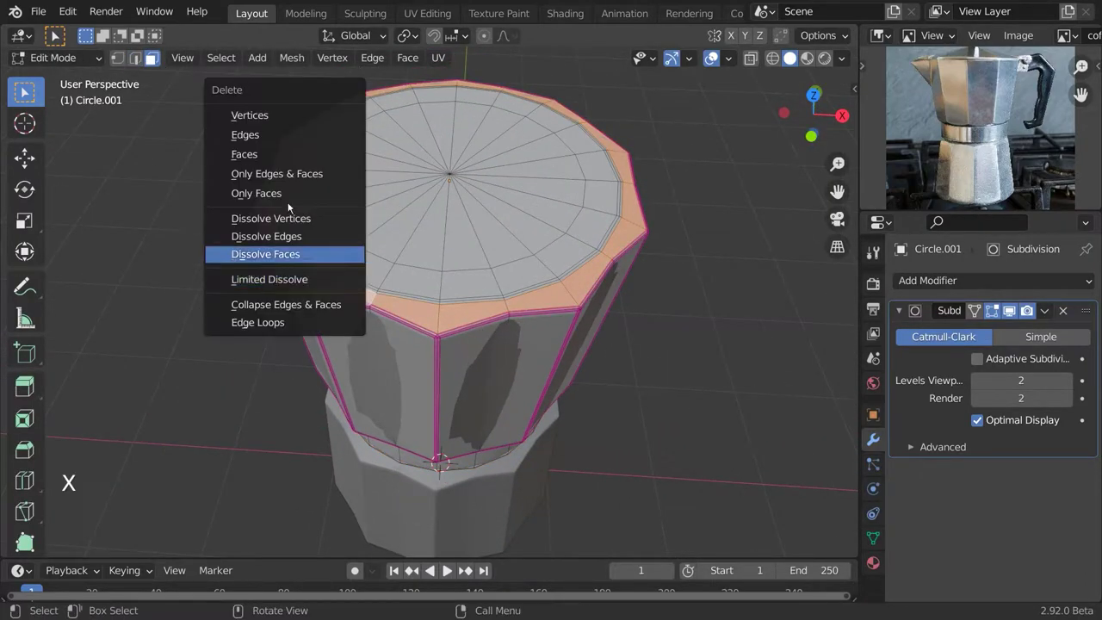
click(258, 158)
key(ctrl+l)
key(x)
click(380, 268)
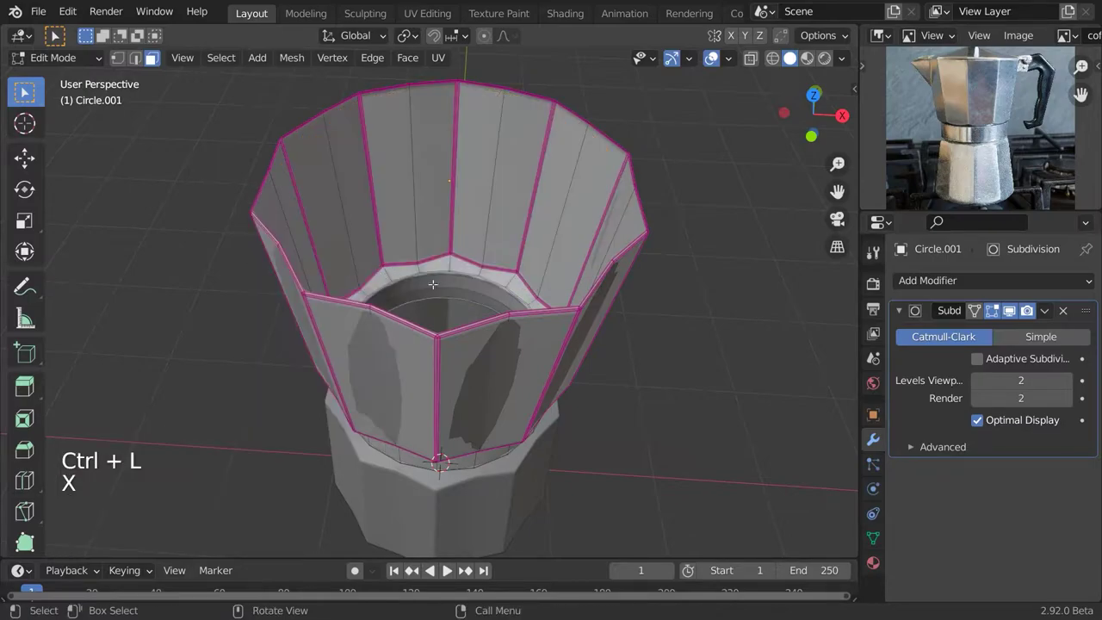
Save the project as a separate file.
key(Tab)
middle_drag(507, 354, 606, 327)
key(ctrl+shift+s)
double_click(395, 170)
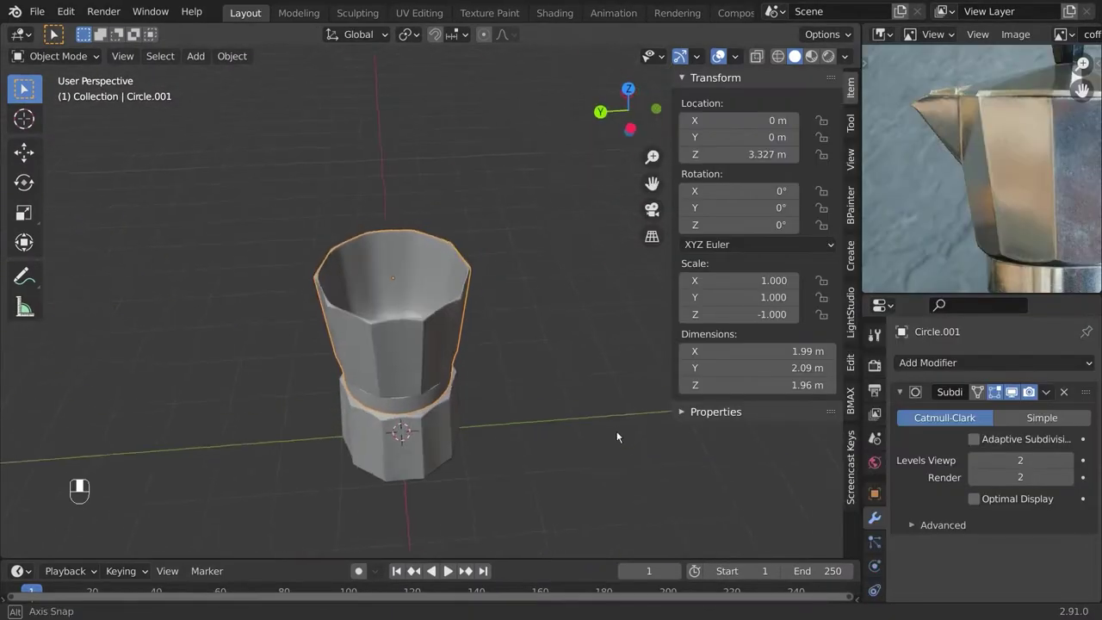
Select the inner edge loop along the upper body's open rim and scale it inward to 0.982.
click(417, 358)
key(KP_1)
key(KP_3)
scroll(468, 283, up, 3)
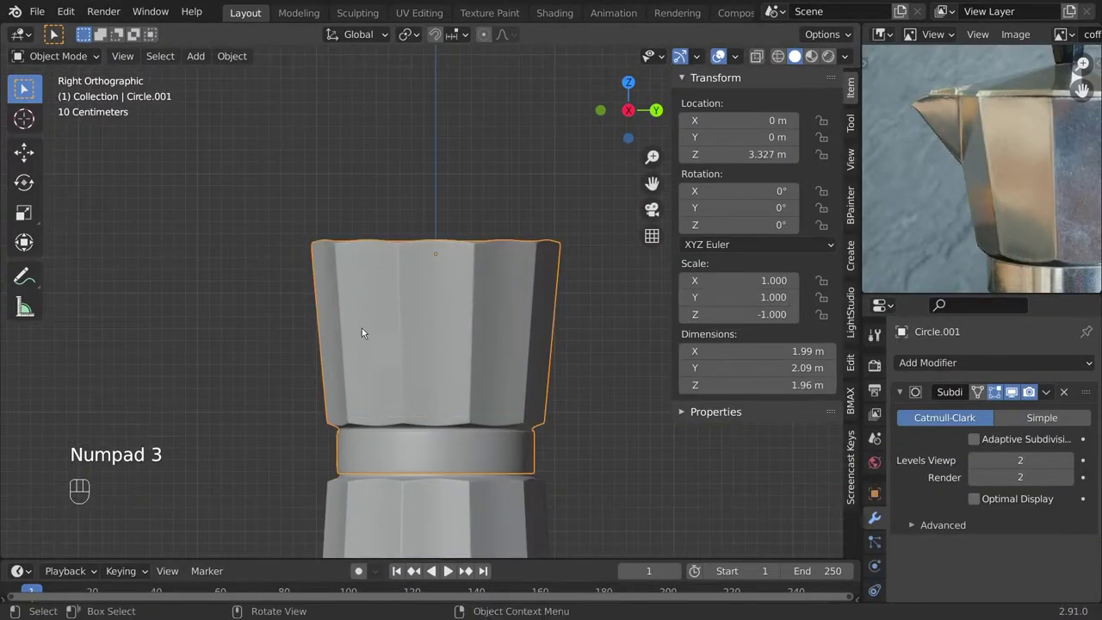
alt+click(643, 313)
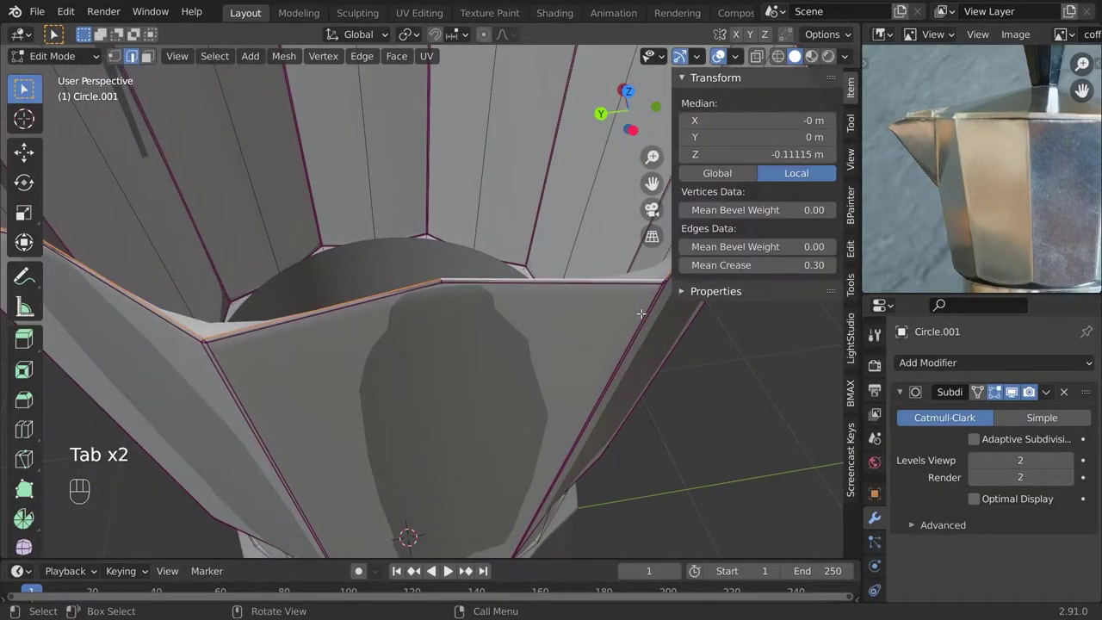
scroll(643, 313, down, 2)
key(s)
click(585, 301)
Try to move the short diagonal edge at a rim corner, clear the selection and save the file.
scroll(585, 300, up, 3)
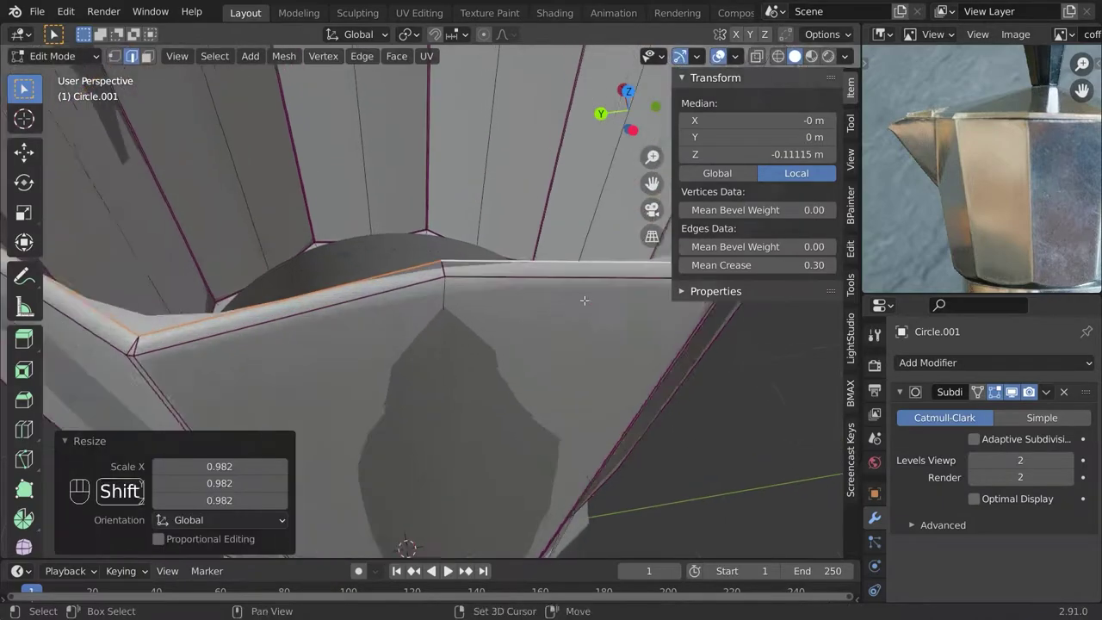
shift+middle_drag(585, 301, 195, 278)
click(314, 287)
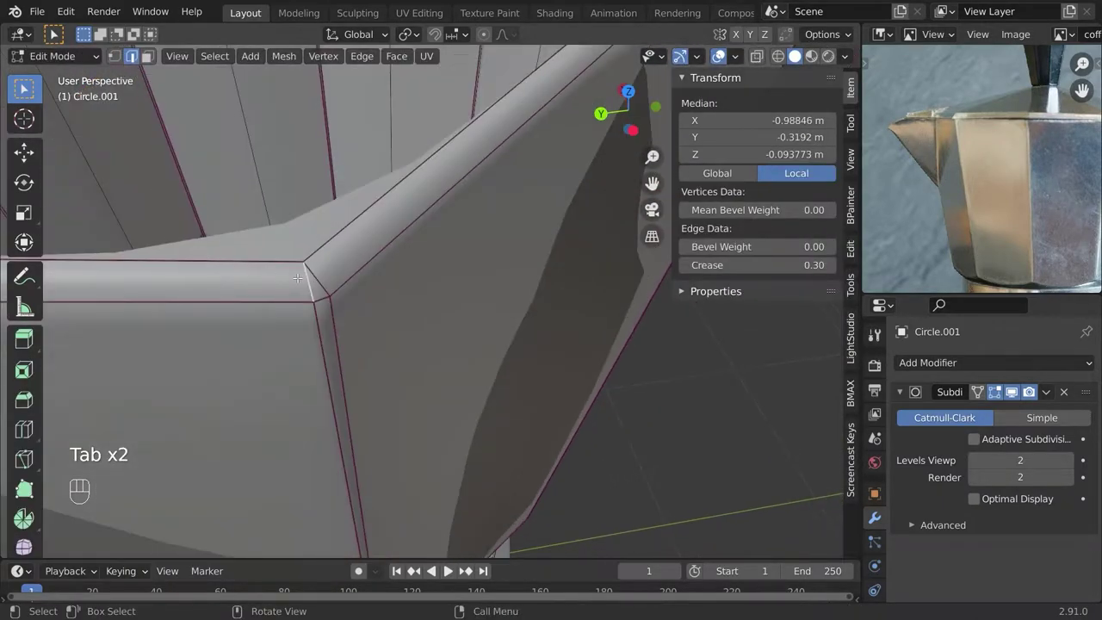
key(g)
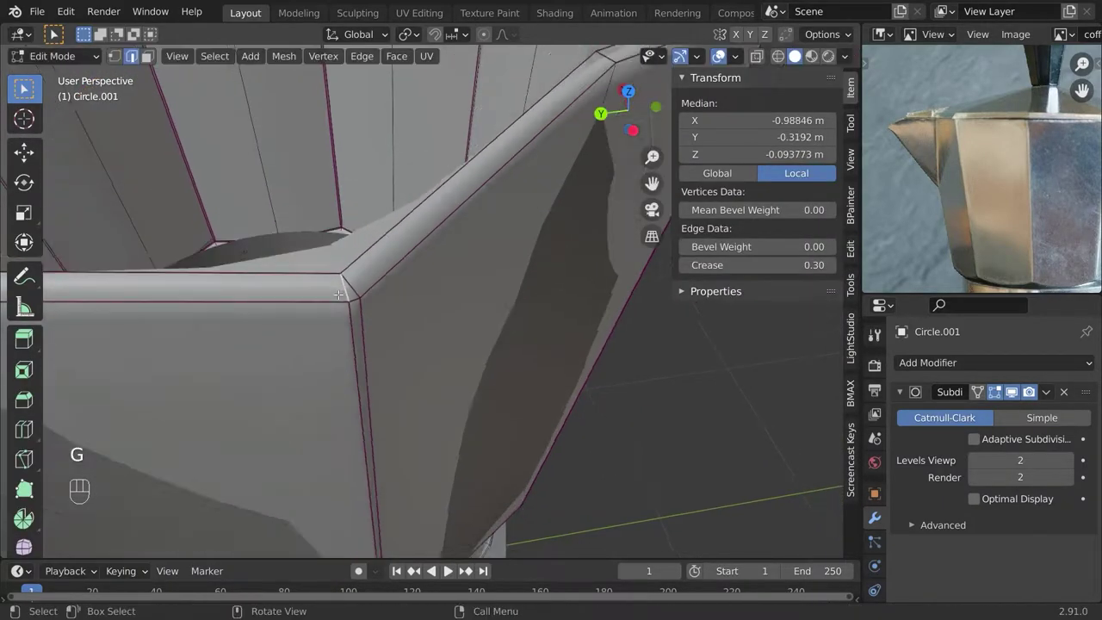
key(a)
key(a)
key(ctrl+s)
Add a single horizontal edge loop around the upper body, offset from the middle with a slide factor of 0.204.
key(Tab)
scroll(393, 286, up, 3)
key(KP_1)
middle_drag(497, 302, 345, 274)
key(Tab)
click(389, 265)
middle_drag(466, 328, 493, 342)
key(KP_1)
key(KP_3)
key(KP_1)
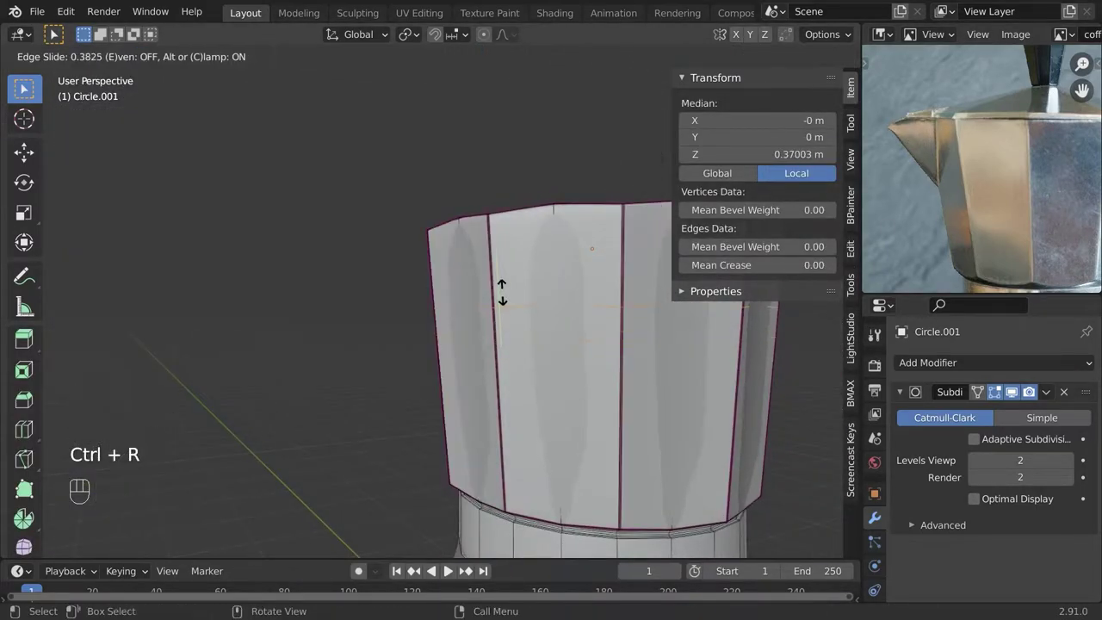
click(509, 319)
scroll(509, 319, down, 3)
scroll(982, 172, down, 3)
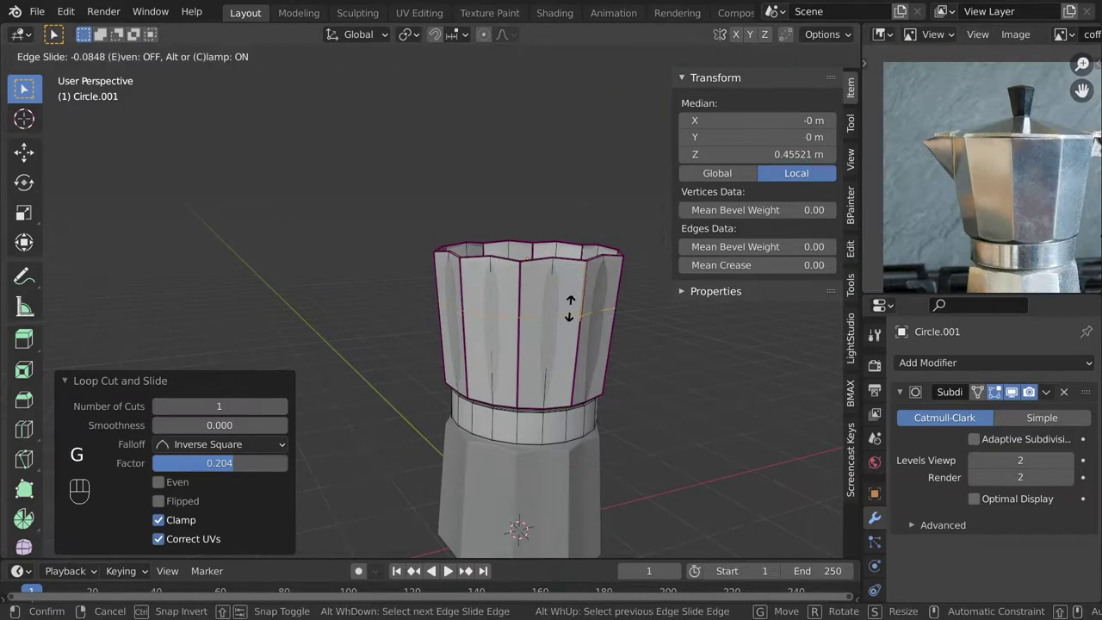
Slide the new horizontal loop along the upper body to a local Z of about 0.455 m.
click(570, 309)
scroll(570, 308, down, 4)
middle_drag(571, 308, 582, 297)
key(Tab)
key(KP_1)
key(Tab)
Select the first narrow faces along the upper body's open rim in face mode and delete them.
scroll(456, 288, up, 6)
middle_drag(430, 312, 320, 288)
click(148, 56)
key(KP_1)
click(450, 283)
shift+click(398, 283)
scroll(362, 284, up, 1)
alt+click(335, 271)
alt+shift+click(328, 261)
scroll(319, 288, up, 2)
key(x)
click(244, 254)
scroll(244, 253, down, 3)
middle_drag(244, 253, 362, 258)
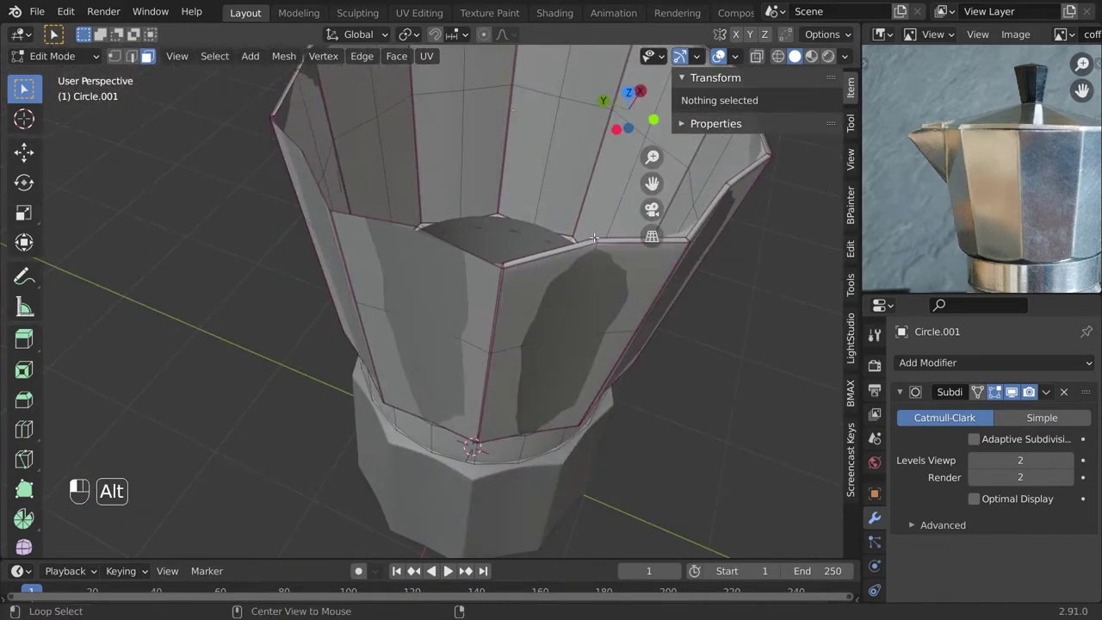
Delete the narrow rim faces along the next facet, undoing one deletion and extending the selection before deleting again.
click(504, 265)
middle_drag(504, 265, 233, 275)
scroll(508, 292, up, 3)
click(522, 285)
key(x)
click(522, 285)
scroll(527, 286, down, 2)
key(ctrl+z)
scroll(233, 276, up, 2)
shift+click(228, 269)
key(x)
click(228, 276)
scroll(605, 320, down, 3)
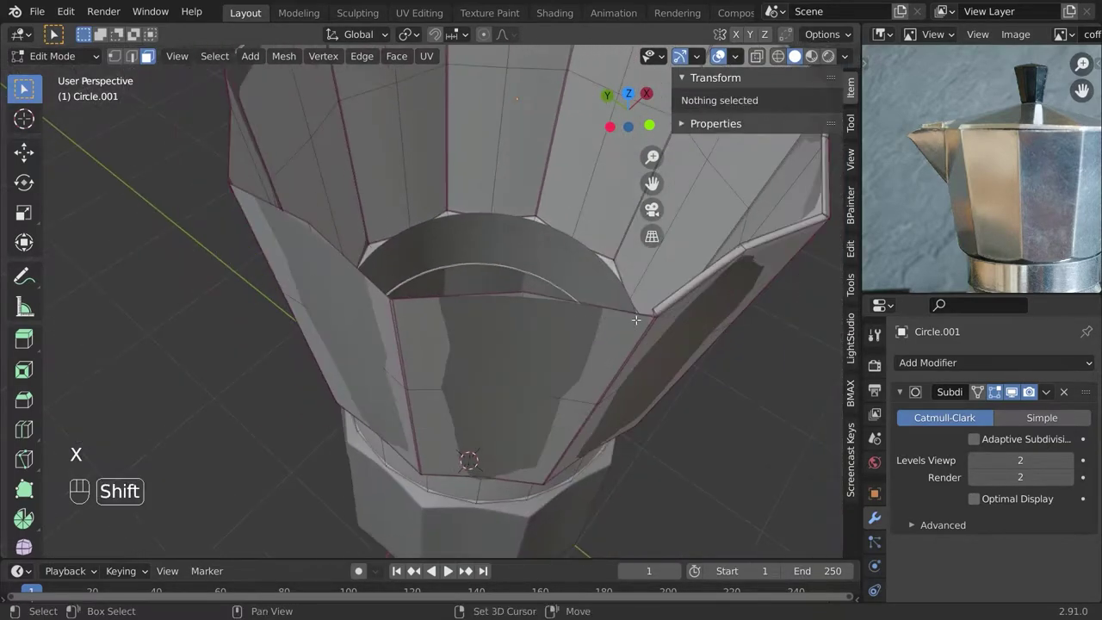
Select the remaining narrow faces around the upper body's rim, delete them and save the file.
click(723, 263)
middle_drag(724, 263, 534, 254)
shift+click(482, 283)
scroll(482, 293, up, 3)
shift+click(301, 404)
scroll(310, 422, down, 3)
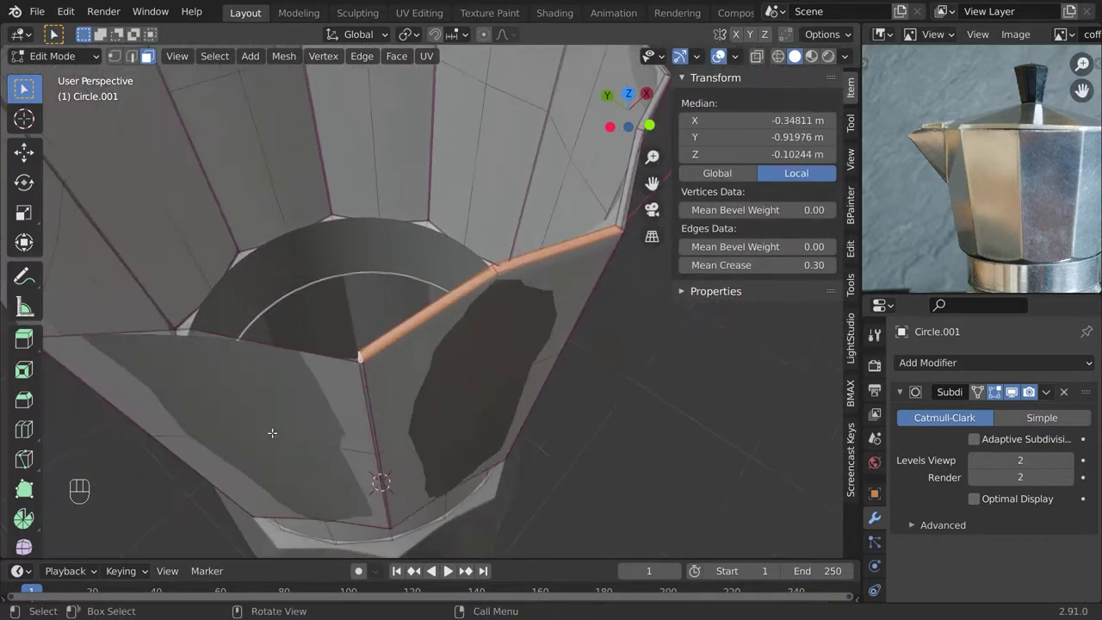
click(215, 56)
mouse_move(351, 301)
click(502, 300)
middle_drag(502, 301, 159, 214)
key(x)
click(280, 236)
scroll(280, 236, down, 3)
middle_drag(281, 236, 447, 252)
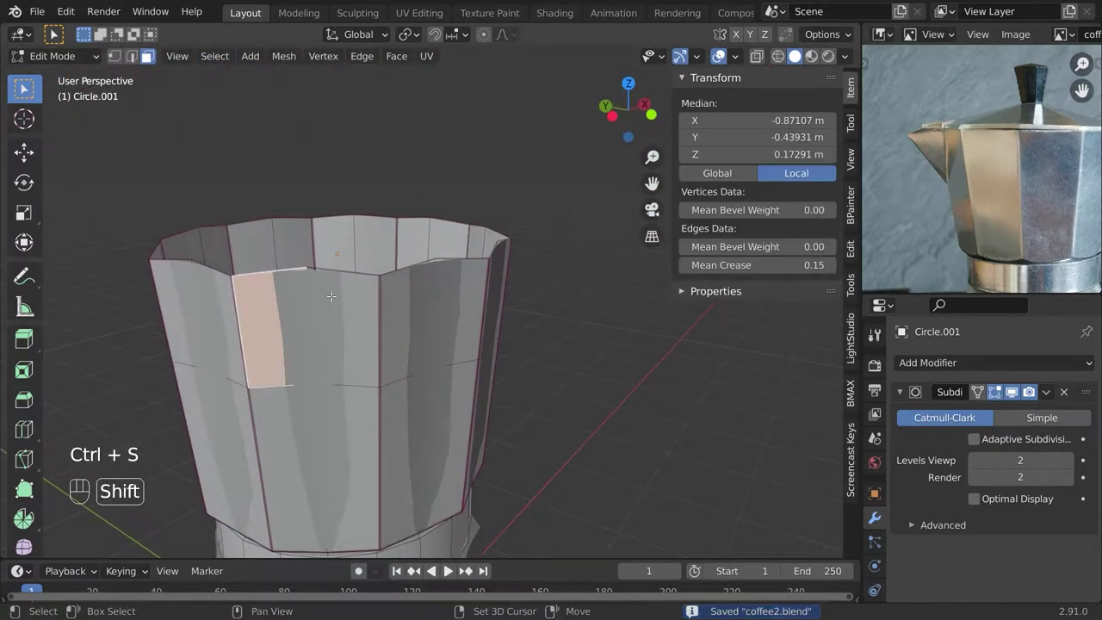
key(ctrl+s)
Try to extrude the selected upper panel faces outward by about 0.32 m in front view, and undo it.
key(KP_1)
key(KP_3)
key(KP_1)
key(e)
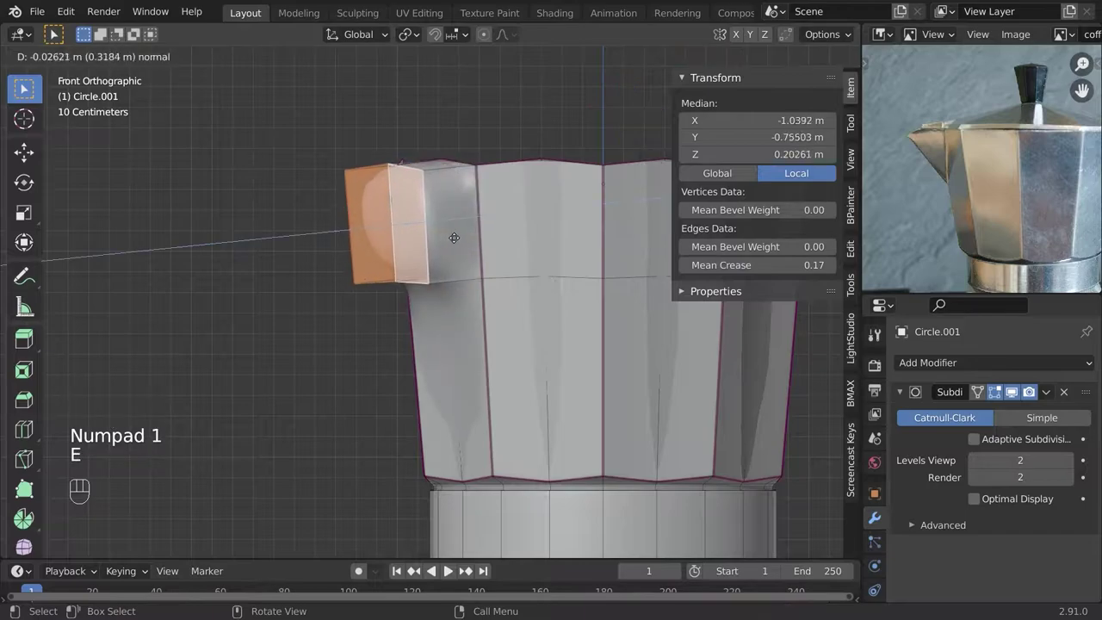
click(448, 237)
key(KP_1)
scroll(483, 293, down, 4)
mouse_move(441, 253)
middle_down()
mouse_move(517, 301)
mouse_move(454, 267)
middle_up()
key(ctrl+z)
key(ctrl+z)
key(ctrl+z)
Try to extrude the pair of upper faces on the spout side outward by about 0.31 m, and undo it.
scroll(452, 267, up, 3)
click(406, 247)
key(KP_1)
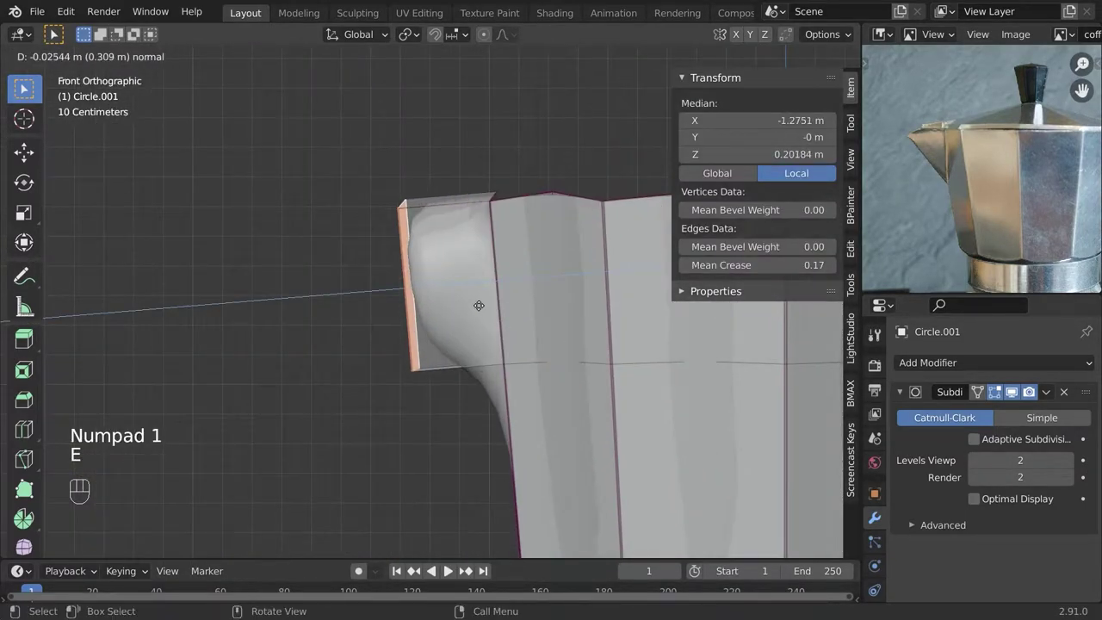
click(473, 306)
middle_drag(473, 306, 435, 294)
key(ctrl+z)
key(ctrl+z)
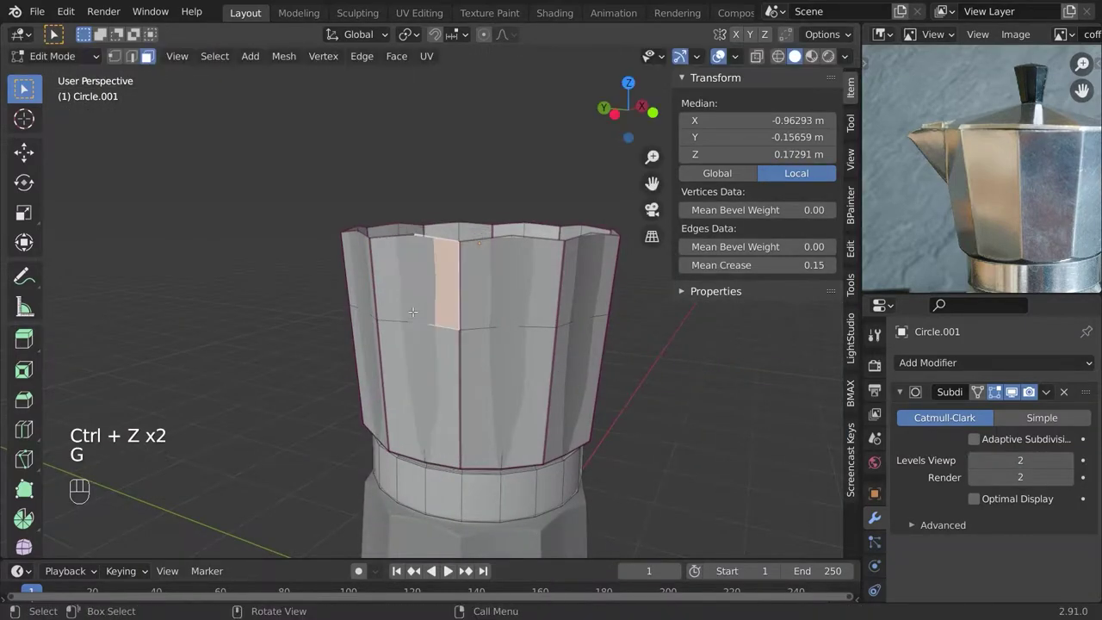
Extrude the spout-side panel's two upper faces outward 0.274 m, tilt them about -68° and move them -0.179 m in X and 0.205 m in Z.
shift+click(398, 284)
scroll(448, 301, up, 1)
key(g)
right_click(480, 347)
middle_drag(508, 284, 571, 320)
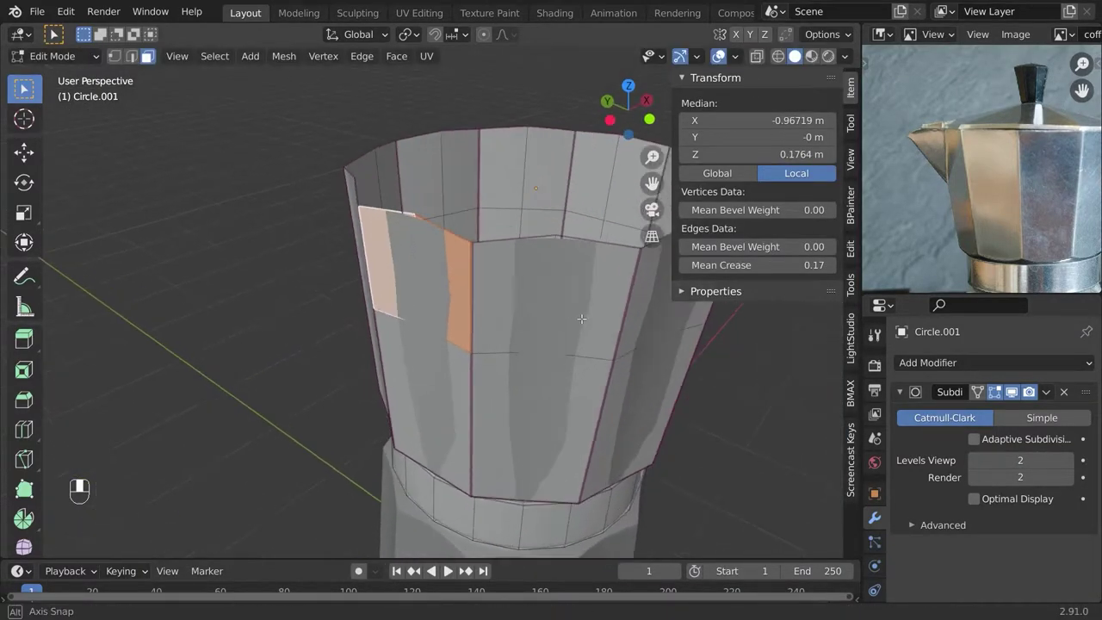
scroll(552, 335, down, 2)
click(490, 384)
scroll(452, 347, up, 3)
key(Tab)
key(Tab)
key(KP_1)
key(e)
click(473, 435)
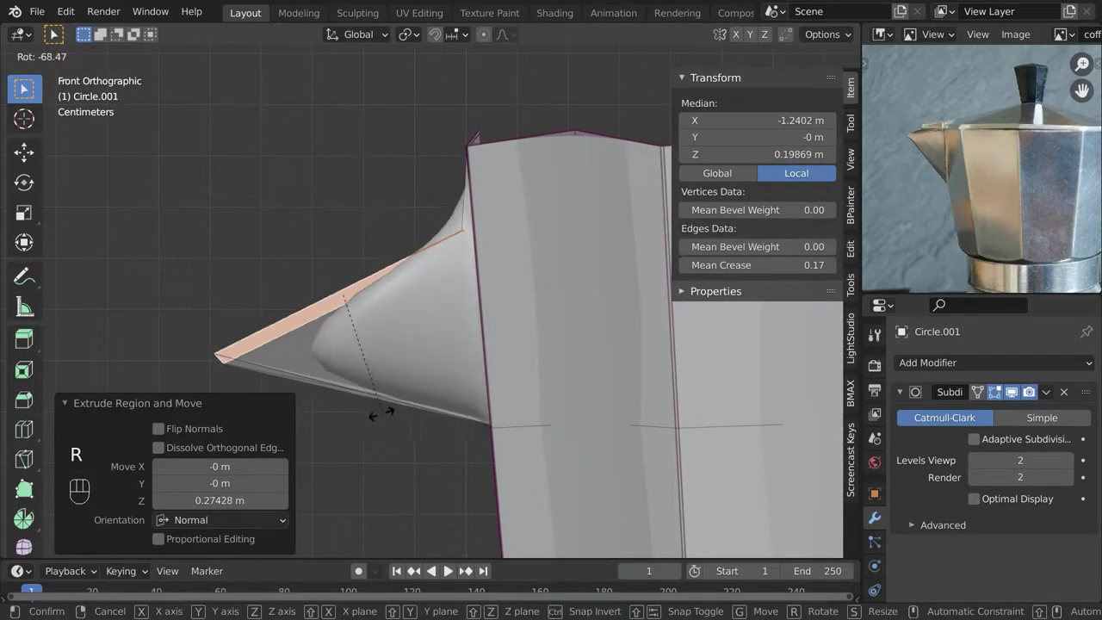
key(g)
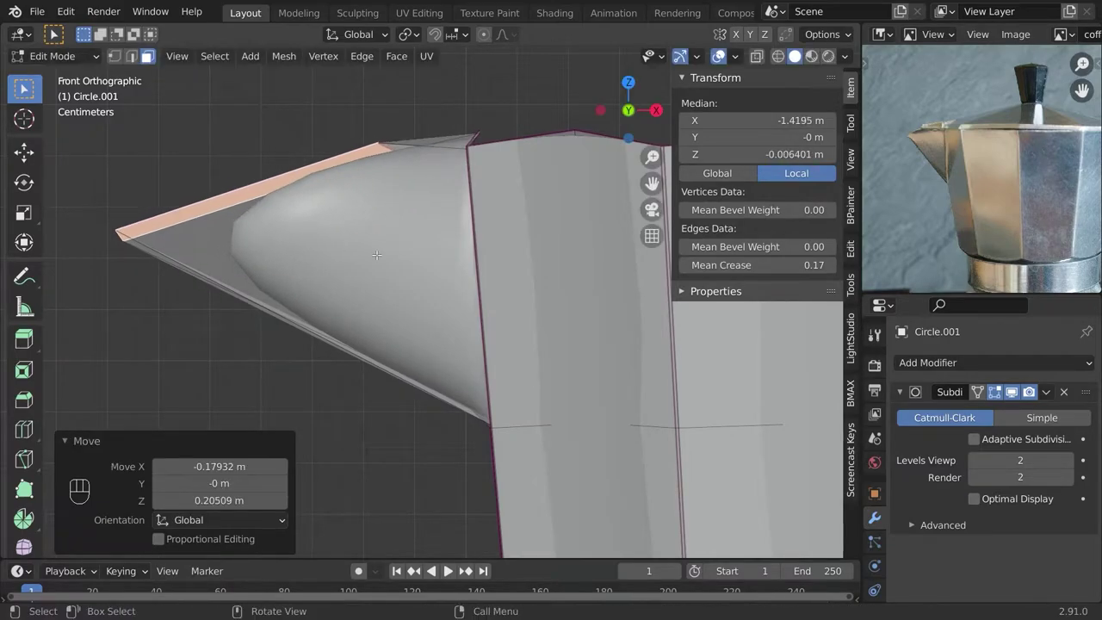
Delete the extruded end faces that cap the spout.
middle_drag(376, 255, 581, 367)
scroll(408, 333, up, 3)
key(x)
click(346, 282)
click(294, 235)
key(x)
click(294, 234)
Delete the remaining unwanted face at the spout's opening and save the file.
shift+middle_drag(294, 234, 387, 315)
scroll(353, 276, up, 3)
click(307, 150)
key(x)
click(379, 164)
key(ctrl+s)
key(Tab)
key(Tab)
key(Tab)
key(KP_1)
key(ctrl+s)
Move the spout's tip vertices toward the body by about 0.36 m in wireframe shading.
key(Tab)
scroll(302, 213, up, 2)
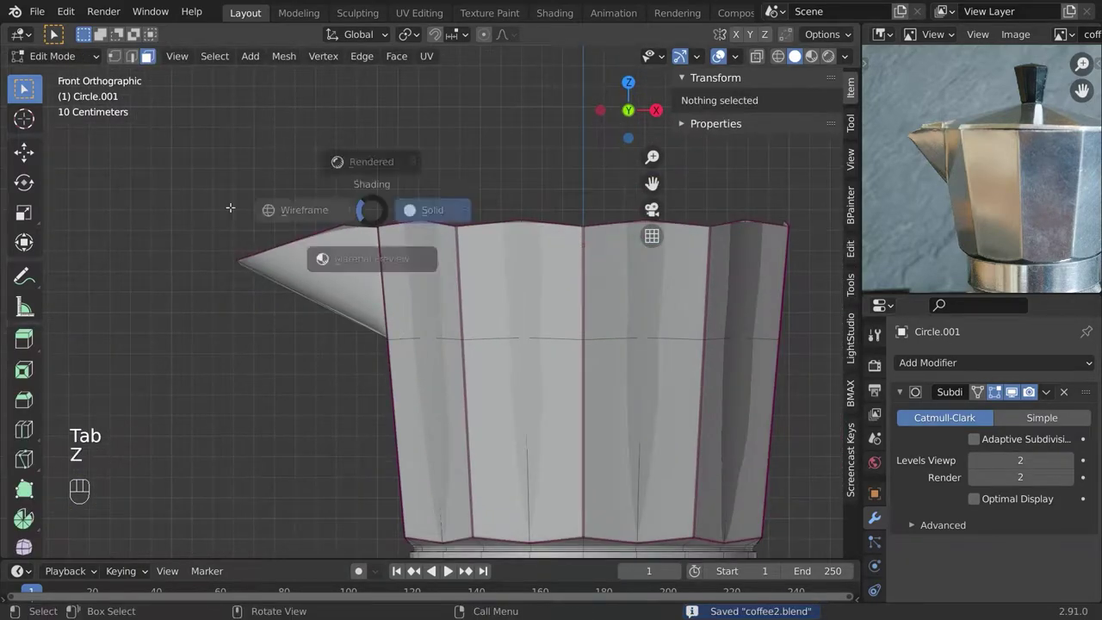
key(z)
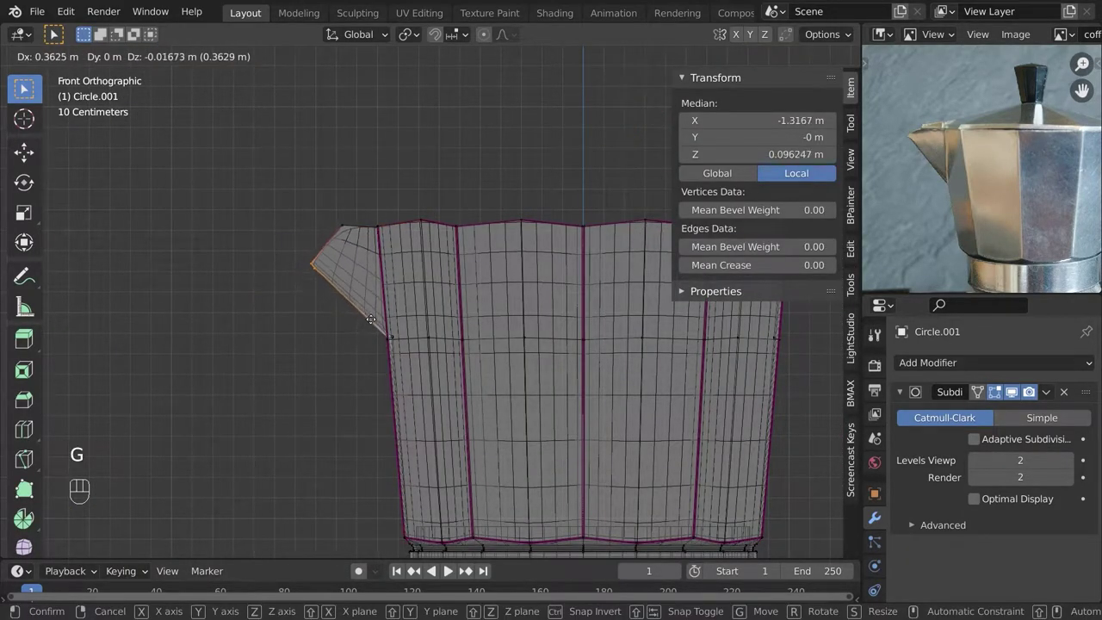
click(370, 321)
Select the upper body's horizontal edge loop including the missing edges below the spout, in solid shading with the subdivision hidden in the viewport.
scroll(296, 218, down, 2)
alt+click(453, 320)
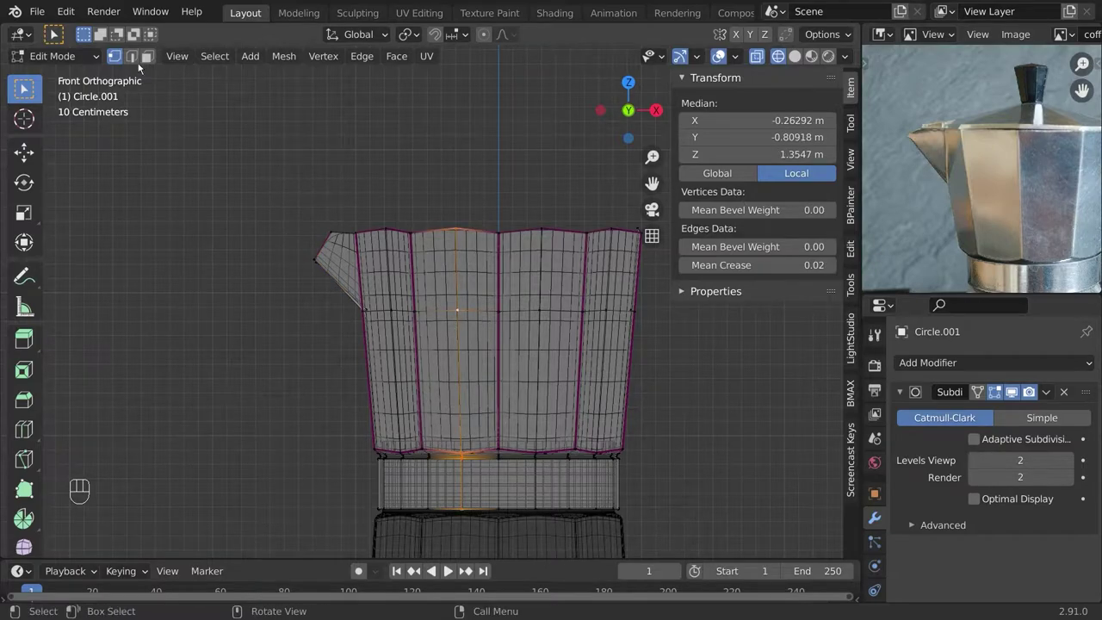
alt+click(394, 332)
key(z)
middle_drag(394, 332, 360, 324)
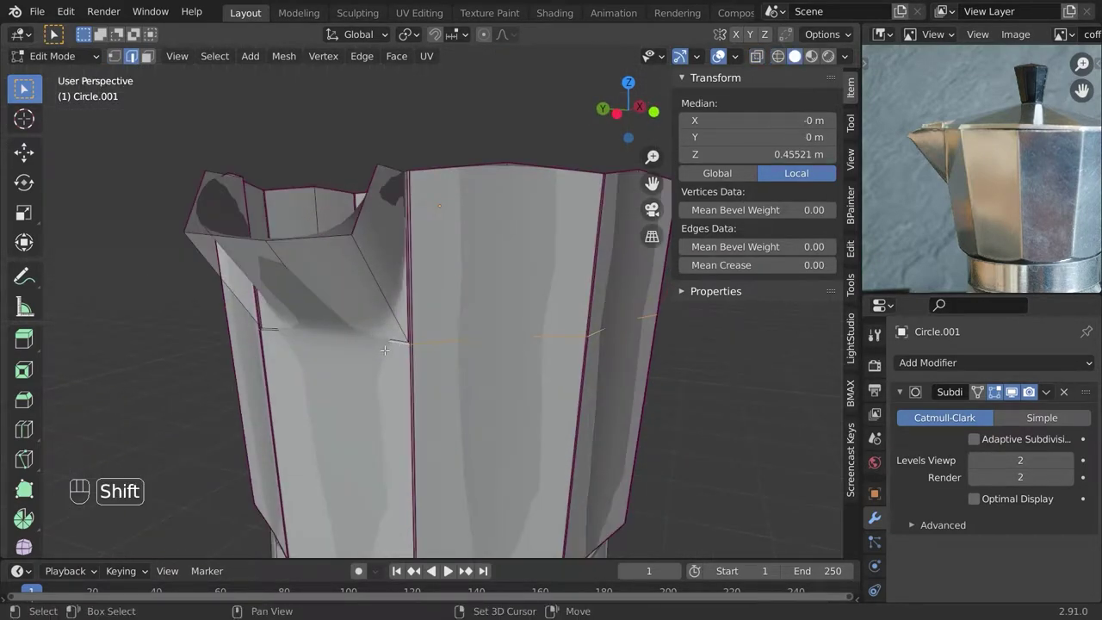
click(1013, 392)
shift+click(333, 334)
scroll(422, 364, up, 7)
shift+click(305, 541)
scroll(305, 517, down, 5)
middle_drag(259, 345, 398, 332)
scroll(398, 332, up, 2)
key(KP_1)
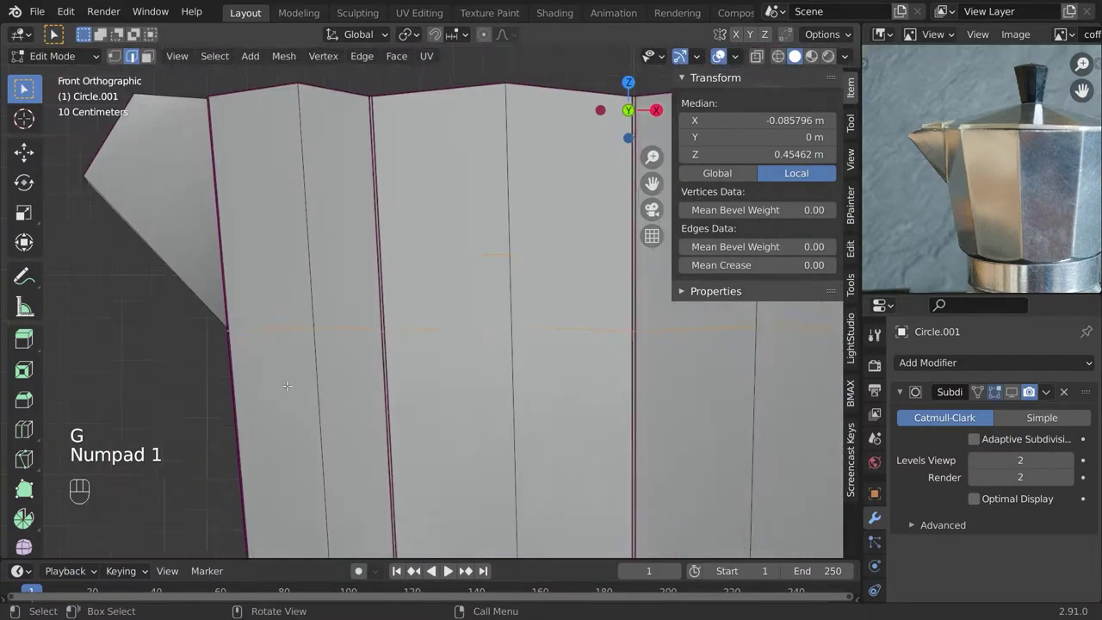
Lower the selected horizontal loop along Z to a local median of about 0.528 m.
key(g)
scroll(400, 342, down, 3)
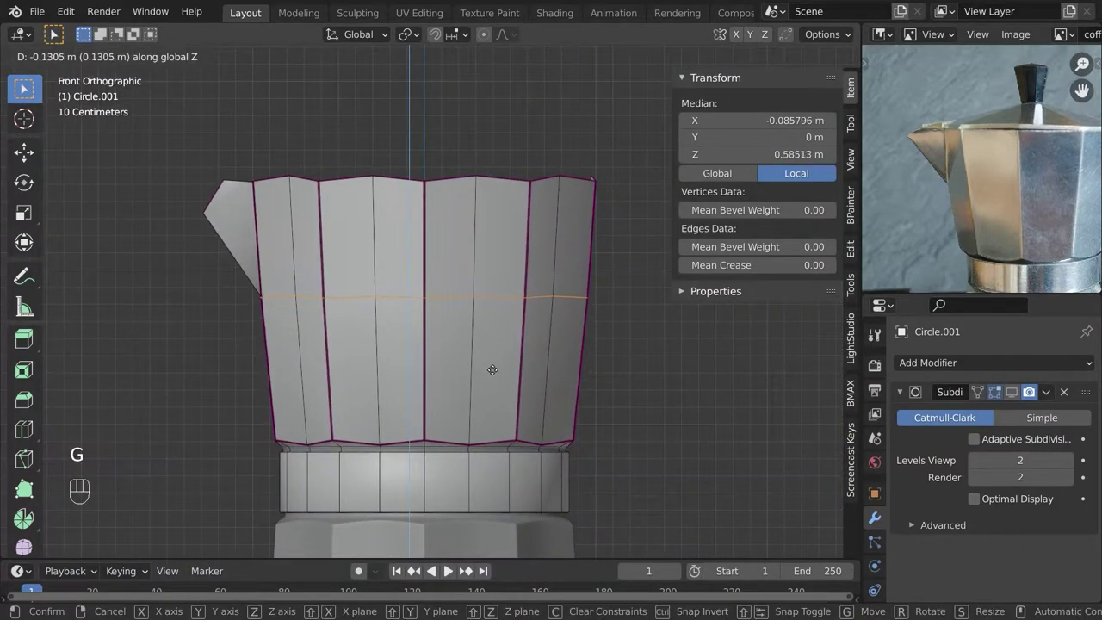
click(497, 363)
key(Tab)
key(KP_1)
key(Tab)
key(s)
key(Tab)
middle_drag(605, 412, 594, 345)
key(Tab)
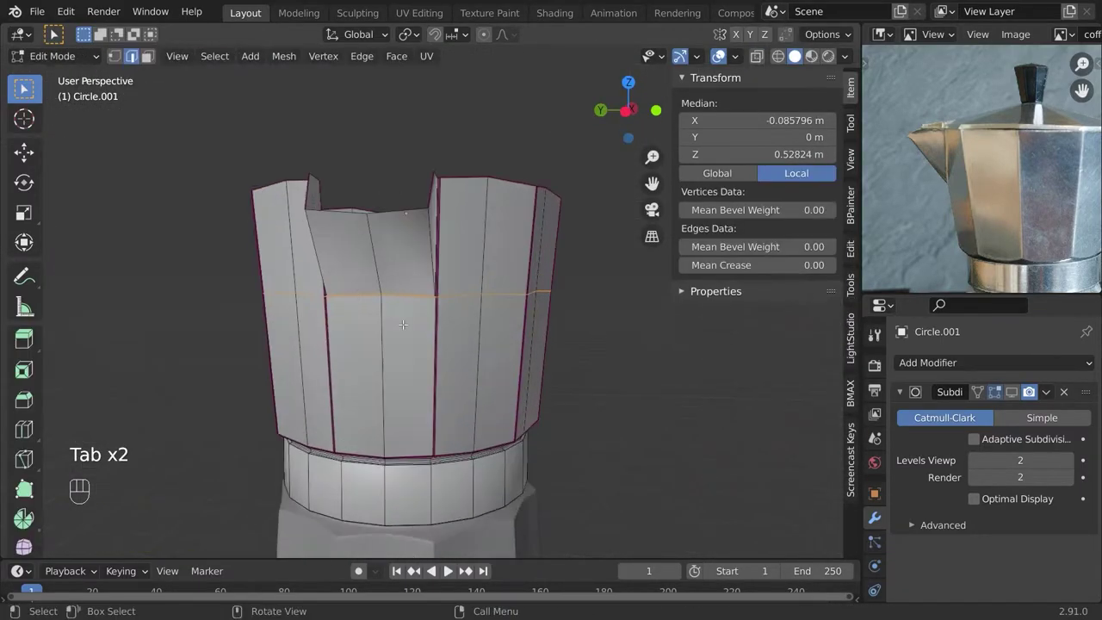
Show the subdivision modifier in the viewport again and save the file.
scroll(482, 345, up, 2)
click(1012, 392)
key(Tab)
key(ctrl+s)
key(KP_1)
scroll(394, 327, up, 3)
key(Tab)
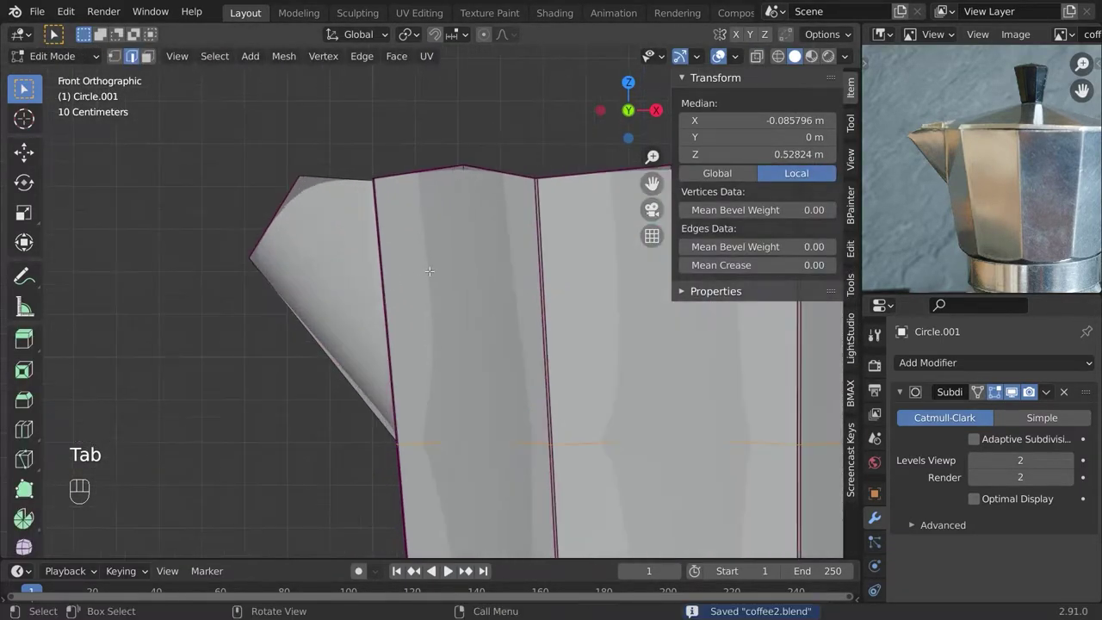
Select the spout's tip in wireframe, pull it slightly outward and up, and return to the solid view in Object Mode.
key(z)
click(248, 297)
shift+drag(161, 160, 303, 278)
click(198, 217)
click(237, 229)
click(230, 246)
key(Tab)
key(z)
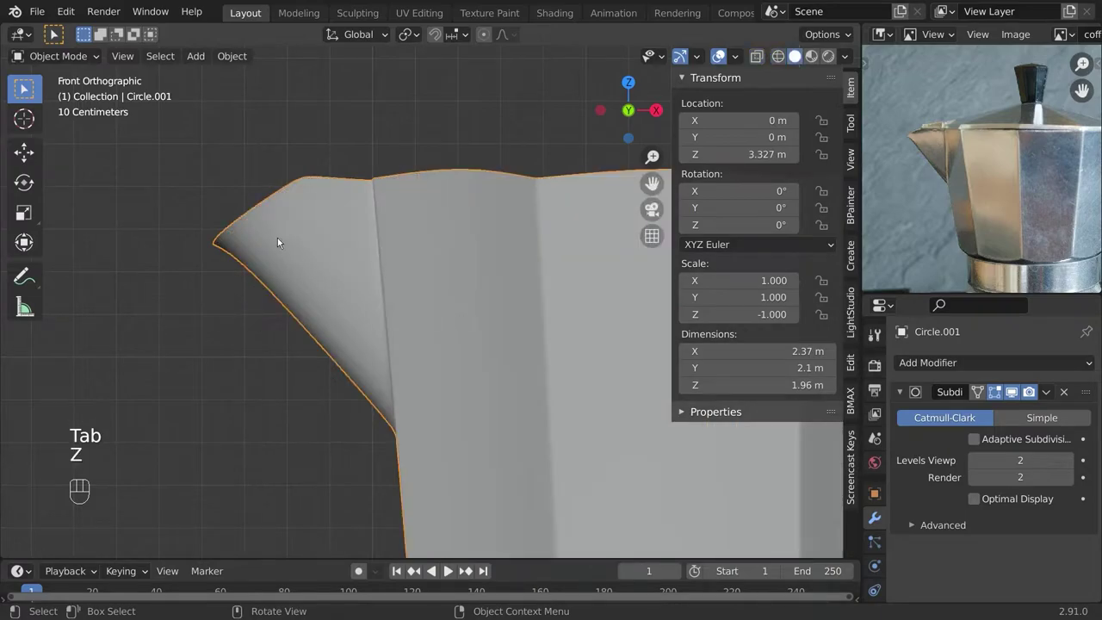
Select the spout's two upper corner vertices in wireframe and move them outward and slightly down in front view.
key(Tab)
scroll(294, 252, up, 2)
shift+middle_drag(76, 164, 157, 274)
key(z)
click(336, 238)
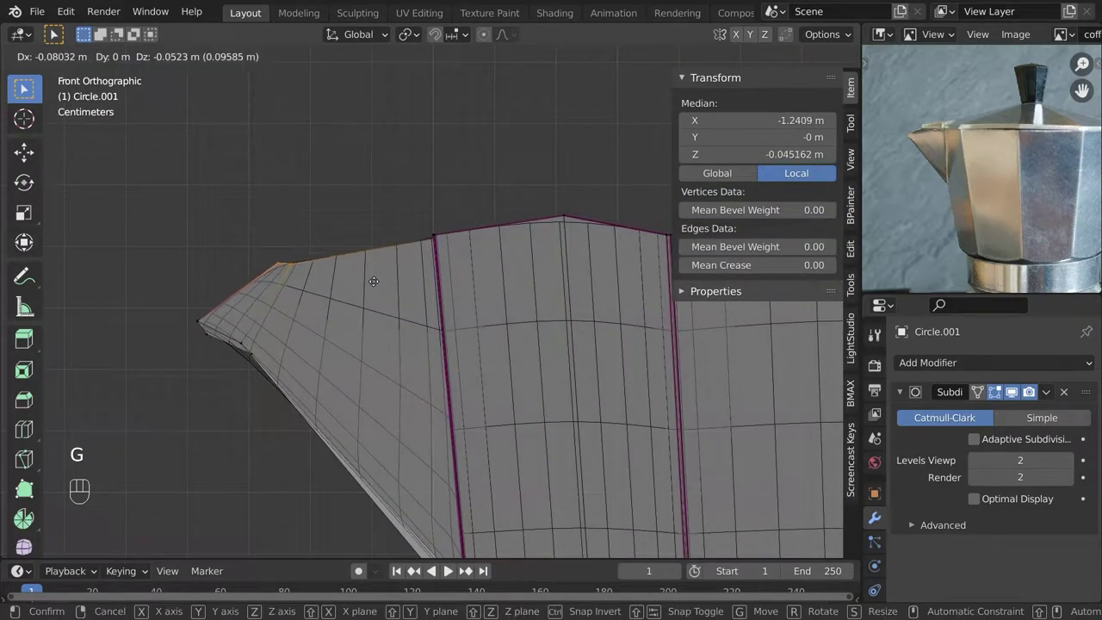
click(374, 282)
drag(285, 251, 320, 294)
key(g)
click(322, 294)
Select the vertices at the spout's tip in wireframe, and inspect the spout in solid shading in both Edit and Object Mode.
shift+drag(262, 247, 293, 280)
scroll(293, 280, down, 3)
middle_drag(241, 328, 408, 404)
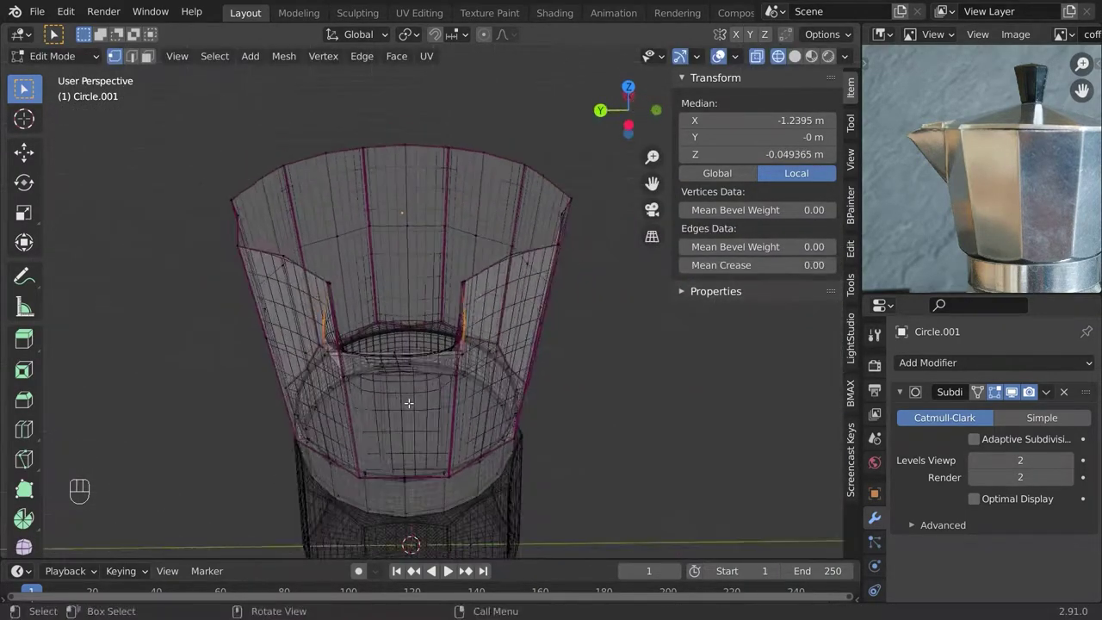
key(z)
middle_drag(547, 403, 387, 264)
key(KP_1)
key(z)
drag(456, 222, 551, 297)
mouse_move(492, 336)
middle_down()
mouse_move(539, 405)
mouse_move(637, 396)
middle_up()
key(z)
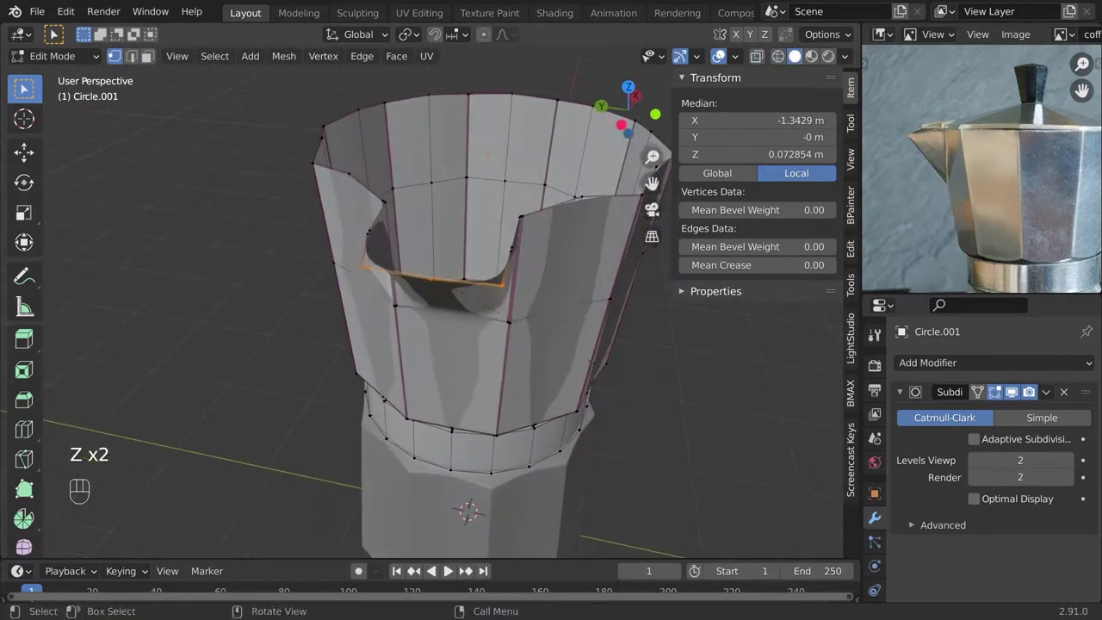
click(577, 360)
key(Tab)
scroll(577, 354, down, 4)
middle_drag(596, 322, 470, 345)
key(Tab)
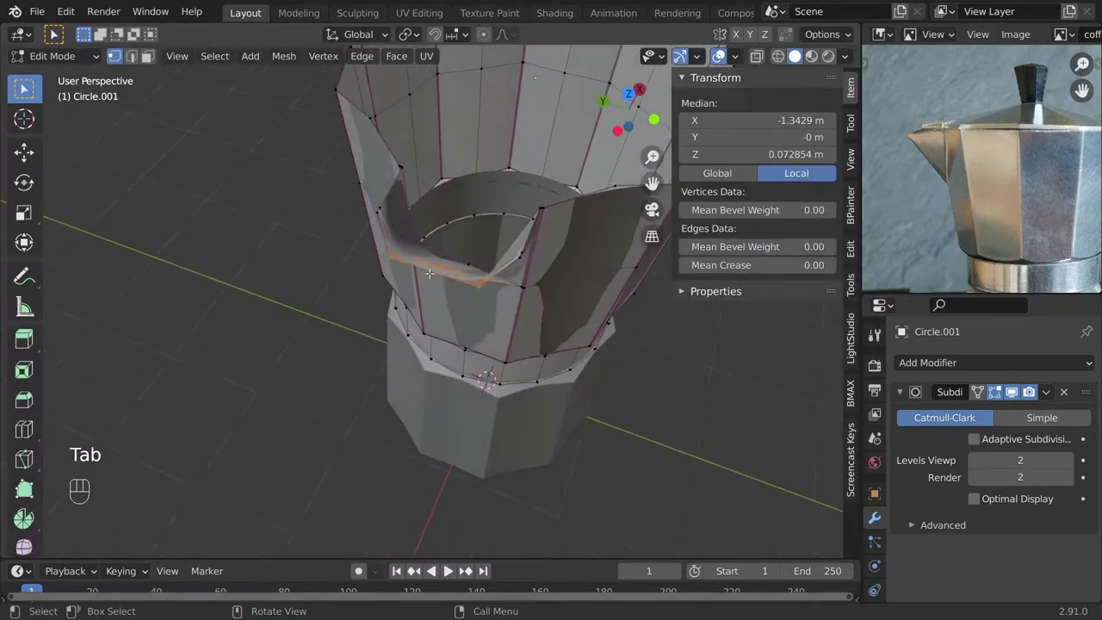
Narrow the selection to the spout's outermost tip and pull it outward in front view until the body is about 2.43 m along X.
middle_drag(405, 224, 453, 275)
drag(424, 235, 459, 286)
key(KP_1)
key(g)
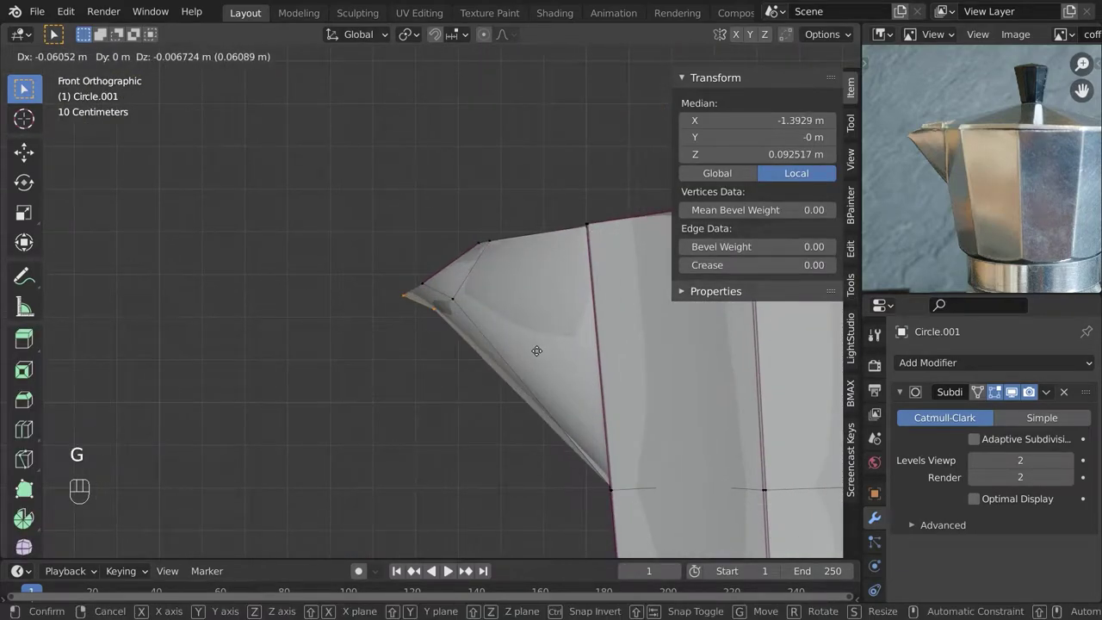
click(523, 360)
key(Tab)
scroll(530, 370, down, 5)
middle_drag(529, 370, 305, 295)
scroll(482, 379, down, 6)
key(a)
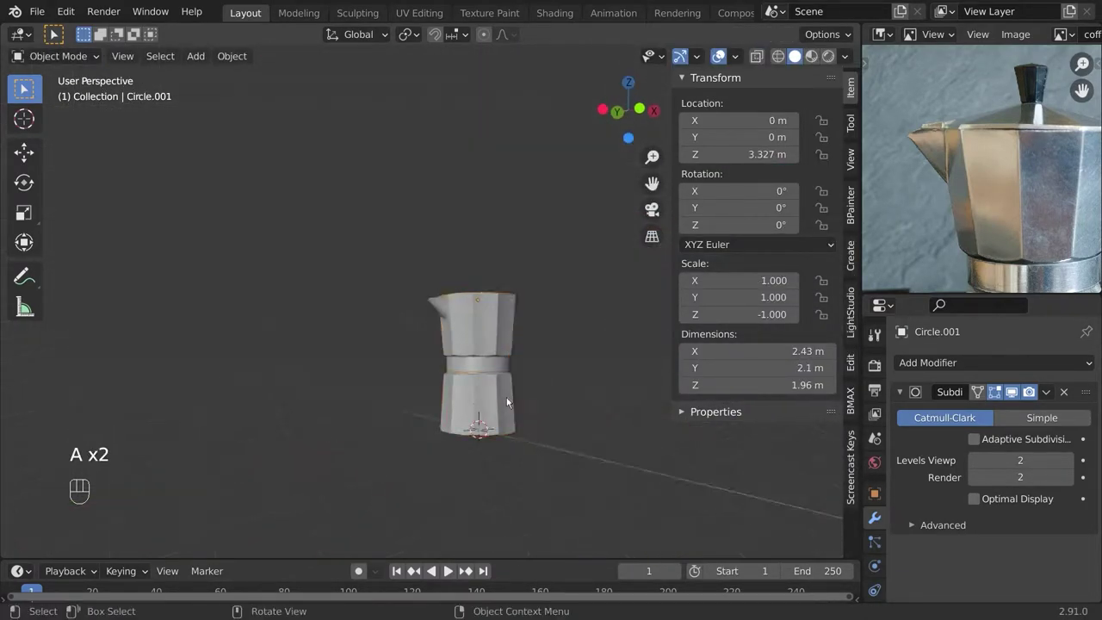
Select the edges running around the spout just behind its tip and raise their mean crease.
scroll(438, 389, up, 5)
middle_drag(438, 389, 603, 349)
click(470, 271)
scroll(535, 405, down, 2)
key(Tab)
key(Tab)
click(517, 360)
key(Tab)
key(KP_1)
scroll(497, 326, up, 3)
shift+click(474, 344)
shift+click(368, 348)
shift+click(306, 330)
drag(715, 266, 837, 265)
Compare the creased spout in Object and Edit Mode and save the file.
key(Tab)
key(Tab)
key(Tab)
key(ctrl+s)
Try to add a single edge loop across the spout with Loop Cut.
key(KP_1)
key(KP_1)
middle_drag(465, 398, 580, 250)
key(Tab)
click(472, 312)
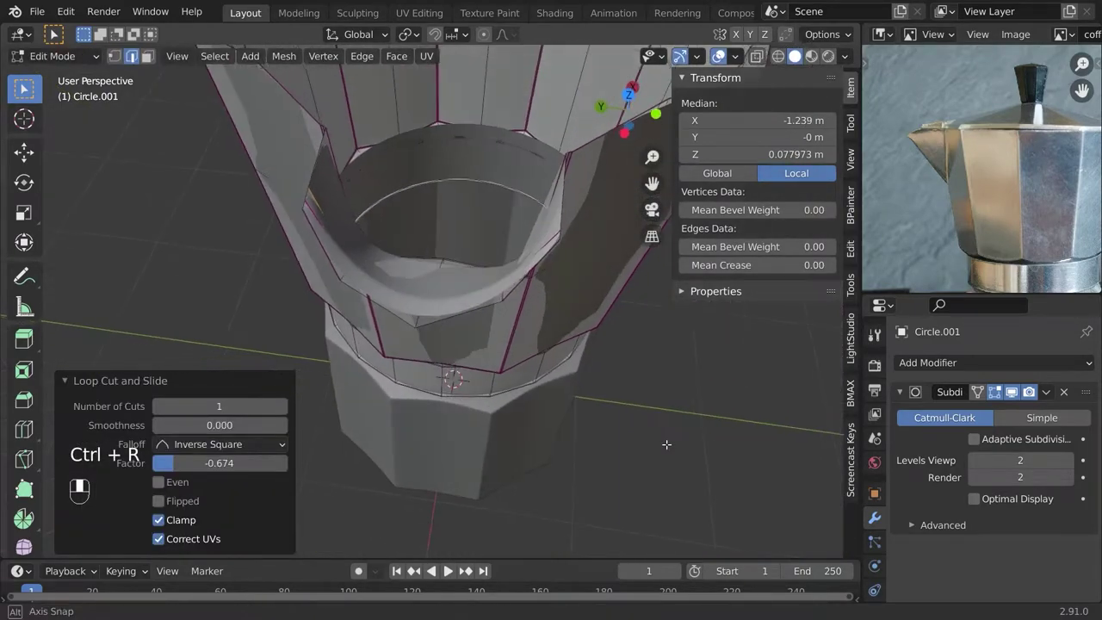
key(ctrl+z)
key(ctrl+z)
key(ctrl+t)
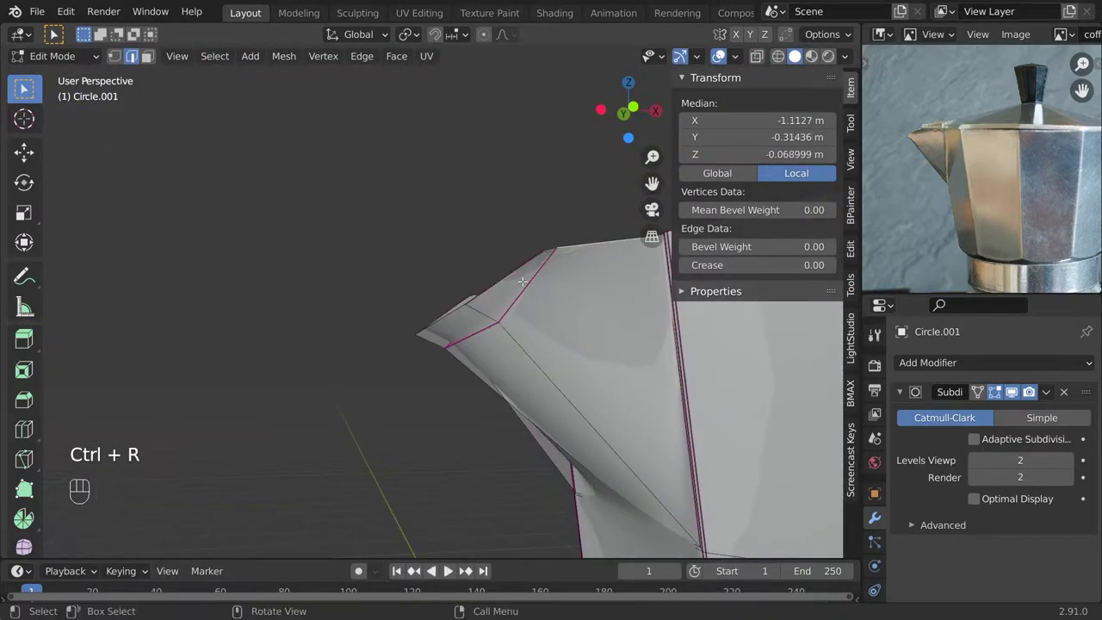
middle_drag(522, 282, 327, 276)
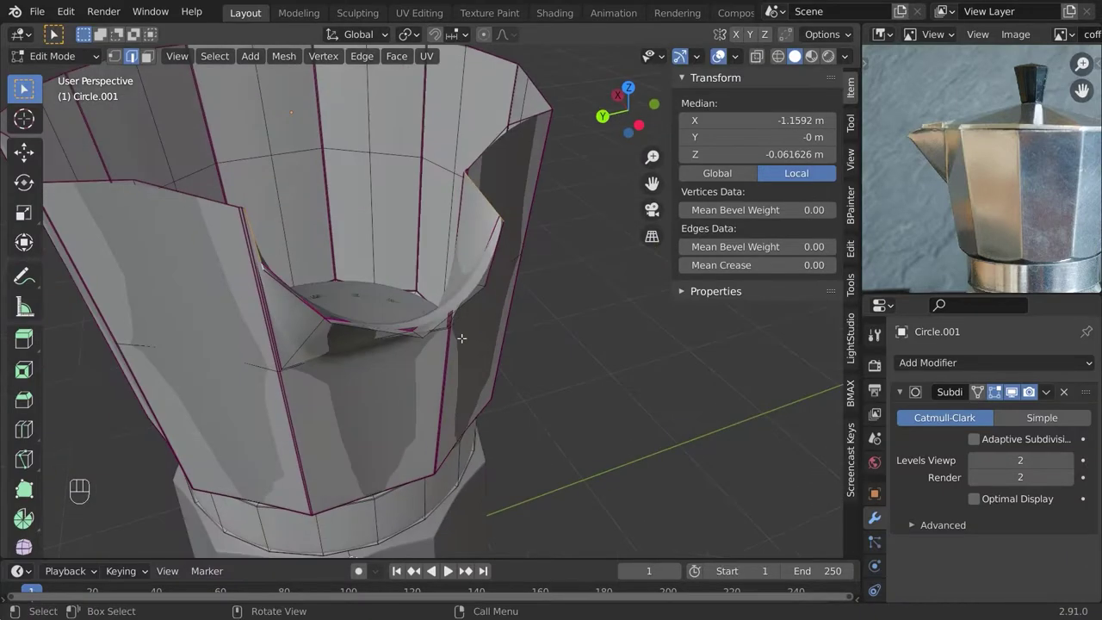
Try to scale the spout's selected upper side edges along X.
key(s)
key(x)
middle_drag(566, 261, 474, 249)
shift+middle_drag(534, 216, 552, 330)
scroll(591, 339, up, 3)
key(ctrl+z)
scroll(374, 325, up, 4)
scroll(374, 324, down, 4)
Select the spout's upper corner vertices on both sides and scale them along Y.
key(1)
middle_drag(372, 408, 268, 389)
shift+click(547, 317)
key(s)
key(y)
click(553, 382)
key(Tab)
key(Tab)
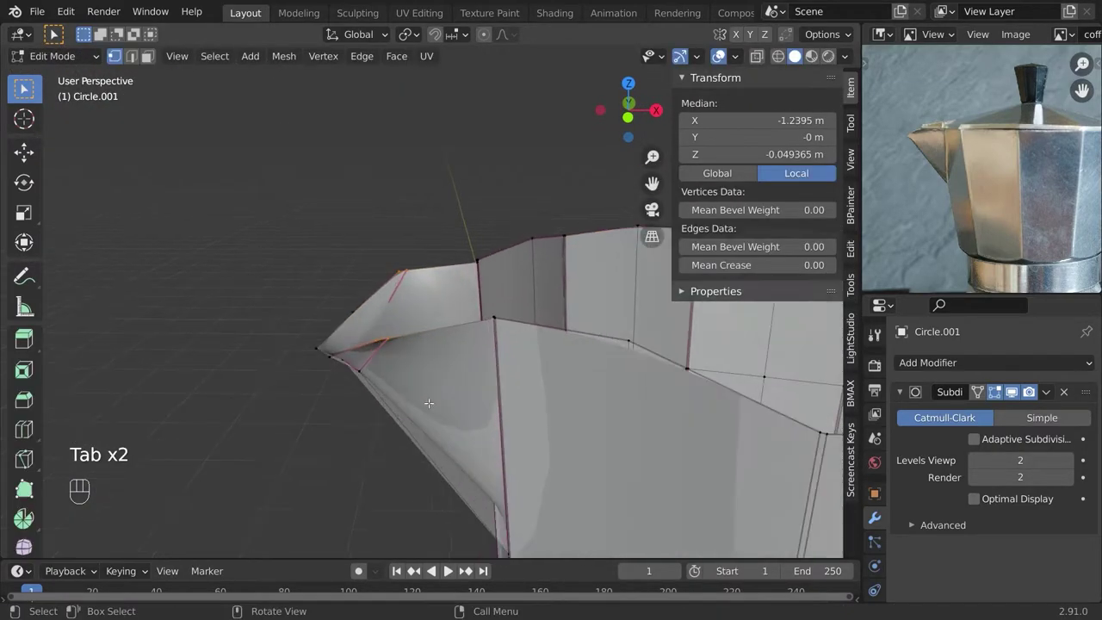
Check the spout in Object Mode and fine-tune the spacing of its upper corner vertices by scaling them again.
click(433, 418)
key(Tab)
key(a)
key(a)
middle_drag(394, 362, 569, 382)
key(Tab)
key(s)
click(404, 463)
key(Tab)
middle_drag(402, 460, 453, 479)
scroll(383, 365, up, 5)
Compare the spout in Edit and Object Mode, deselect everything and save the file.
click(383, 365)
scroll(525, 405, up, 3)
key(Tab)
key(Tab)
key(Tab)
key(Tab)
key(a)
key(a)
scroll(556, 415, down, 8)
key(ctrl+s)
key(KP_1)
shift+middle_drag(601, 441, 531, 387)
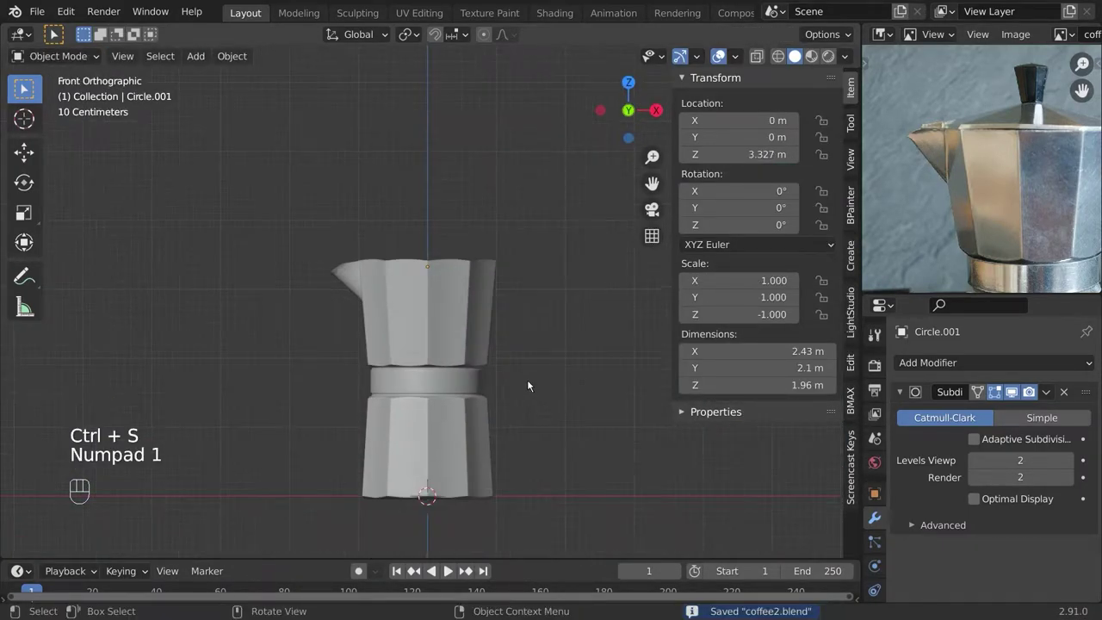
Select the whole spout tip in wireframe and move it toward the body until the upper part is about 2.36 m along X.
scroll(531, 386, up, 6)
key(Tab)
shift+middle_drag(307, 325, 410, 372)
key(z)
drag(172, 181, 303, 310)
key(z)
key(g)
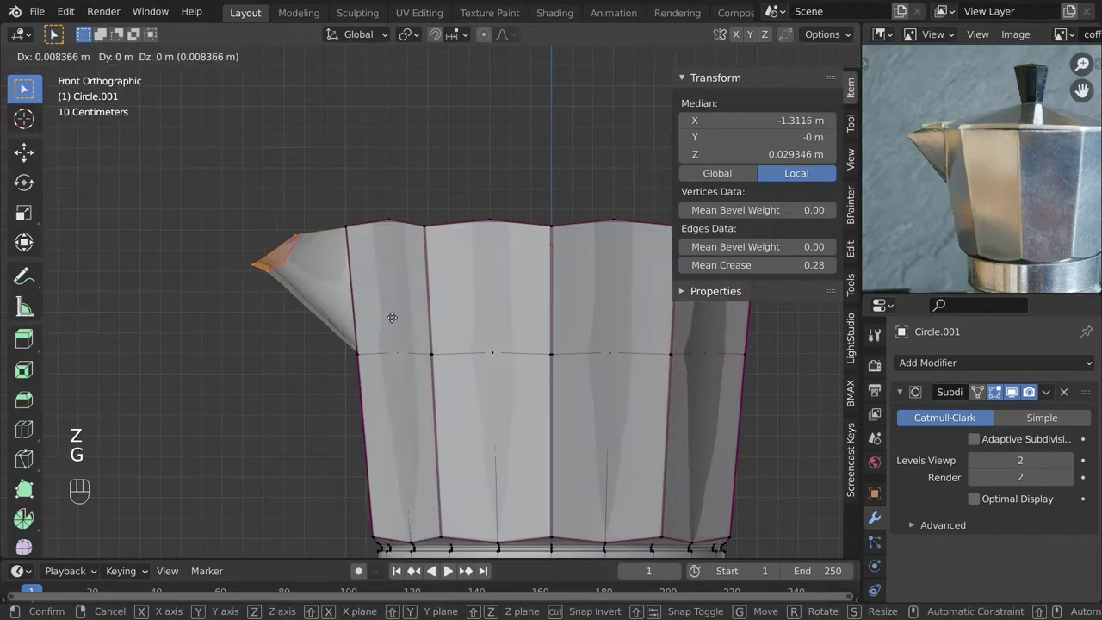
click(414, 353)
key(Tab)
key(a)
key(a)
scroll(458, 367, down, 7)
scroll(916, 122, down, 2)
middle_drag(507, 336, 513, 364)
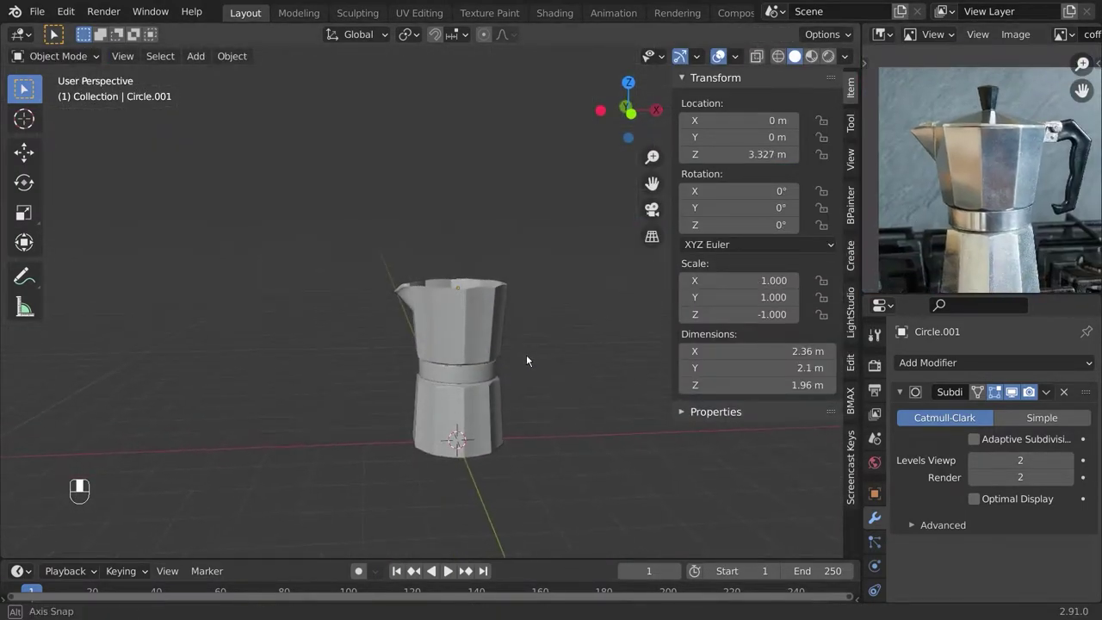
Nudge the spout tip back outward until the upper part is about 2.38 m along X, and save the file.
scroll(527, 360, up, 4)
key(Tab)
key(g)
key(Tab)
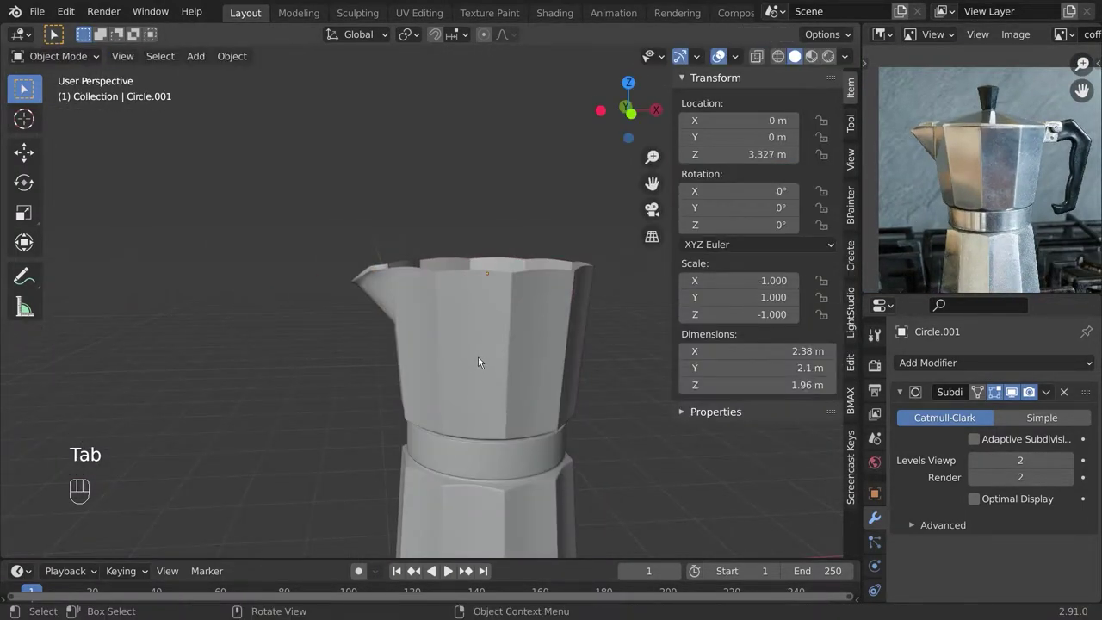
scroll(478, 355, down, 4)
key(ctrl+s)
key(KP_1)
key(ctrl+s)
Lower the mean crease of the selected spout tip edges and return to Object Mode.
scroll(368, 241, up, 3)
shift+middle_drag(243, 97, 449, 177)
key(Tab)
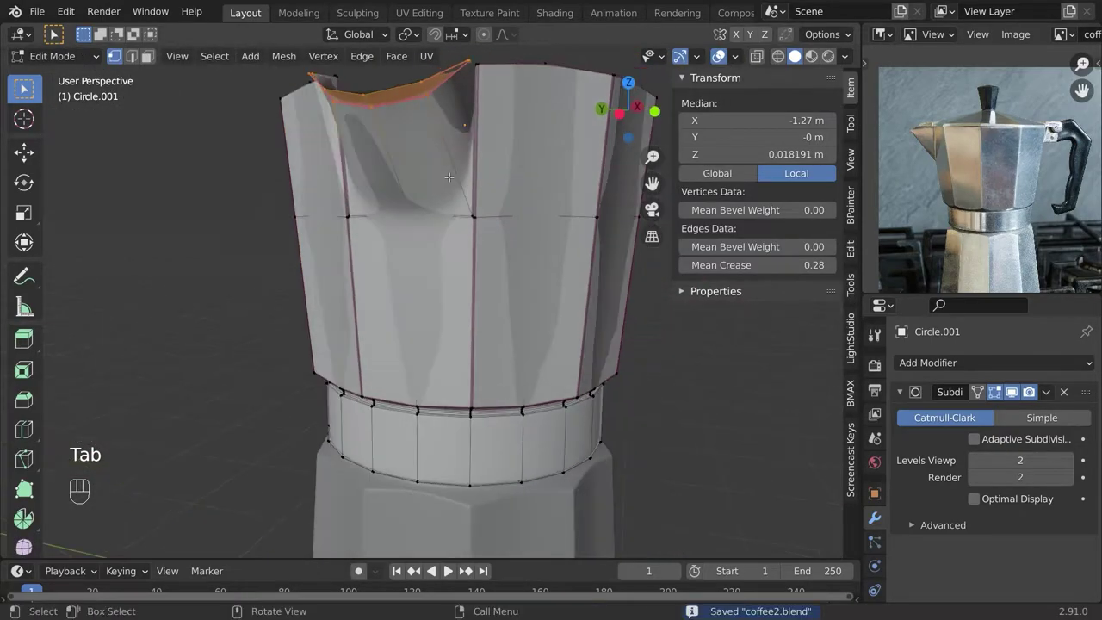
key(alt+KP_2)
drag(757, 265, 707, 265)
key(Tab)
middle_drag(485, 286, 496, 259)
Hide the subdivision in the viewport and select the two horizontal edges below the spout in Edit Mode.
key(Tab)
click(457, 147)
scroll(496, 260, up, 3)
middle_drag(392, 145, 101, 254)
click(1012, 392)
scroll(466, 141, up, 2)
scroll(426, 282, down, 1)
scroll(516, 258, up, 4)
shift+click(610, 150)
scroll(610, 151, down, 1)
shift+middle_drag(284, 191, 596, 260)
shift+click(207, 262)
scroll(518, 286, down, 4)
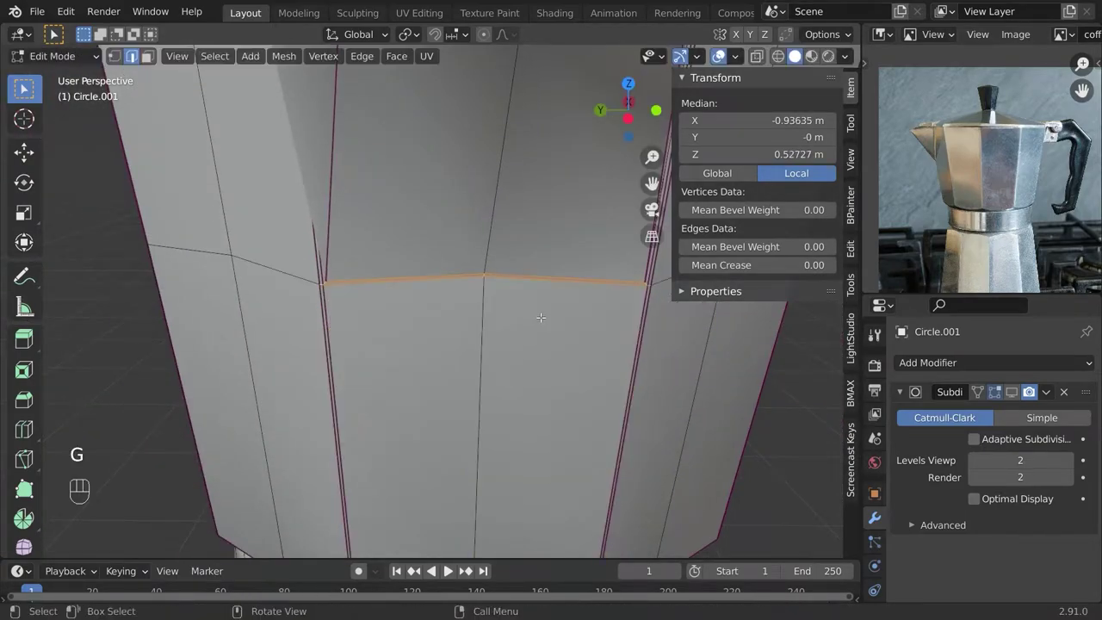
Move the selected edges below the spout in front view, and return to Object Mode with nothing selected.
click(536, 325)
key(KP_1)
click(378, 307)
key(Tab)
key(a)
key(a)
Show the subdivision modifier in the viewport again, save the file and review the pot from several angles.
scroll(378, 307, down, 8)
middle_drag(388, 319, 603, 340)
scroll(602, 341, up, 3)
click(1012, 391)
middle_drag(457, 337, 345, 370)
scroll(571, 364, down, 5)
middle_drag(585, 365, 571, 364)
middle_drag(420, 324, 402, 285)
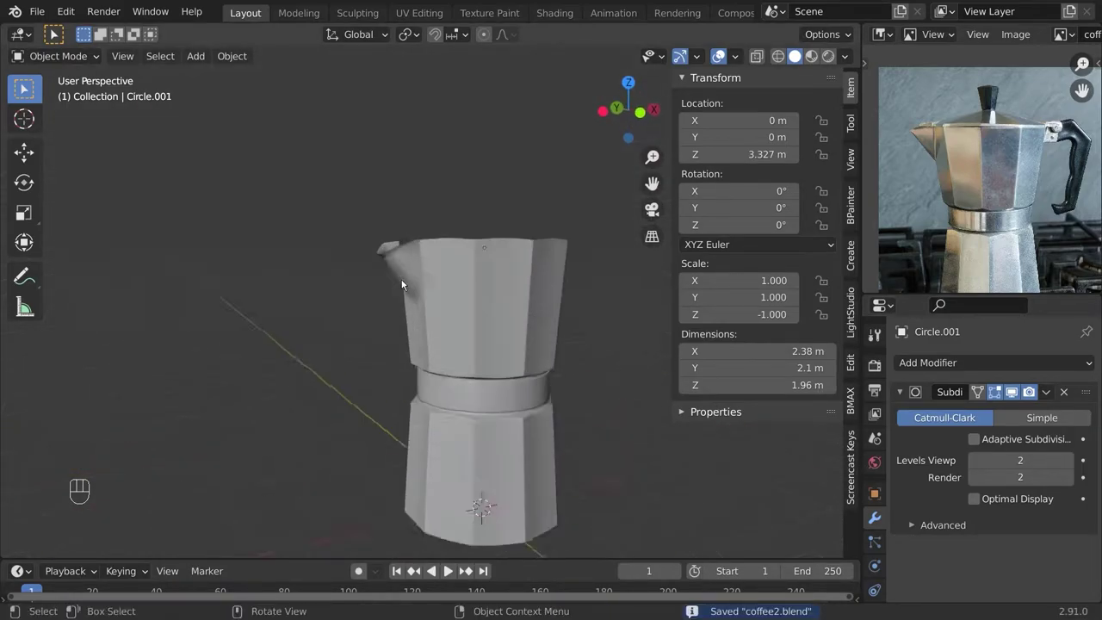
Save the file, then select the upper body's whole mesh and recalculate its normals.
scroll(517, 376, up, 3)
middle_drag(463, 415, 347, 284)
key(ctrl+s)
key(Tab)
key(a)
key(shift+n)
key(Tab)
Select the upper rim's edge loop including the spout in Edit Mode, and save the file again.
scroll(432, 227, up, 5)
key(Tab)
alt+click(347, 274)
middle_drag(370, 387, 358, 227)
scroll(421, 316, up, 3)
key(Tab)
key(ctrl+s)
key(Tab)
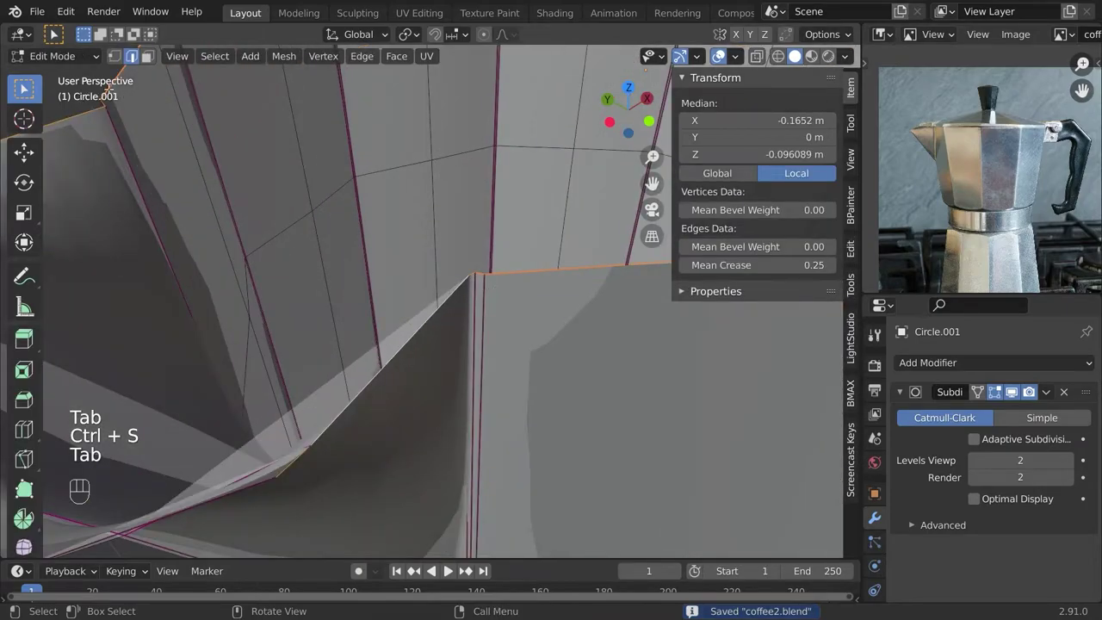
Try to smooth the rim vertices where both sides of the spout meet the body.
drag(464, 286, 489, 264)
scroll(465, 286, down, 3)
middle_drag(464, 286, 462, 377)
shift+drag(129, 276, 172, 237)
middle_drag(173, 275, 279, 165)
right_click(279, 165)
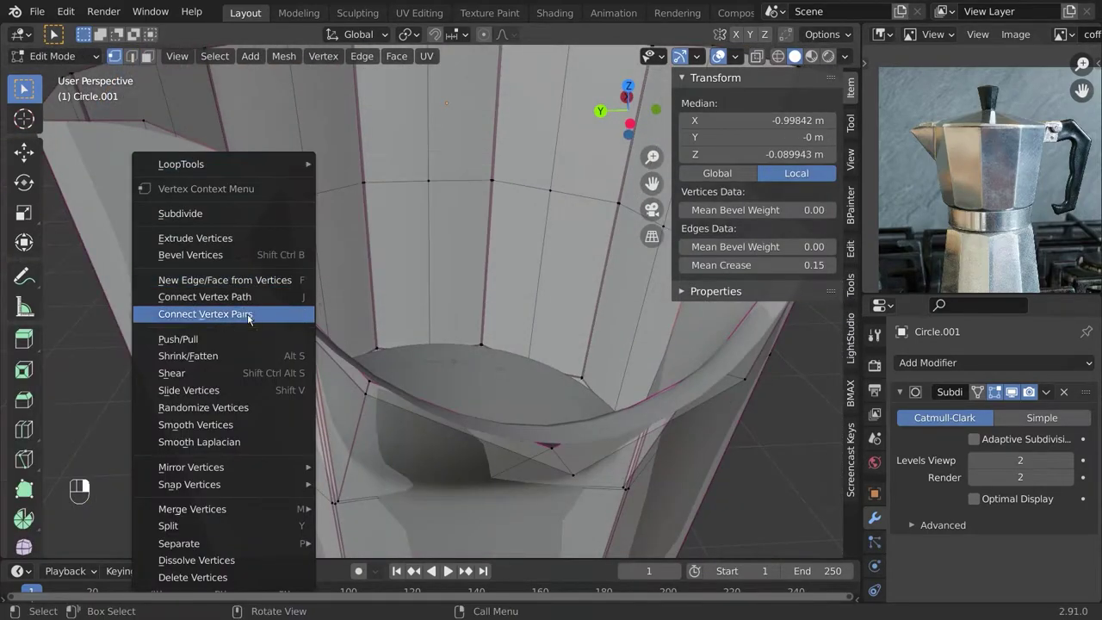
click(230, 425)
Check the smoothed spout corners and undo the vertex smoothing.
scroll(345, 344, down, 4)
middle_drag(345, 344, 360, 293)
key(Tab)
key(Tab)
key(ctrl+z)
key(ctrl+z)
key(ctrl+z)
Slide the rim vertices at one spout corner along their edges to reshape the junction with the body.
scroll(431, 258, up, 4)
drag(360, 243, 393, 278)
middle_drag(394, 280, 215, 323)
key(g)
key(g)
click(404, 325)
click(408, 295)
key(g)
key(g)
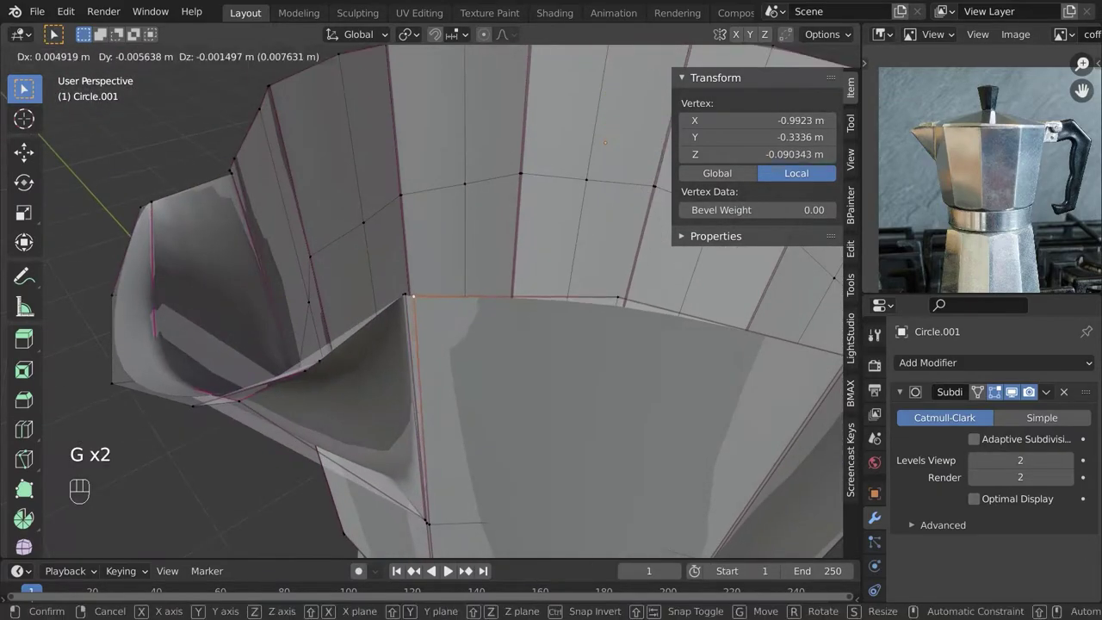
click(431, 297)
Slide the matching rim vertex at the opposite spout corner, and review the body in Object Mode.
middle_drag(430, 296, 620, 311)
click(460, 257)
key(g)
click(470, 258)
key(Tab)
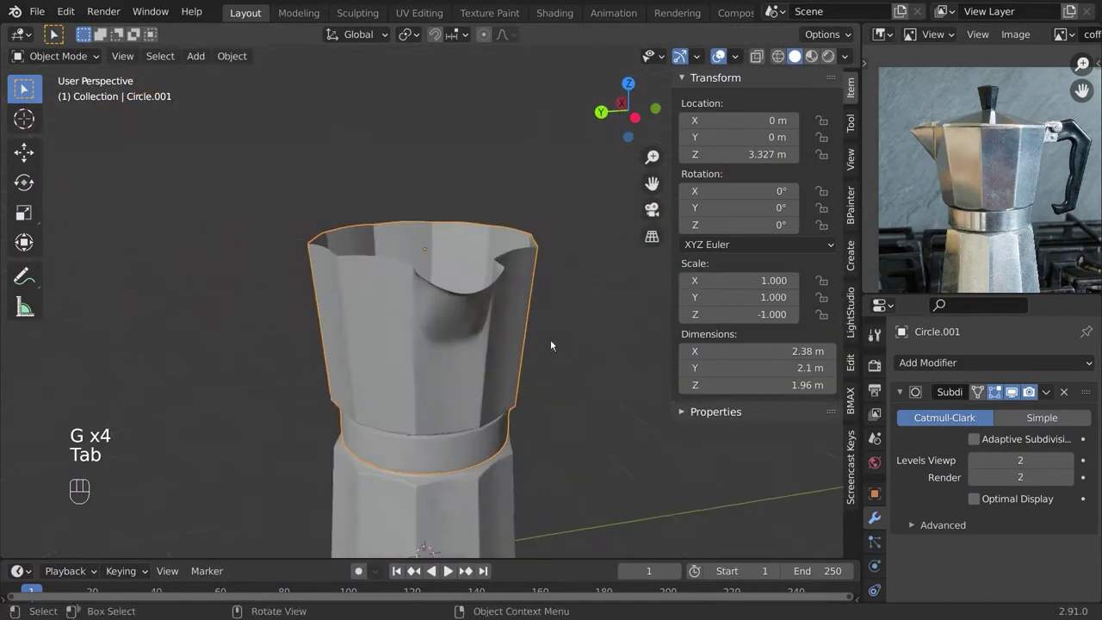
key(a)
key(Tab)
middle_drag(551, 340, 385, 220)
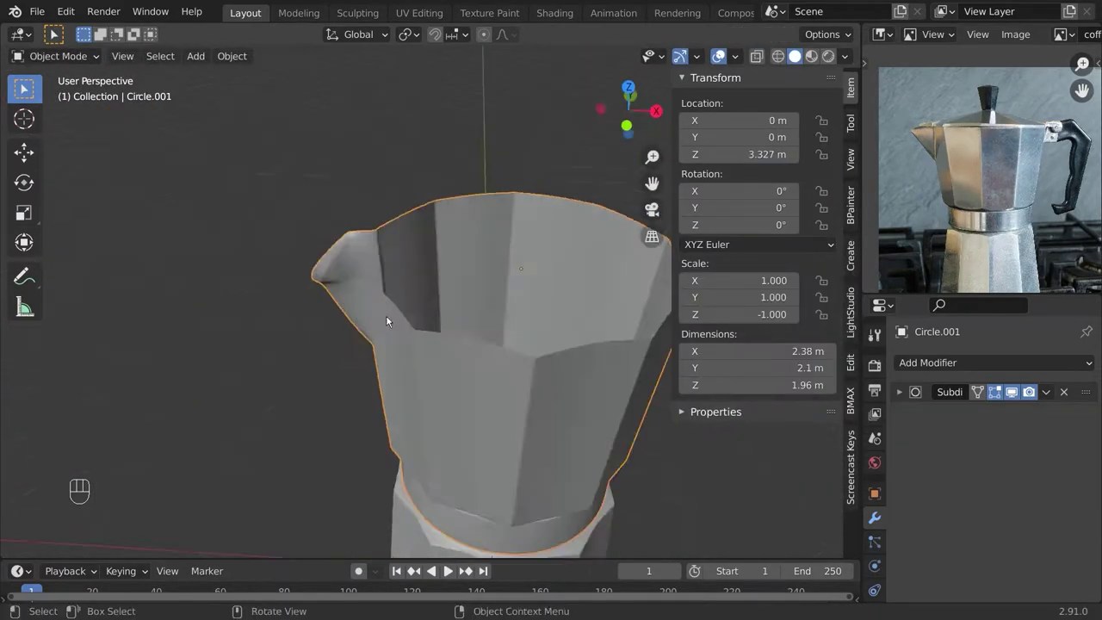
Extrude the upper rim loop in place and shrink/fatten it by about -0.075 m to form an inner lip.
key(Tab)
middle_drag(387, 320, 236, 334)
click(407, 320)
shift+click(473, 326)
scroll(236, 333, up, 4)
key(g)
right_click(491, 348)
scroll(491, 348, down, 4)
shift+middle_drag(491, 348, 508, 405)
key(e)
right_click(703, 409)
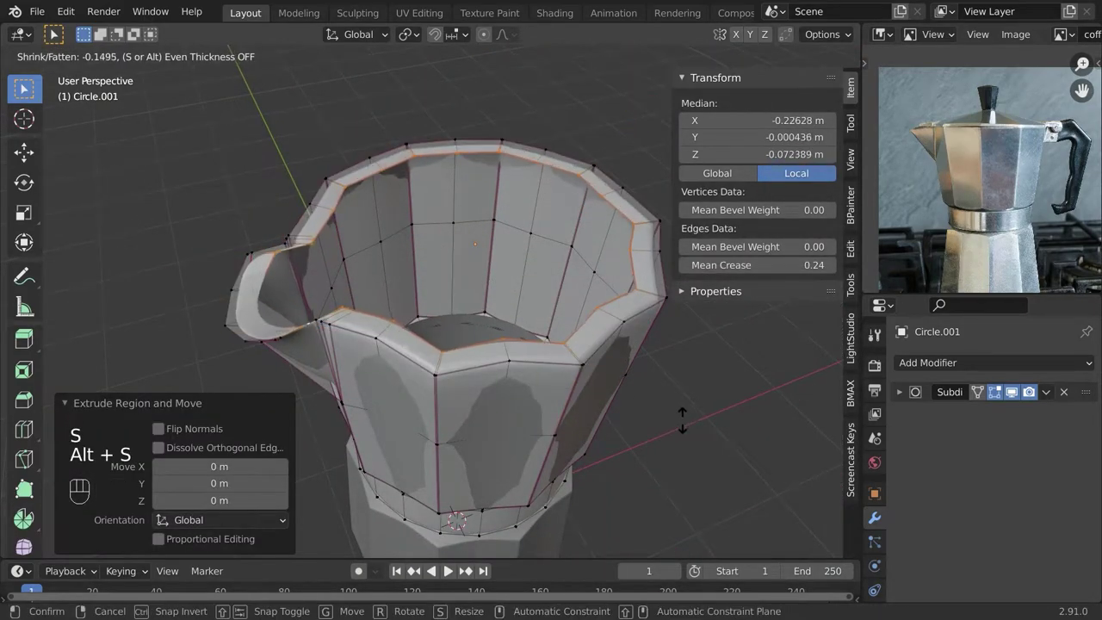
click(678, 417)
Select the inner lip vertex at the spout corner and hide the subdivision modifier in the viewport.
scroll(603, 439, down, 4)
middle_drag(516, 435, 655, 456)
scroll(440, 379, up, 6)
middle_drag(499, 370, 428, 379)
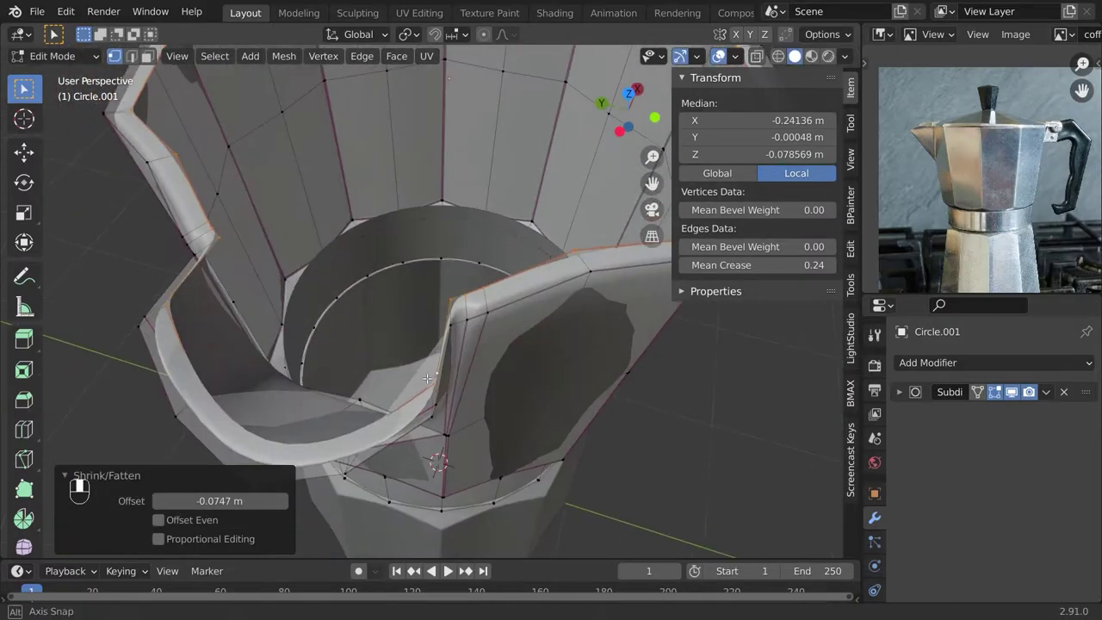
shift+click(434, 380)
click(434, 382)
scroll(435, 379, up, 3)
shift+middle_drag(445, 492, 445, 376)
click(1012, 392)
Select the inner lip vertices on both sides of the spout and scale them along Y to about 0.89.
scroll(603, 413, down, 3)
middle_drag(431, 414, 366, 362)
click(160, 237)
shift+click(169, 222)
shift+click(209, 198)
middle_drag(308, 303, 442, 190)
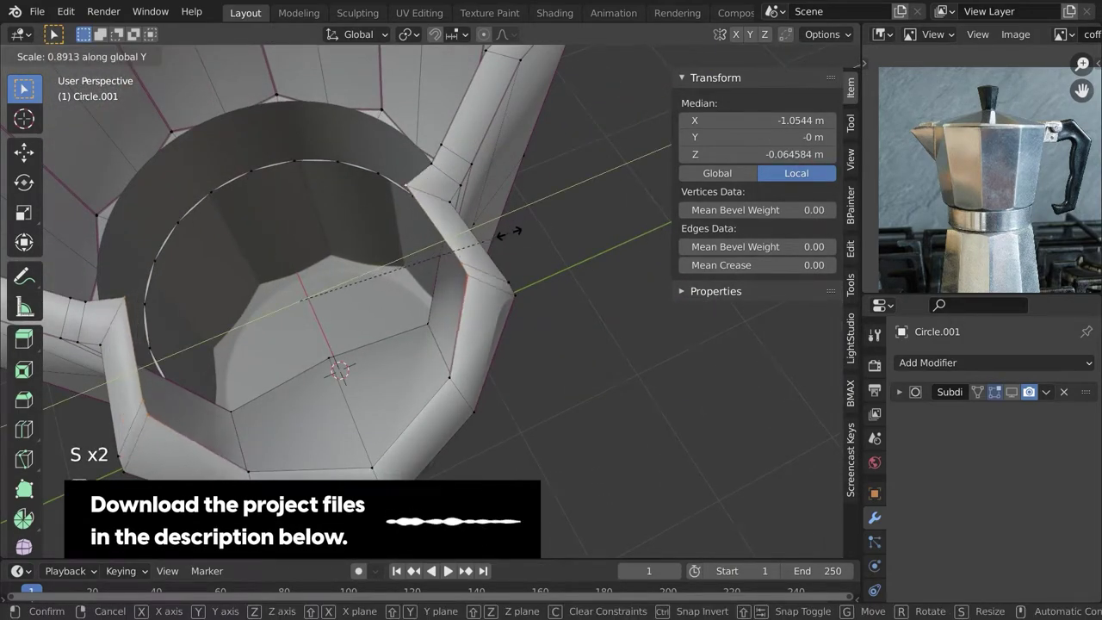
click(508, 231)
In top view, move the inner spout side vertices slightly towards the tip and scale them along Y to about 0.9.
key(KP_7)
key(g)
click(558, 343)
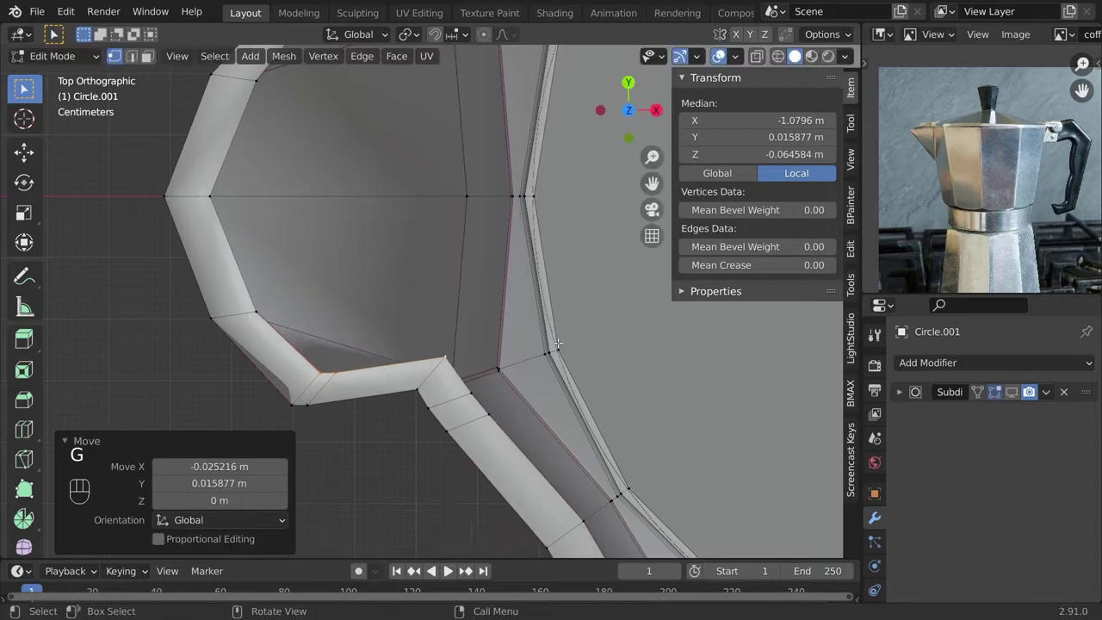
scroll(461, 220, down, 3)
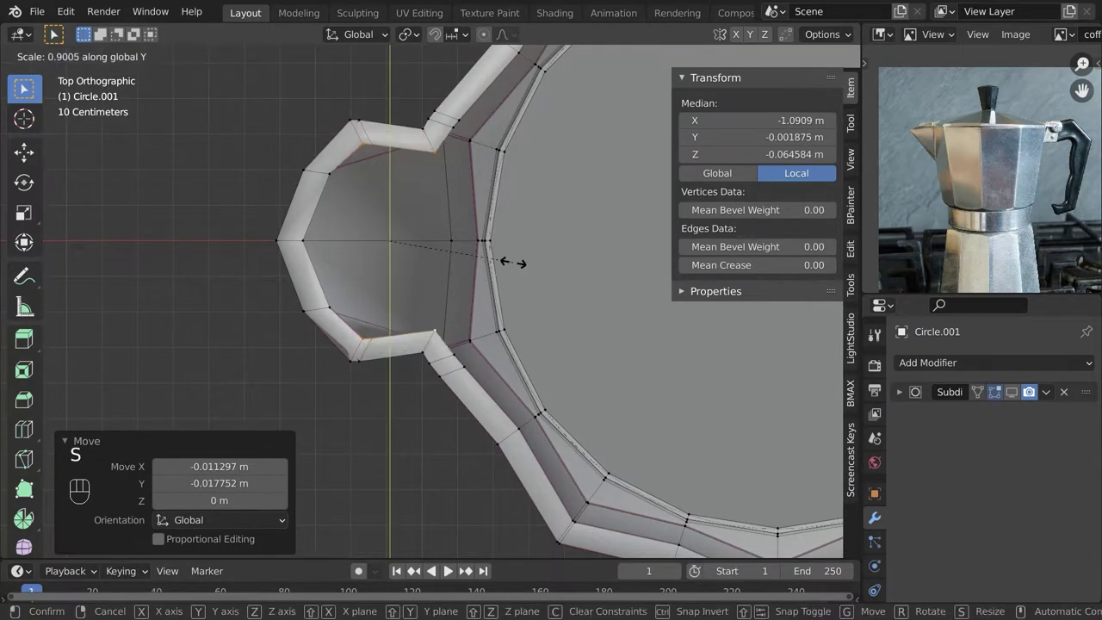
click(513, 263)
Show the subdivision modifier in the viewport again and review the spout lip in Object Mode.
key(Tab)
middle_drag(513, 262, 484, 282)
key(Tab)
scroll(564, 307, up, 5)
click(1012, 393)
scroll(516, 387, down, 3)
key(Tab)
middle_drag(517, 388, 428, 416)
key(Tab)
key(Tab)
key(Tab)
In top view, scale the selected inner spout vertices along Y by 1.053.
key(KP_7)
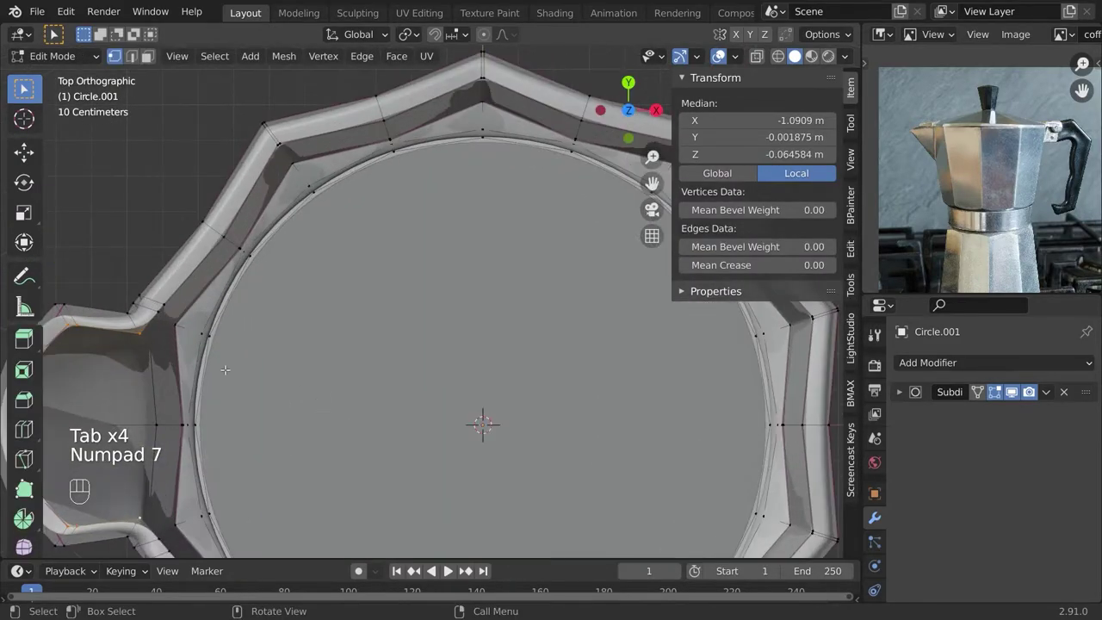
scroll(479, 423, up, 2)
key(s)
key(y)
click(576, 338)
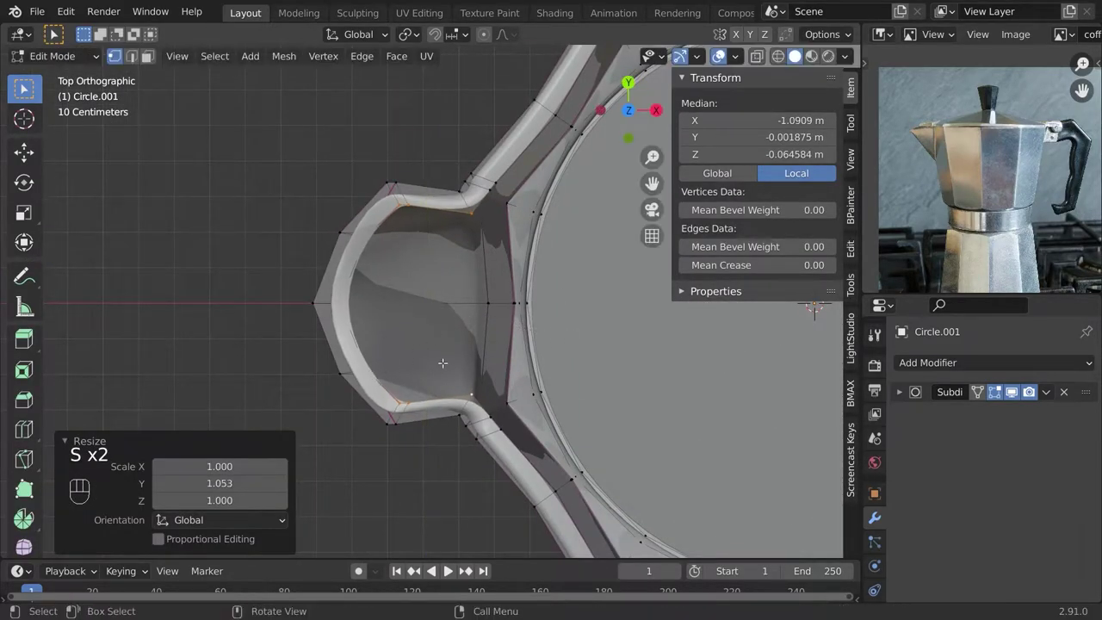
Hide the subdivision modifier in the viewport and select the inner lip vertices around the spout tip.
click(538, 320)
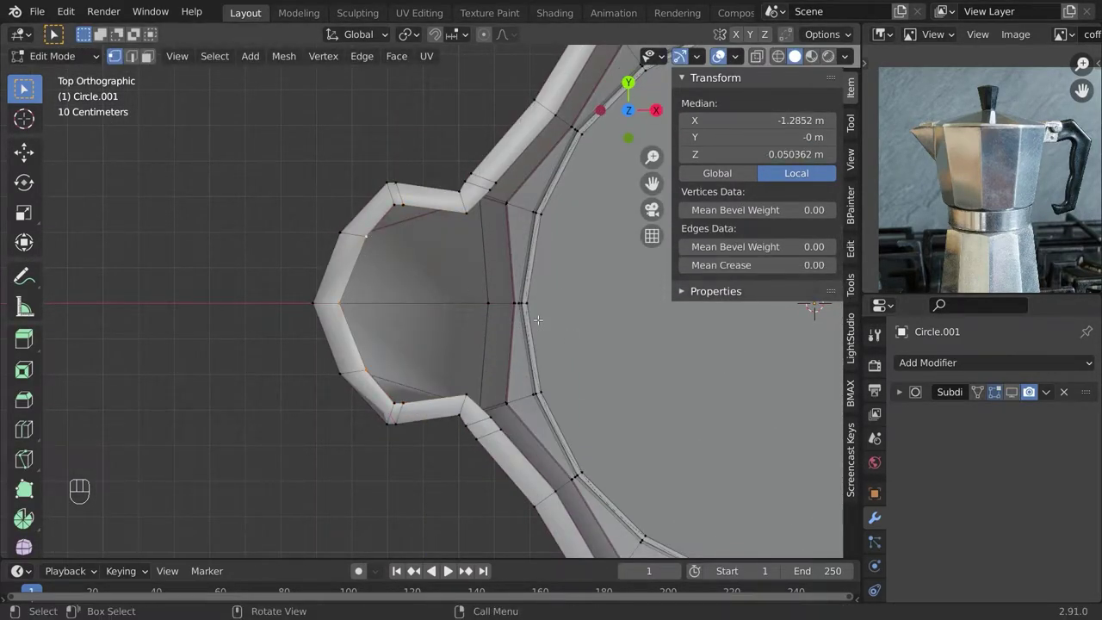
shift+click(527, 321)
shift+click(460, 214)
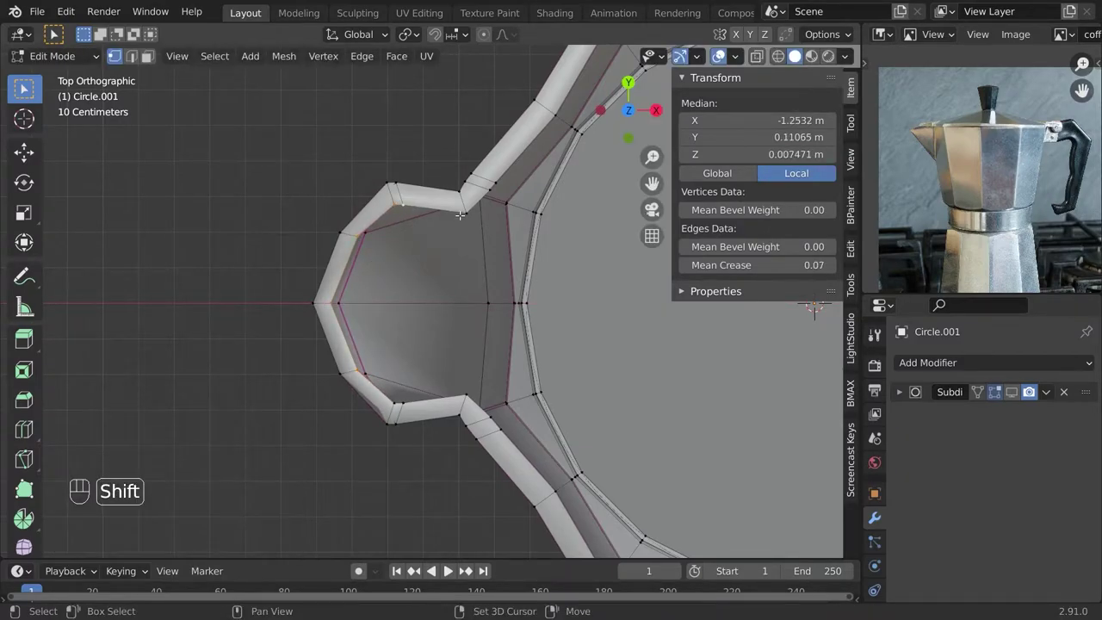
Extrude the inner rim loop and move it about 0.27 m down along Z.
middle_drag(395, 384, 393, 301)
shift+middle_drag(393, 302, 497, 306)
key(e)
right_click(494, 347)
scroll(497, 306, down, 4)
key(g)
key(z)
click(498, 355)
middle_drag(499, 355, 511, 392)
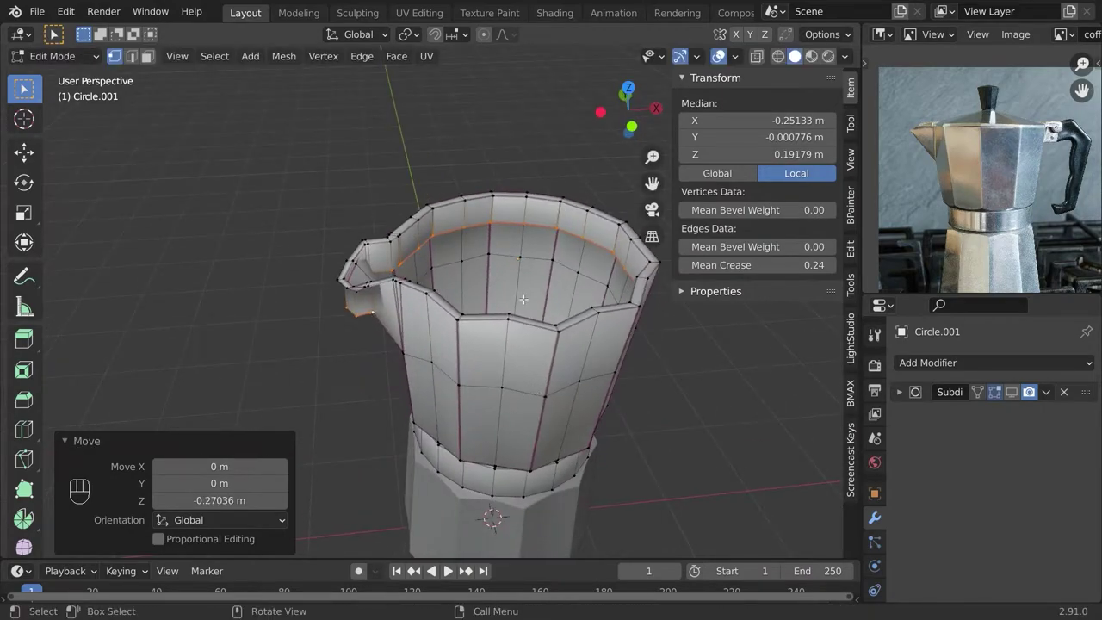
Move the extruded inner loop further down along Z near the body's base and scale it to 0.633.
middle_drag(544, 271, 550, 306)
key(g)
key(z)
click(633, 391)
middle_drag(560, 370, 475, 440)
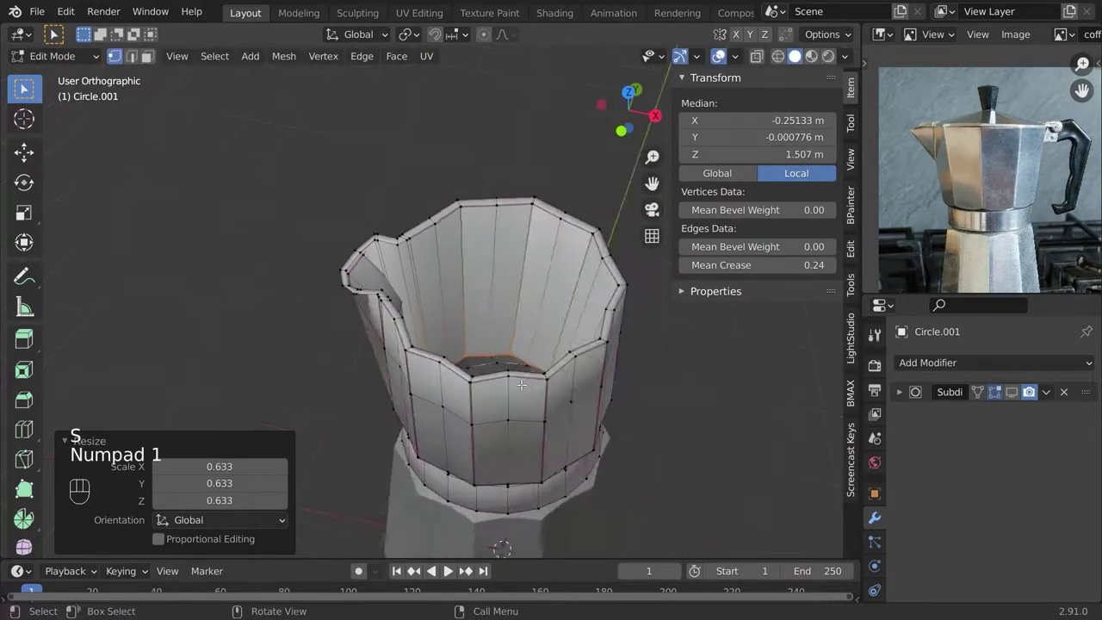
In front wireframe view, move the inner bottom loop about 0.254 m in X and -0.194 m in Z.
click(256, 386)
shift+middle_drag(590, 435, 480, 363)
scroll(480, 363, up, 2)
key(g)
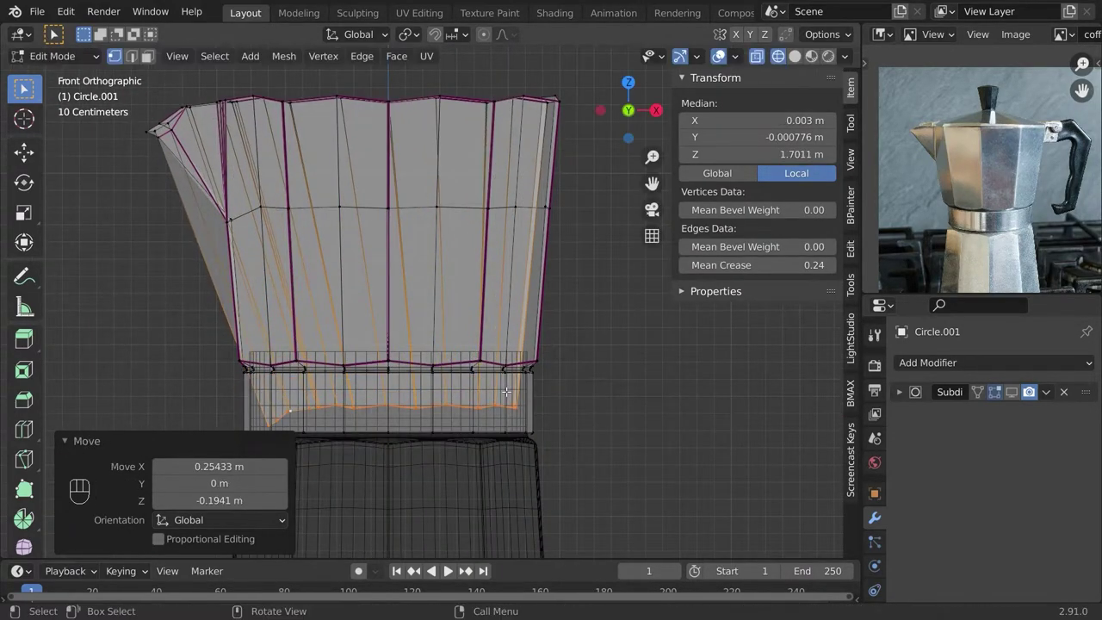
click(506, 392)
Isolate the upper body in local view and move the spout-side part of the inner bottom loop about 0.137 m along X.
key(KP_Divide)
middle_drag(506, 392, 303, 444)
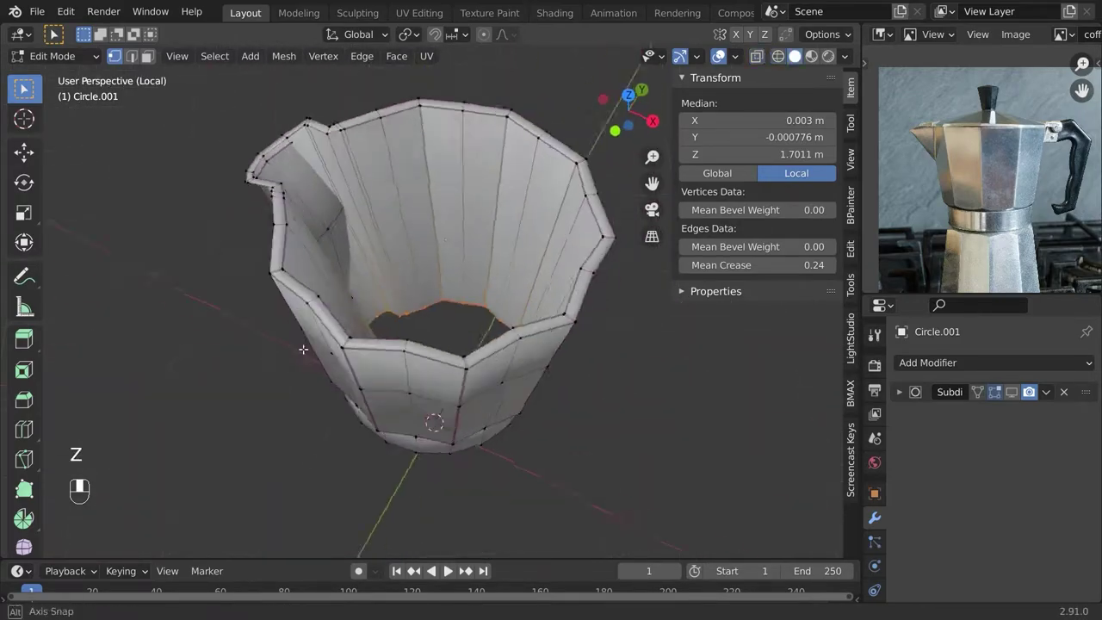
scroll(402, 366, up, 3)
key(a)
key(a)
click(402, 278)
right_click(401, 279)
middle_drag(457, 293, 414, 295)
key(x)
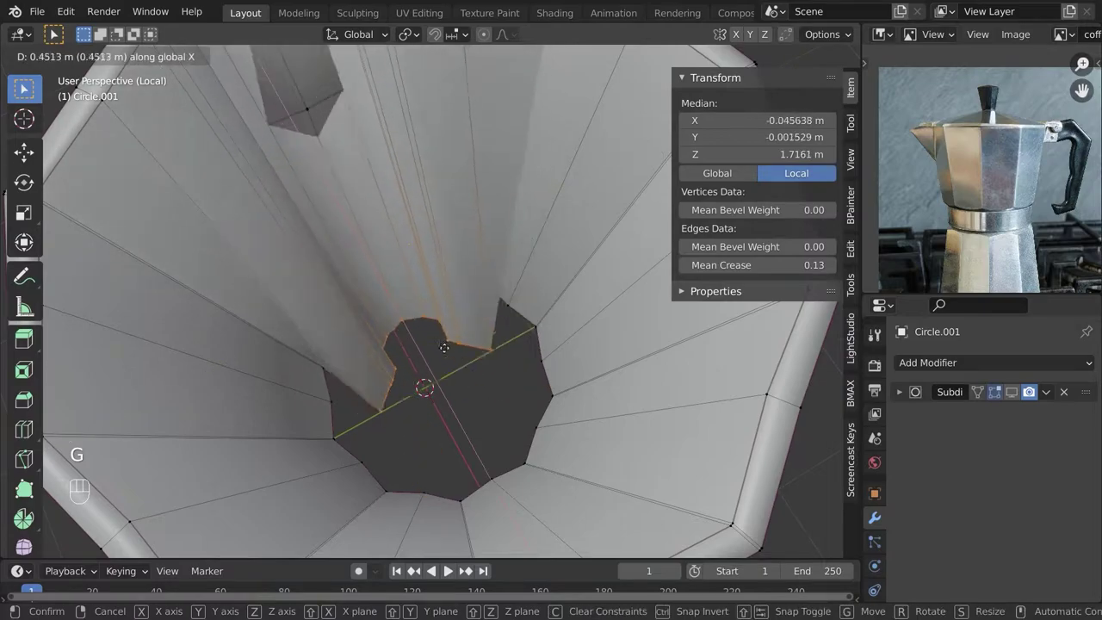
right_click(374, 302)
scroll(412, 298, down, 3)
click(421, 311)
Add a loop cut around the inner wall, slide it towards the rim, scale it to 0.674 and reposition it.
key(ctrl+r)
click(349, 240)
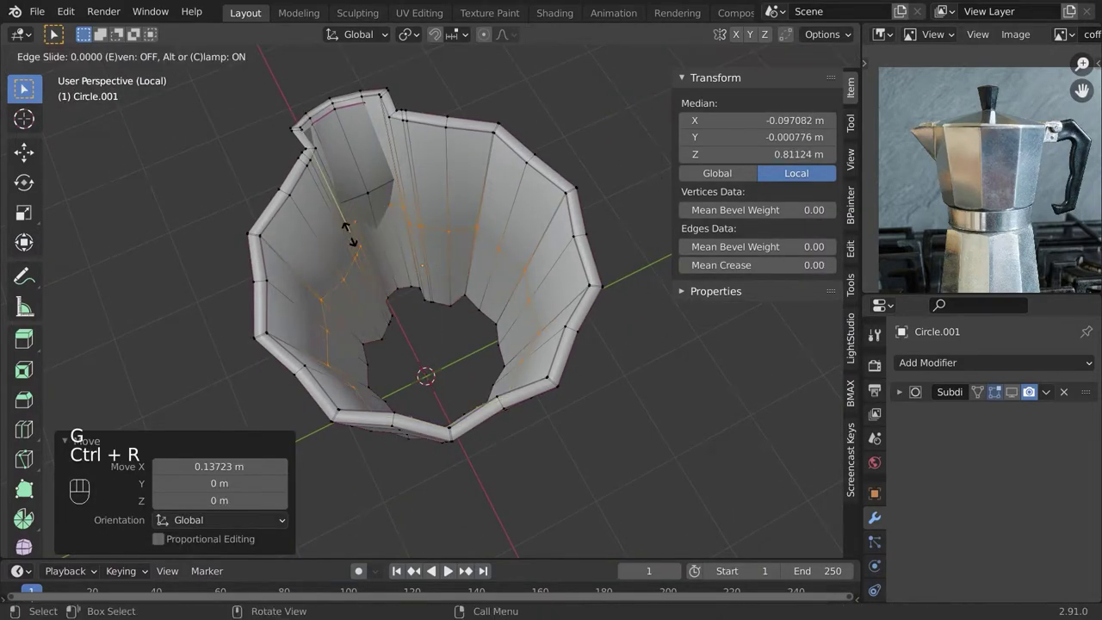
click(352, 209)
key(s)
click(448, 255)
key(g)
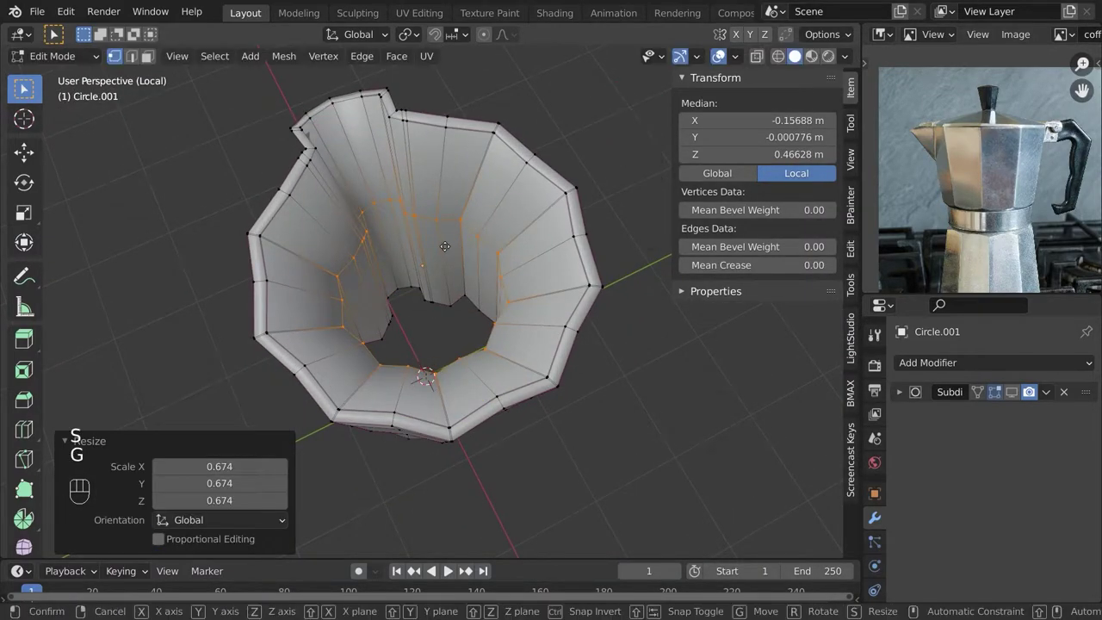
click(435, 267)
Return to Object Mode and show the subdivision modifier in the viewport to check the inner wall.
key(Tab)
scroll(330, 306, down, 5)
key(a)
key(a)
middle_drag(330, 306, 411, 376)
click(1012, 392)
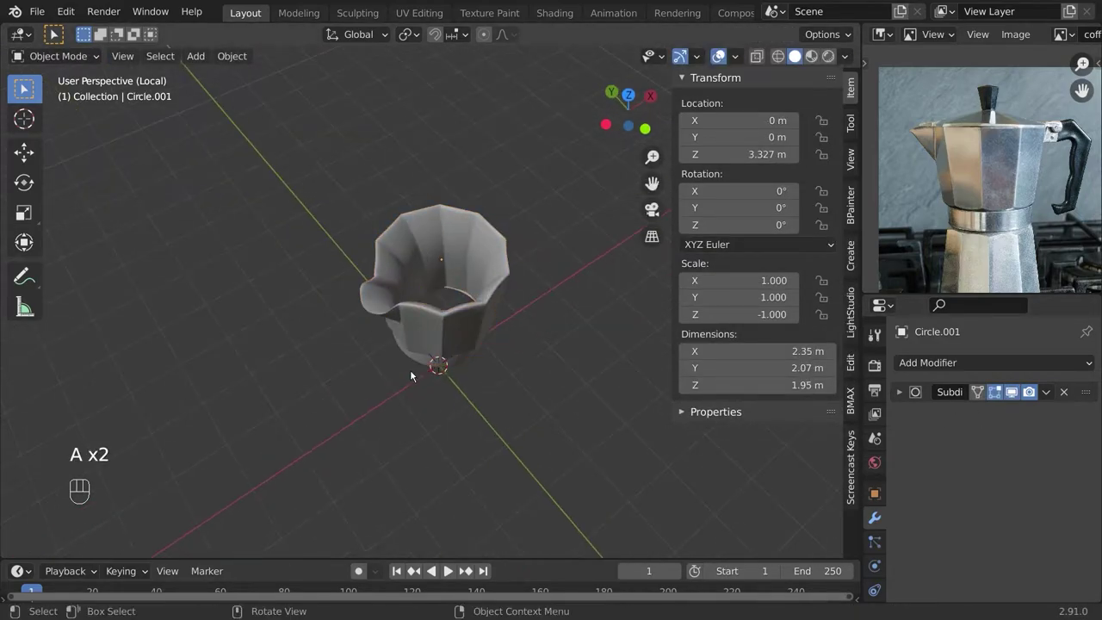
Add two loop cuts along the rim lip close to its edges, and review the spout in Object Mode.
key(Tab)
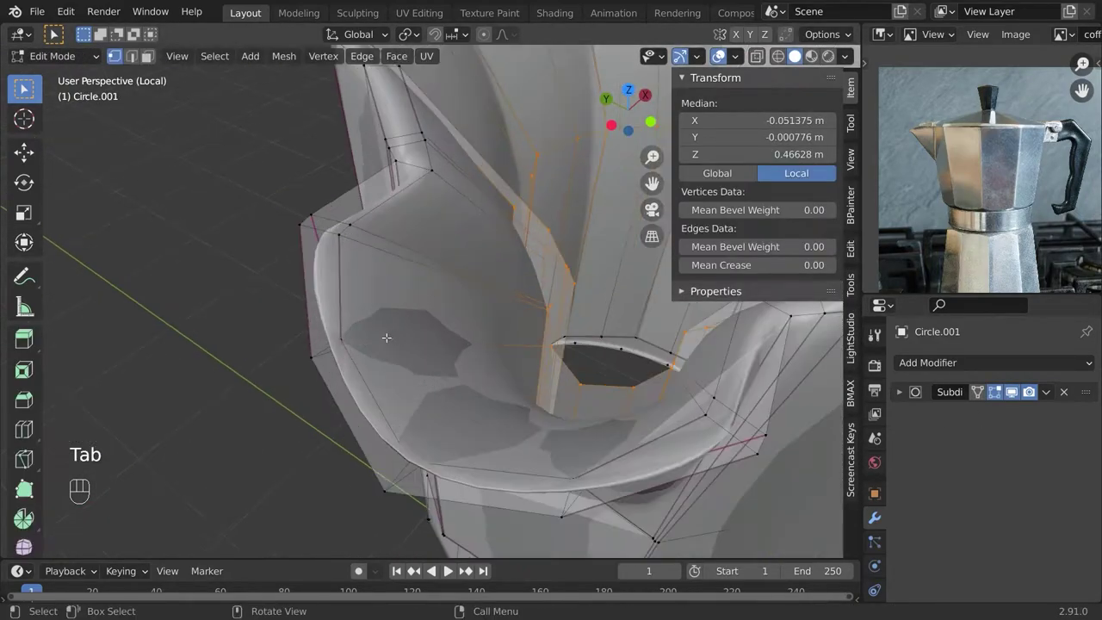
key(ctrl+r)
click(344, 233)
click(340, 228)
key(ctrl+r)
click(336, 224)
click(334, 225)
key(Tab)
key(a)
key(a)
scroll(387, 285, down, 5)
middle_drag(388, 284, 271, 273)
Select the face loops along the rim lip, return to Object Mode and save the file.
key(Tab)
scroll(270, 273, up, 5)
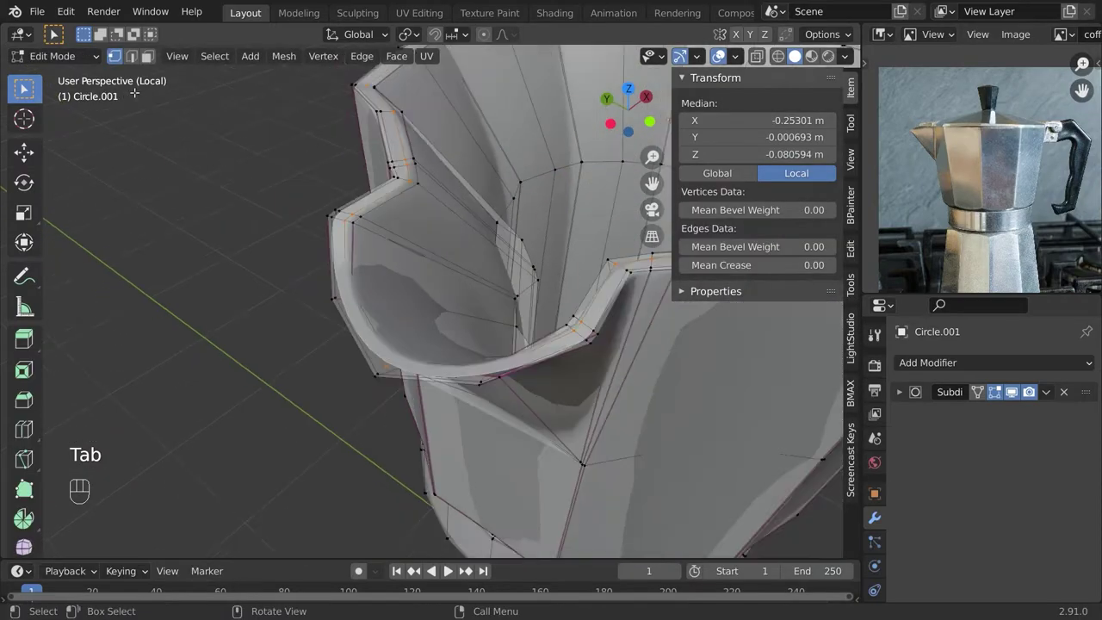
click(147, 56)
alt+click(399, 172)
scroll(318, 209, up, 2)
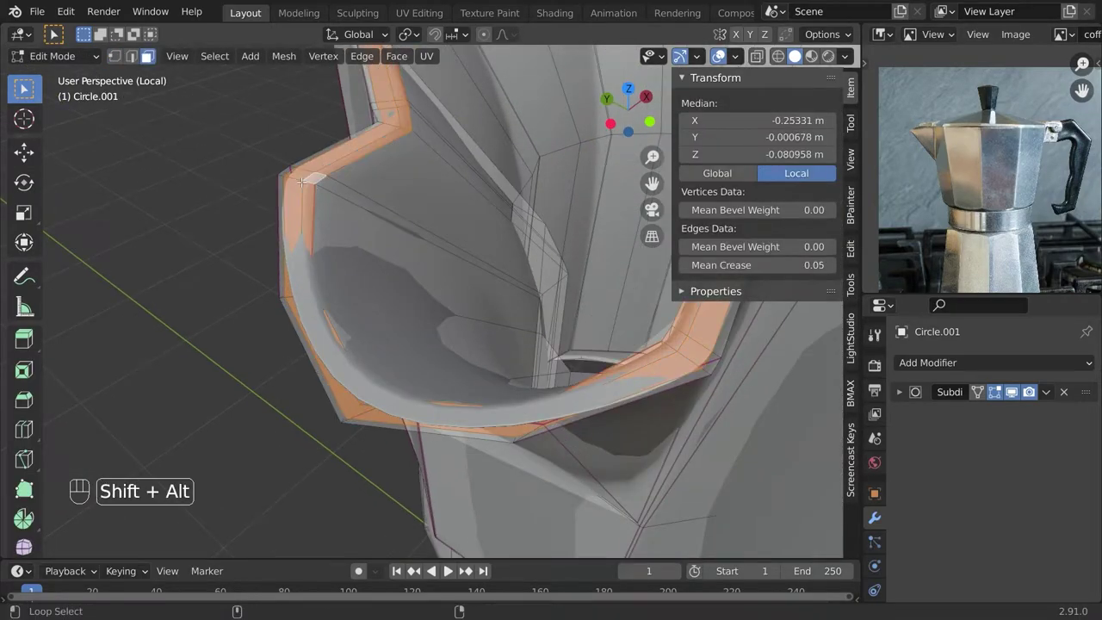
key(Tab)
key(ctrl+s)
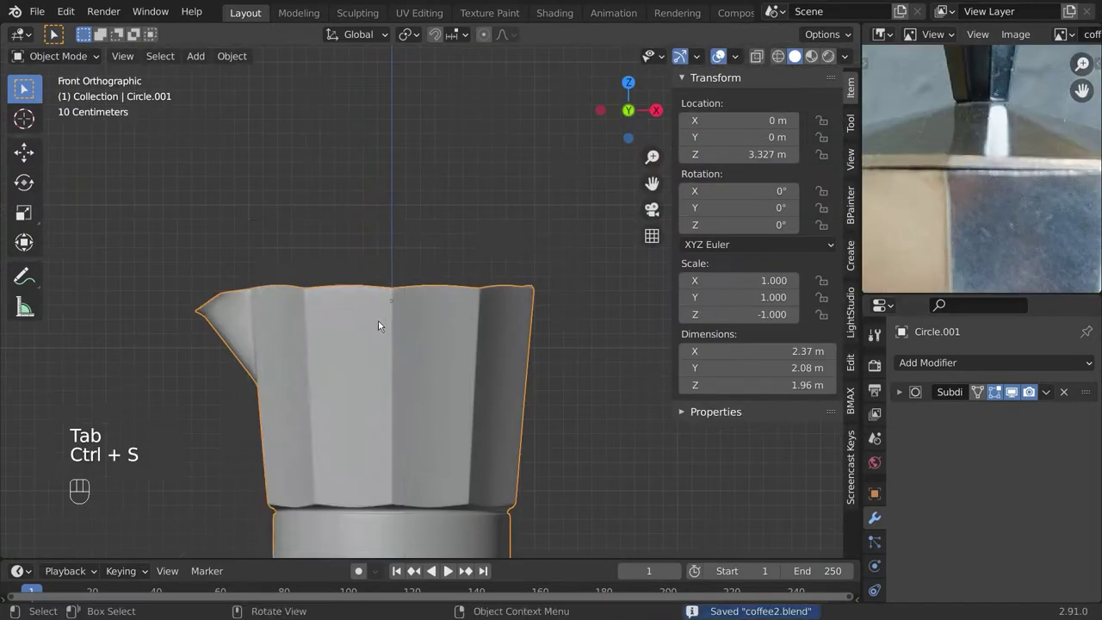
Add a 10-vertex mesh circle and raise it 3.7072 m along Z above the pot's upper body.
key(shift+a)
click(434, 290)
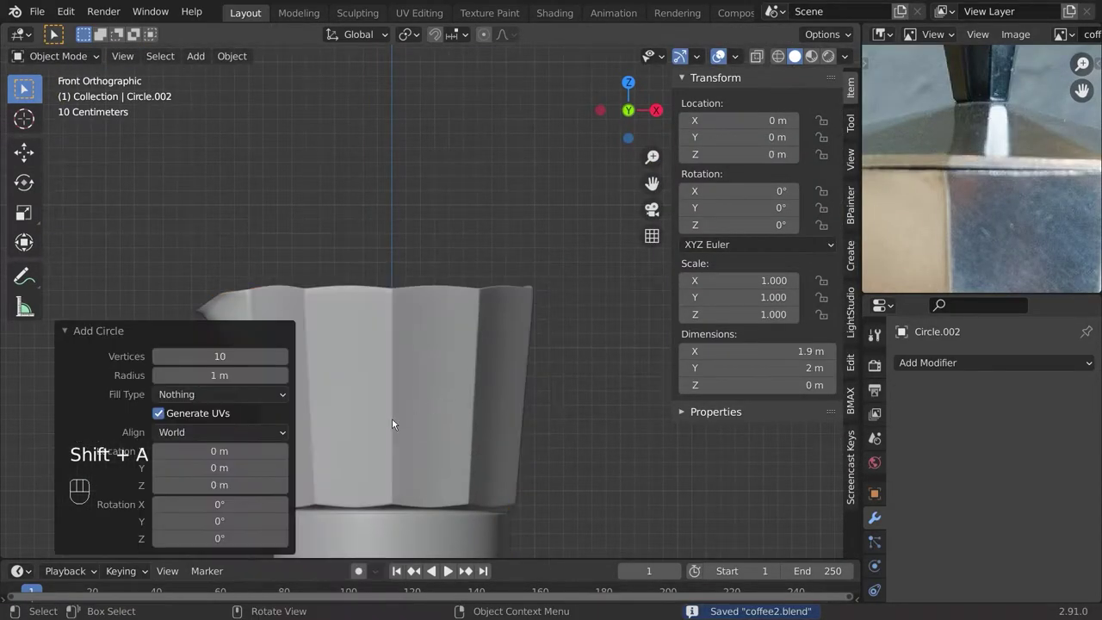
scroll(465, 414, down, 5)
shift+middle_drag(501, 412, 523, 345)
key(g)
key(z)
click(482, 234)
Lower the new circle along Z to about 3.47 m, just above the pot's rim.
scroll(482, 258, up, 6)
middle_drag(482, 311, 501, 343)
key(KP_1)
scroll(433, 306, up, 1)
key(g)
key(z)
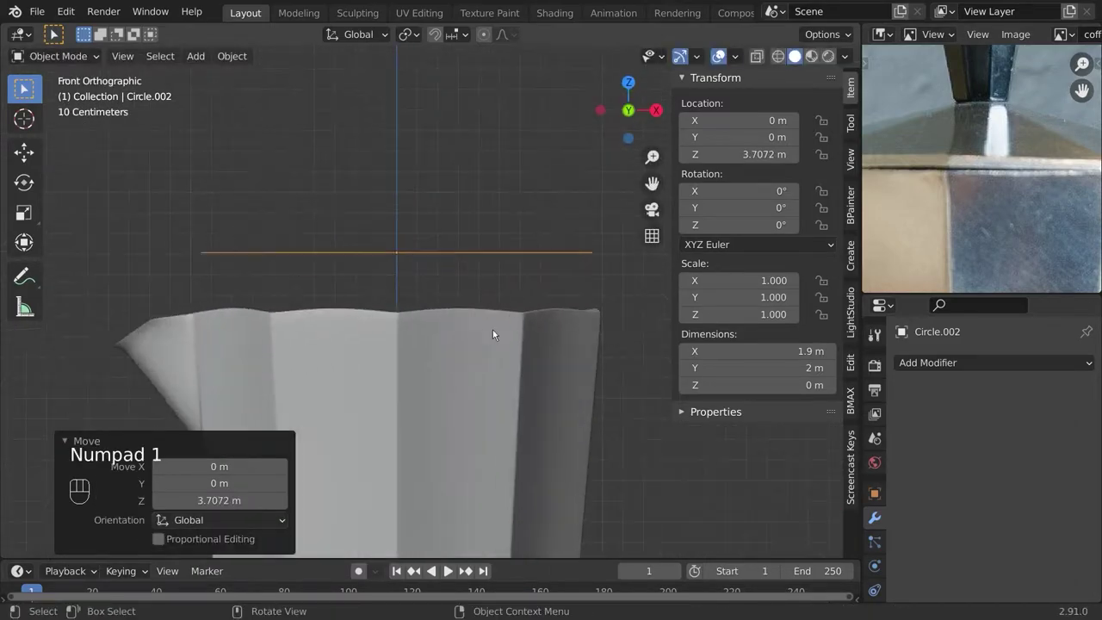
click(432, 353)
scroll(990, 177, down, 1)
Select the rim faces of the upper body, excluding the spout, and flatten them by scaling to 0 along Z.
click(450, 373)
key(Tab)
scroll(448, 394, up, 3)
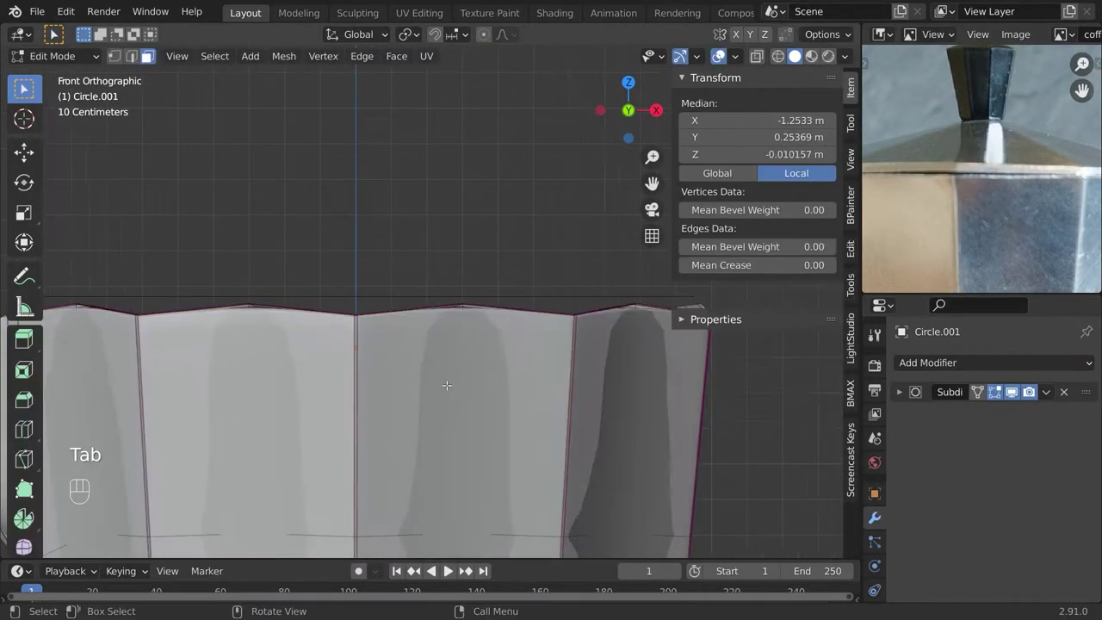
scroll(457, 388, down, 4)
key(z)
drag(621, 265, 214, 360)
mouse_move(214, 360)
middle_down()
mouse_move(292, 436)
mouse_move(226, 430)
middle_up()
scroll(372, 362, up, 4)
key(z)
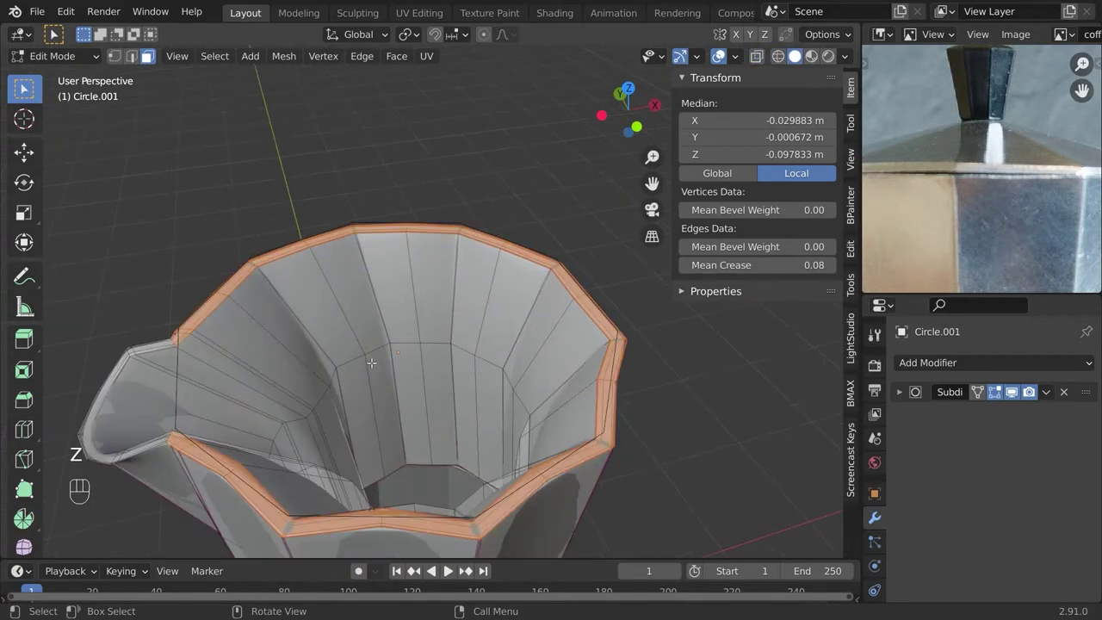
key(KP_1)
scroll(628, 404, up, 3)
scroll(628, 404, down, 2)
key(0)
key(Return)
key(Tab)
Review the flattened rim in Object Mode, reselect the circle above it and save the file.
key(a)
key(a)
scroll(462, 286, down, 4)
middle_drag(461, 285, 501, 404)
click(487, 344)
click(488, 344)
key(KP_1)
key(ctrl+s)
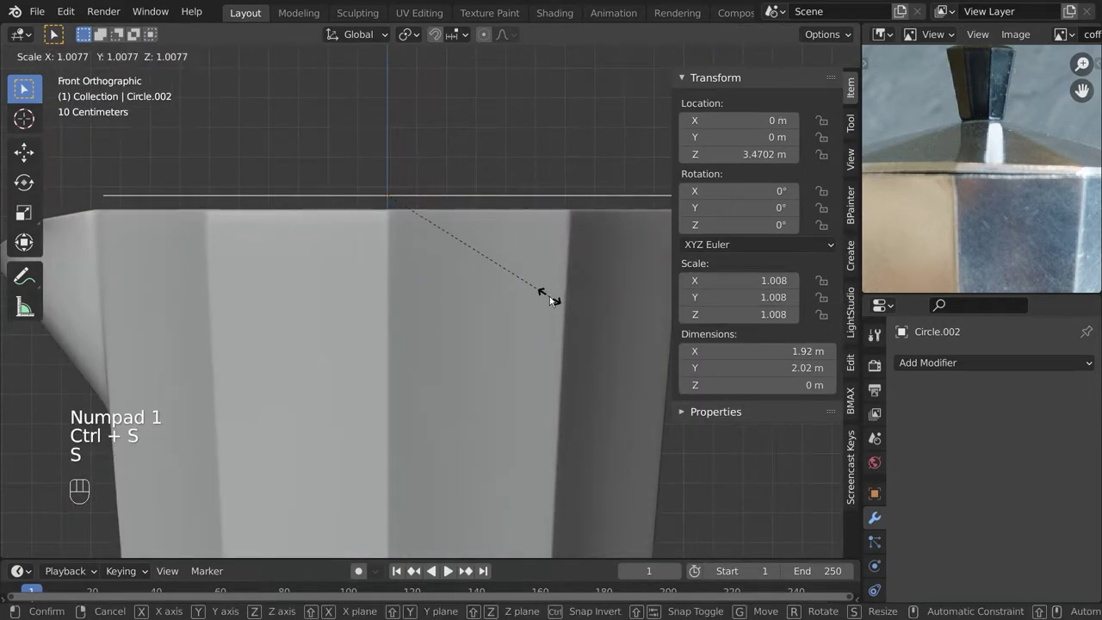
Lower the circle onto the rim at Z 3.421 m and scale it to about 1.037.
click(549, 299)
key(g)
key(z)
click(494, 254)
scroll(509, 301, down, 4)
shift+middle_drag(528, 301, 482, 317)
scroll(482, 318, up, 4)
key(s)
click(607, 298)
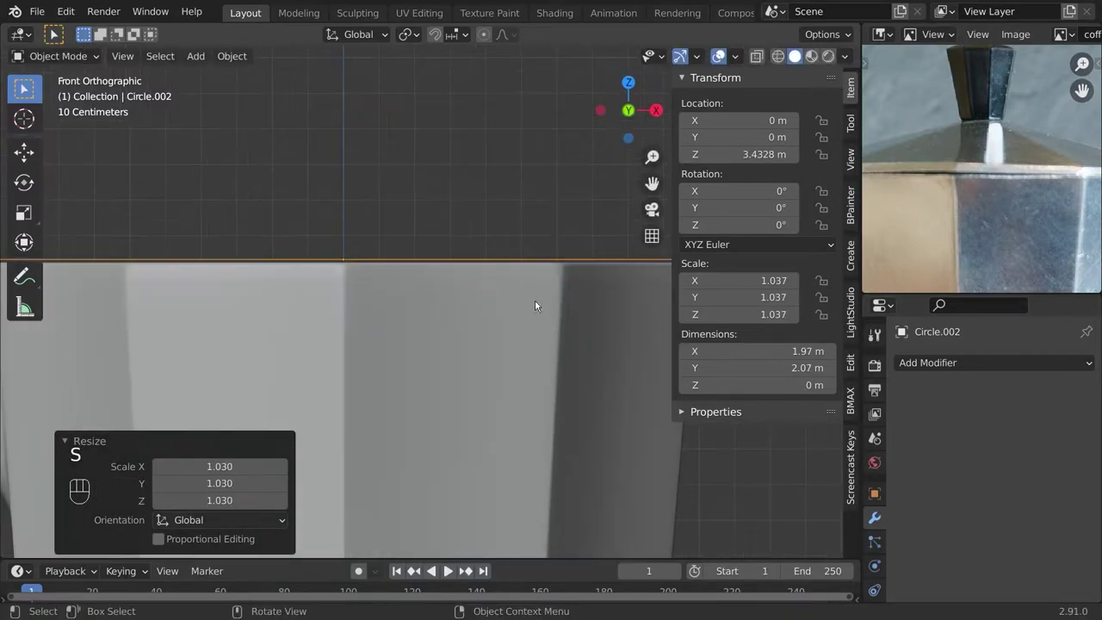
click(565, 327)
Try extruding and scaling the circle's edges to form a narrow ring on the rim, checking the fit in wireframe.
middle_drag(565, 327, 367, 377)
key(Tab)
key(e)
key(s)
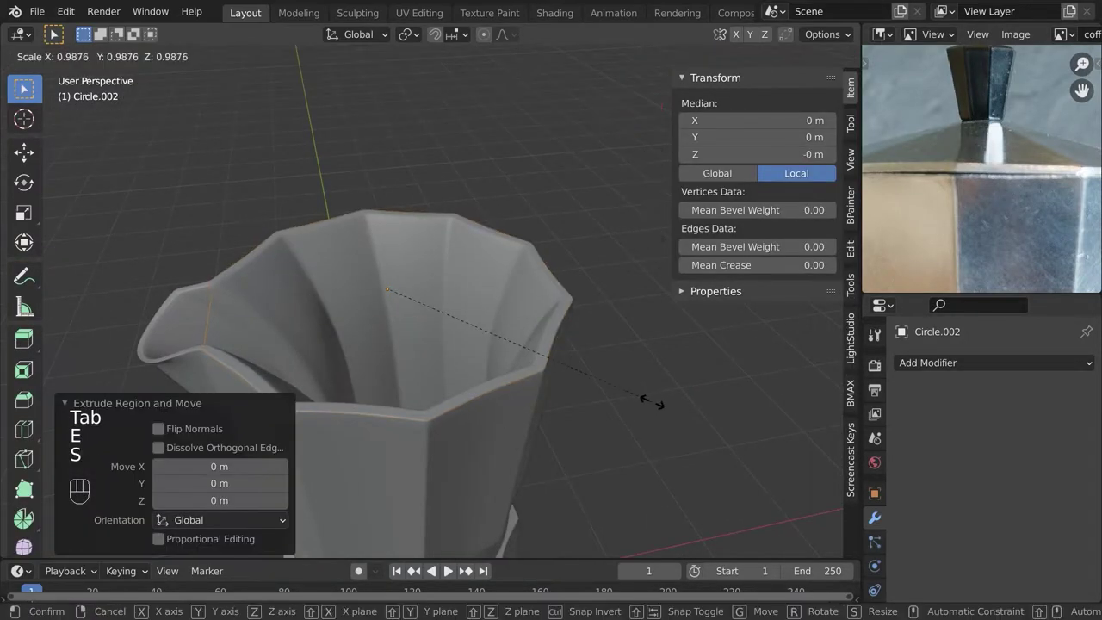
key(z)
scroll(357, 448, up, 1)
click(583, 406)
key(a)
key(e)
key(s)
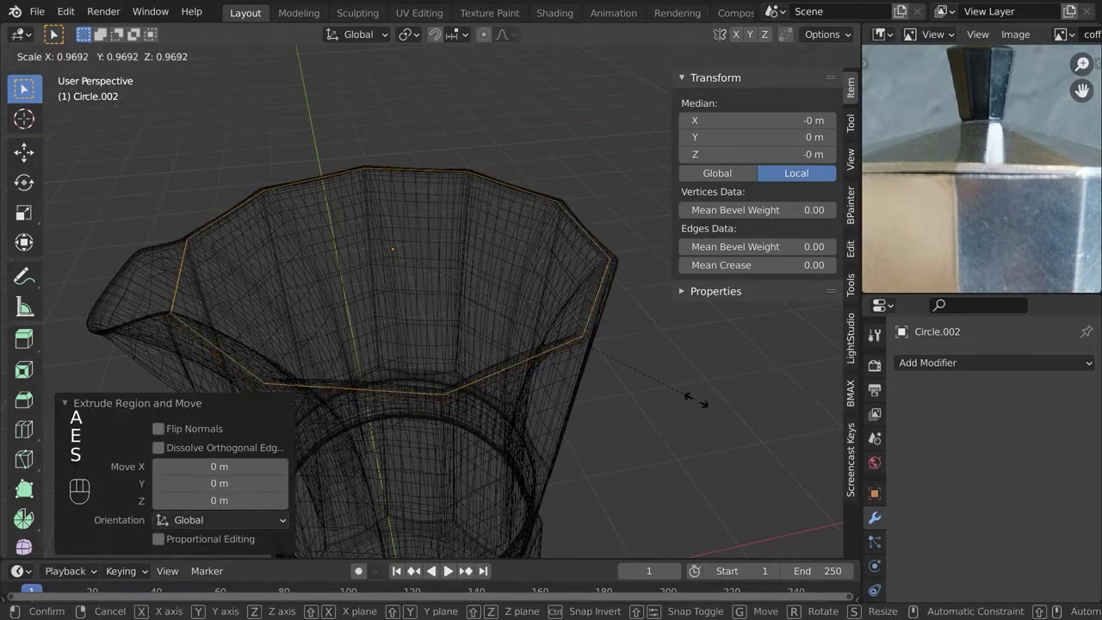
click(690, 399)
Isolate the circle in local view, extrude and scale its edges again, and return to the full scene.
key(z)
key(KP_Divide)
key(Tab)
key(Tab)
key(a)
key(e)
key(s)
click(640, 398)
key(Tab)
key(KP_Divide)
key(Tab)
key(Tab)
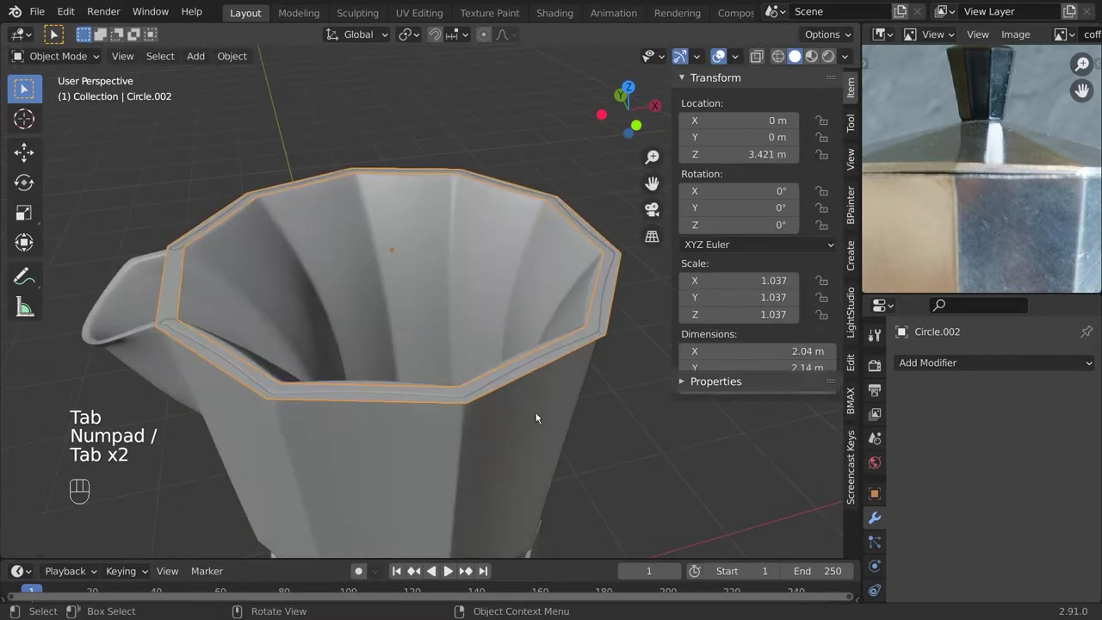
Rescale the ring object slightly, inspect it in Edit Mode and delete it.
key(s)
click(548, 402)
key(Tab)
key(a)
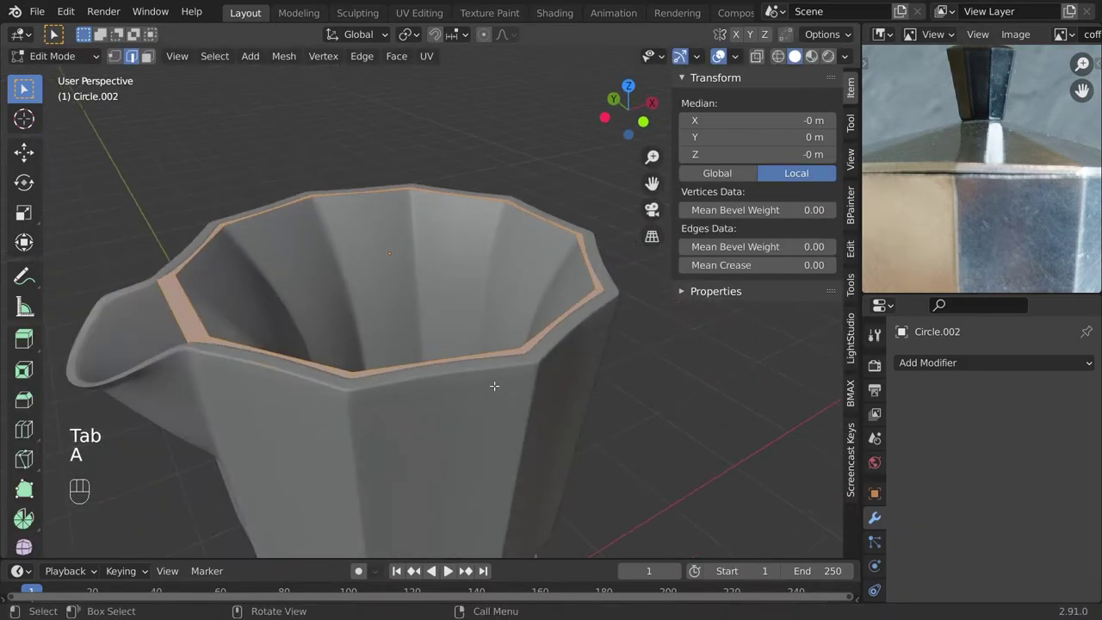
key(KP_1)
key(Tab)
key(x)
Add a new mesh circle and raise it 3.4608 m along Z to the top of the pot.
key(KP_1)
key(shift+a)
mouse_move(379, 256)
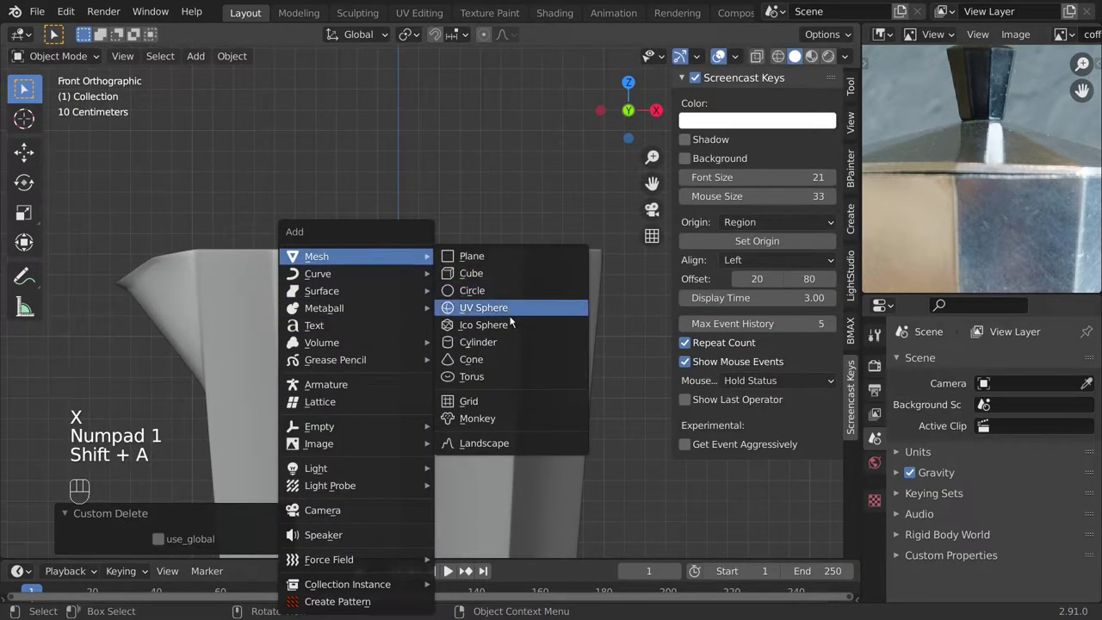
click(488, 290)
middle_drag(511, 312, 511, 431)
key(g)
key(z)
click(476, 246)
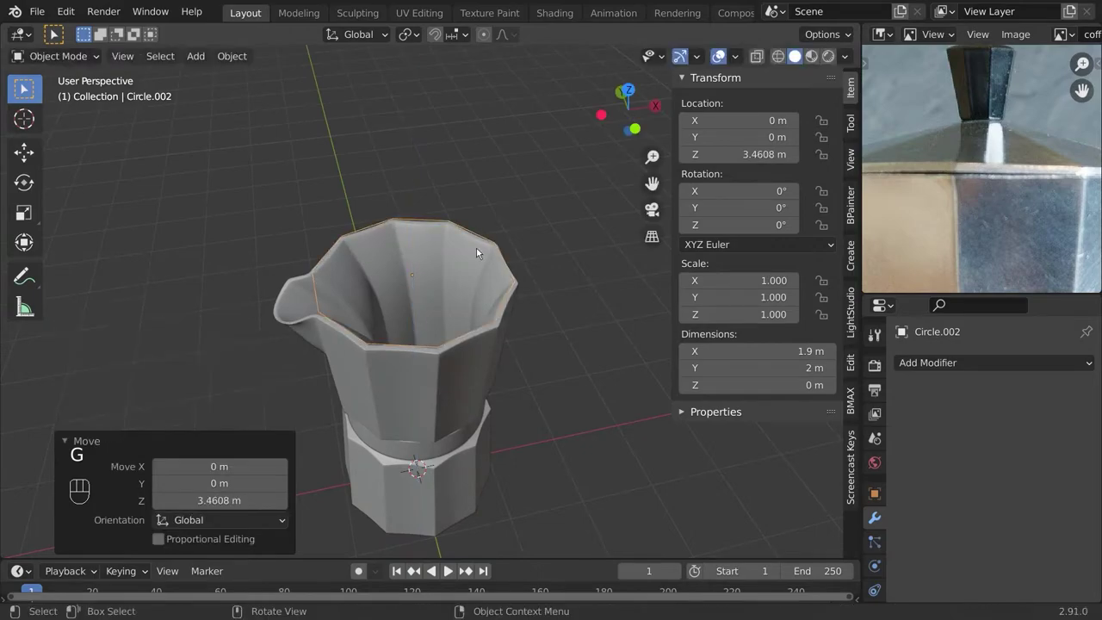
Lower the circle 0.0319 m onto the rim and scale it to about 1.04 to match the rim outline.
scroll(480, 316, up, 5)
click(511, 342)
scroll(511, 343, down, 3)
scroll(511, 343, up, 3)
key(s)
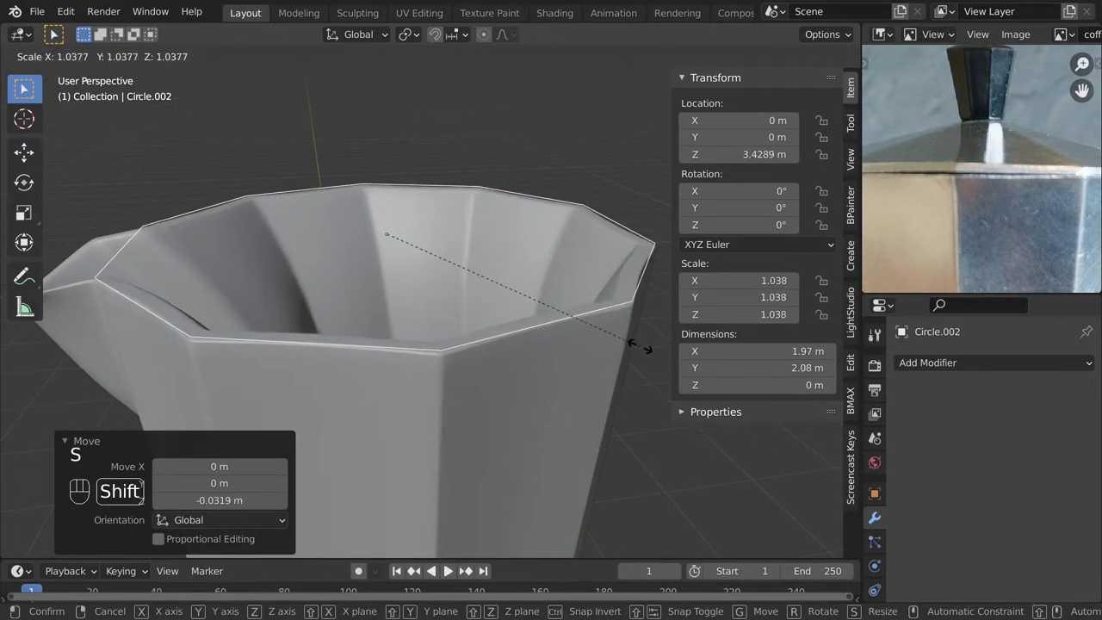
click(560, 375)
Extrude the circle's edges upward about 0.04 m to form the lid's thin vertical border.
key(Tab)
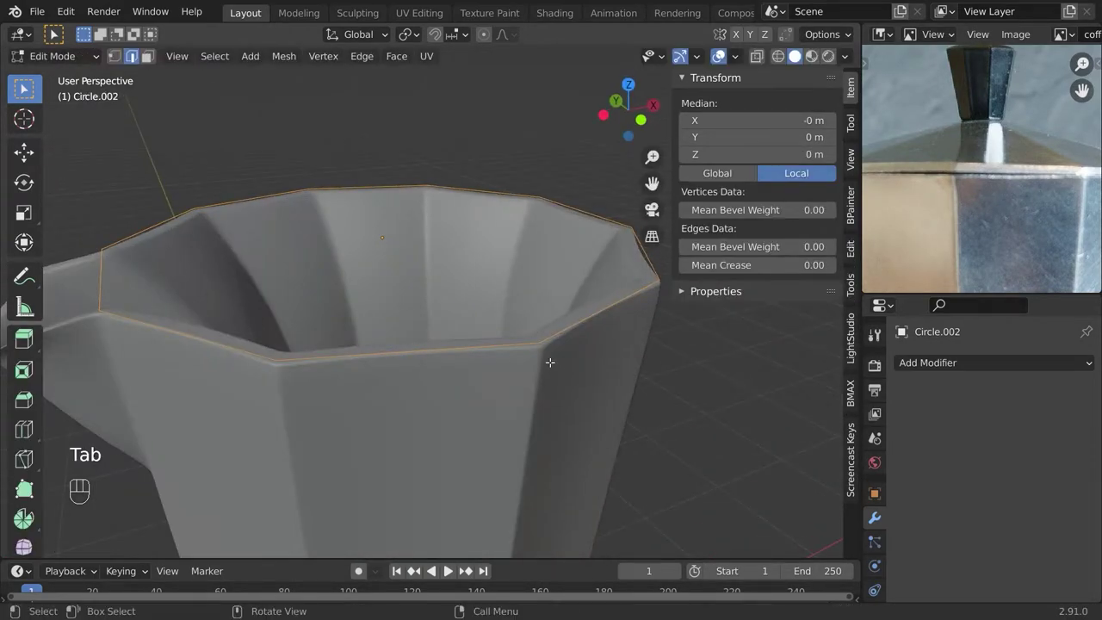
middle_drag(552, 359, 593, 361)
key(e)
click(599, 352)
key(KP_1)
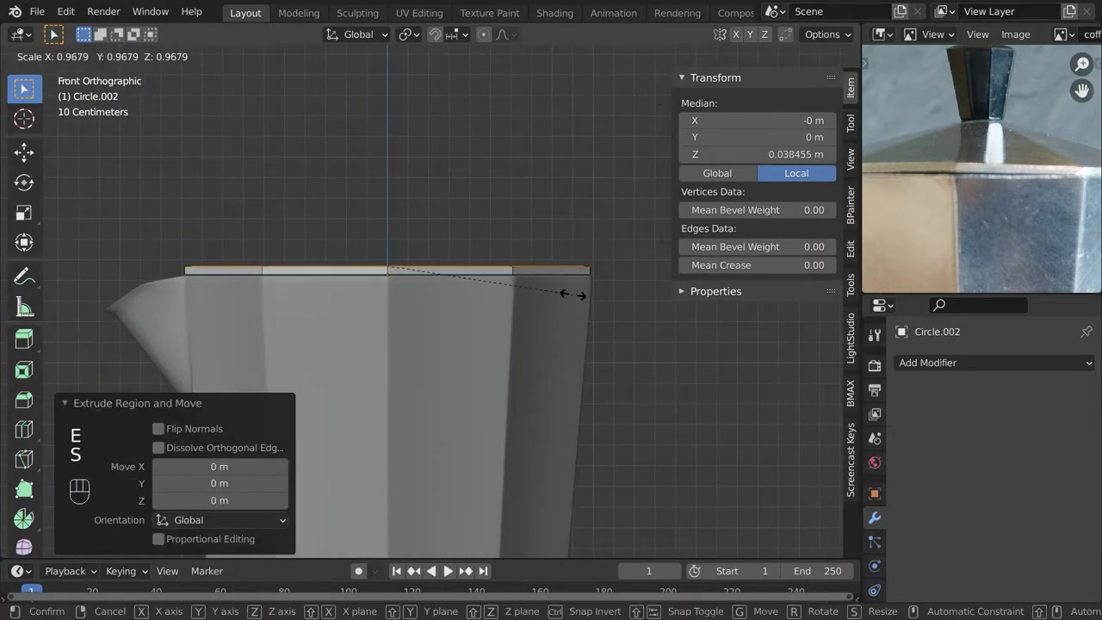
Extrude the lid's top edge loop inward and set its height to about 0.267 m local Z to form the slope.
click(452, 284)
key(g)
key(z)
click(460, 260)
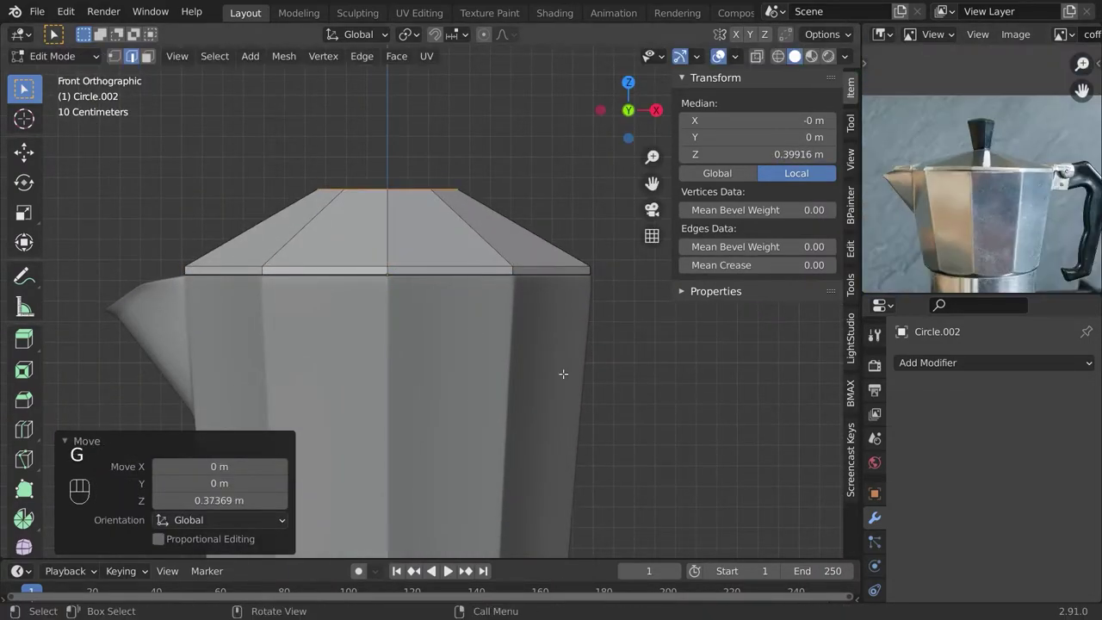
key(g)
key(z)
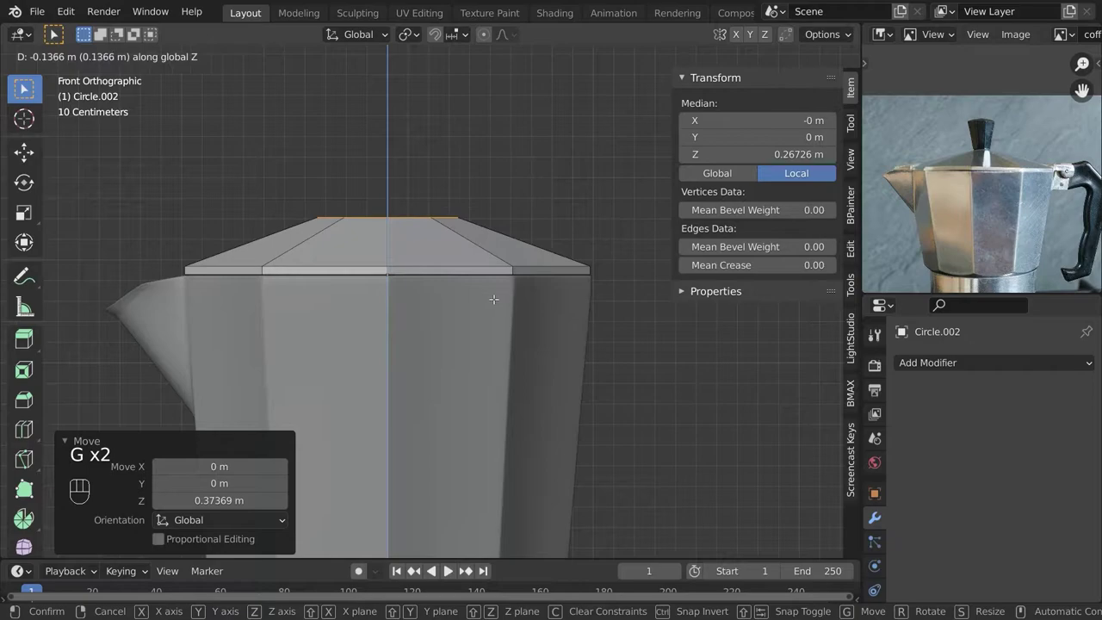
click(494, 301)
Scale the lid's top edge loop further inward to narrow the opening, and return to Object Mode.
scroll(494, 301, down, 4)
shift+middle_drag(586, 341, 575, 308)
key(s)
click(426, 247)
key(Tab)
key(a)
key(a)
Review the lid from several angles, save the file and examine the knob's base in the reference photo.
middle_drag(468, 294, 517, 486)
click(423, 285)
middle_drag(423, 284, 345, 219)
scroll(983, 168, up, 1)
scroll(1044, 179, up, 3)
middle_drag(645, 293, 635, 361)
scroll(456, 301, up, 5)
click(448, 274)
key(ctrl+s)
key(ctrl+s)
middle_drag(447, 301, 446, 392)
middle_drag(1018, 255, 908, 225)
scroll(972, 191, down, 2)
middle_drag(939, 189, 1034, 215)
Scale the lid's top edge loop again to fit the knob's base, and save the file from Object Mode.
key(Tab)
middle_drag(483, 233, 465, 327)
key(s)
click(482, 312)
key(Tab)
scroll(955, 120, up, 5)
key(ctrl+s)
Duplicate the edge loop around the lid's top opening in place, as the start of the knob.
key(KP_1)
shift+middle_drag(515, 362, 508, 430)
key(Tab)
middle_drag(466, 362, 405, 409)
scroll(393, 412, up, 4)
key(shift+d)
right_click(465, 383)
shift+middle_drag(480, 374, 534, 293)
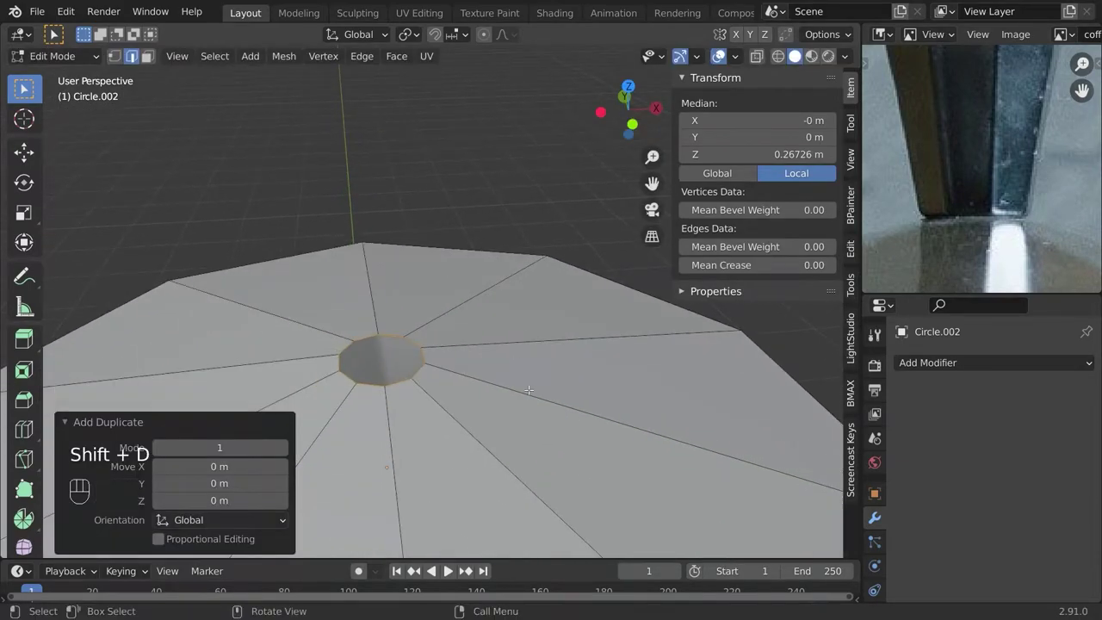
Scale the duplicated loop around the lid's opening and lower it along Z by about 0.0027 m.
key(s)
click(513, 312)
key(KP_1)
key(g)
key(z)
click(536, 417)
Extrude the loop slightly upward as the knob's collar and scale its top edge by 1.086.
scroll(539, 350, down, 1)
key(KP_1)
scroll(539, 388, up, 2)
shift+middle_drag(531, 482, 554, 439)
key(e)
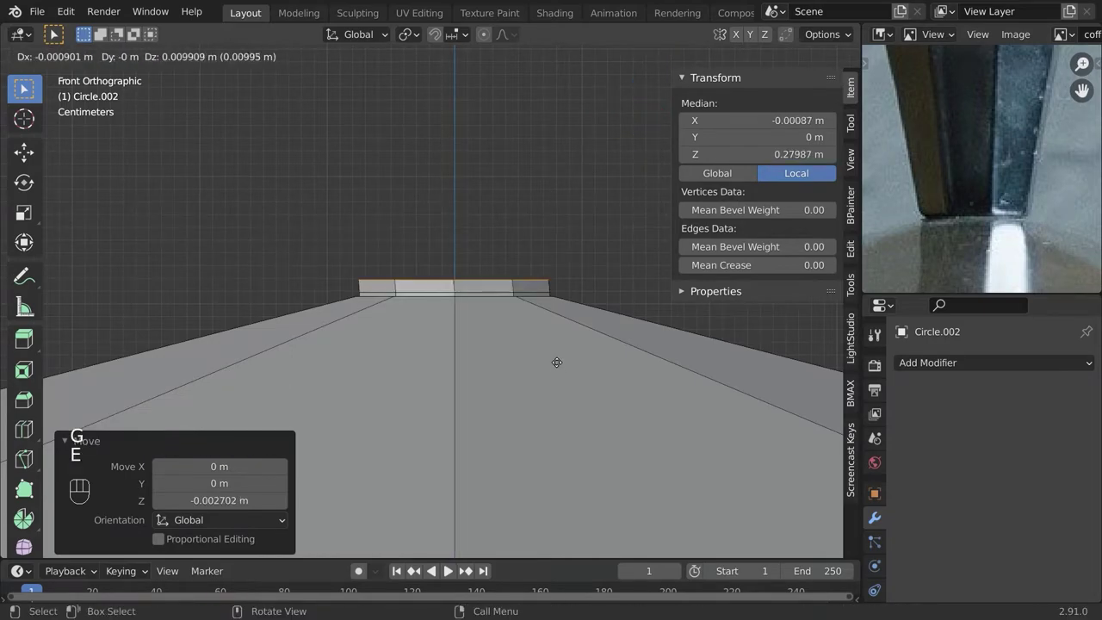
click(558, 366)
key(s)
click(576, 362)
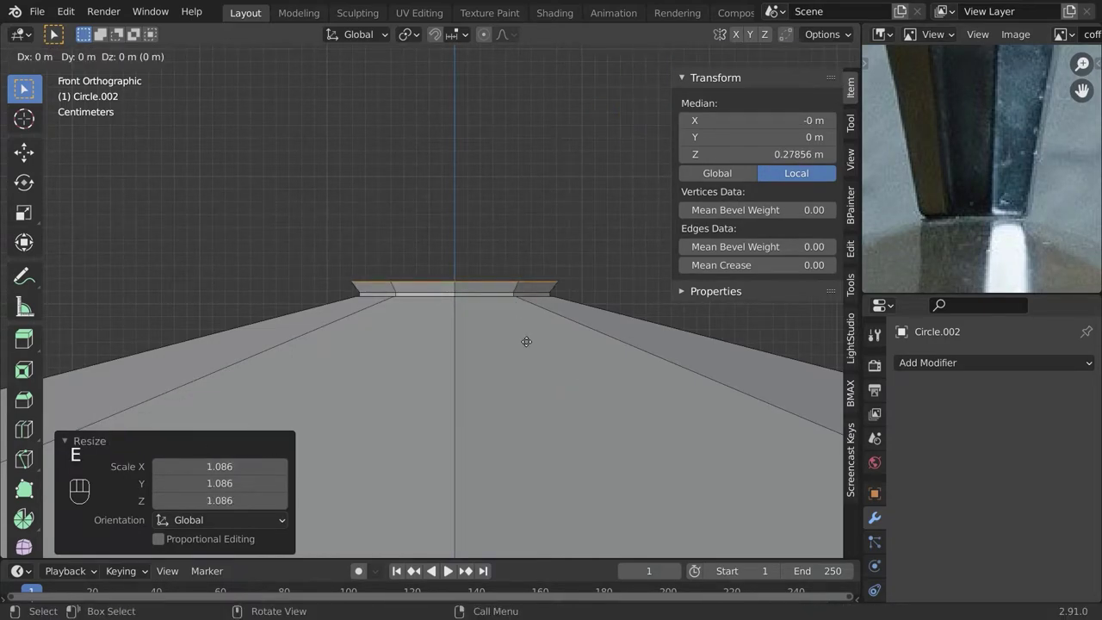
Extrude the knob's body upward by about 0.178 m, raise its top edge about 0.083 m more, and flare it by 1.492.
middle_click(526, 293)
click(526, 112)
scroll(530, 335, down, 5)
shift+middle_drag(533, 339, 534, 348)
scroll(527, 422, down, 3)
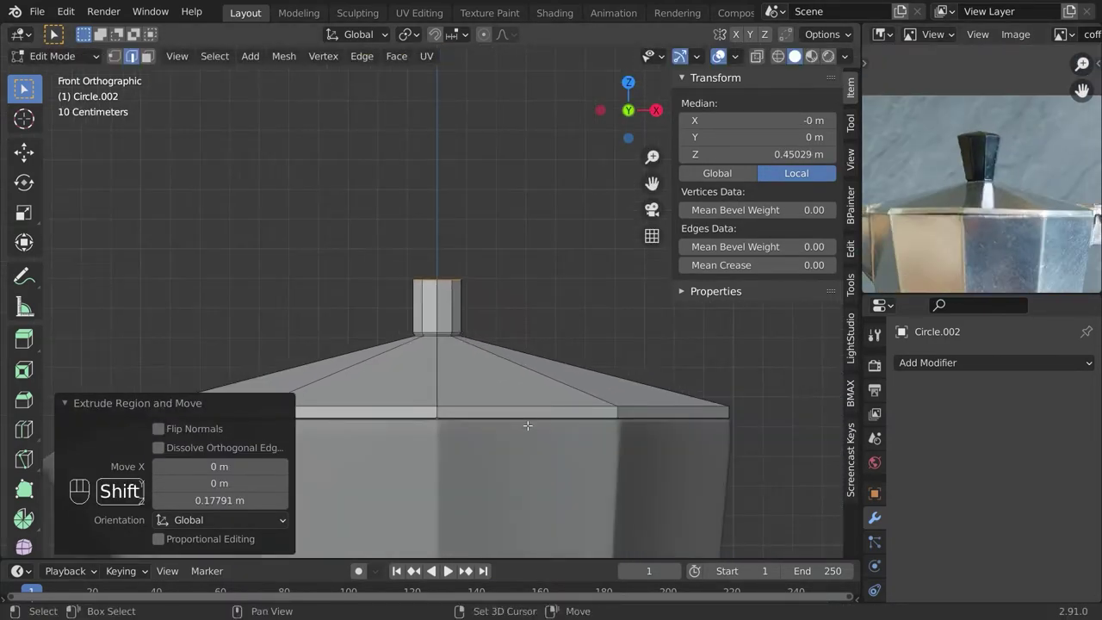
shift+middle_drag(526, 419, 534, 346)
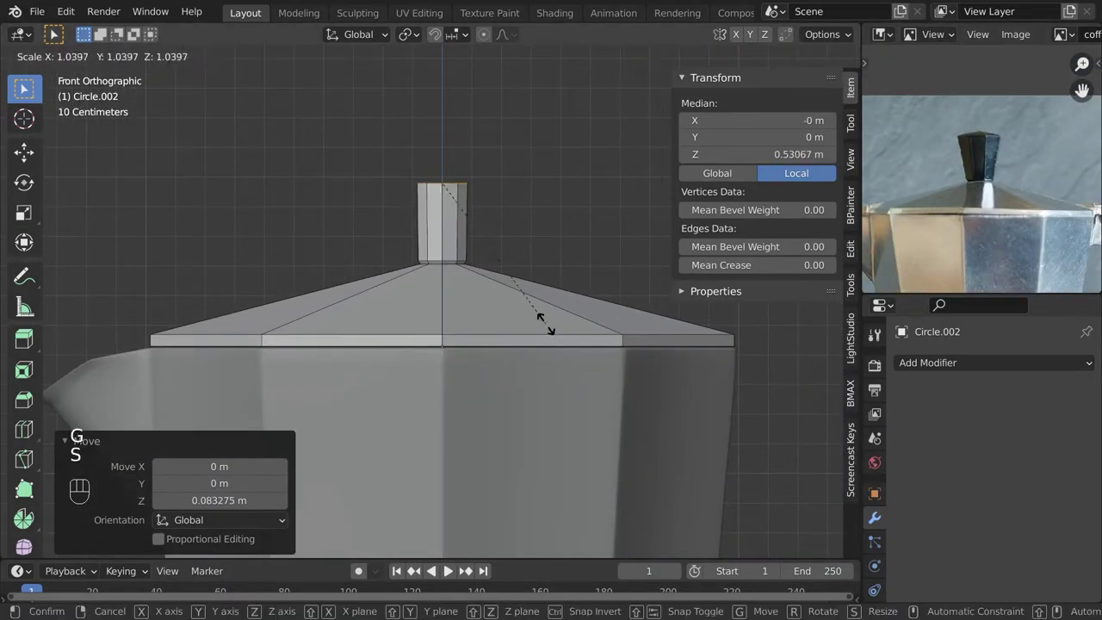
click(651, 323)
scroll(576, 400, down, 5)
key(KP_1)
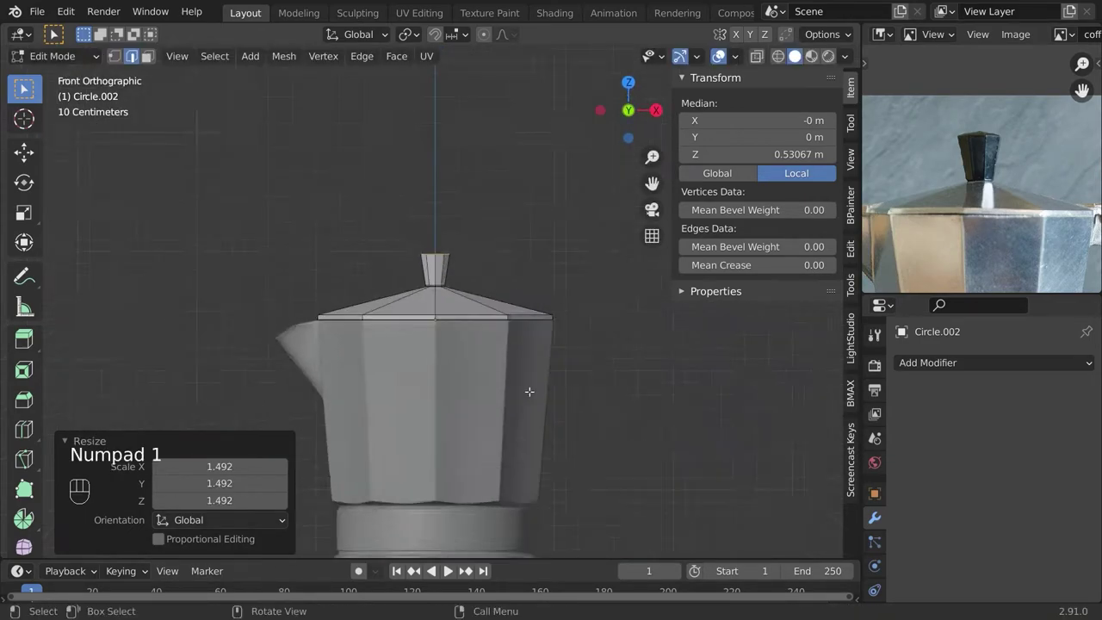
Extrude the knob's top edge, scale the new loop inward, and raise it by about 0.043 m.
scroll(517, 344, up, 6)
shift+middle_drag(485, 227, 471, 376)
scroll(551, 383, up, 5)
key(e)
right_click(576, 387)
key(s)
click(509, 355)
key(g)
middle_click(505, 331)
click(501, 309)
Scale the knob's top loop inward almost to a point and raise it by about 0.012 m.
key(s)
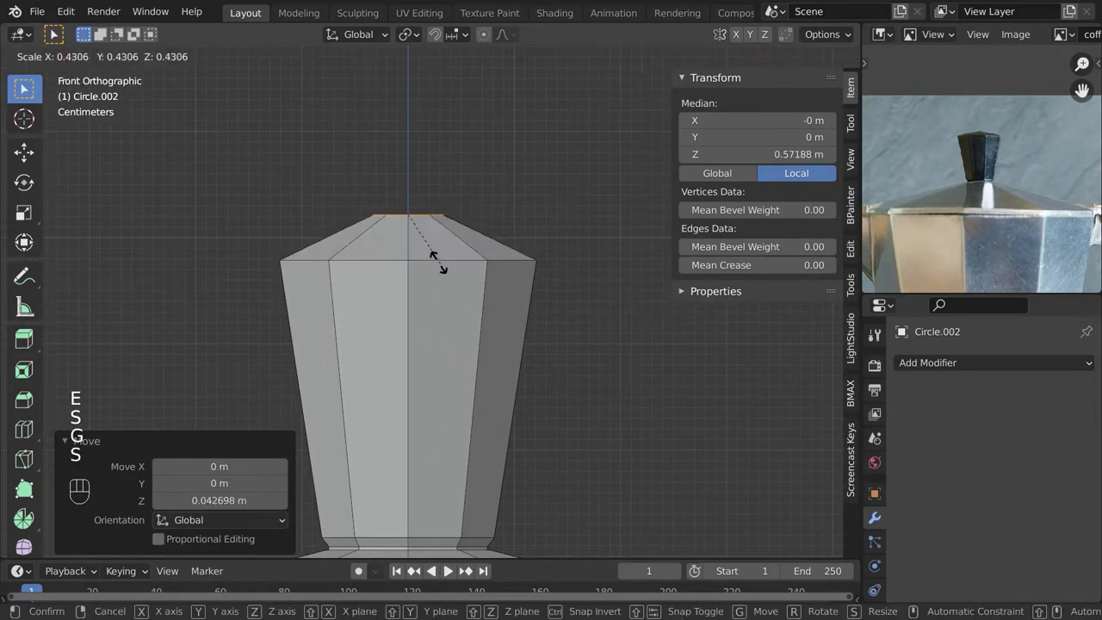
click(435, 238)
middle_drag(435, 239, 443, 296)
key(g)
click(441, 295)
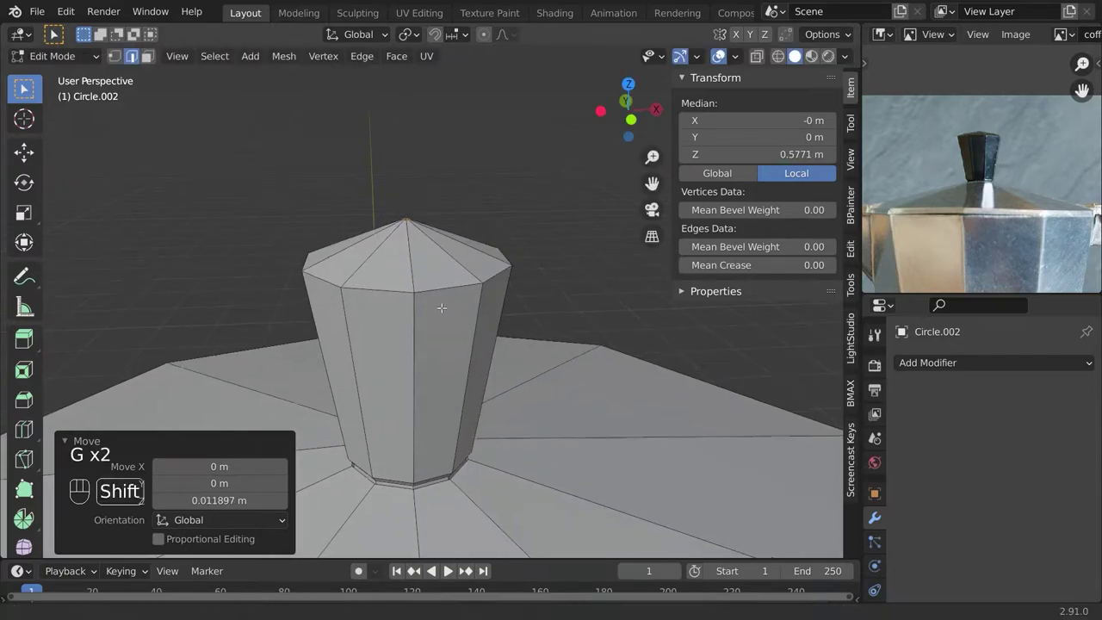
Extrude and merge the small loop at the knob's tip, and save the file from Object Mode.
key(e)
key(s)
key(m)
click(435, 273)
key(Tab)
key(Tab)
key(Tab)
key(ctrl+s)
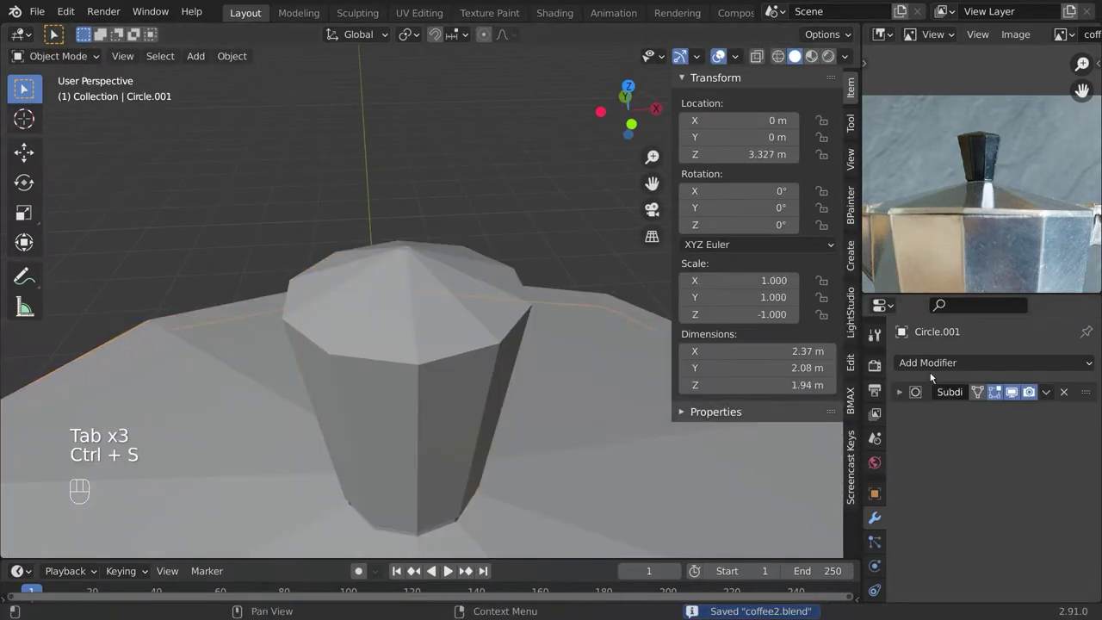
Add a Subdivision Surface modifier to the lid object and save the file.
click(947, 366)
click(947, 366)
click(723, 282)
scroll(528, 451, down, 4)
shift+middle_drag(528, 452, 498, 407)
key(ctrl+s)
Shade the lid object smooth and return to Edit Mode.
key(Tab)
key(Tab)
right_click(429, 246)
click(430, 249)
key(Tab)
Extrude the lid's inner opening loop at the knob's base and scale the new loop by 1.431.
scroll(439, 241, up, 5)
middle_drag(456, 227, 442, 243)
click(466, 204)
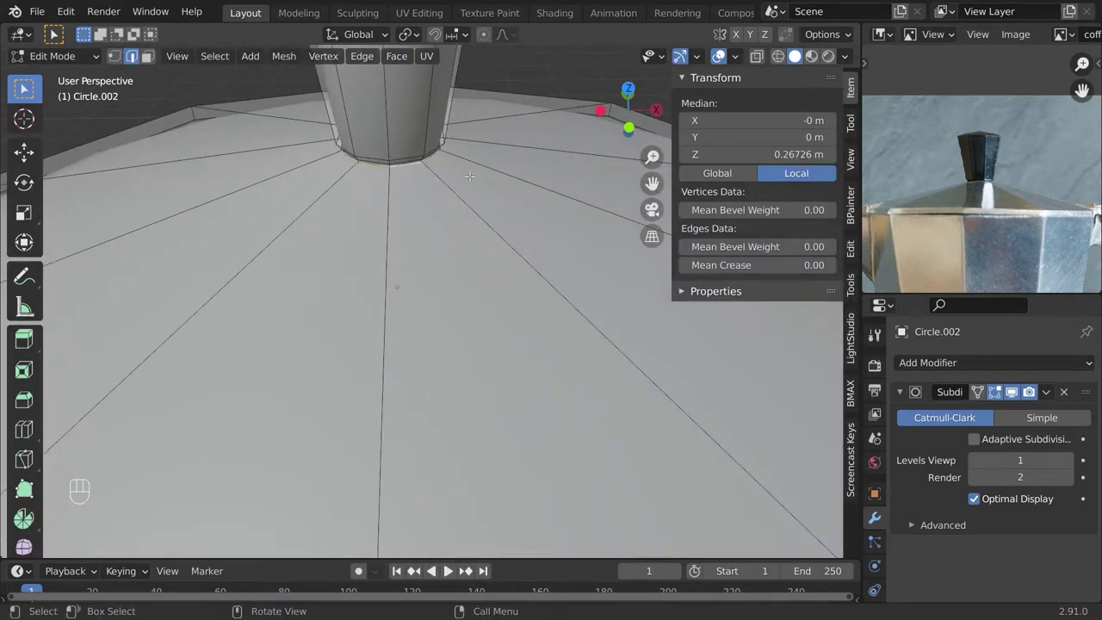
click(504, 185)
scroll(430, 176, up, 2)
key(s)
click(457, 203)
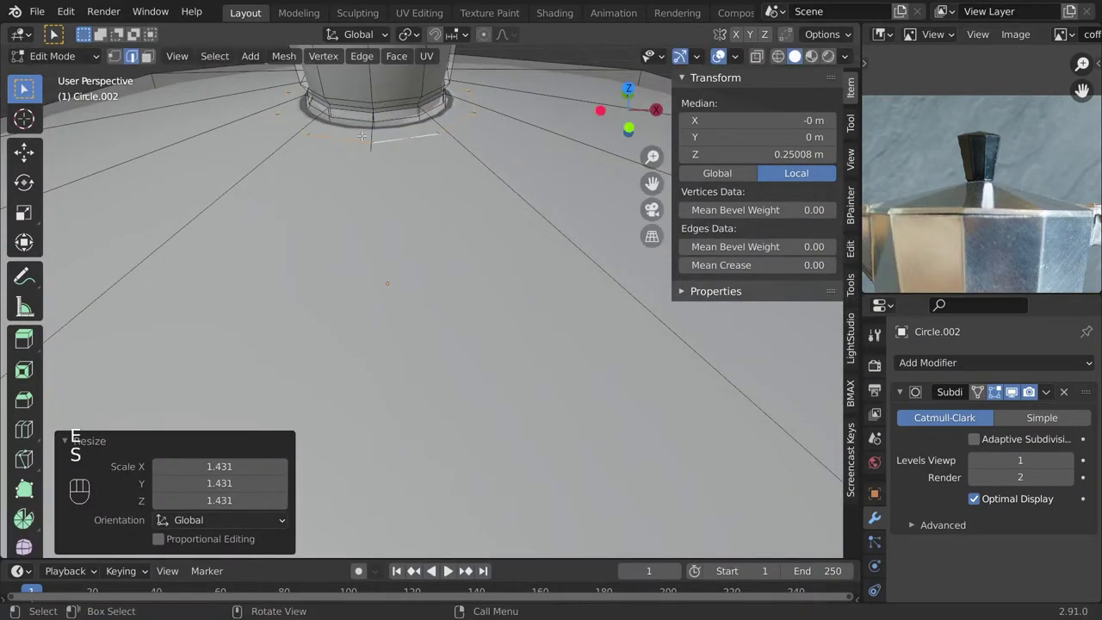
Examine the lid's loops at the knob's base in isolation, with the subdivision display toggled off and on.
alt+click(354, 113)
scroll(438, 148, up, 1)
alt+middle_click(436, 148)
click(467, 239)
key(KP_Divide)
key(KP_Divide)
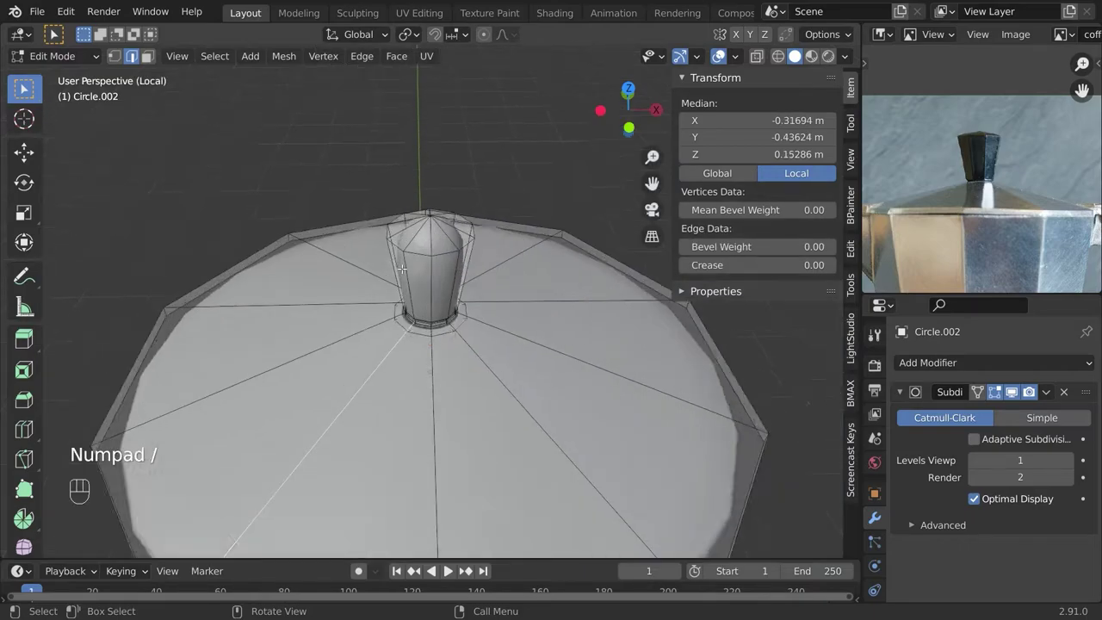
scroll(388, 268, up, 2)
click(1012, 391)
scroll(414, 224, down, 1)
alt+click(413, 213)
click(1012, 391)
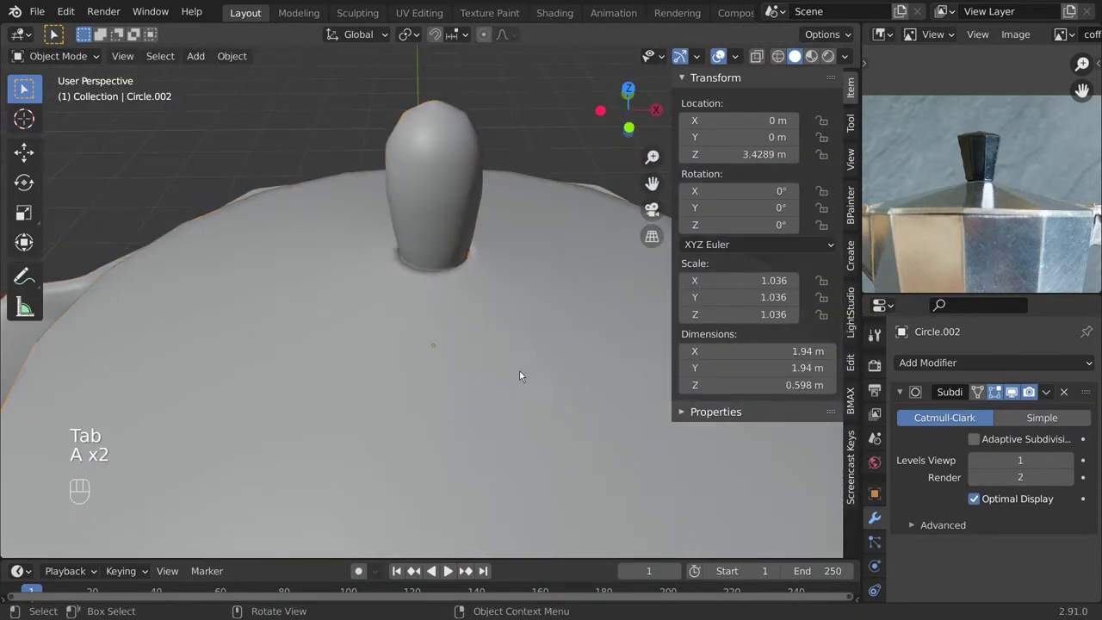
Raise the lid's viewport subdivision level to 2 and bevel all its radial edges.
key(Tab)
key(a)
key(ctrl+l)
shift+click(596, 396)
middle_drag(689, 361, 482, 362)
shift+click(603, 379)
shift+click(508, 346)
middle_drag(584, 320, 517, 402)
shift+click(517, 403)
middle_drag(595, 373, 564, 374)
shift+click(669, 366)
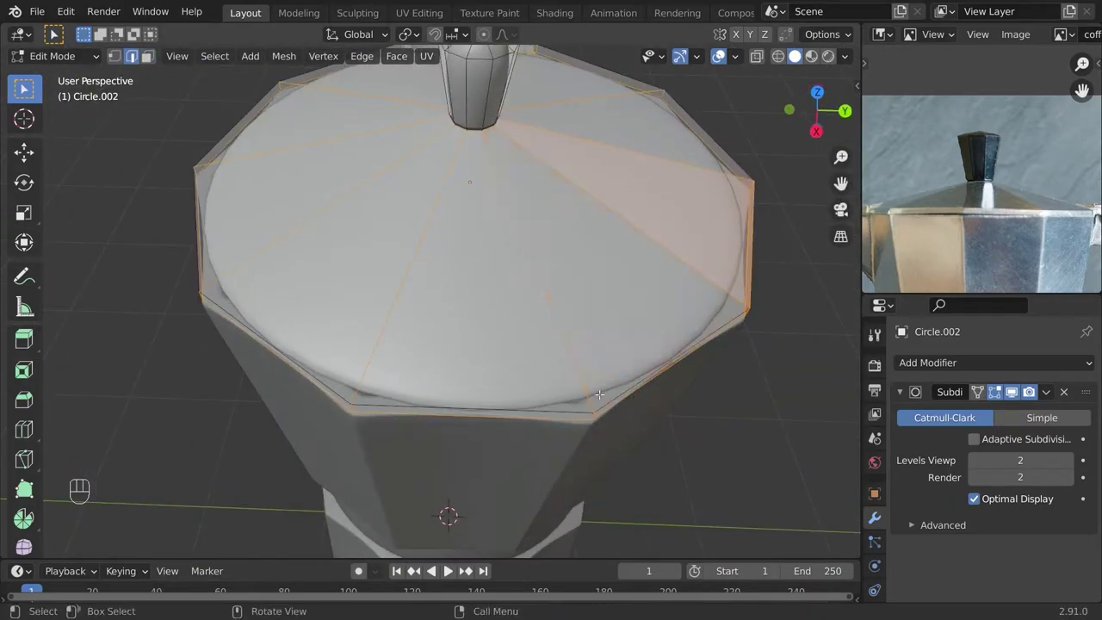
middle_drag(668, 366, 586, 379)
shift+click(793, 455)
middle_drag(775, 457, 620, 444)
shift+click(594, 461)
scroll(569, 396, up, 3)
key(ctrl+b)
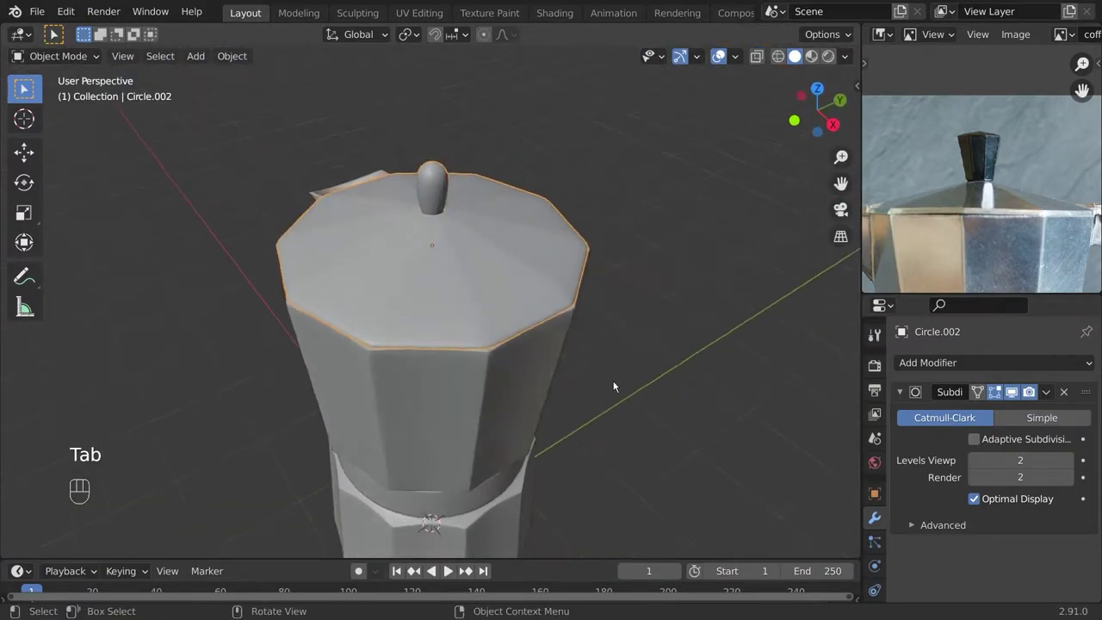
Apply another bevel to the lid's edges and check it in Object Mode.
key(Tab)
scroll(514, 327, up, 2)
middle_drag(514, 301, 514, 327)
scroll(514, 327, up, 3)
key(ctrl+b)
click(490, 328)
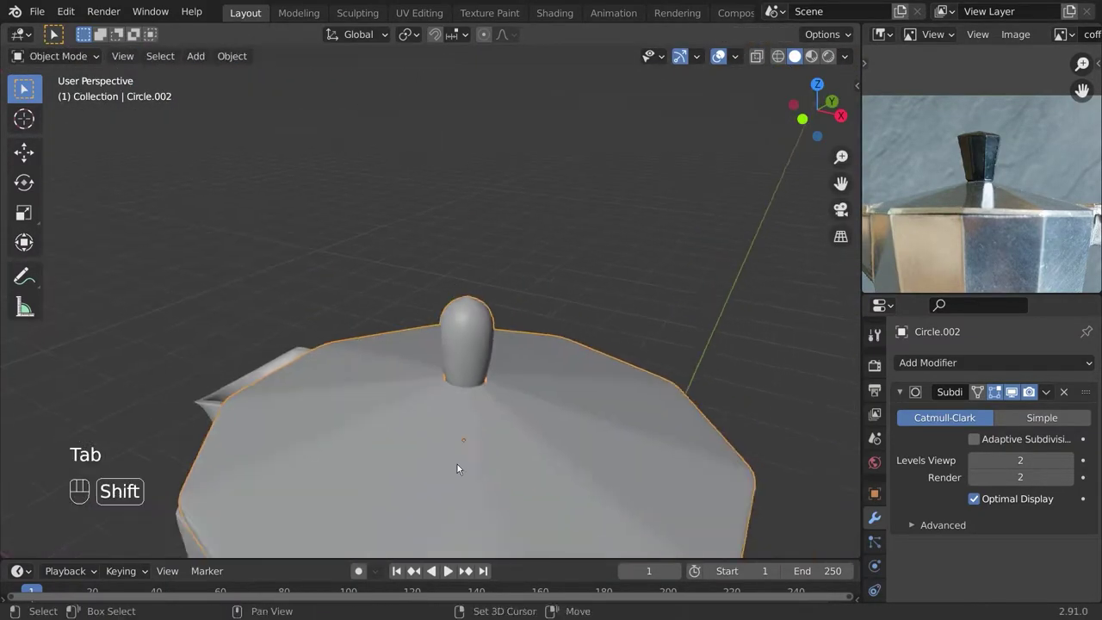
Select the beveled radial edge strips all around the lid and raise their mean crease.
shift+middle_drag(458, 469, 508, 362)
key(a)
key(a)
middle_drag(508, 362, 576, 433)
key(Tab)
click(591, 414)
shift+click(484, 414)
middle_drag(448, 319, 419, 378)
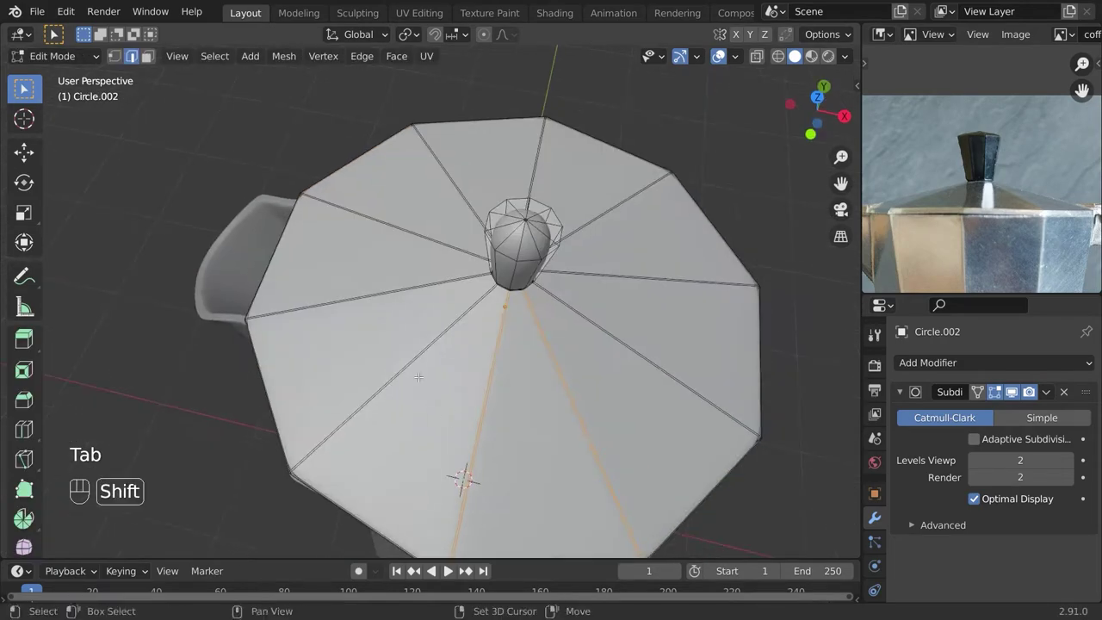
shift+click(665, 304)
key(n)
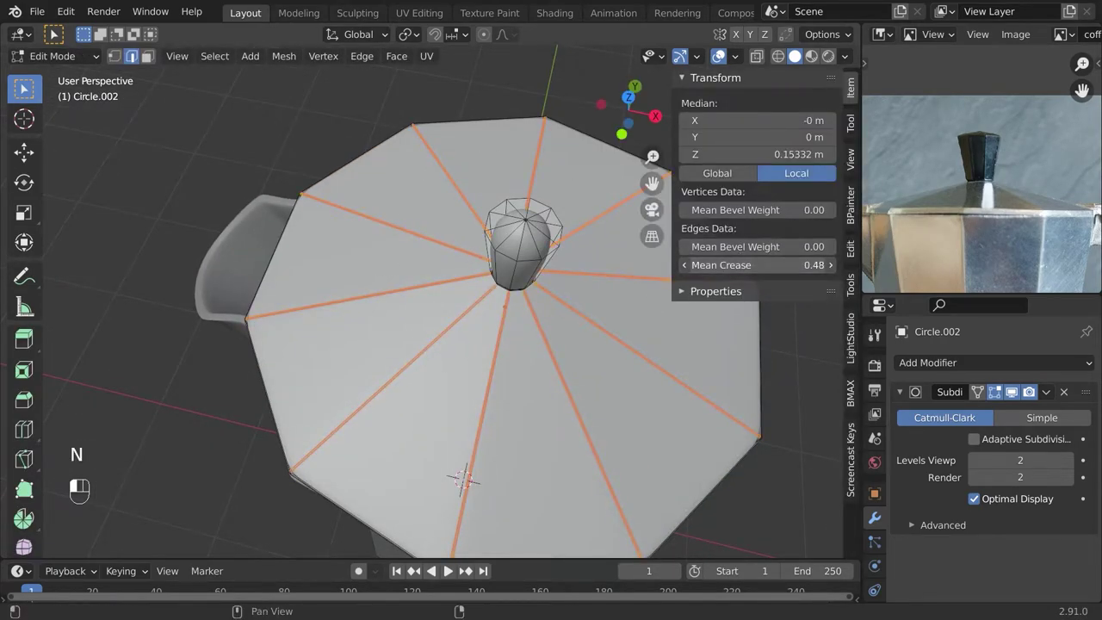
key(Tab)
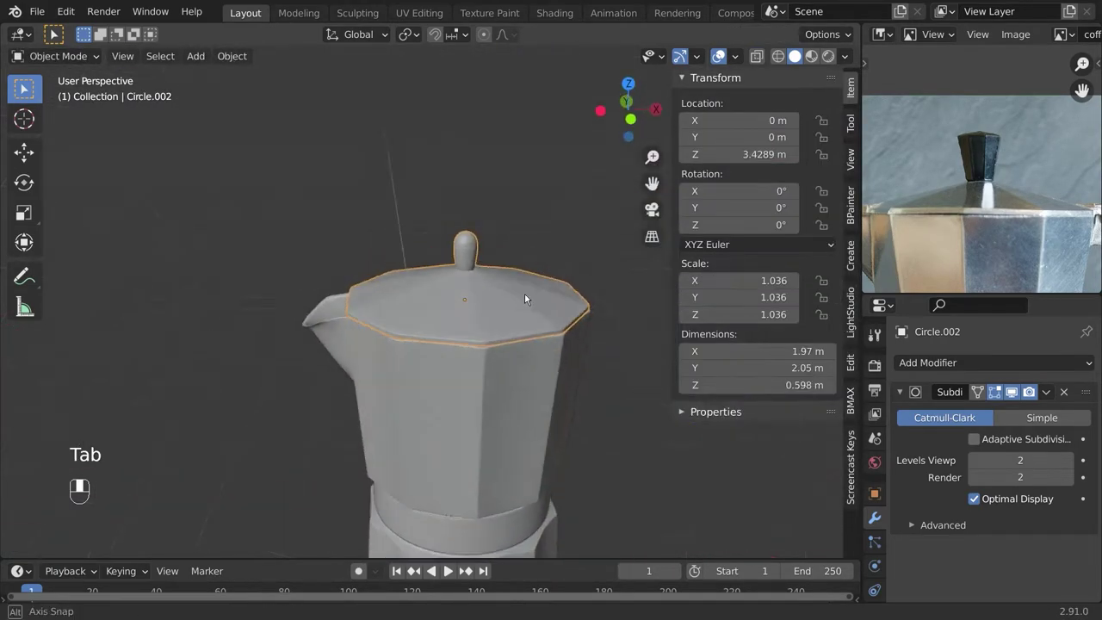
Examine the creased lid from several angles and compare its knob with the reference photo.
key(Tab)
key(Tab)
middle_drag(553, 403, 503, 352)
key(a)
key(a)
key(a)
scroll(312, 396, down, 3)
scroll(504, 352, up, 6)
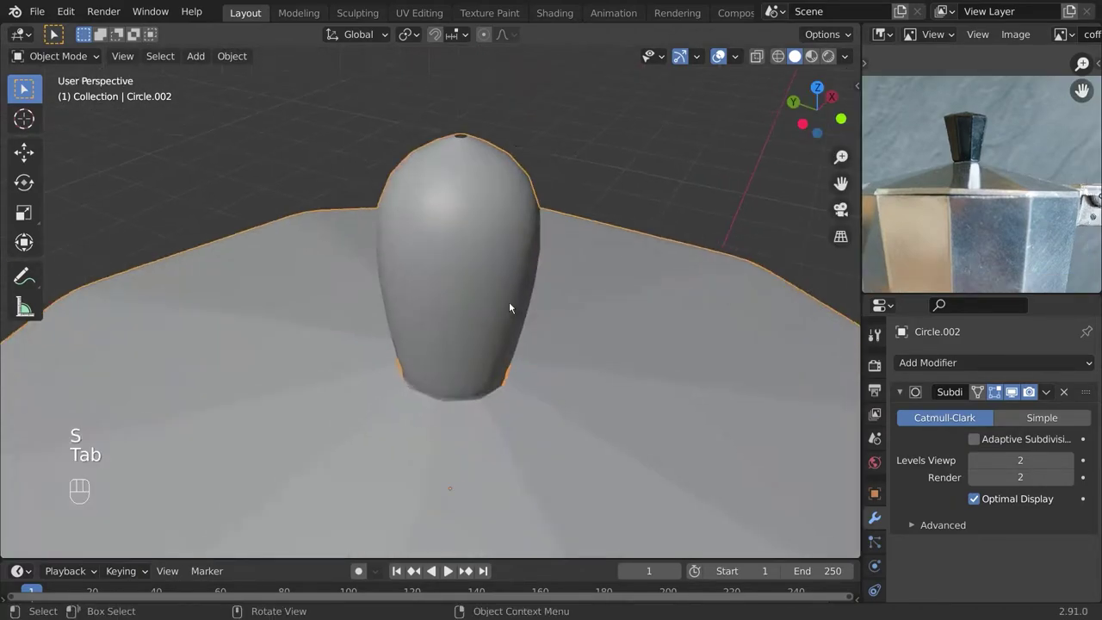
Select the vertical edge loops all around the knob and bevel them to sharpen its facets.
key(Tab)
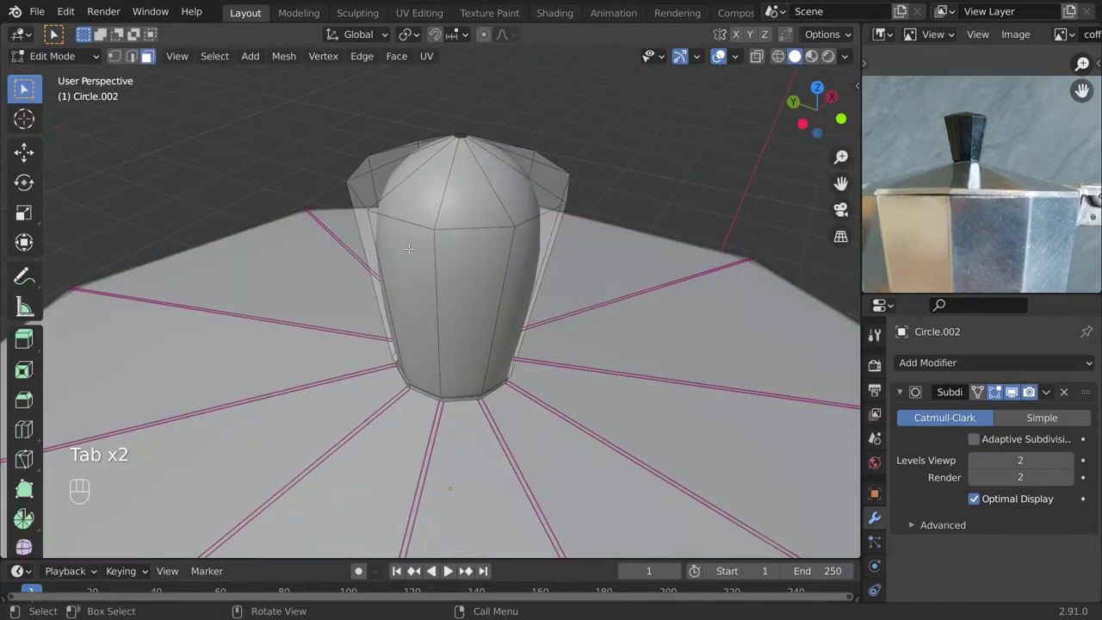
middle_drag(443, 210, 415, 247)
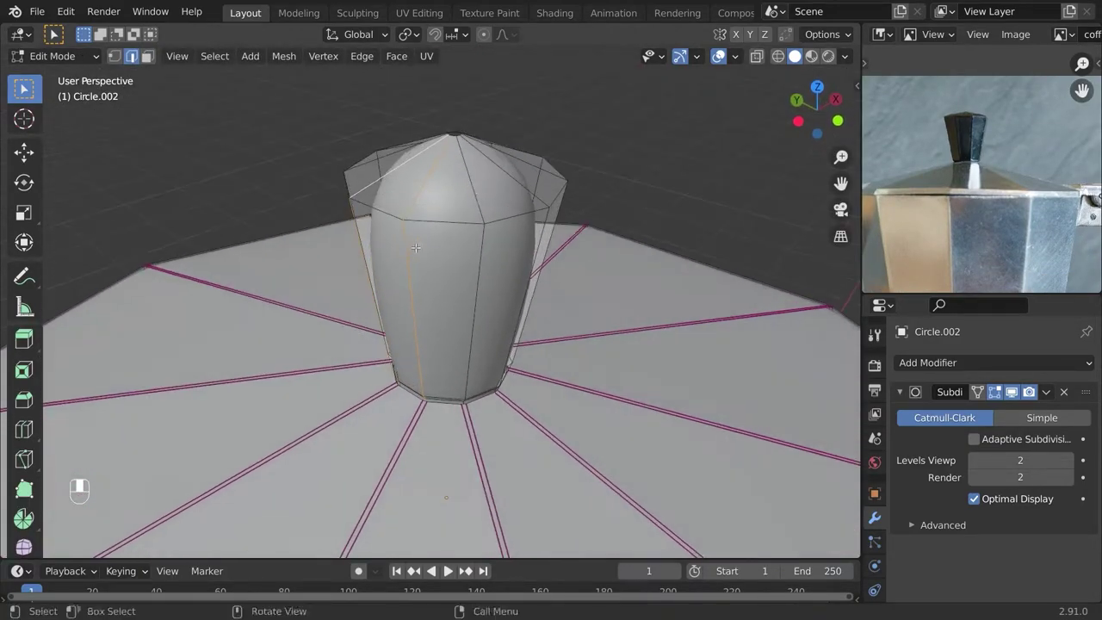
middle_drag(543, 233, 435, 241)
alt+shift+click(486, 293)
alt+shift+click(515, 284)
alt+shift+click(465, 278)
middle_drag(515, 284, 493, 302)
alt+shift+click(436, 246)
alt+shift+click(402, 231)
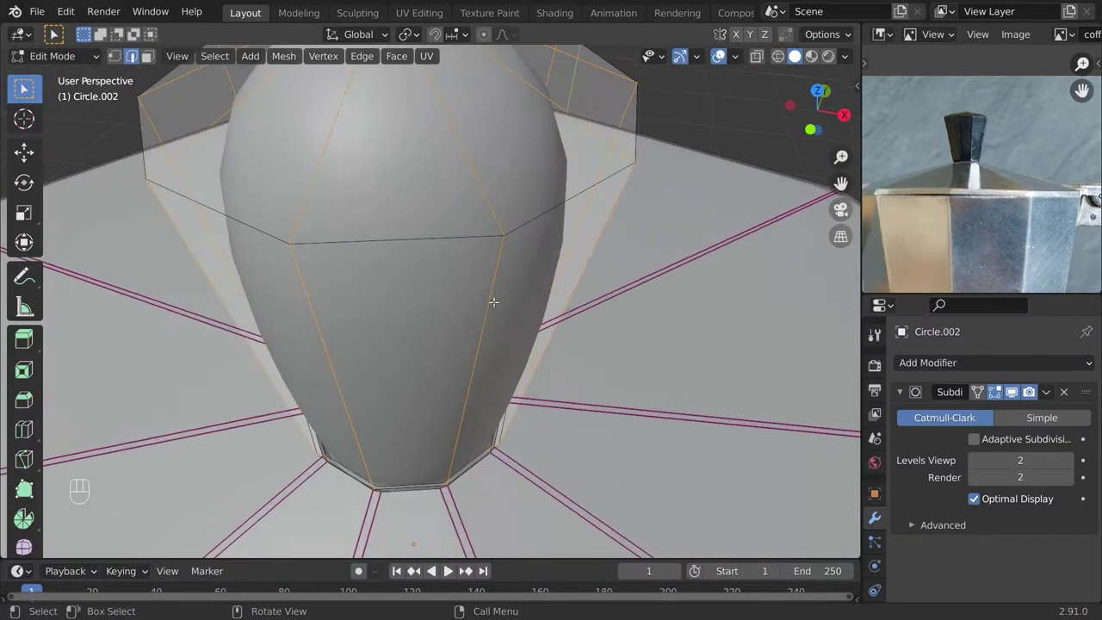
right_click(595, 301)
key(Tab)
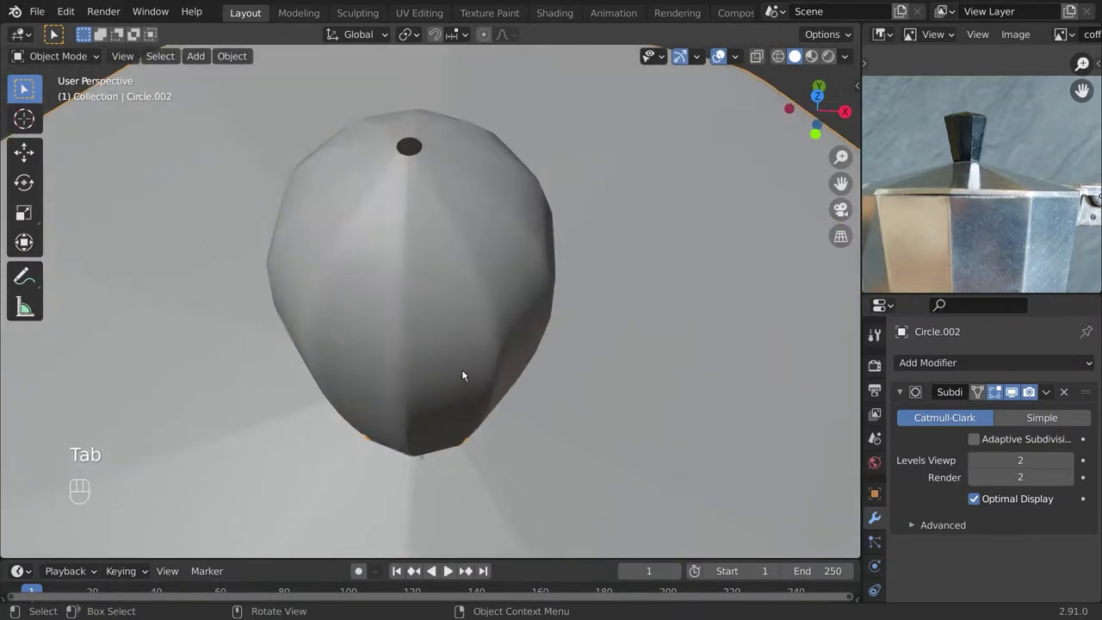
Bevel the edge loop around the knob's widest part with 2 segments, about 0.0044 m wide.
key(Tab)
key(ctrl+b)
scroll(569, 306, up, 1)
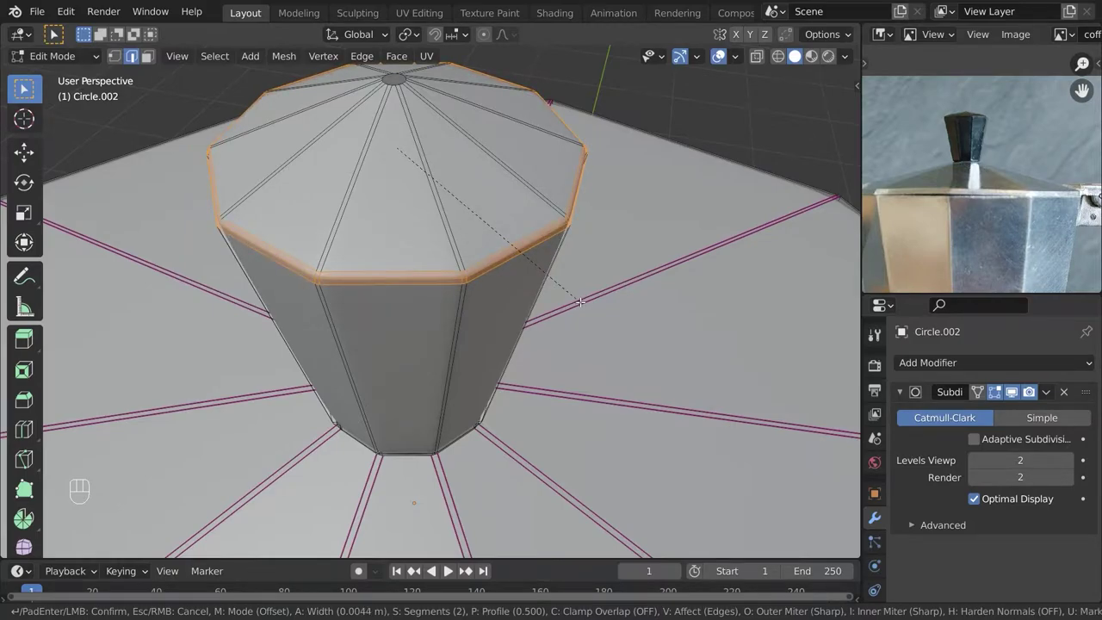
click(581, 302)
key(Tab)
Add a loop cut around the knob's body and slide it down close to the base.
scroll(580, 297, down, 3)
middle_drag(581, 297, 592, 187)
key(Tab)
scroll(517, 327, up, 3)
middle_drag(509, 331, 485, 361)
key(Tab)
key(Tab)
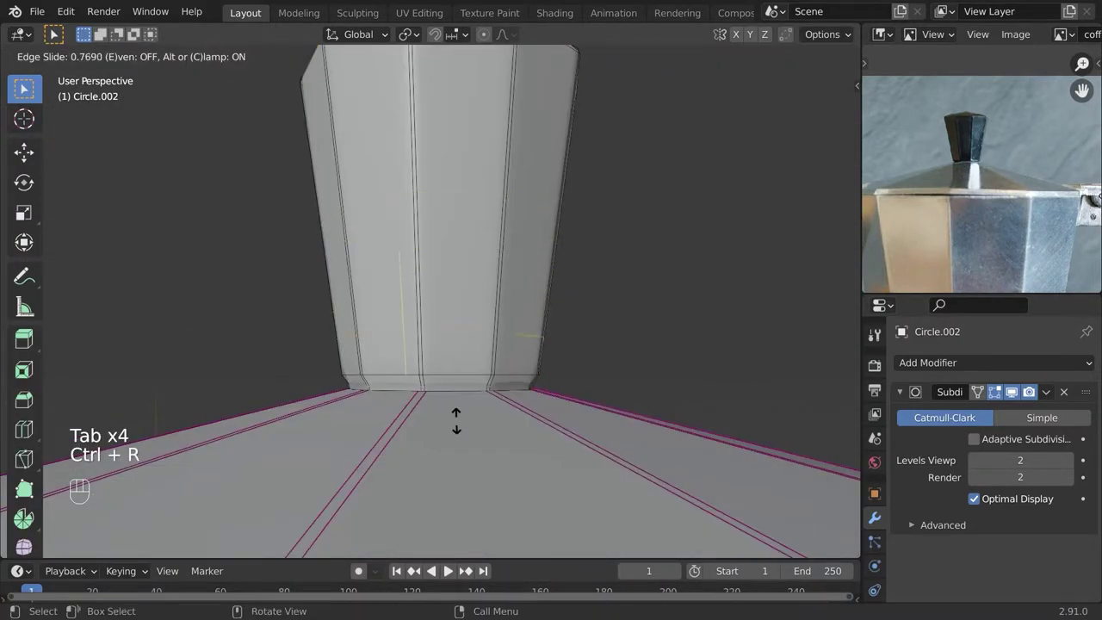
click(457, 421)
key(Tab)
Scale the small open loop at the knob's tip inward and merge its vertices to close the hole.
scroll(462, 442, up, 2)
middle_drag(462, 443, 462, 360)
key(Tab)
alt+click(356, 291)
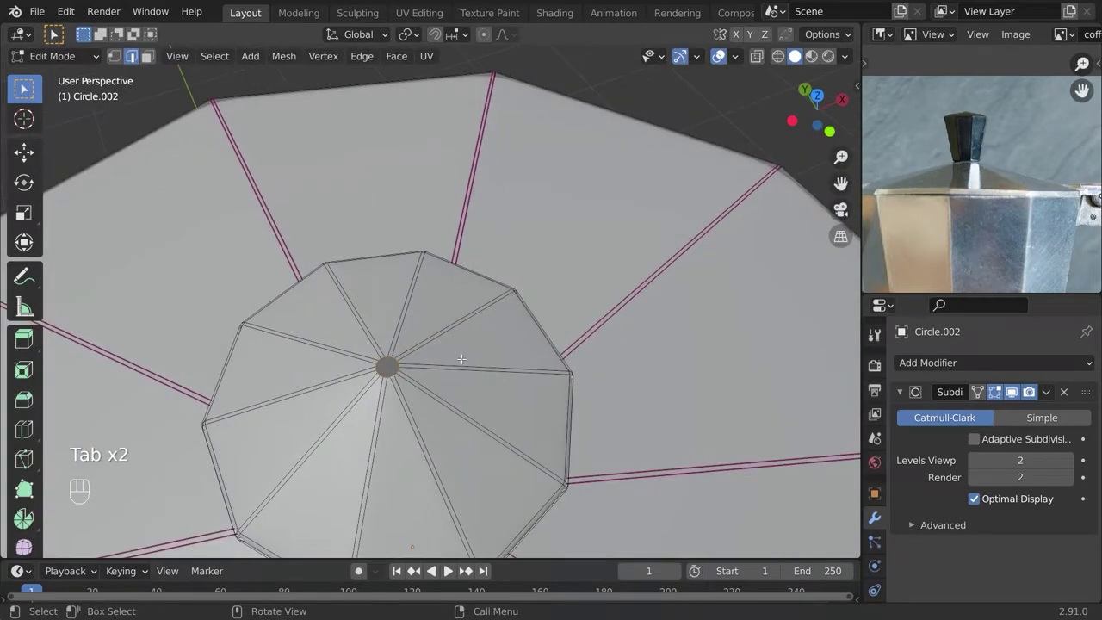
key(s)
click(434, 353)
click(432, 351)
key(s)
click(425, 354)
key(m)
click(429, 349)
key(Tab)
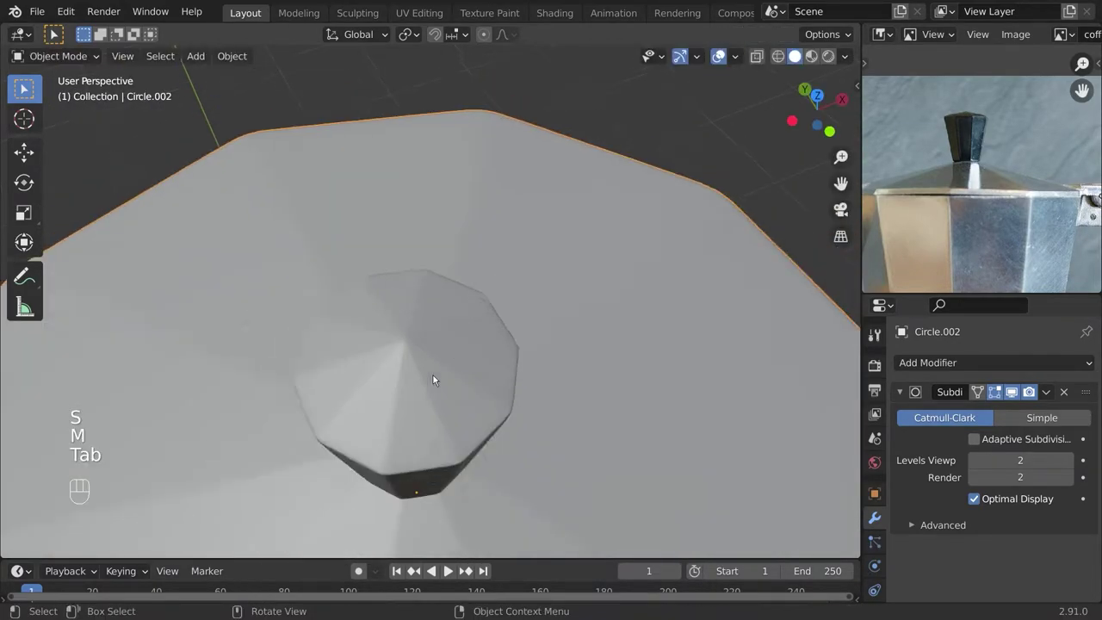
Save the model as coffee2.blend after the knob refinements.
key(a)
key(a)
middle_drag(413, 499, 391, 404)
scroll(439, 349, up, 5)
key(a)
key(a)
key(ctrl+s)
key(KP_1)
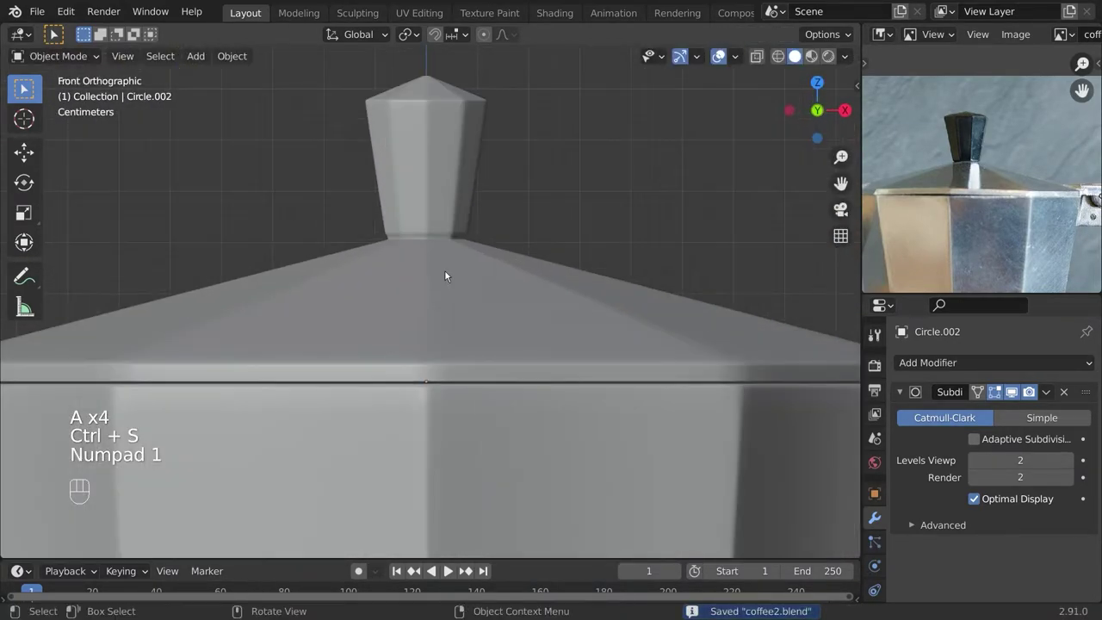
scroll(444, 269, down, 8)
key(ctrl+s)
middle_drag(445, 269, 453, 372)
key(KP_1)
scroll(456, 350, up, 4)
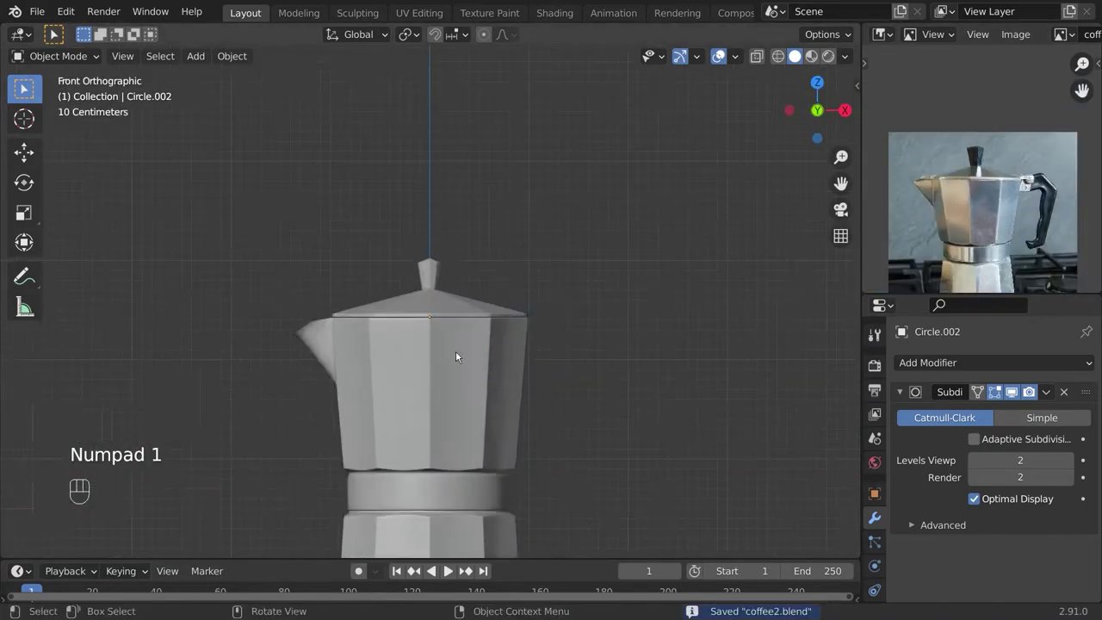
Select the whole knob on the lid, enlarge it slightly and move it vertically to sit on the lid.
key(Tab)
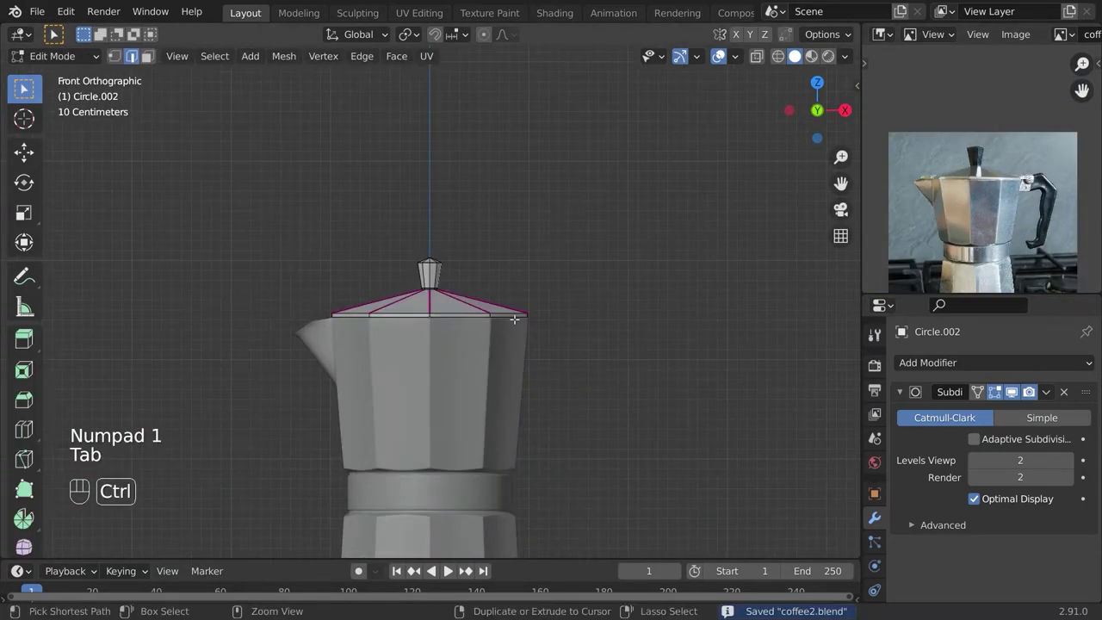
key(ctrl+l)
scroll(514, 317, up, 6)
key(s)
click(603, 265)
key(g)
key(z)
click(569, 263)
key(Tab)
key(a)
key(a)
middle_drag(523, 317, 608, 323)
scroll(608, 323, down, 5)
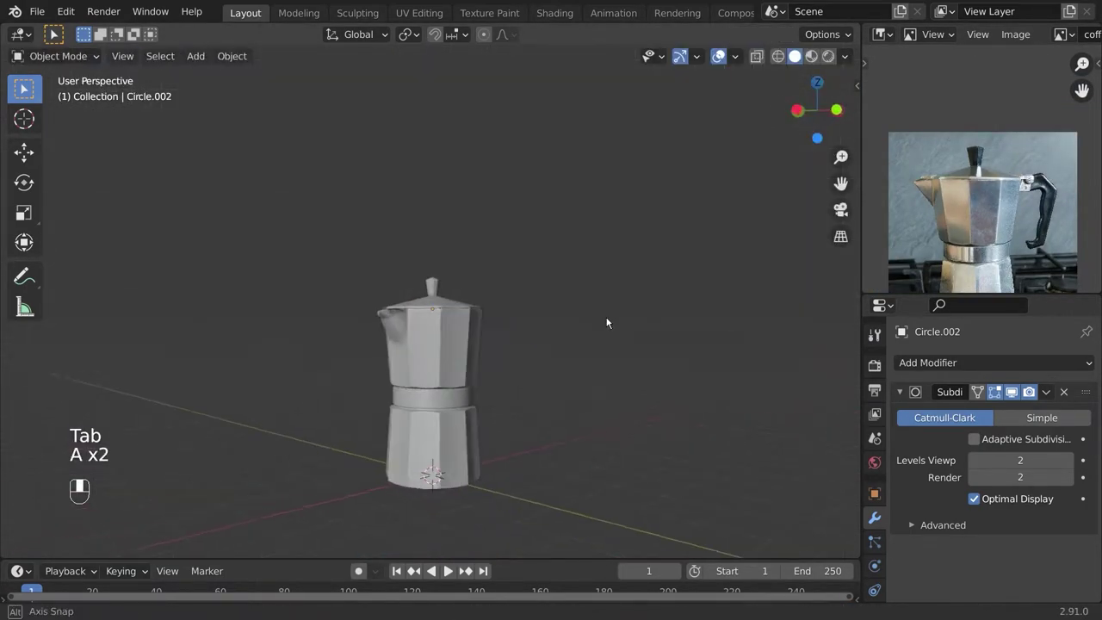
Select the upper part of the pot's upper body, including its top rim, and scale it slightly outward.
scroll(962, 220, down, 2)
click(460, 362)
key(Tab)
key(KP_1)
scroll(696, 269, up, 3)
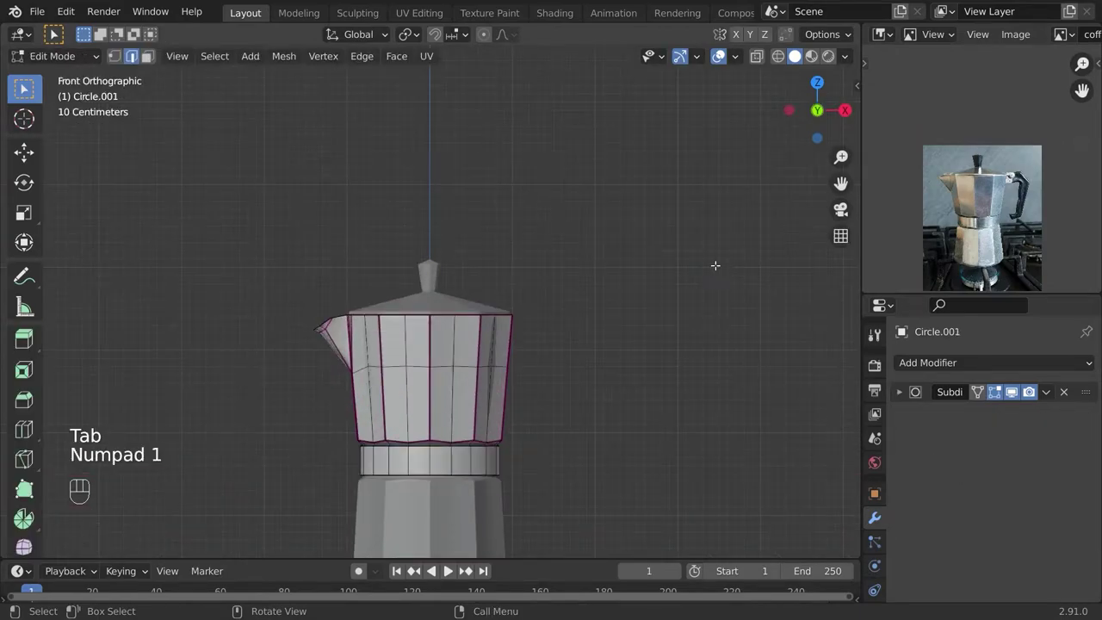
key(z)
drag(168, 176, 691, 400)
key(s)
click(634, 394)
key(z)
key(Tab)
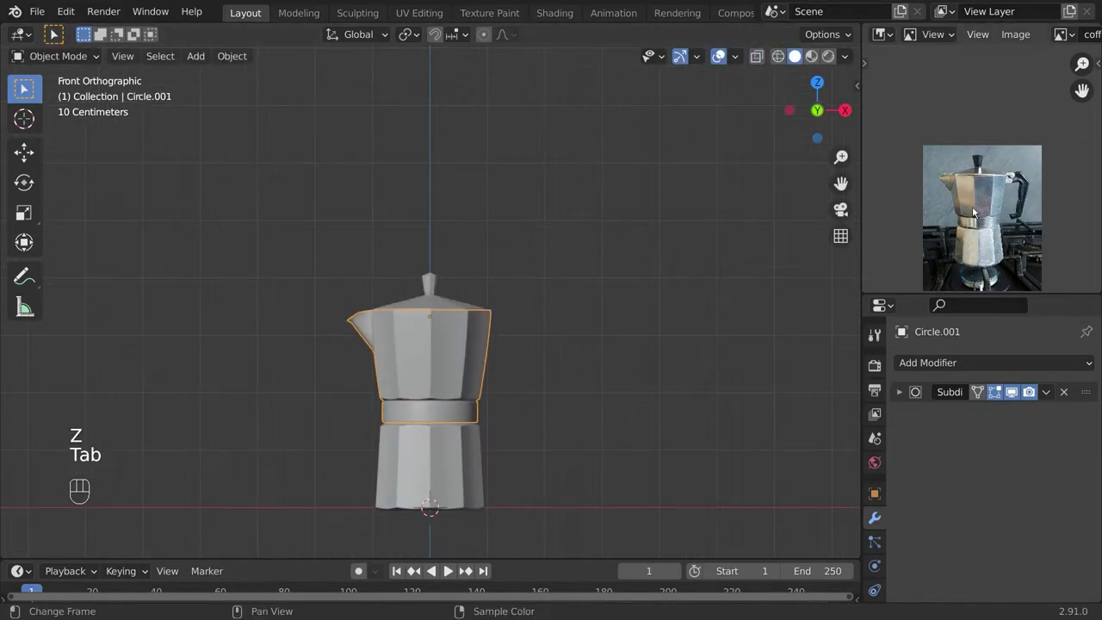
Select the faces around the top rim of the pot's upper body and scale them outward to widen the flare.
scroll(947, 202, up, 3)
key(Tab)
key(z)
scroll(313, 283, up, 4)
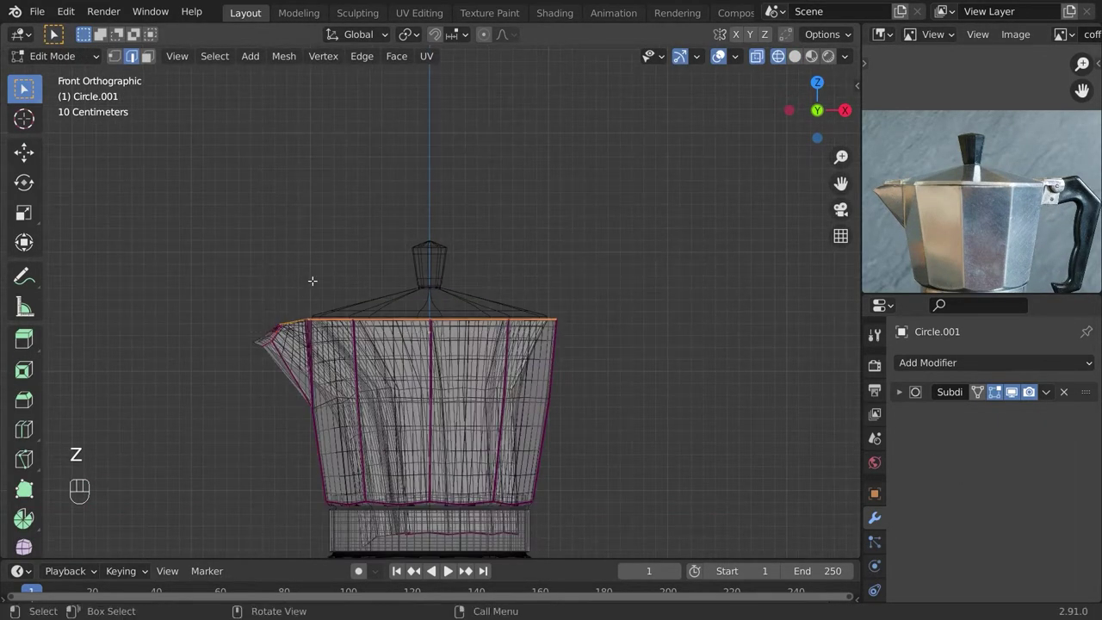
scroll(505, 343, down, 4)
key(KP_1)
drag(593, 335, 331, 254)
middle_drag(332, 254, 379, 340)
click(147, 56)
key(KP_1)
drag(623, 327, 334, 255)
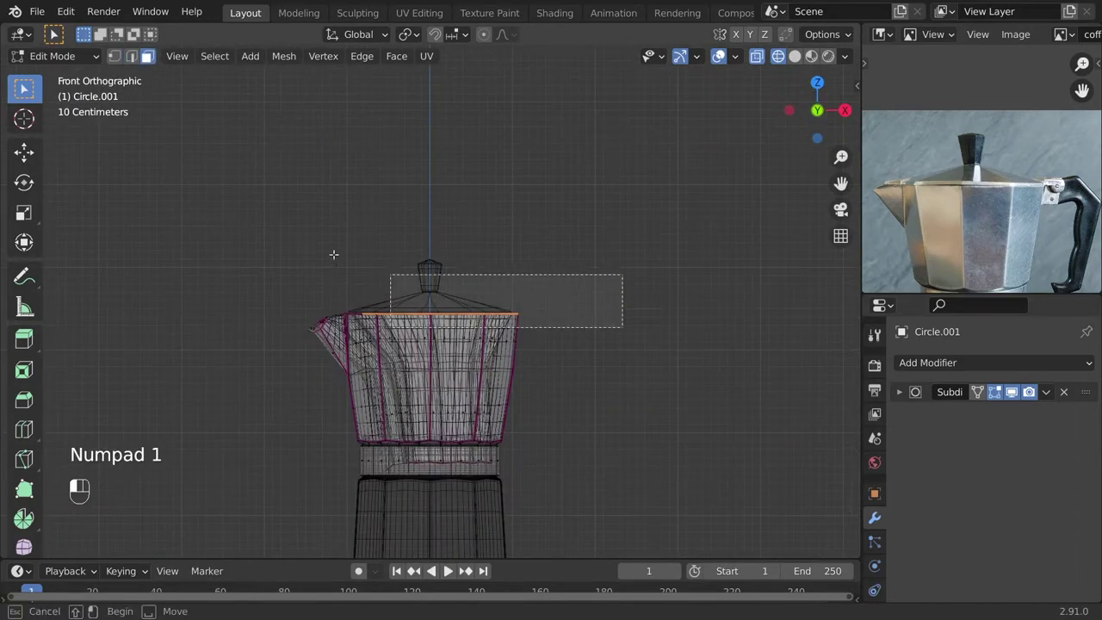
middle_drag(385, 265, 457, 345)
key(KP_1)
scroll(603, 362, up, 4)
key(s)
right_click(624, 377)
key(s)
right_click(672, 384)
key(s)
shift+click(854, 394)
key(Tab)
key(Tab)
scroll(551, 388, down, 7)
middle_drag(517, 388, 493, 432)
key(z)
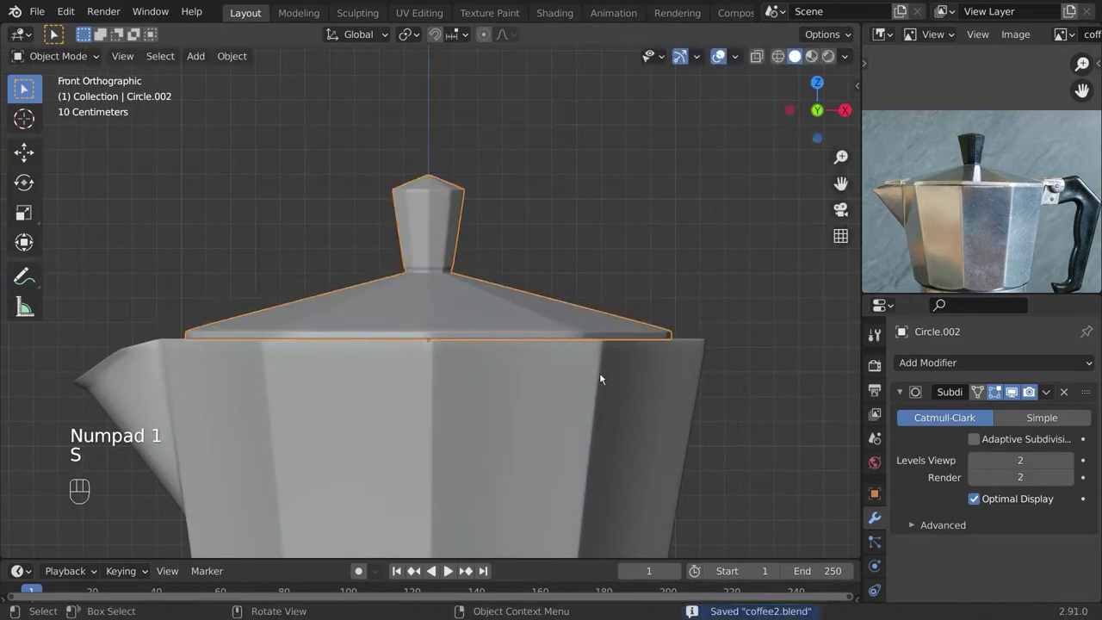
Enlarge the lid to match the pot's widened rim and scale up its knob slightly.
key(s)
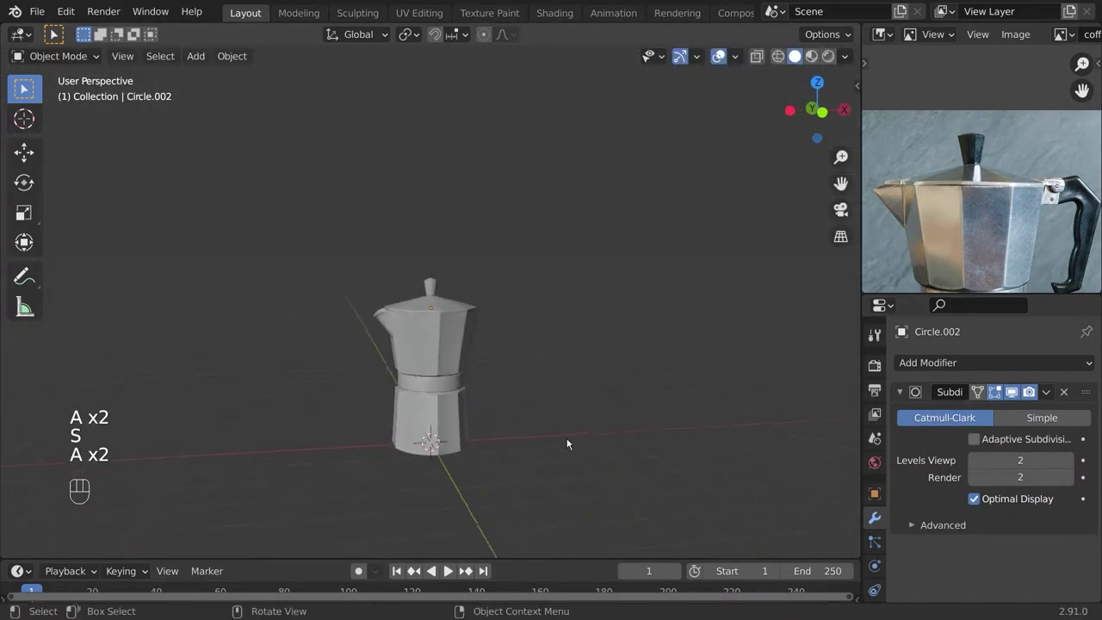
key(KP_1)
key(Tab)
scroll(437, 286, up, 4)
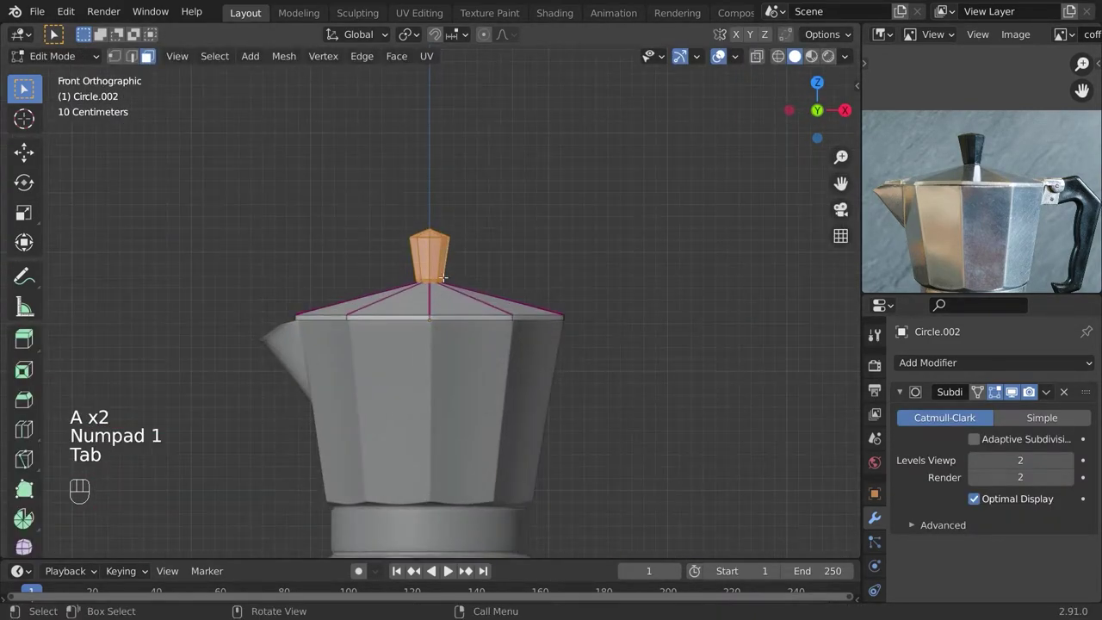
click(569, 280)
key(a)
key(Tab)
key(a)
key(a)
scroll(568, 344, down, 4)
middle_drag(544, 371, 577, 420)
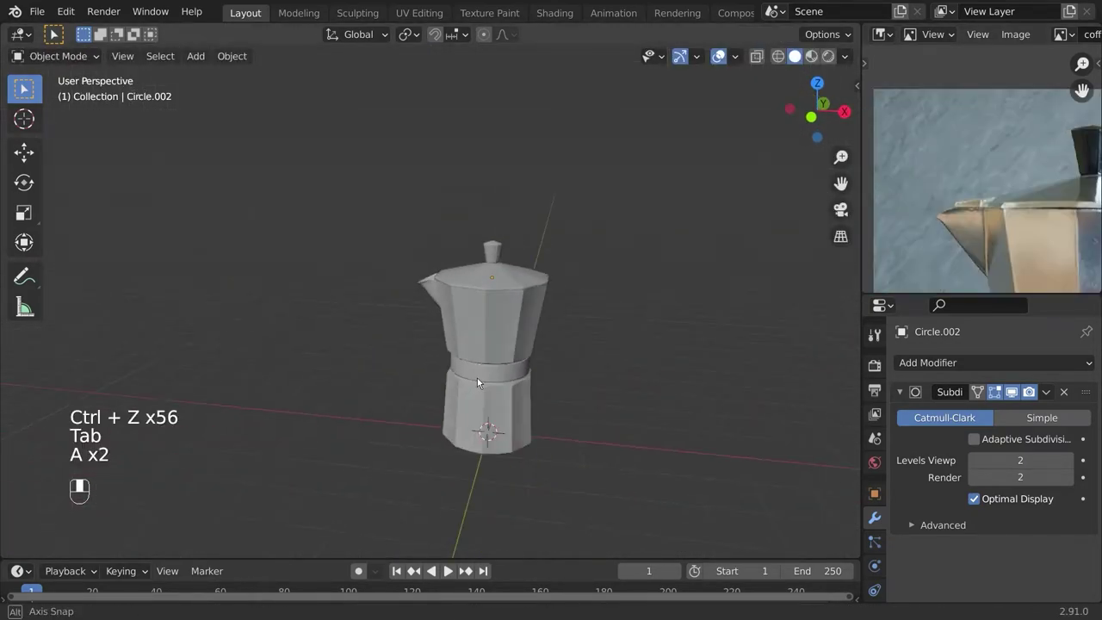
Save the model and bring the handle in the reference photo into view.
scroll(477, 378, up, 4)
key(ctrl+s)
middle_drag(477, 378, 667, 405)
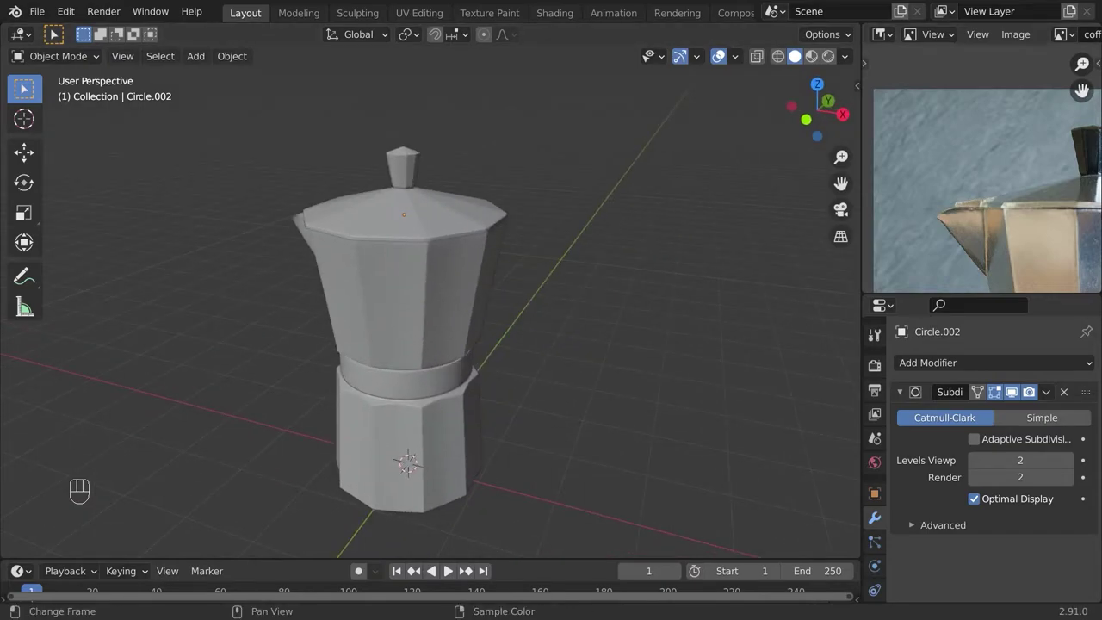
middle_drag(1087, 246, 979, 203)
scroll(969, 203, up, 3)
scroll(563, 312, up, 3)
shift+middle_drag(563, 313, 506, 319)
scroll(972, 219, down, 4)
key(KP_1)
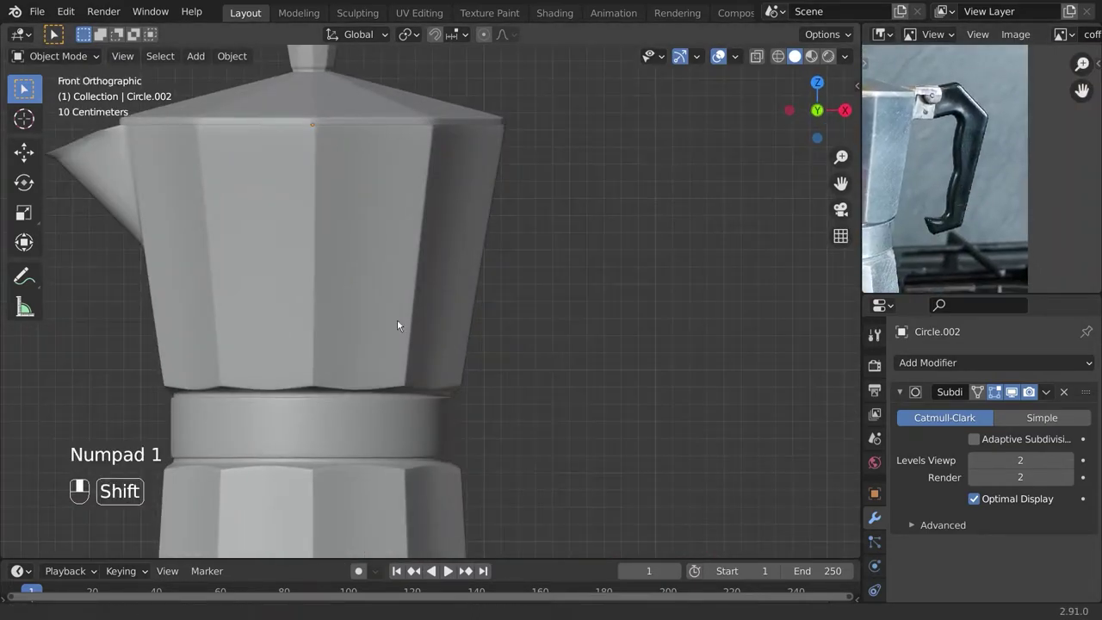
shift+middle_drag(399, 325, 285, 285)
key(ctrl+s)
Add a plane and place it beside the upper pot body, on the side opposite the spout.
key(shift+a)
mouse_move(422, 184)
click(461, 145)
scroll(472, 246, down, 5)
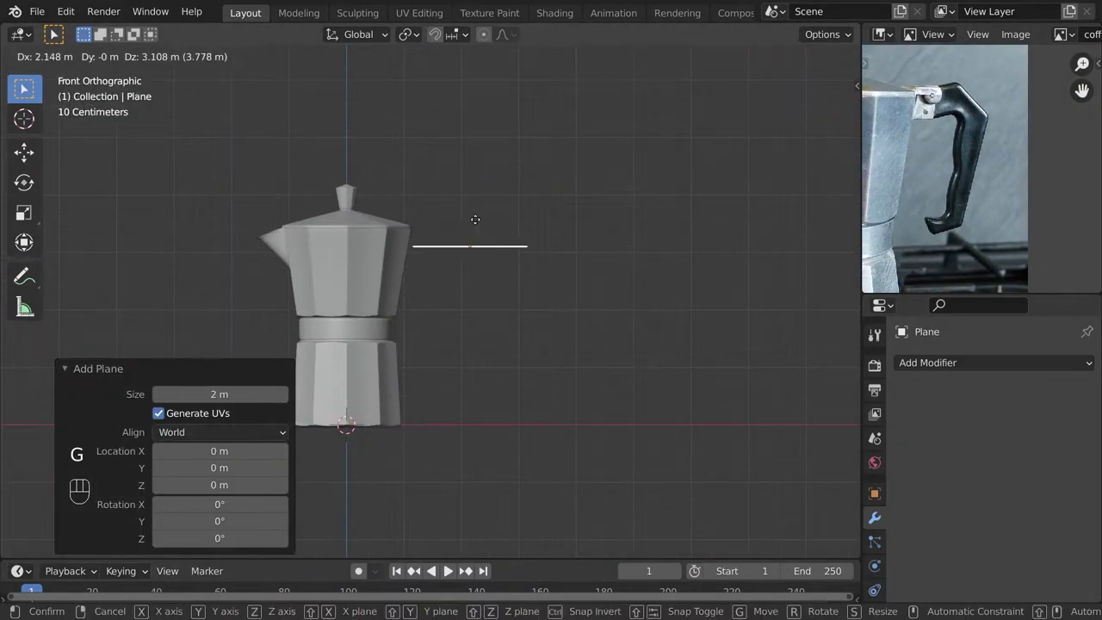
click(456, 208)
Rotate the new plane 90° about the X axis so it faces the front.
key(r)
key(x)
key(9)
key(0)
key(Return)
Scale the plane into a narrow vertical strip for the handle, stretching it by 1.317 along Z.
scroll(534, 241, up, 3)
key(s)
click(485, 200)
scroll(544, 230, up, 2)
shift+middle_drag(544, 229, 482, 204)
key(s)
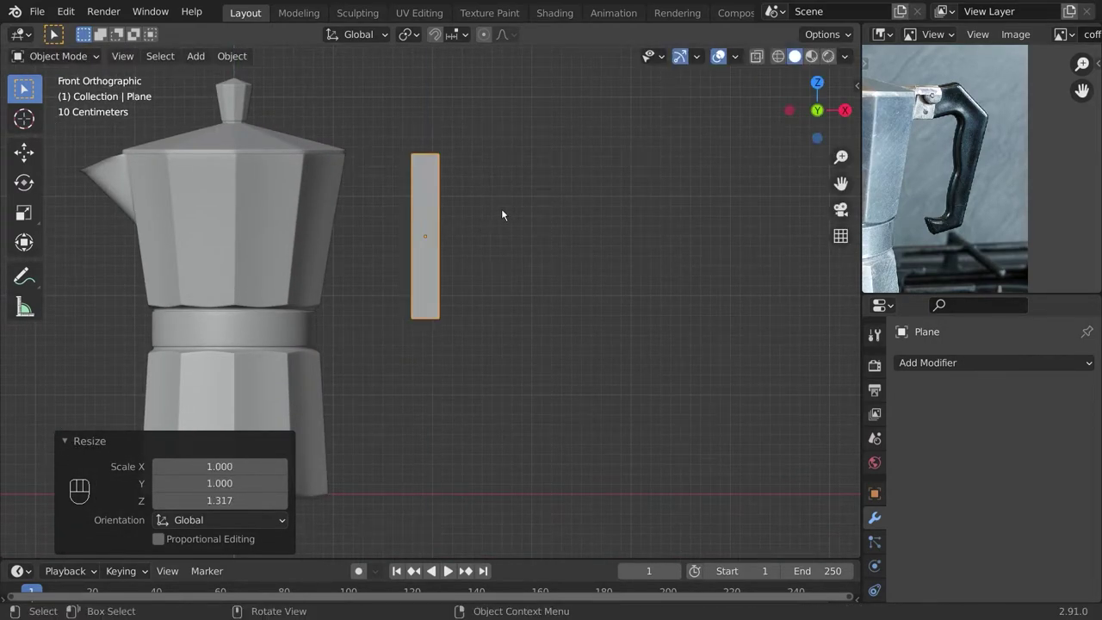
click(437, 209)
Position the strip beside the pot where the handle's grip runs and tilt it by -4.23°.
shift+middle_drag(437, 208, 411, 275)
key(Tab)
key(g)
click(445, 276)
key(o)
key(Tab)
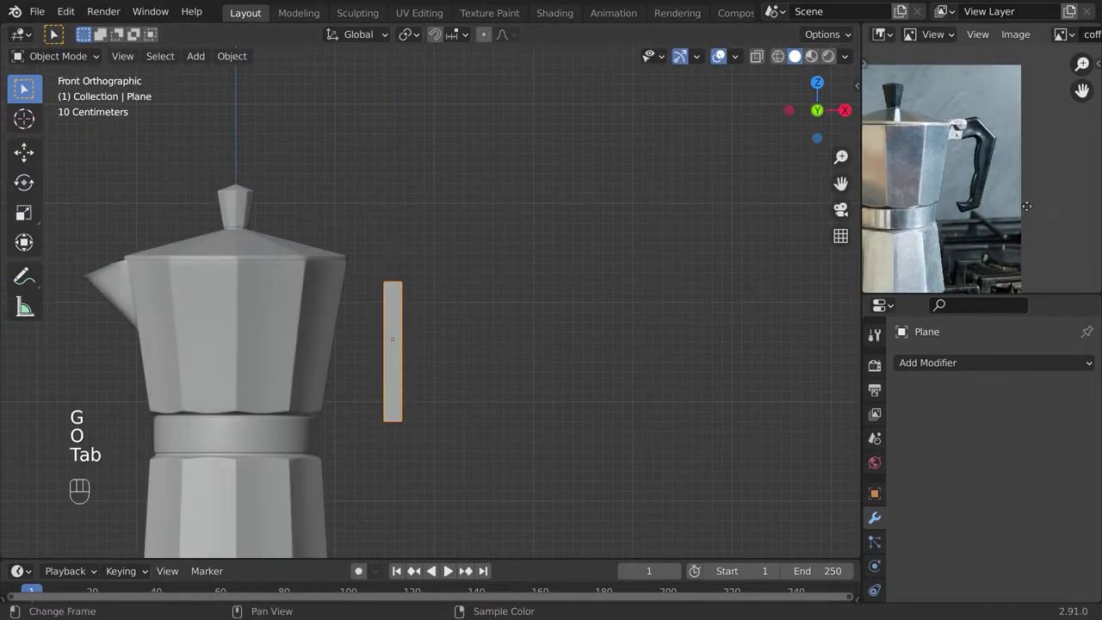
shift+middle_drag(451, 370, 476, 366)
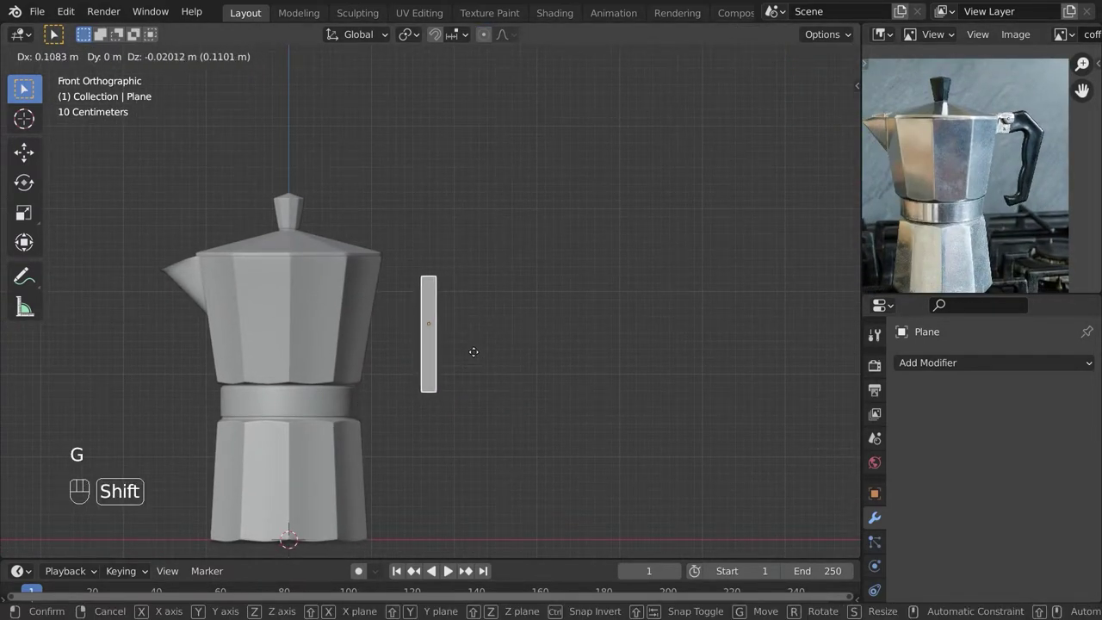
click(468, 353)
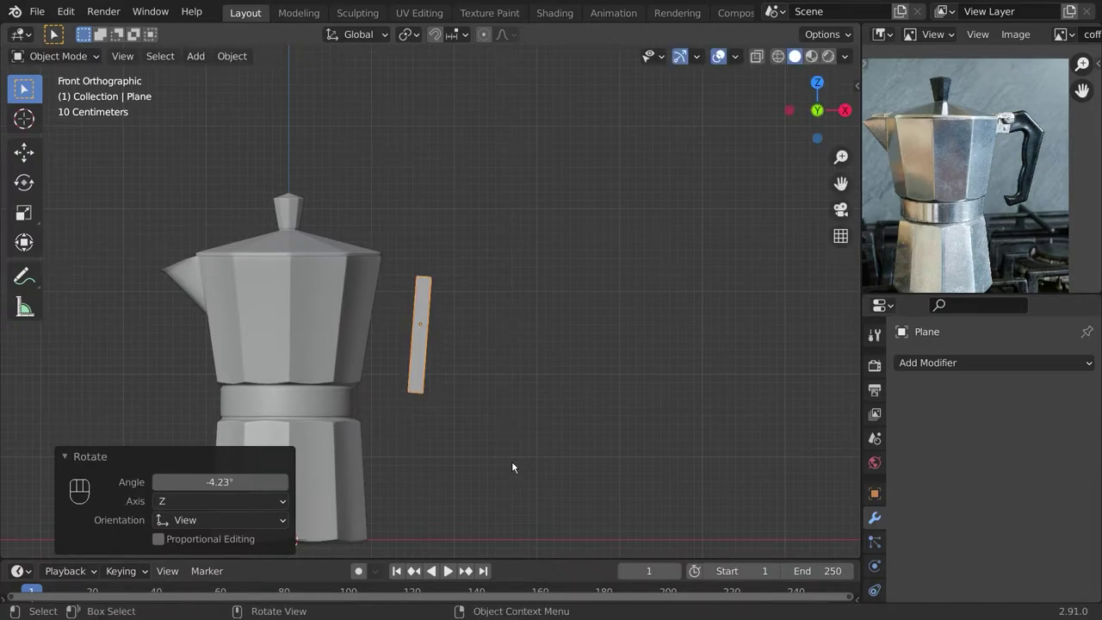
Extrude the strip's top edge twice into an elbow reaching toward the pot's rim, rotating the end edge 64.7°.
key(Tab)
scroll(485, 264, up, 4)
click(482, 211)
key(r)
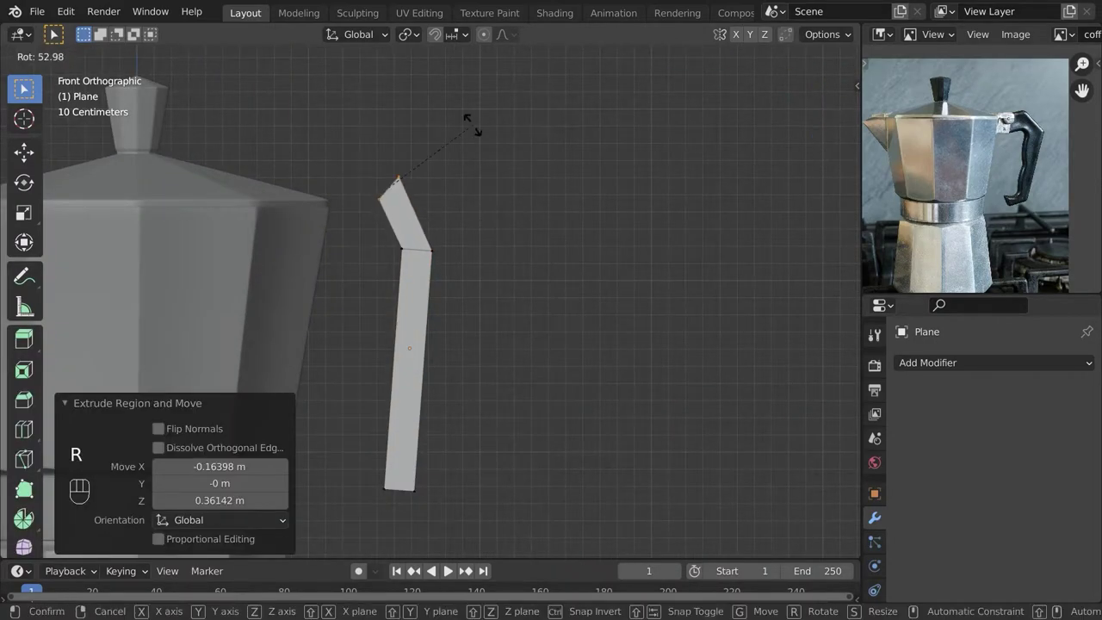
click(437, 176)
key(r)
click(440, 146)
key(g)
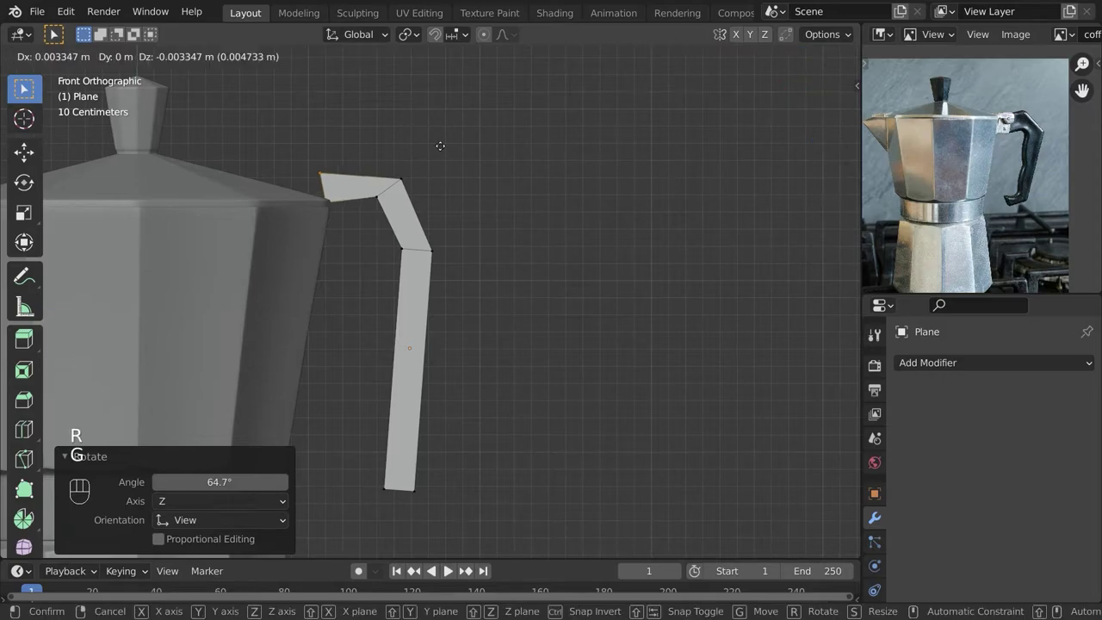
click(437, 151)
Move the whole handle outline away from the pot and scale its upper end edge by 1.522.
key(a)
key(g)
click(520, 263)
key(s)
click(423, 242)
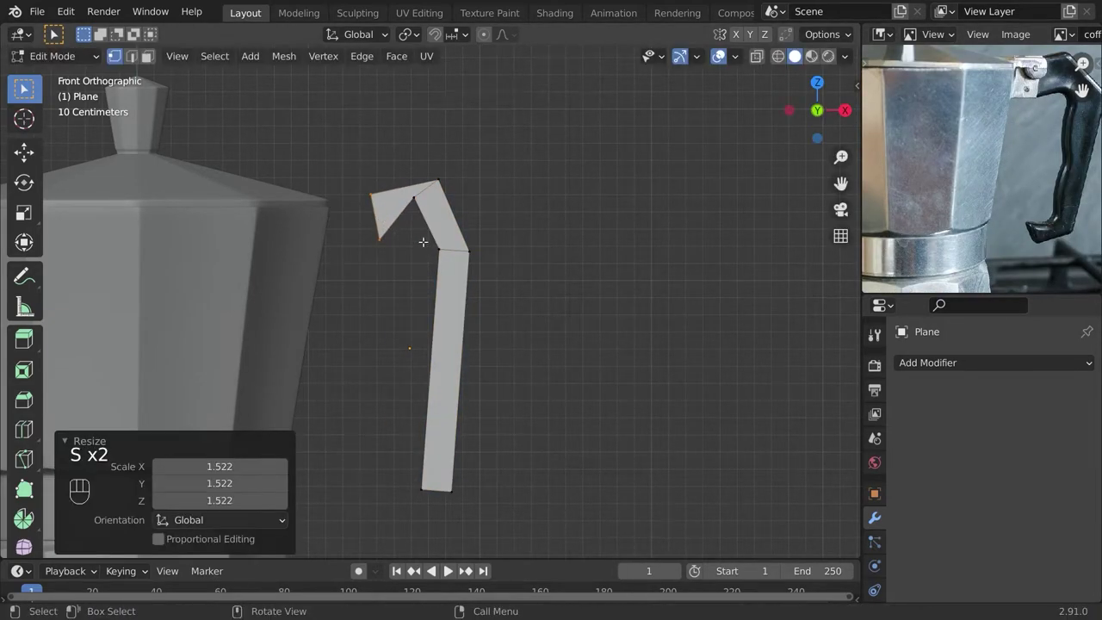
click(514, 230)
Move the vertices of the handle's upper end and elbow to form a thicker block facing the pot.
click(375, 231)
key(g)
click(373, 231)
click(414, 199)
key(g)
click(441, 245)
click(438, 182)
key(g)
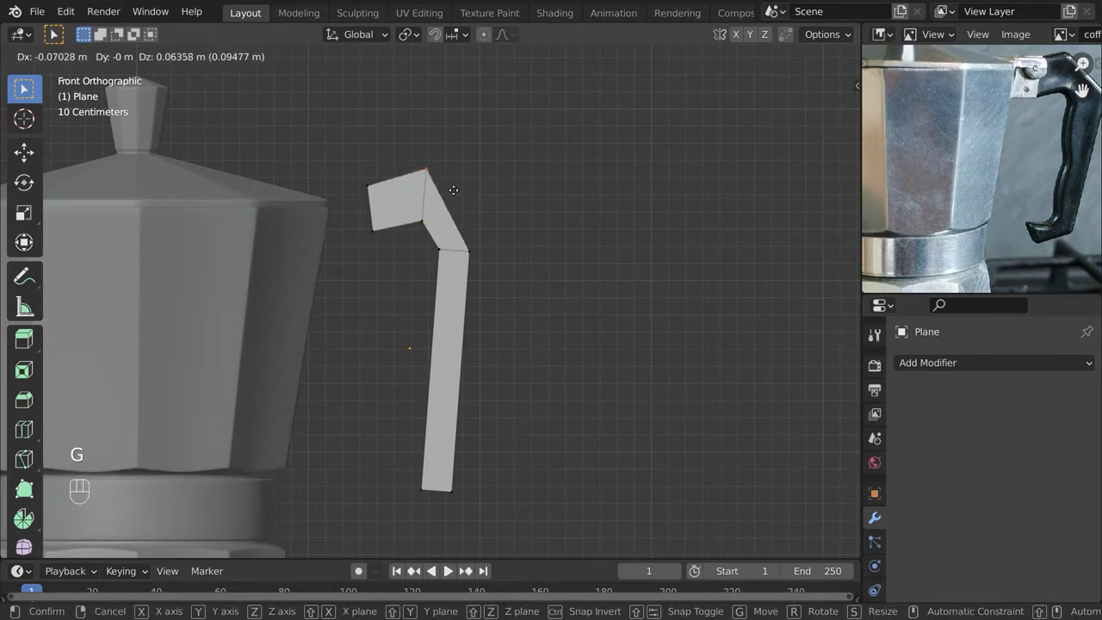
click(442, 193)
Shift the two inner bend vertices of the handle toward the pot to widen the curve.
click(428, 233)
key(g)
click(424, 241)
click(443, 258)
key(g)
click(435, 262)
Add a Subdivision Surface modifier to the handle and return to editing its mesh.
key(Tab)
click(995, 362)
click(763, 268)
key(Tab)
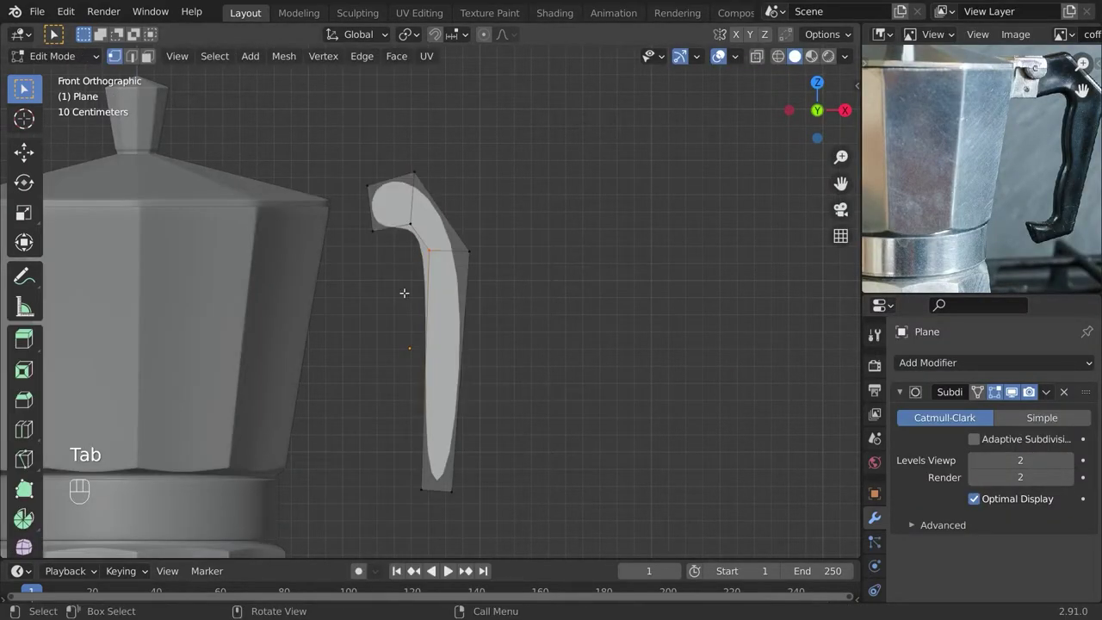
Select the handle's long lower section, rotate it by -9.78° and shift it toward the pot.
shift+middle_drag(449, 420, 452, 367)
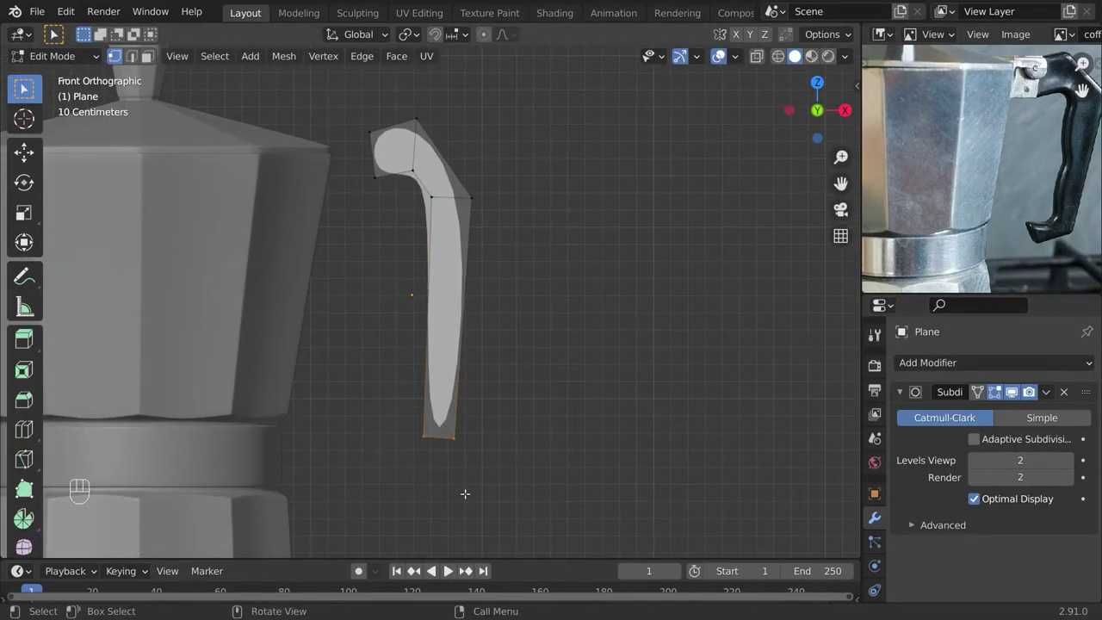
key(ctrl+KP_Add)
key(r)
click(621, 380)
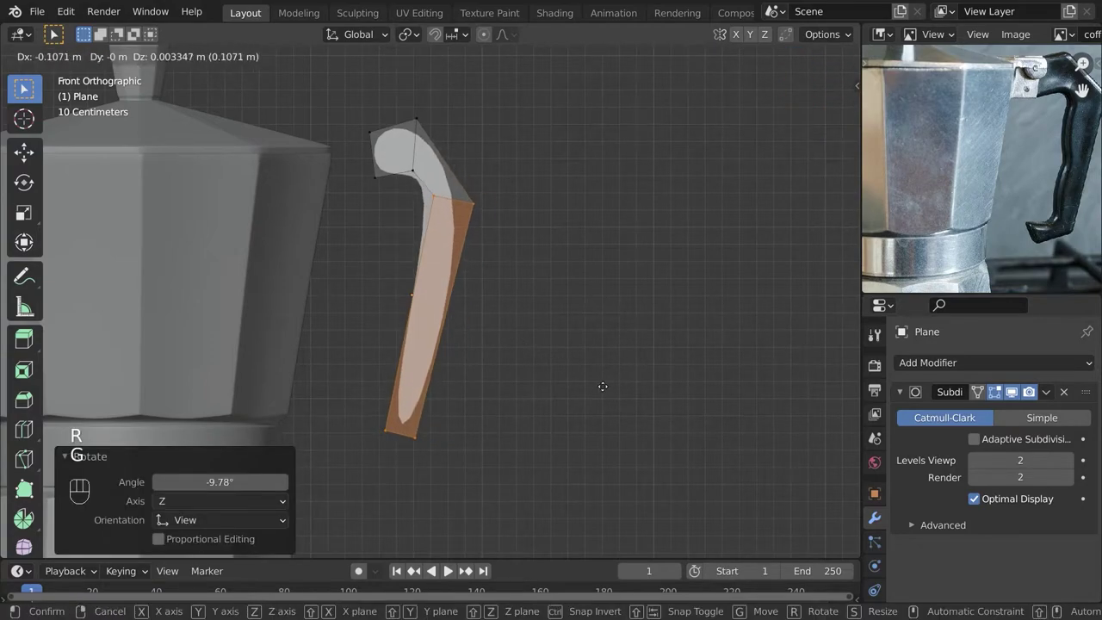
Adjust the handle's lower end edge, then extrude it down and toward the pot to form the hook.
drag(527, 478, 366, 405)
shift+middle_drag(424, 470, 447, 452)
click(458, 439)
key(e)
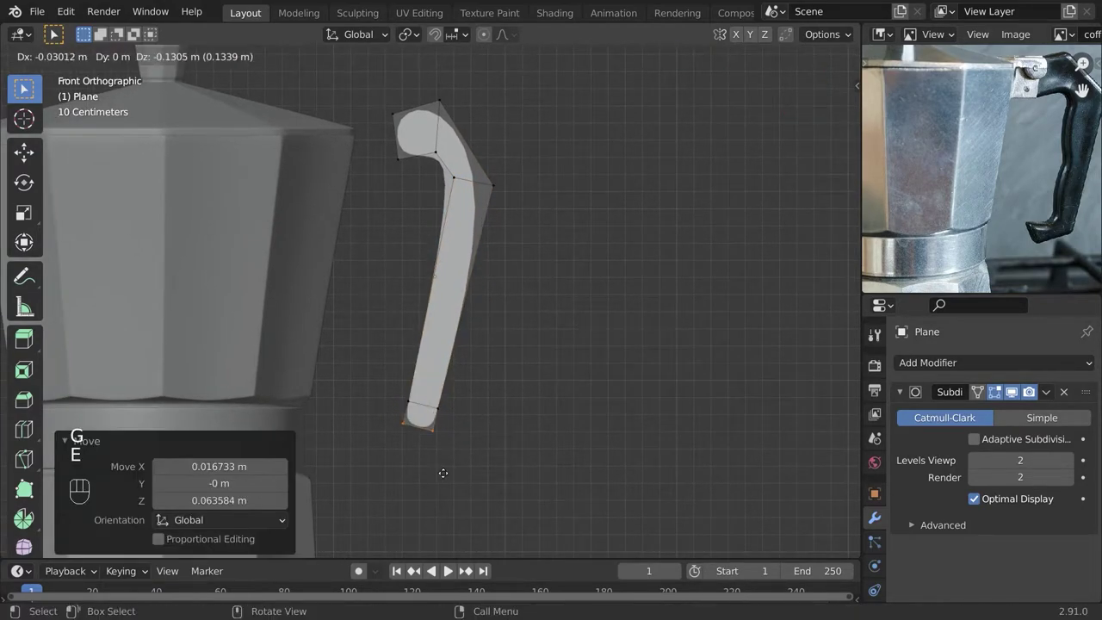
click(360, 456)
Complete the hook extrusion toward the pot, move the hook's outer corner vertex to shape the bottom bend, and save the file.
click(509, 462)
key(g)
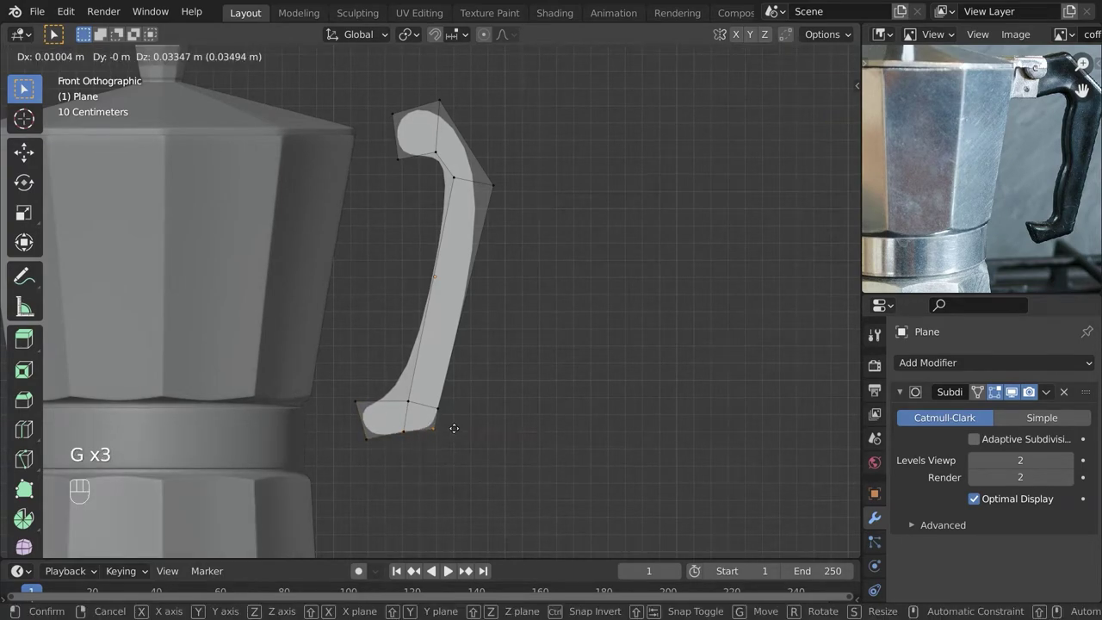
click(454, 430)
key(Tab)
scroll(457, 405, down, 5)
key(ctrl+s)
key(a)
key(a)
scroll(939, 161, down, 2)
scroll(436, 288, up, 4)
Add edge loops close to the handle's lower bend and to the hook's tip to sharpen both corners.
key(Tab)
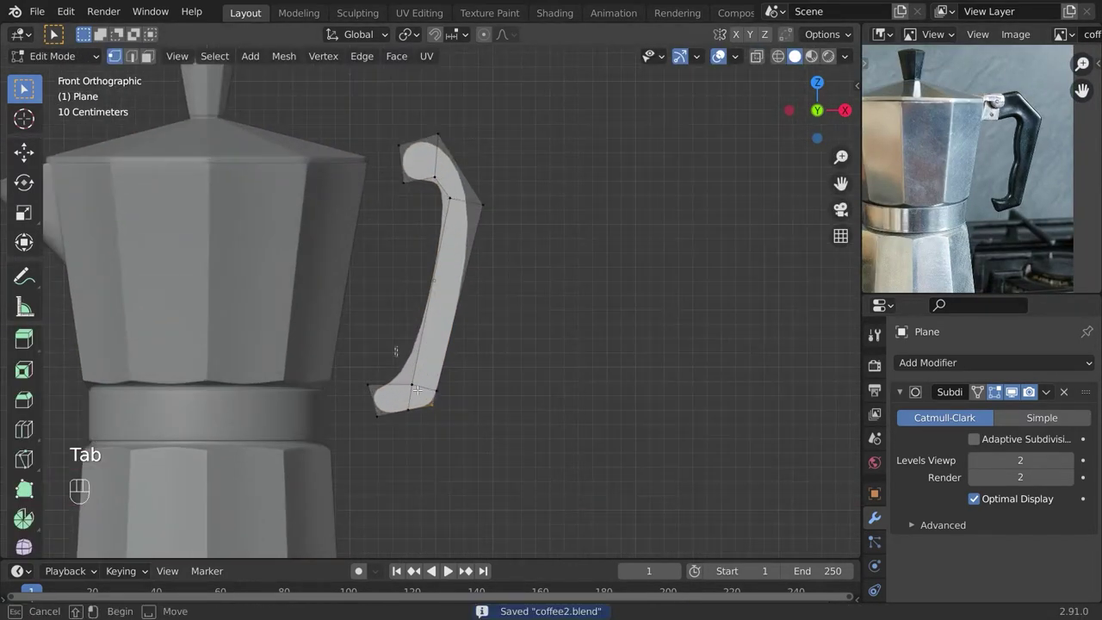
ctrl+middle_drag(401, 361, 470, 362)
click(441, 474)
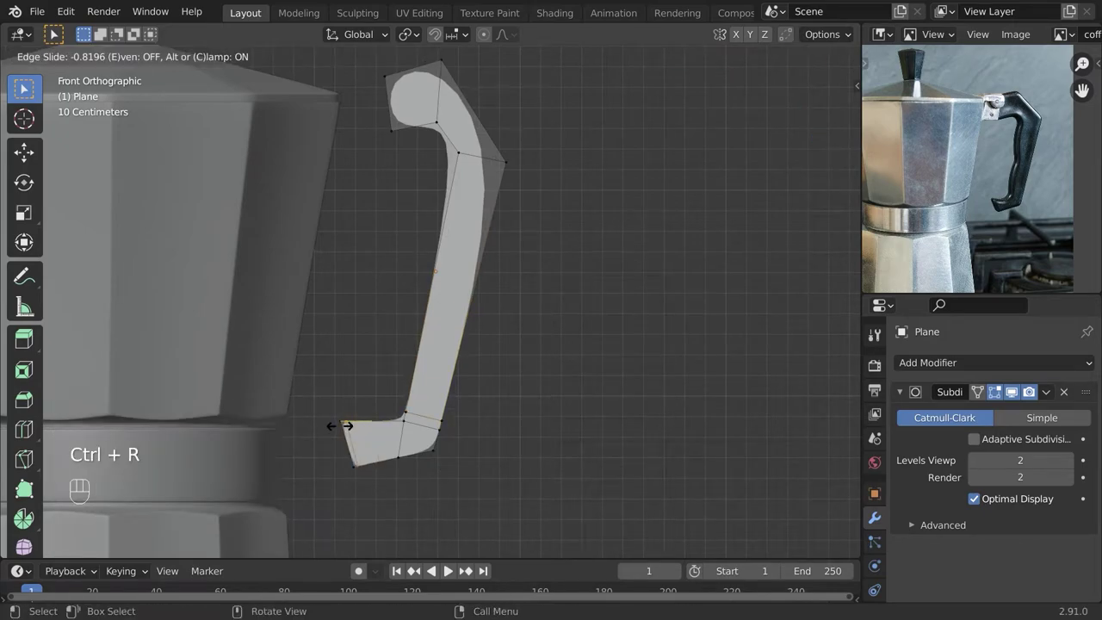
click(340, 425)
scroll(475, 391, up, 3)
scroll(449, 421, down, 3)
Add loop cuts across the grip at mid-length and lower down, and scale each one to vary the grip's width.
key(ctrl+r)
click(462, 362)
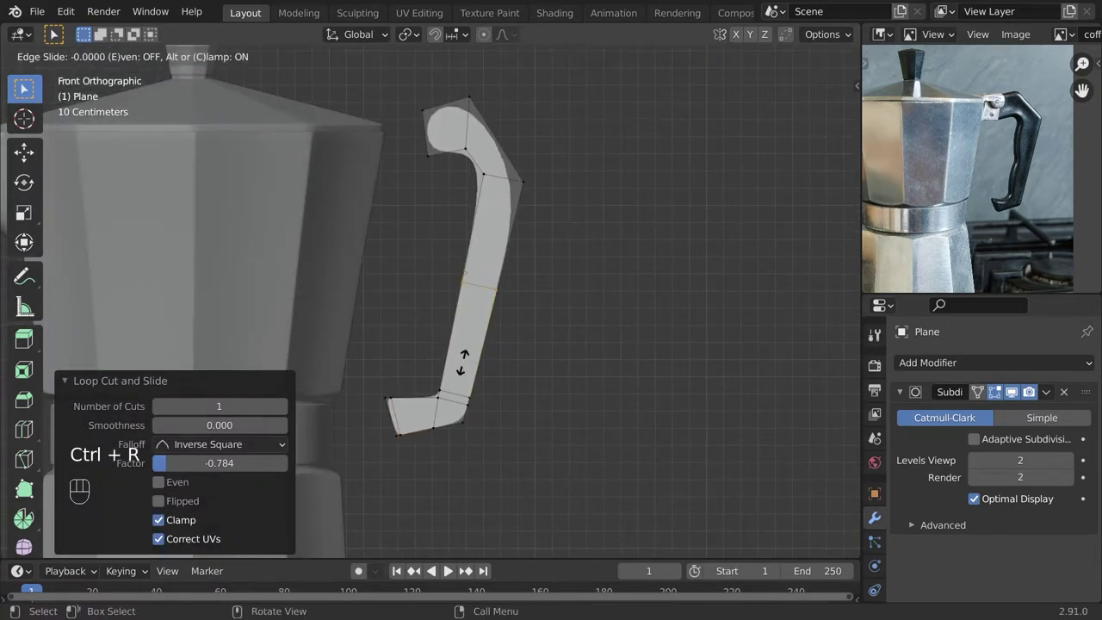
right_click(551, 384)
key(s)
click(581, 375)
key(ctrl+r)
double_click(474, 357)
key(s)
click(573, 364)
Add a loop cut across the upper grip, then scale it wider and shift it.
shift+middle_drag(517, 293, 508, 323)
click(469, 287)
key(s)
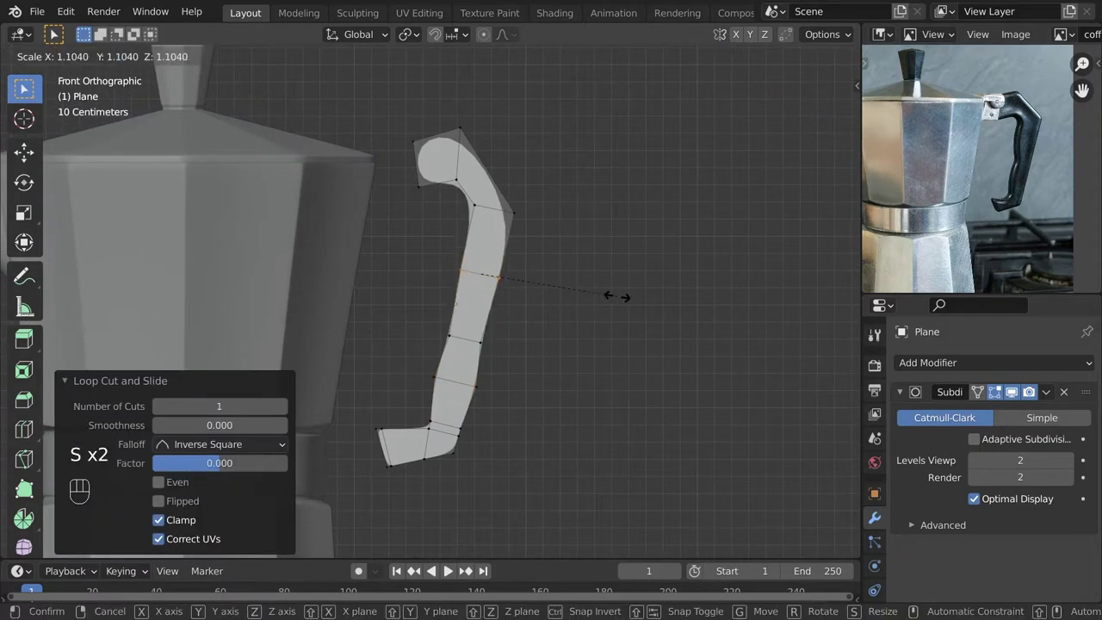
click(650, 300)
key(g)
click(608, 277)
Move the outer vertex of the lower grip loop to refine the handle's back edge, and save the file.
click(478, 384)
key(g)
click(509, 401)
key(Tab)
key(a)
scroll(510, 418, down, 6)
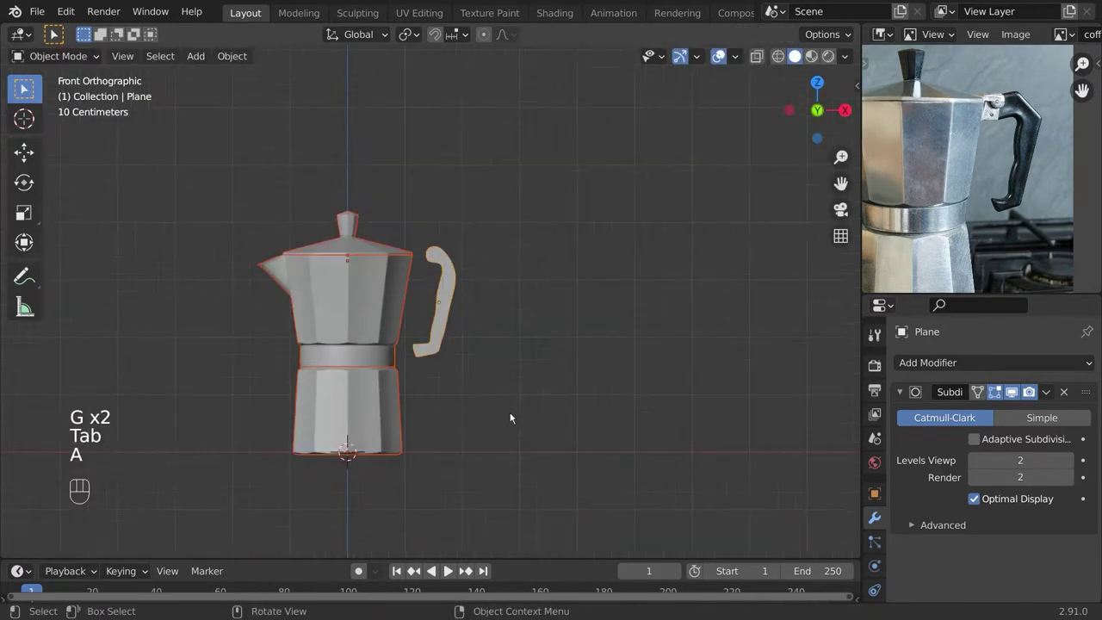
key(a)
key(ctrl+s)
Pull the inner vertices of the upper and lower grip loops toward the pot to form finger bumps.
scroll(489, 284, up, 7)
key(Tab)
key(g)
key(Tab)
key(Tab)
key(g)
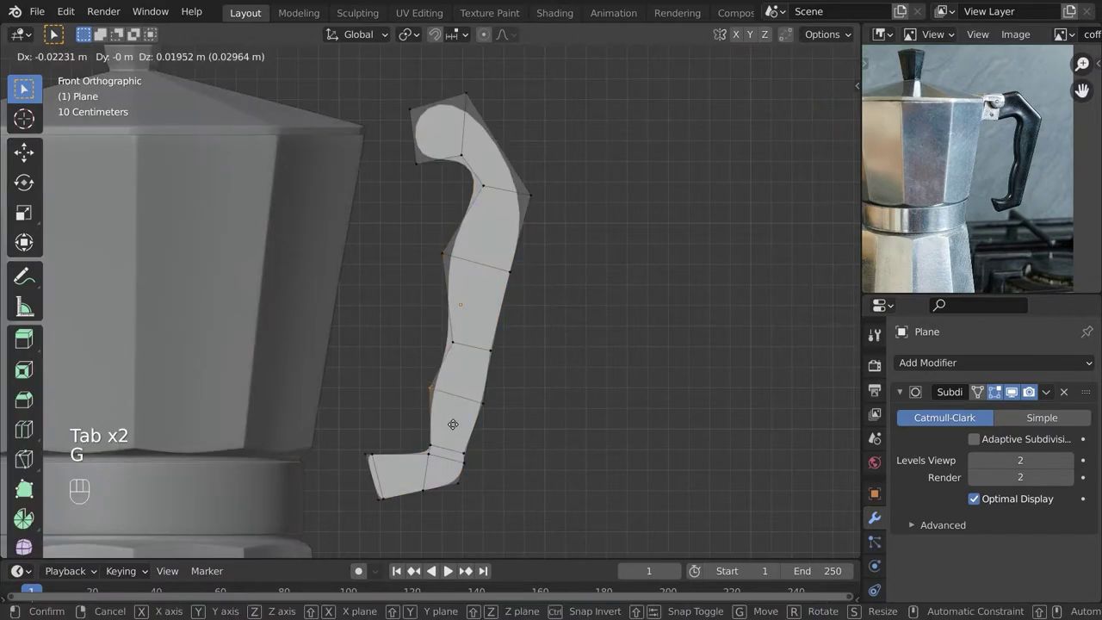
click(453, 424)
Add edge loops near the handle's top end, upper corner and upper bend to sharpen them, and save the file.
shift+middle_drag(446, 191, 446, 247)
click(417, 223)
shift+middle_drag(459, 186, 449, 207)
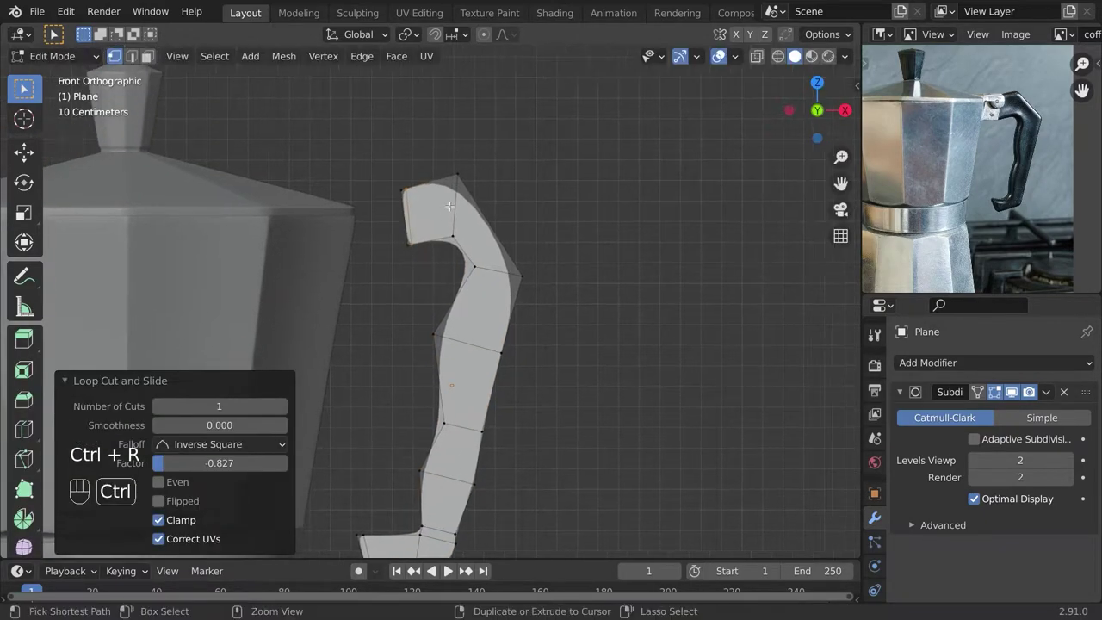
click(486, 267)
click(478, 259)
scroll(541, 336, down, 3)
key(Tab)
key(a)
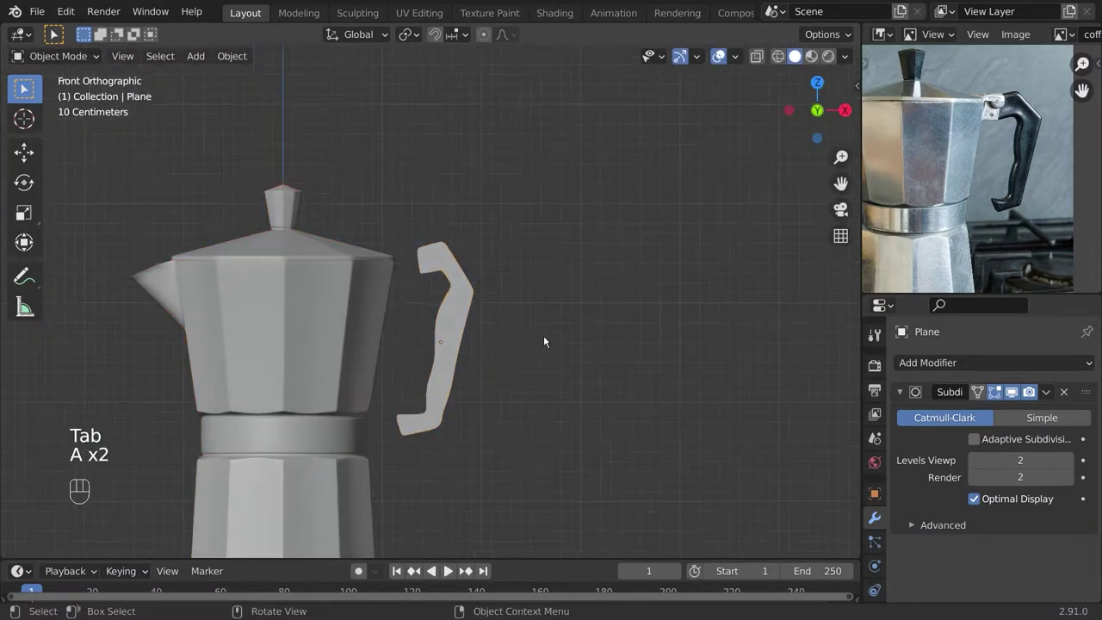
key(a)
key(ctrl+s)
Save the file again, then scale and reposition the edge loop at the handle's upper bend.
middle_drag(554, 404, 522, 435)
key(KP_1)
key(ctrl+s)
key(Tab)
scroll(483, 359, up, 5)
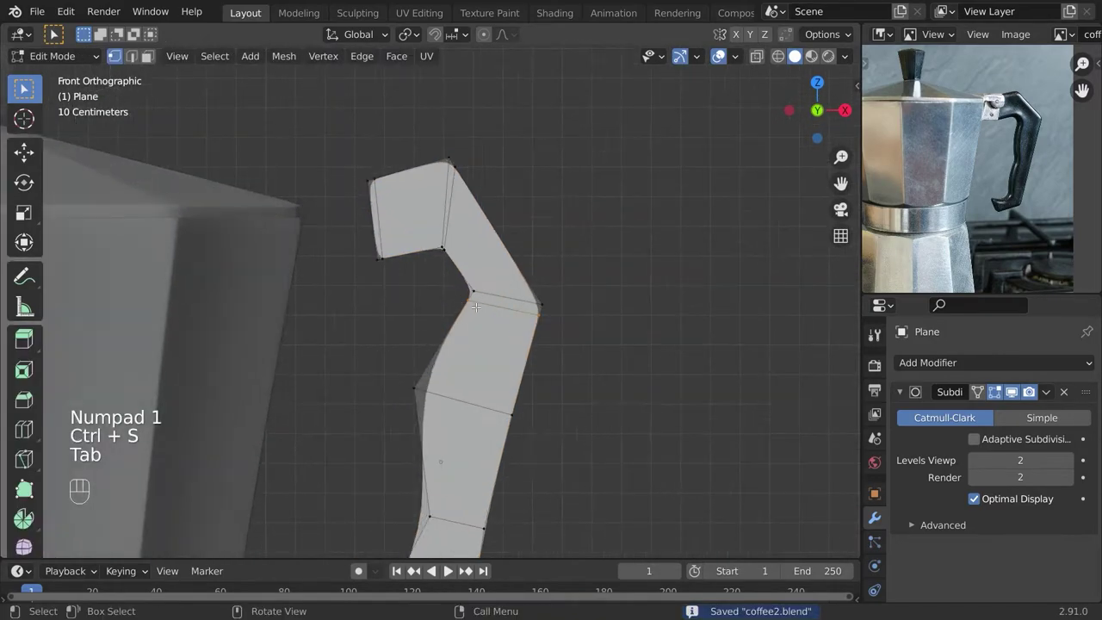
key(s)
click(540, 302)
key(g)
click(534, 292)
Move the handle's top end and adjust the vertices around its upper outer corner.
scroll(301, 86, down, 2)
drag(327, 105, 491, 260)
key(g)
click(537, 248)
drag(457, 133, 534, 190)
key(g)
click(546, 192)
key(g)
click(543, 190)
key(g)
click(543, 194)
scroll(530, 224, down, 2)
key(a)
key(g)
click(552, 238)
Select the vertices along the grip's outer edge and flatten them into a line with an X scale of 0.
click(543, 188)
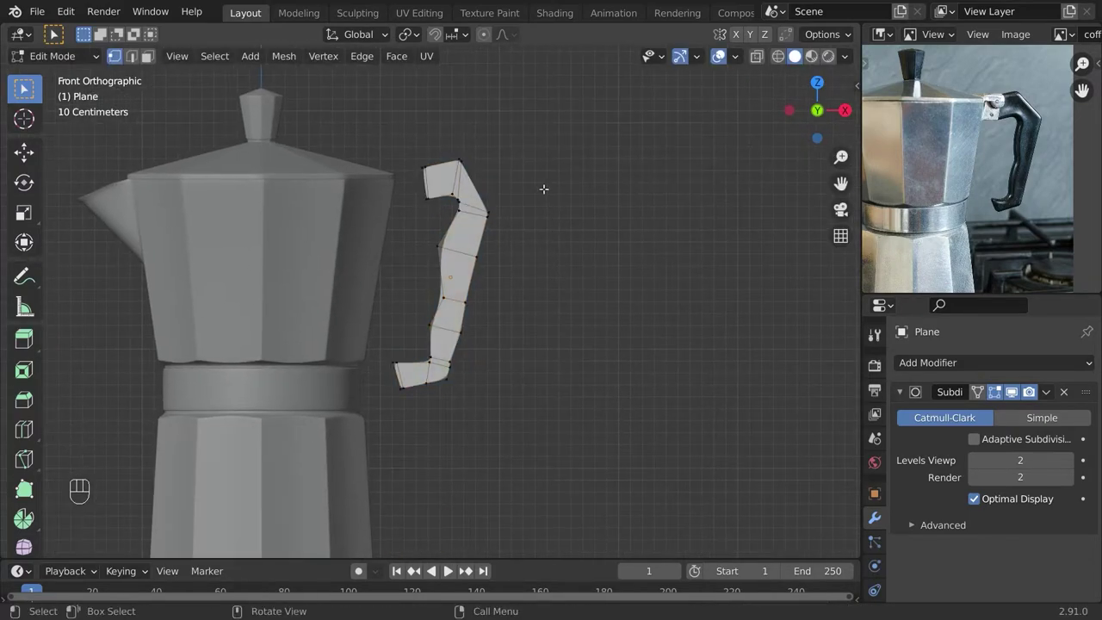
drag(543, 188, 439, 447)
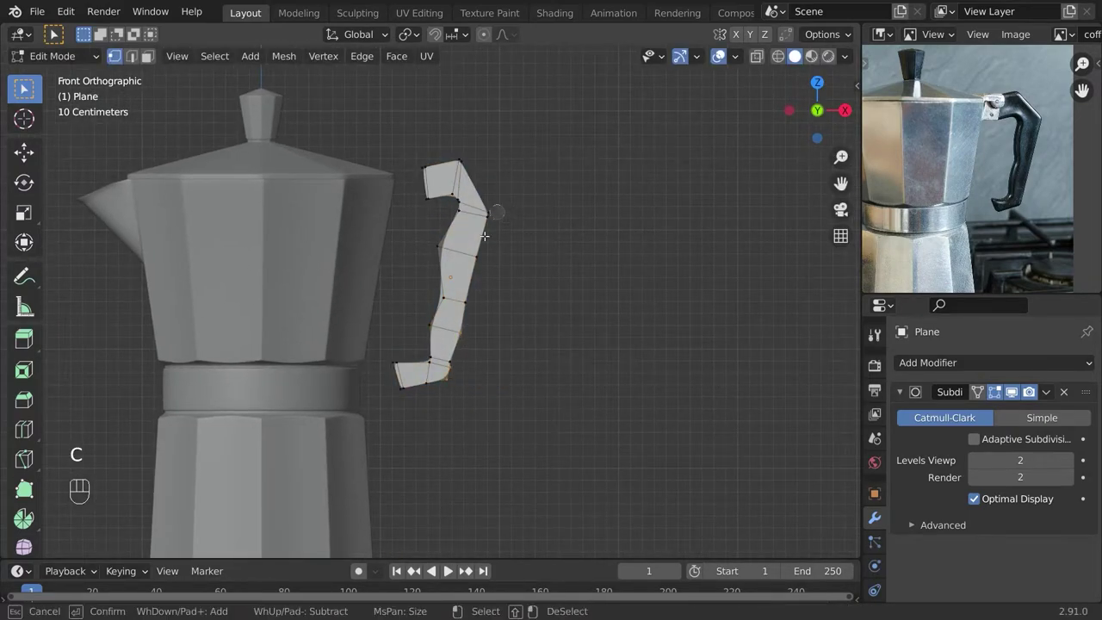
key(s)
key(x)
key(0)
key(Return)
Rotate the flattened outer edge by -13.24° and shift it to restore the grip's slant.
scroll(599, 310, up, 2)
key(r)
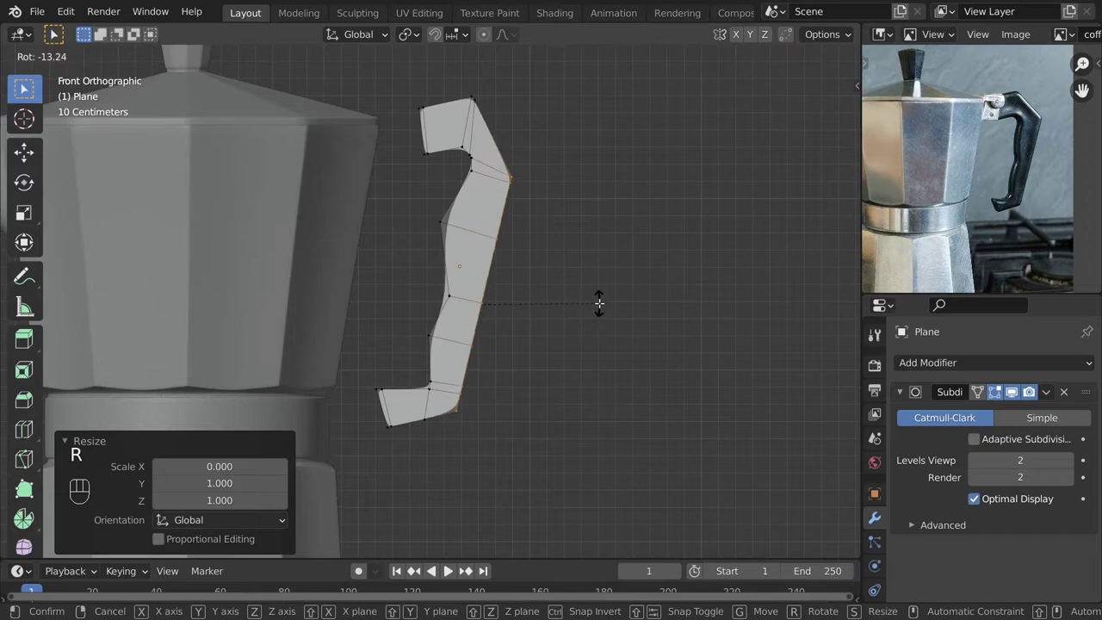
click(598, 303)
shift+middle_drag(599, 303, 579, 293)
key(g)
key(Tab)
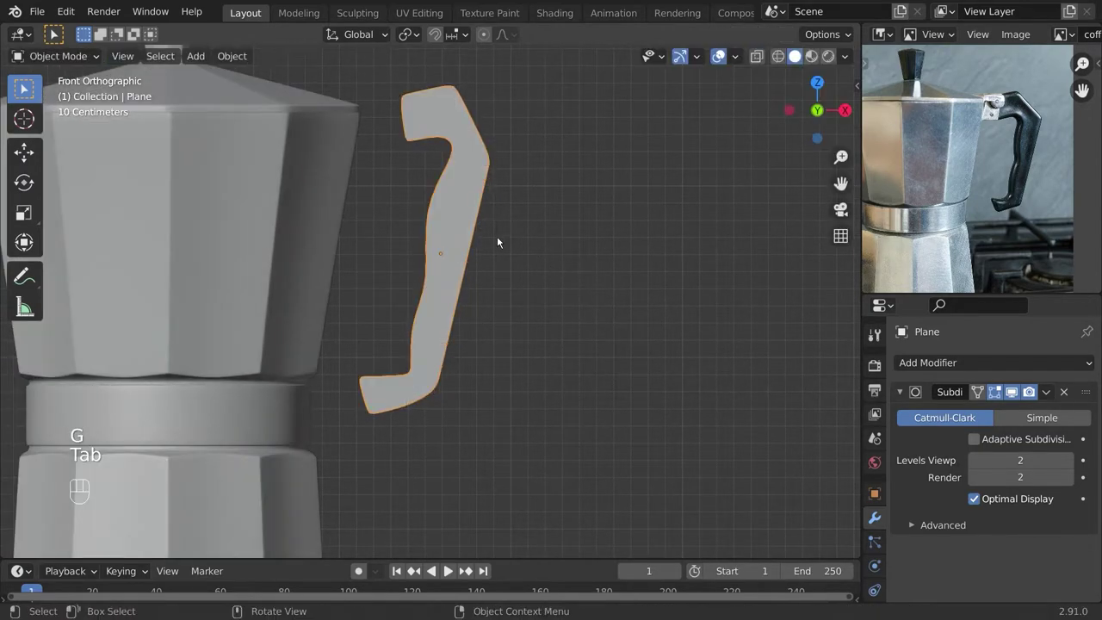
Add a lengthwise loop cut near the hook's lower edge and move the hook's two lower corner vertices down.
key(Tab)
scroll(440, 430, up, 2)
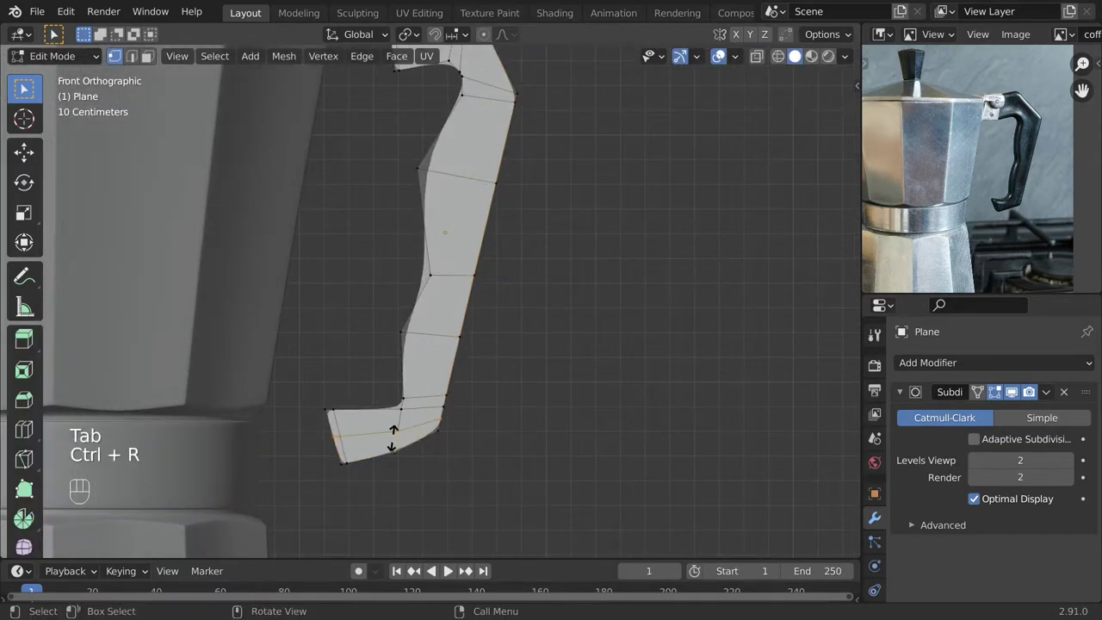
click(395, 448)
scroll(406, 461, up, 3)
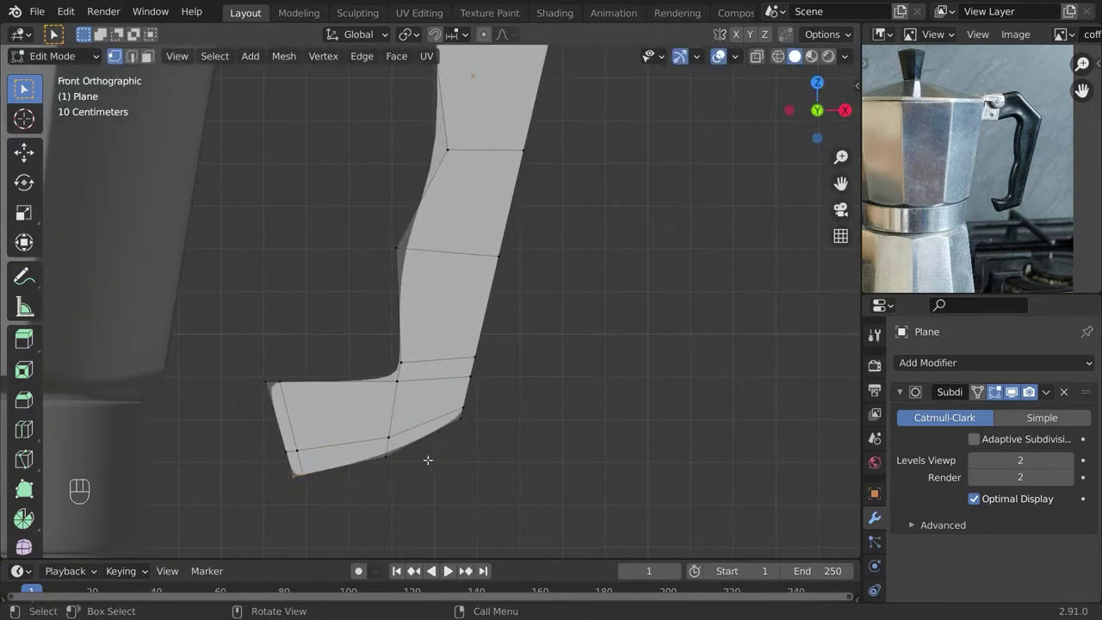
key(g)
click(456, 512)
click(463, 420)
key(g)
click(465, 454)
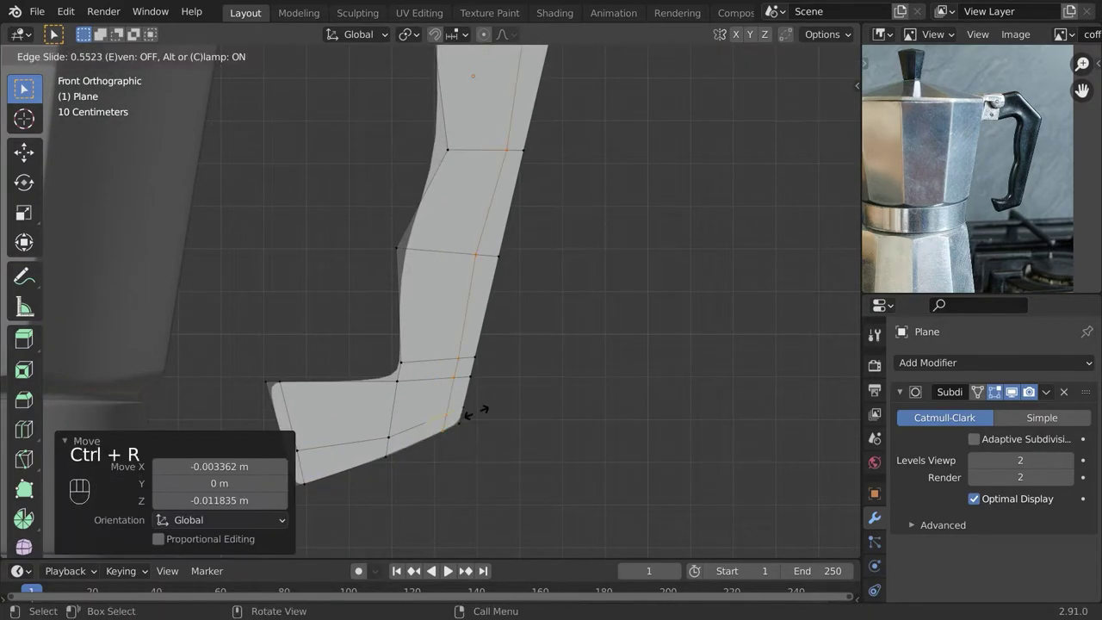
Add a lengthwise loop cut close to the handle's outer edge and save the file.
click(476, 412)
key(Tab)
key(a)
key(a)
scroll(517, 369, down, 5)
shift+middle_drag(517, 370, 542, 426)
key(ctrl+s)
Add a loop cut across the middle of the hook and move its vertices down to reshape the hook's contour.
key(Tab)
scroll(424, 448, up, 3)
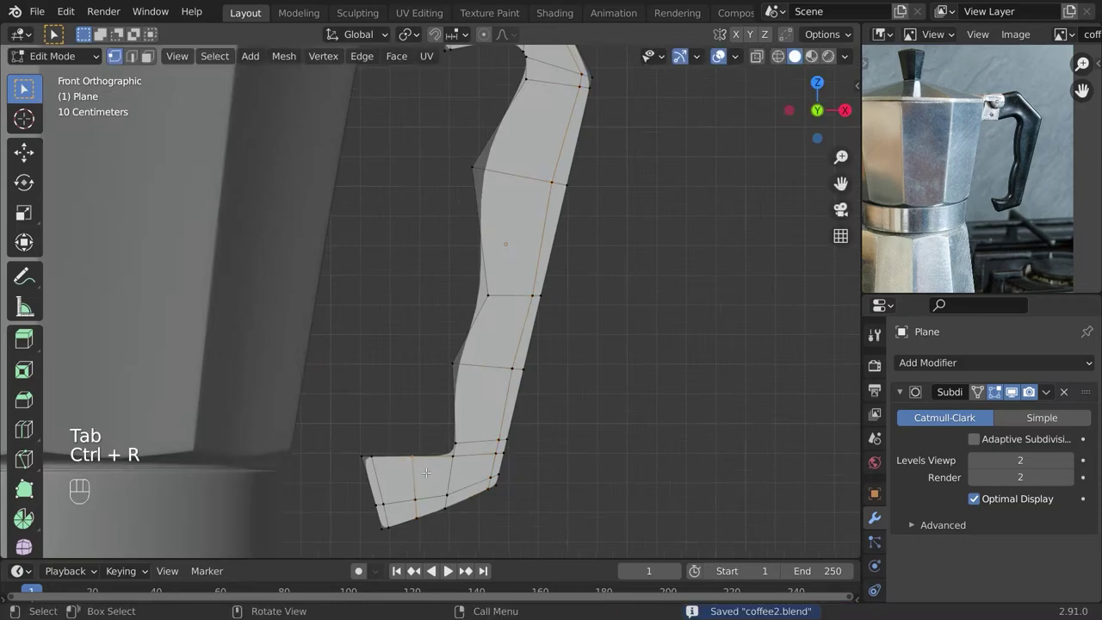
key(g)
click(430, 541)
scroll(454, 508, down, 4)
key(Tab)
key(Tab)
scroll(458, 504, up, 1)
key(g)
click(479, 508)
key(Tab)
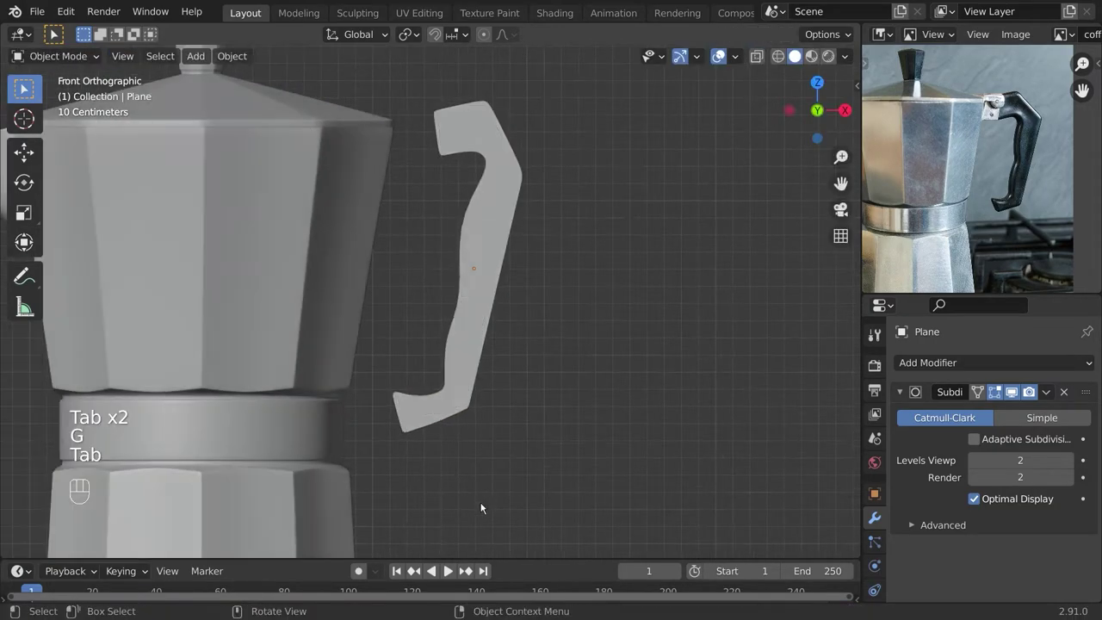
Nudge vertices along the grip's inner edge to refine the finger contour.
key(Tab)
shift+middle_drag(473, 409, 461, 443)
click(435, 368)
key(g)
click(431, 369)
key(Tab)
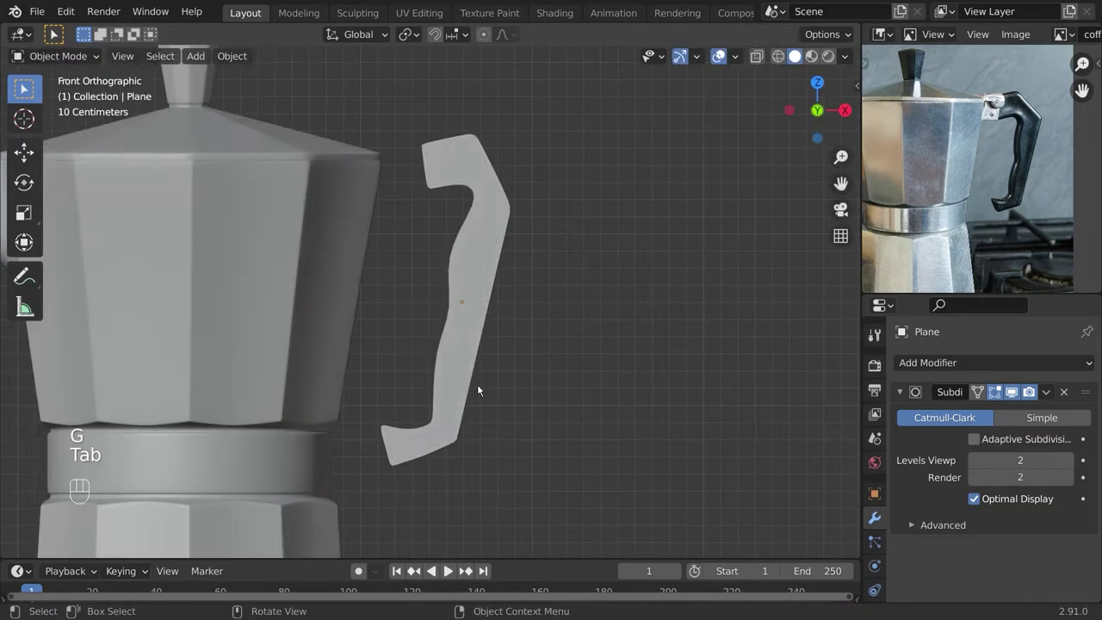
key(Tab)
key(g)
click(470, 275)
key(Tab)
Reposition the inner vertices under the handle's top arm to round the upper inside bend.
key(Tab)
scroll(513, 264, up, 3)
scroll(512, 264, up, 2)
key(g)
click(492, 238)
key(g)
click(514, 266)
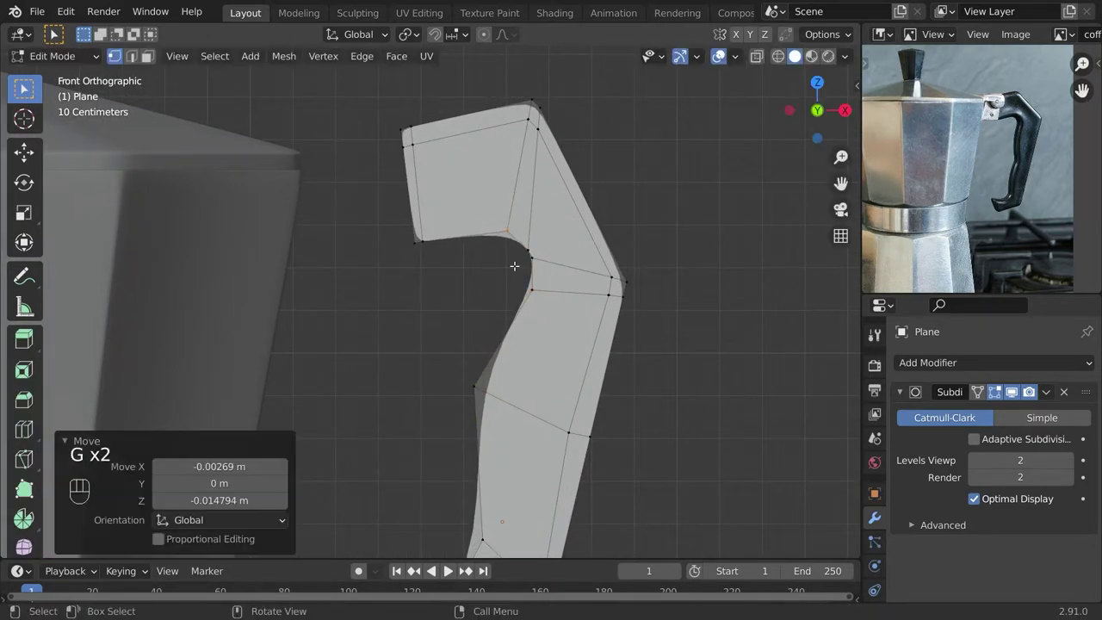
Select the end of the handle's top arm and move it down and toward the pot.
drag(445, 276, 450, 280)
right_click(450, 281)
drag(365, 105, 477, 302)
key(g)
click(453, 325)
key(Tab)
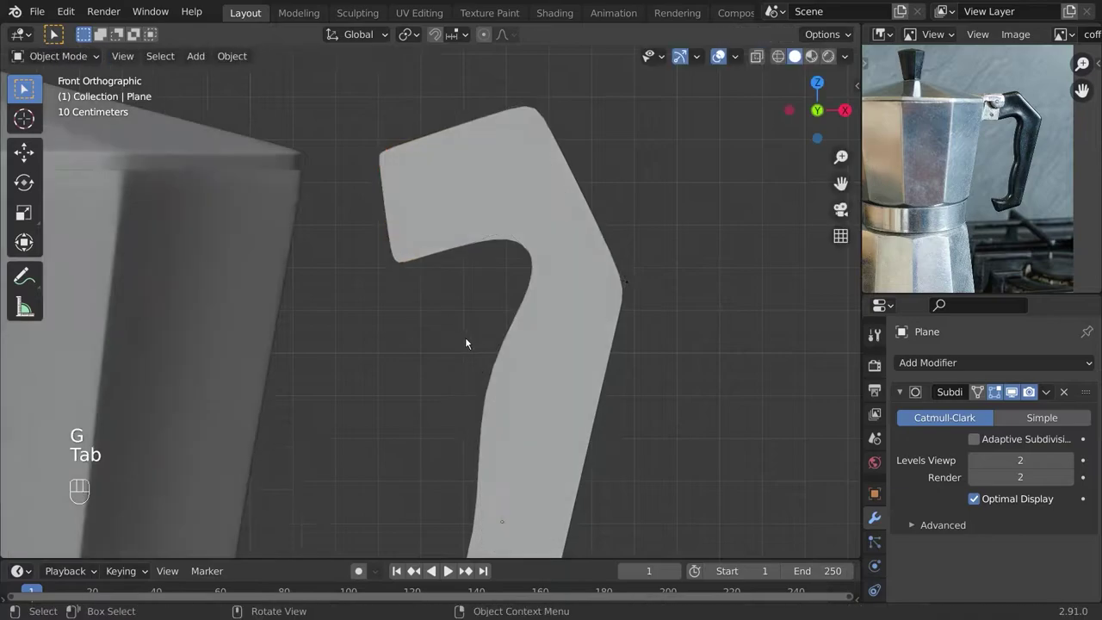
Select the vertices along the outer edge between the handle's upper corner and bend, and move them.
scroll(562, 345, down, 3)
key(Tab)
drag(611, 320, 488, 131)
key(g)
click(561, 226)
key(Tab)
key(Tab)
Scale and move the selected outer edge between the handle's upper corner and outer bend.
key(s)
click(637, 389)
key(g)
click(650, 400)
key(Tab)
key(Tab)
Rotate the selected upper outer edge of the handle and shift it to refine its slope.
key(r)
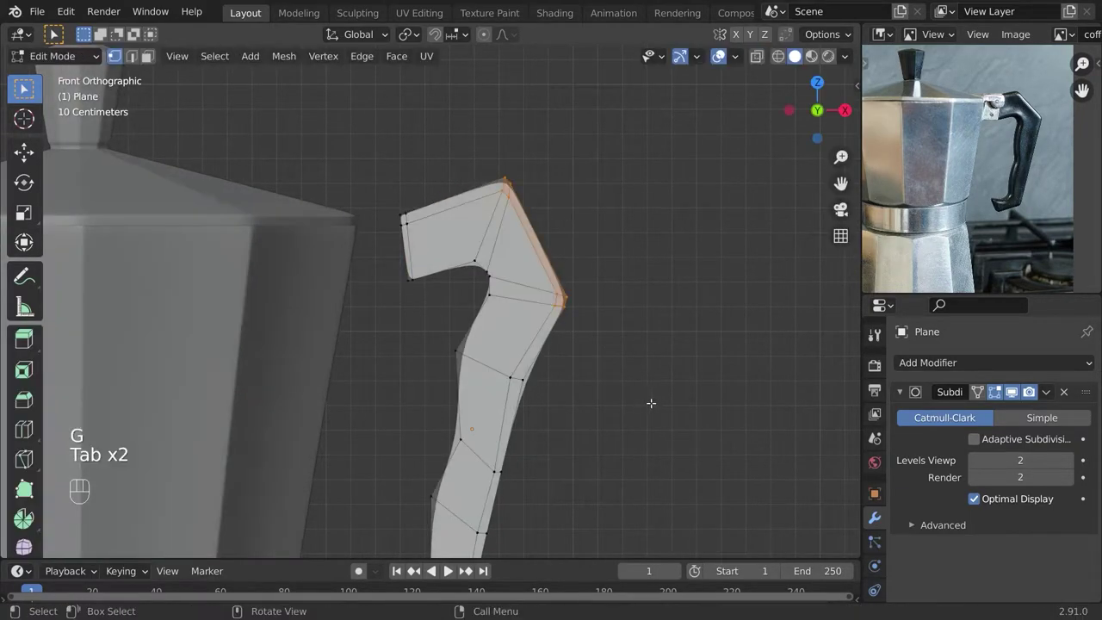
click(639, 405)
key(Tab)
scroll(636, 404, down, 4)
key(Tab)
key(g)
click(589, 358)
key(Tab)
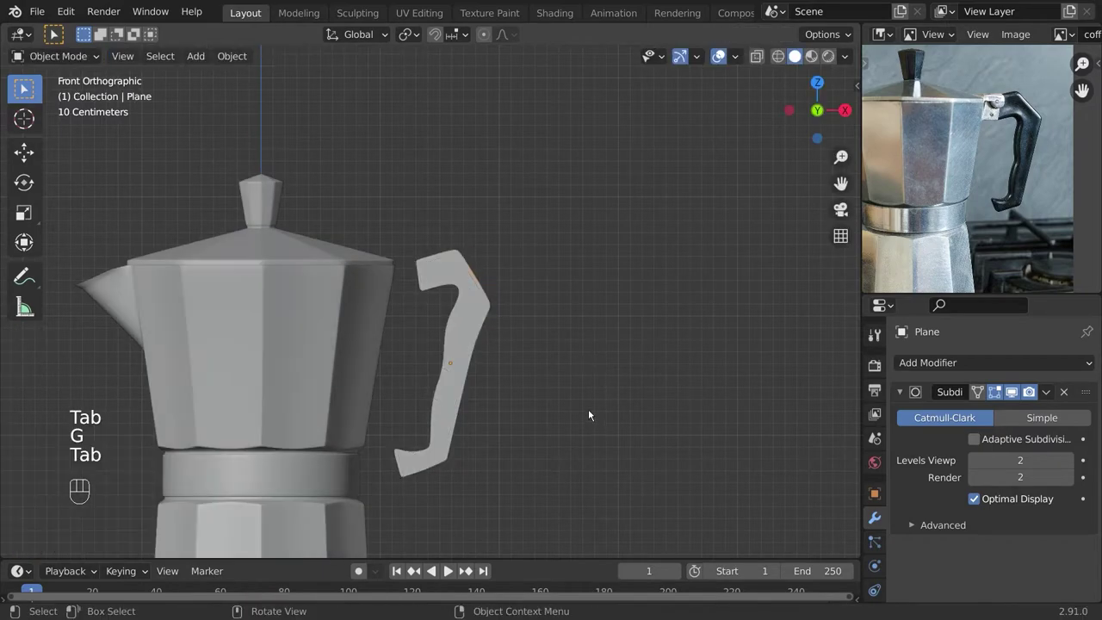
Select the vertices at the handle's outer bend and move them up and toward the pot.
scroll(588, 409, up, 2)
key(Tab)
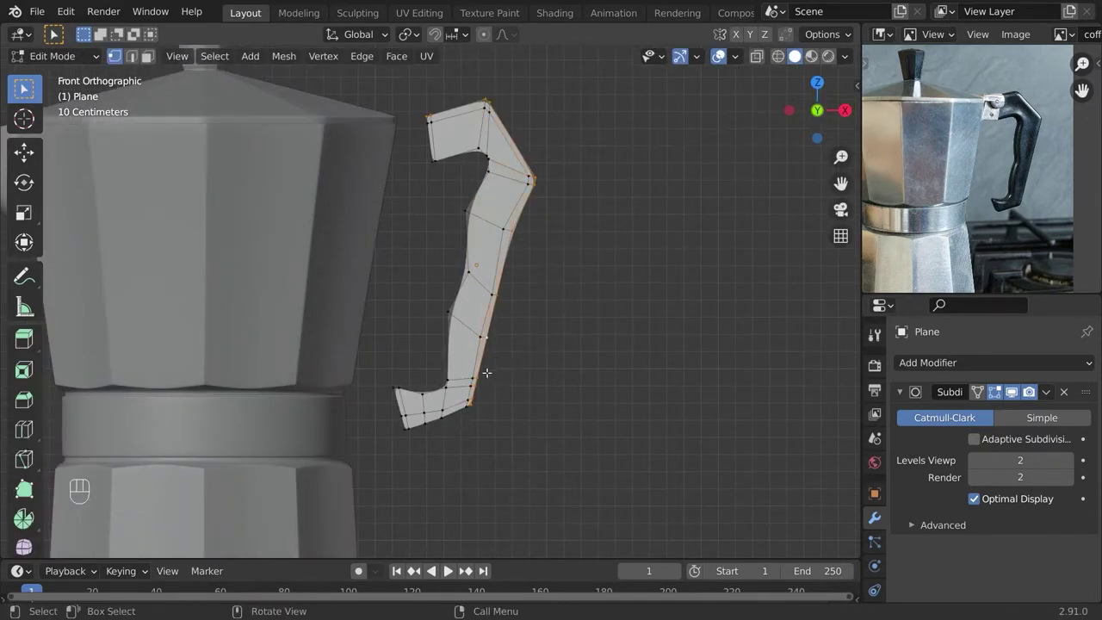
click(487, 373)
scroll(485, 418, up, 2)
drag(561, 110, 592, 148)
shift+middle_drag(655, 188, 630, 216)
key(g)
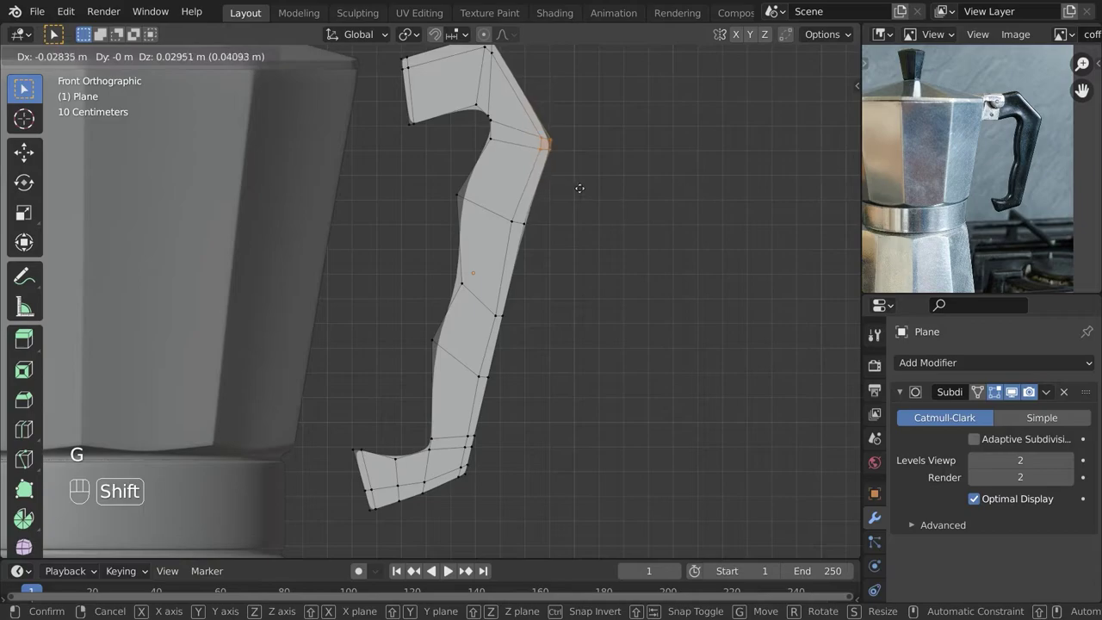
click(580, 188)
key(Tab)
key(Tab)
key(Tab)
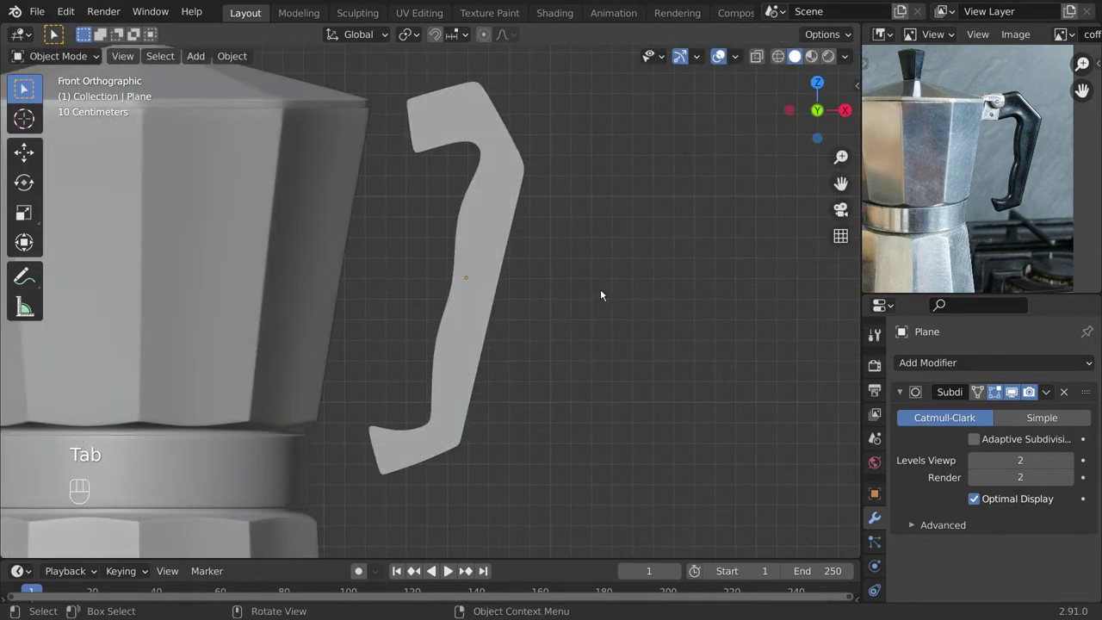
Nudge the handle's vertices in small moves to fine-tune the contour around the bend.
key(Tab)
key(g)
key(Tab)
key(Tab)
key(g)
key(Tab)
key(Tab)
Select the vertices on the middle of the grip's inner edge and reposition them.
drag(416, 264, 442, 343)
key(g)
click(473, 303)
key(g)
click(449, 347)
key(Tab)
key(Tab)
Shift the inner-edge vertices just below the handle's upper bend to deepen the curve.
key(g)
click(429, 211)
key(g)
key(Tab)
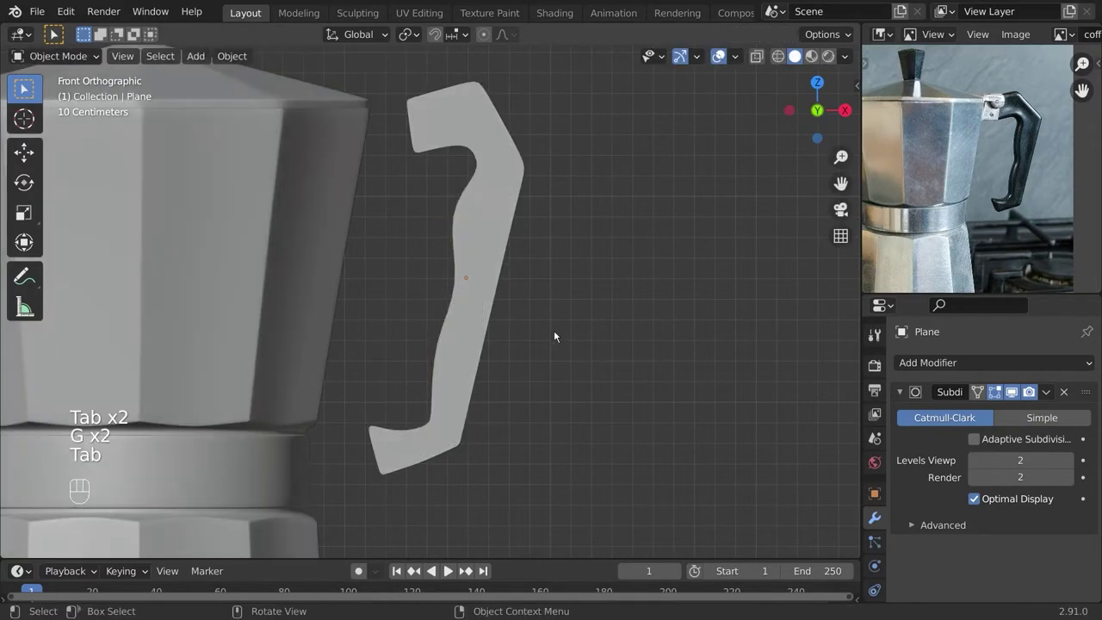
Make further small vertex moves on the handle's outline and save the file.
key(Tab)
key(g)
click(529, 315)
key(Tab)
key(Tab)
key(g)
click(579, 353)
key(Tab)
key(a)
key(a)
key(ctrl+s)
Adjust the lower corner at the end of the handle's top arm.
scroll(551, 396, down, 4)
middle_drag(508, 388, 568, 423)
scroll(440, 244, up, 4)
key(Tab)
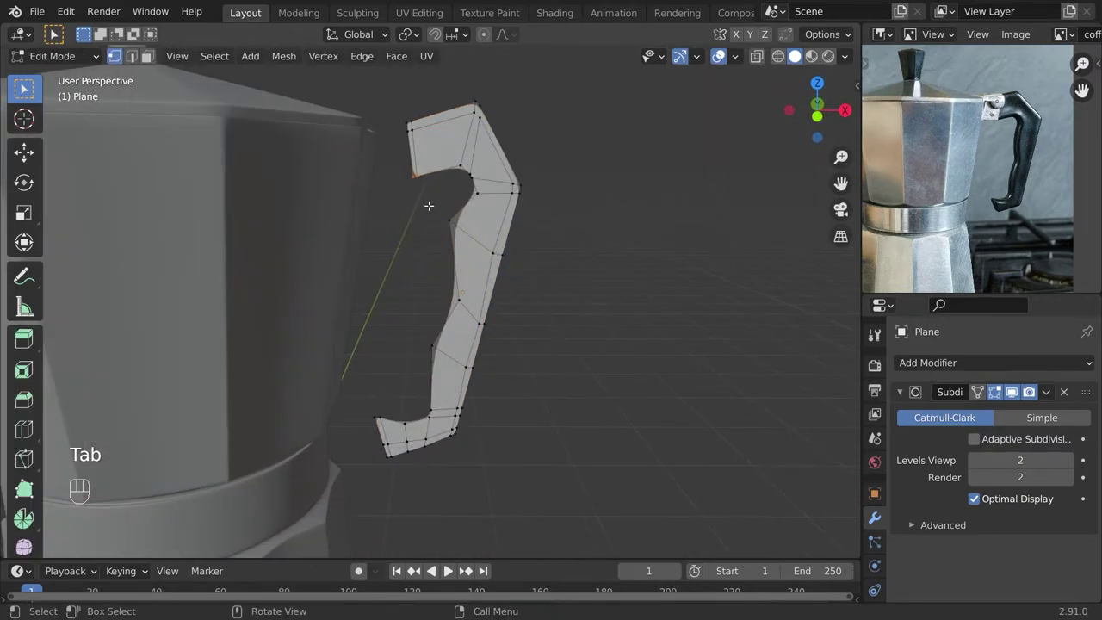
key(g)
click(422, 205)
key(Tab)
scroll(484, 330, down, 2)
key(a)
key(a)
key(KP_1)
key(Tab)
key(g)
key(Tab)
key(Tab)
Select the grip's whole outer edge from the bend down to the hook and move it outward to widen the grip.
scroll(486, 298, up, 2)
drag(544, 155, 481, 309)
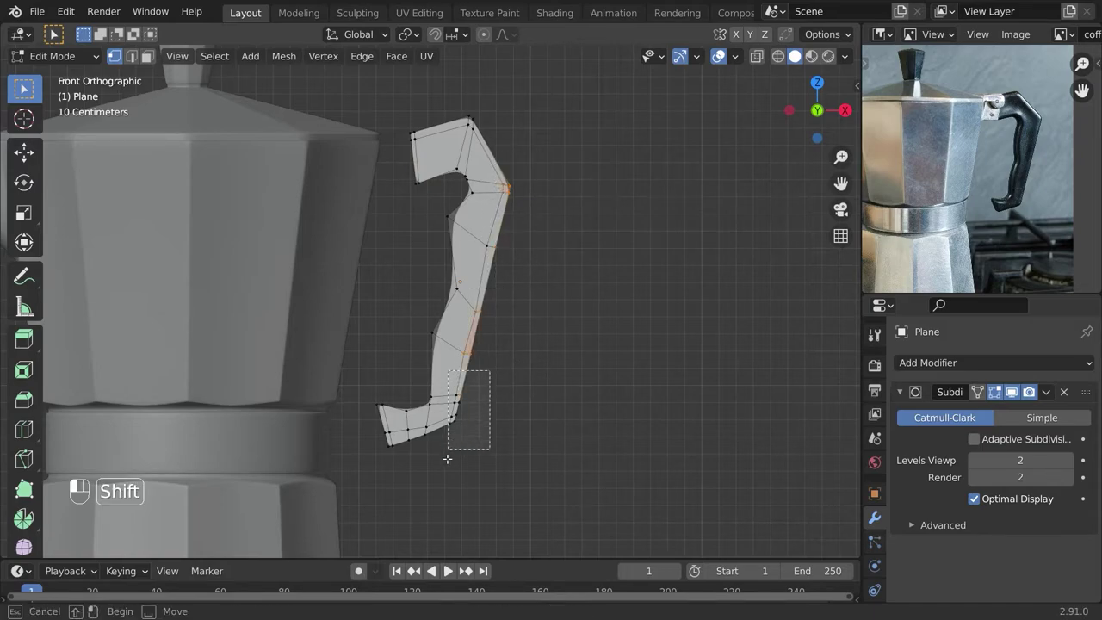
key(g)
key(ctrl+z)
key(g)
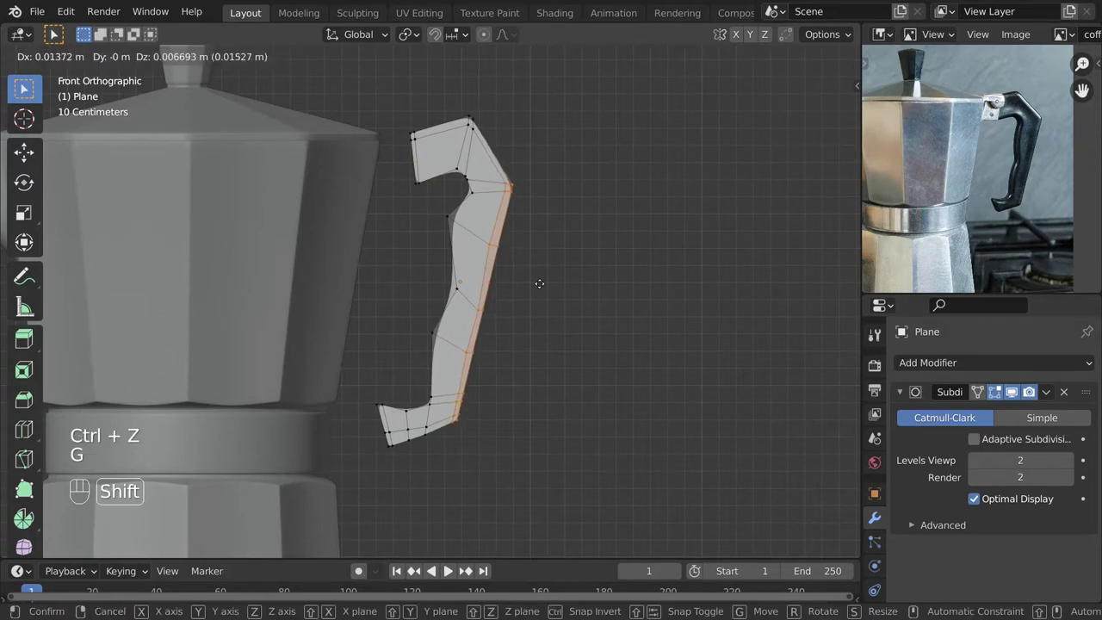
click(555, 274)
key(Tab)
key(Tab)
scroll(501, 208, up, 2)
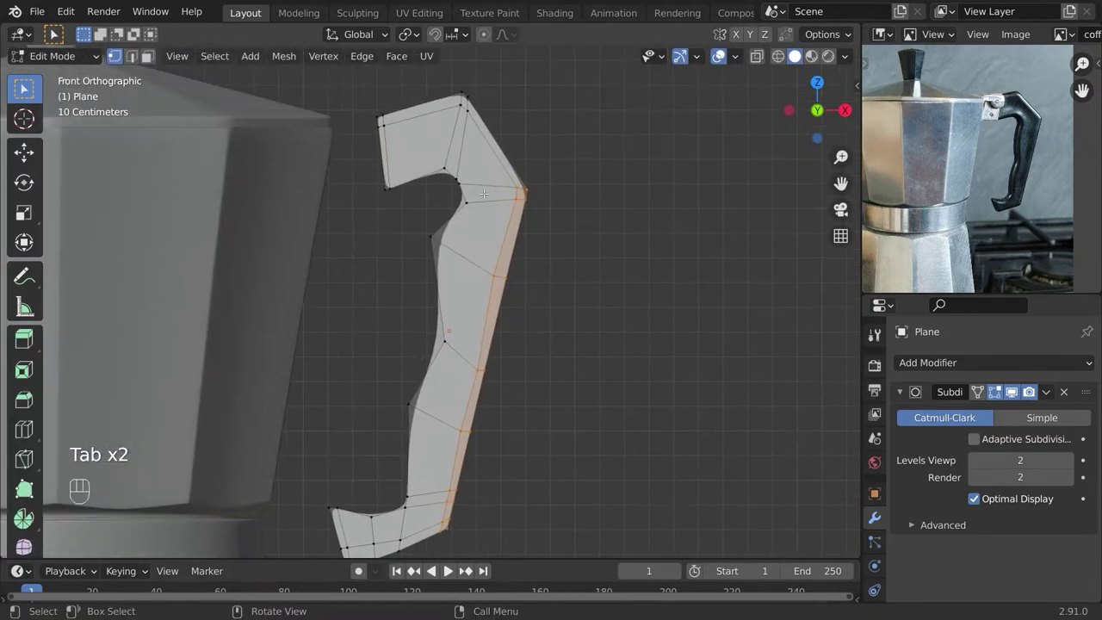
Edge-slide the crossing edges at the handle's outer bend closer together, using a factor of -0.354 for the upper one.
scroll(547, 201, up, 3)
key(g)
key(g)
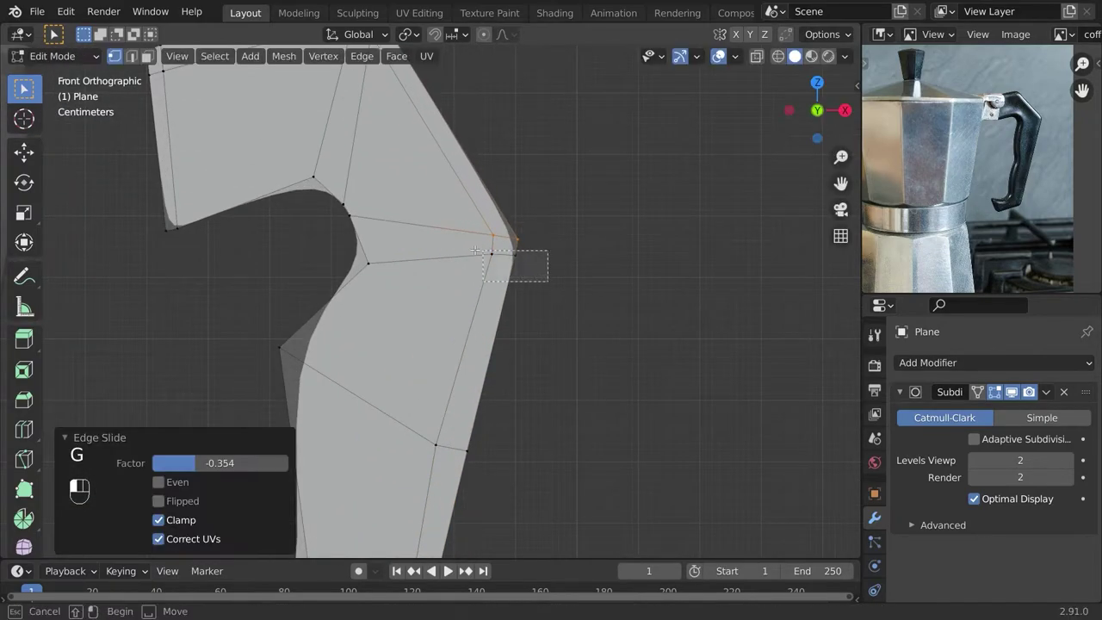
click(525, 220)
key(Tab)
key(Tab)
Try a loop cut along the handle's outer edge and undo it.
click(508, 245)
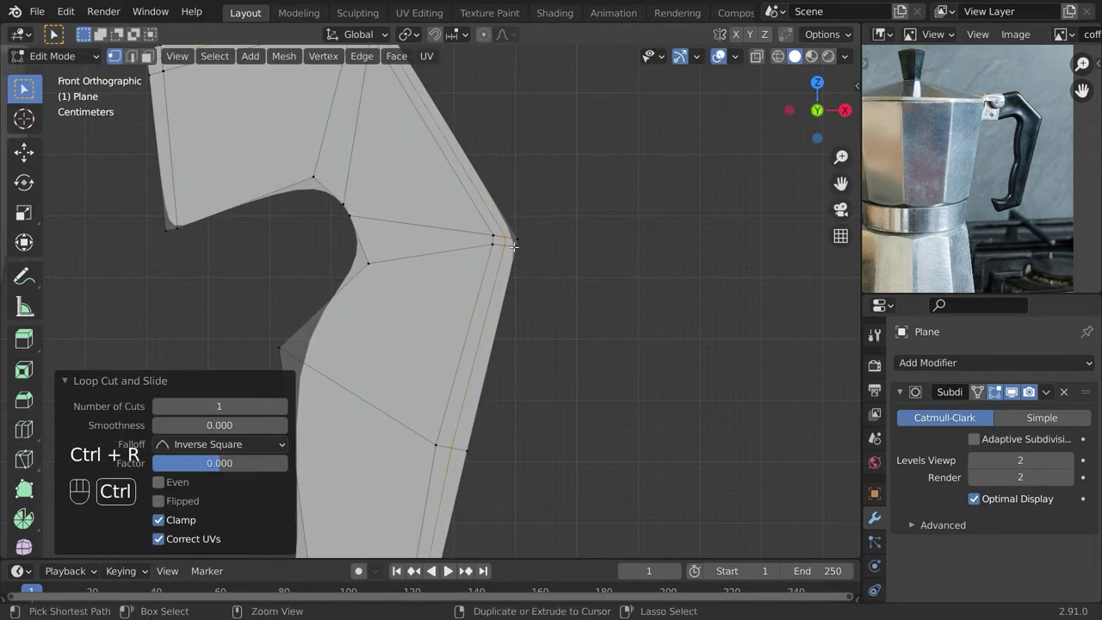
key(ctrl+z)
scroll(523, 272, down, 2)
key(Tab)
key(Tab)
Make several small adjustments to the vertices at the outer bend to refine its corner rounding.
key(g)
key(g)
key(g)
key(g)
key(g)
key(Tab)
scroll(406, 296, down, 3)
shift+middle_drag(438, 341, 451, 292)
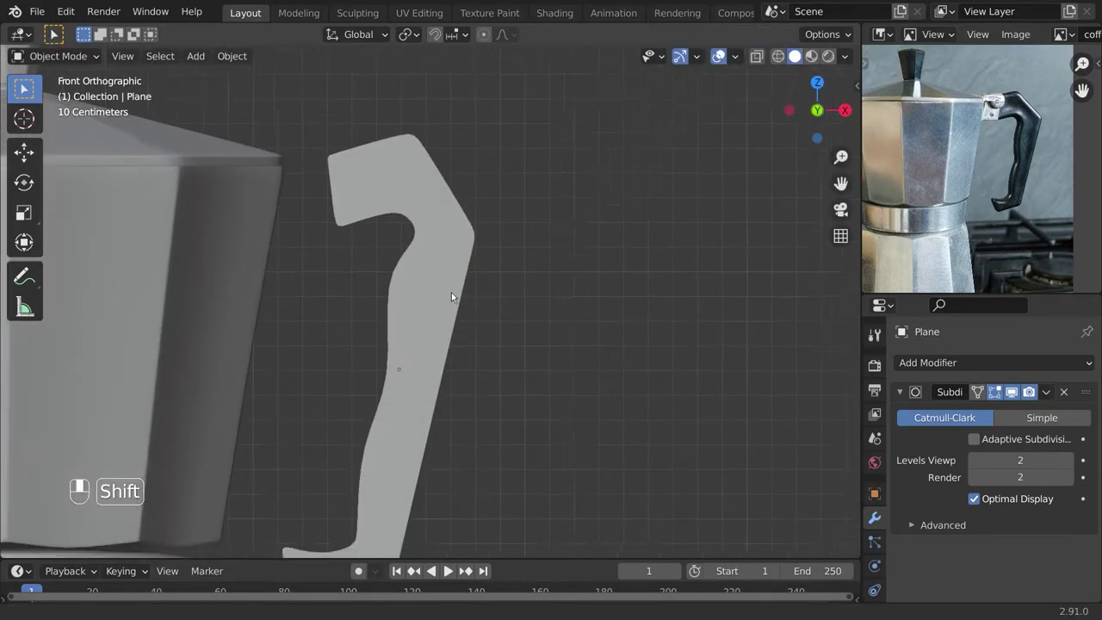
Select the vertices on the underside of the handle's top arm near the inner bend and move them.
key(Tab)
drag(352, 184, 408, 258)
key(g)
click(418, 267)
key(Tab)
Select the vertices of the handle's lower hook and move them to adjust its position.
scroll(519, 412, down, 4)
key(Tab)
drag(337, 335, 417, 428)
scroll(418, 432, up, 1)
key(g)
click(420, 457)
key(Tab)
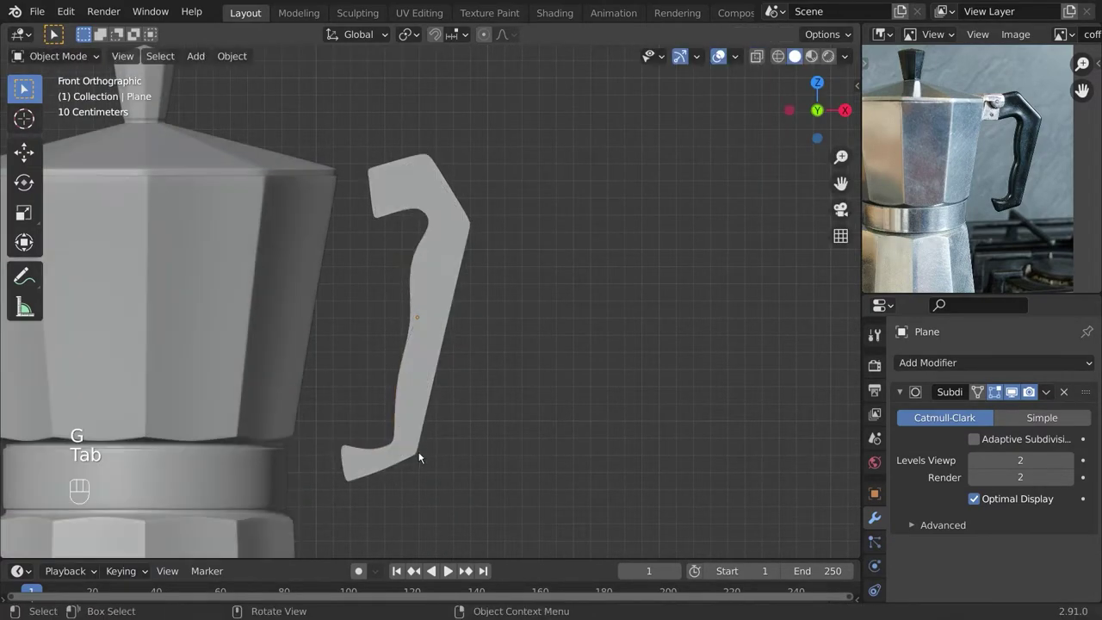
Move and scale vertices along the handle's inner contour to tighten the upper inside bend, and save the file.
key(Tab)
key(g)
key(Tab)
key(Tab)
key(s)
key(Tab)
key(Tab)
key(g)
key(Tab)
key(Tab)
key(Tab)
key(ctrl+s)
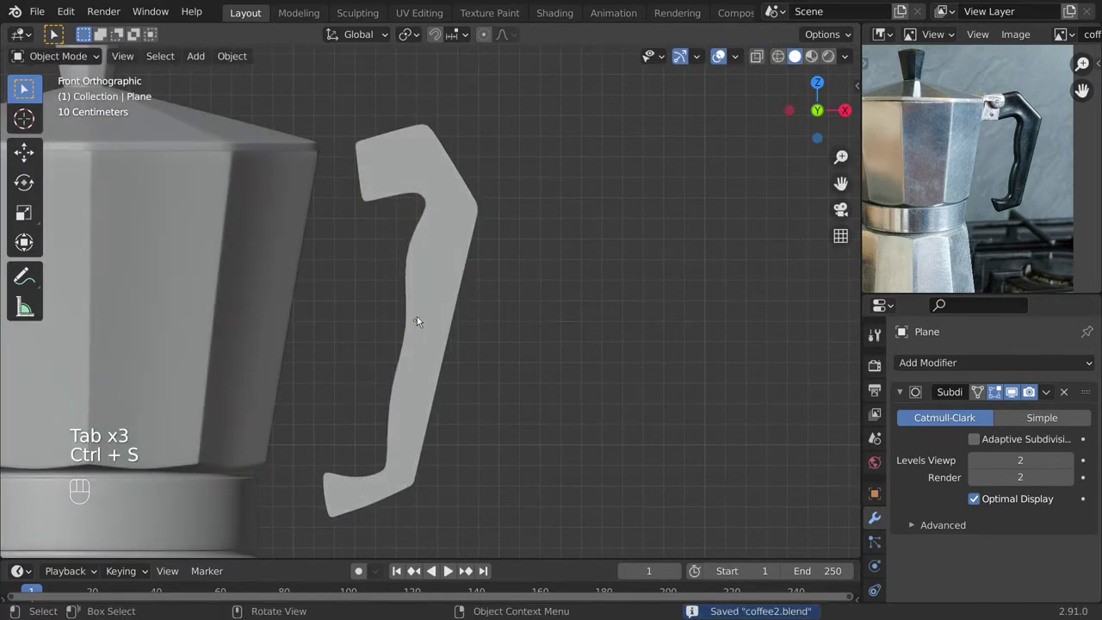
Reposition the vertices at the tip of the handle's lower hook in front view.
scroll(419, 320, down, 2)
scroll(457, 281, down, 2)
middle_drag(473, 328, 435, 352)
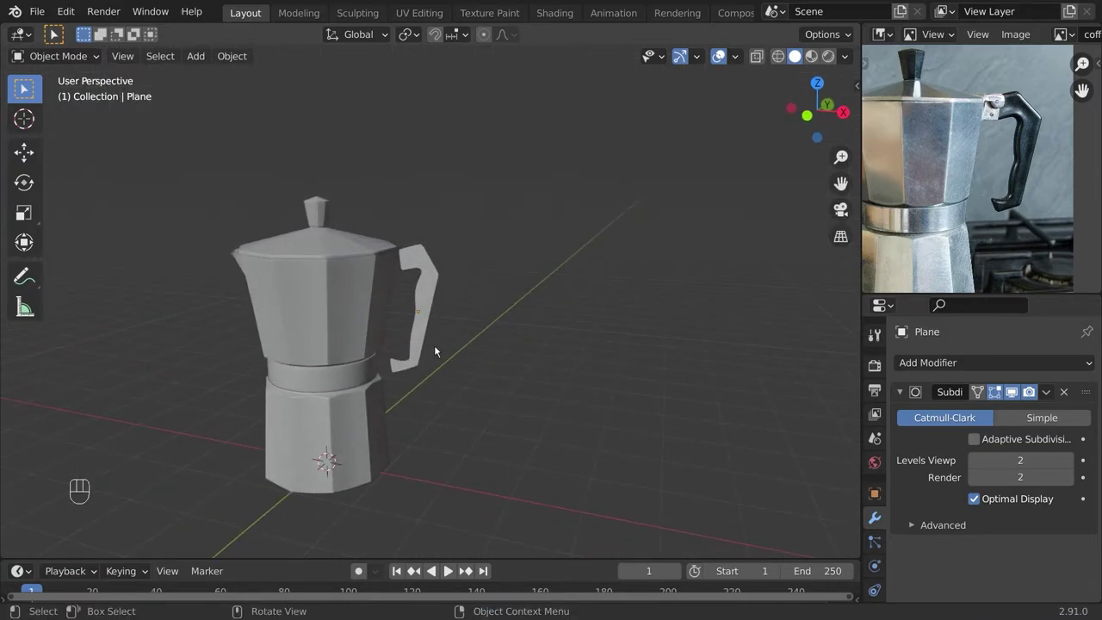
key(KP_1)
scroll(370, 370, up, 5)
key(Tab)
click(324, 302)
key(g)
drag(250, 200, 288, 274)
click(276, 241)
key(g)
click(278, 244)
key(g)
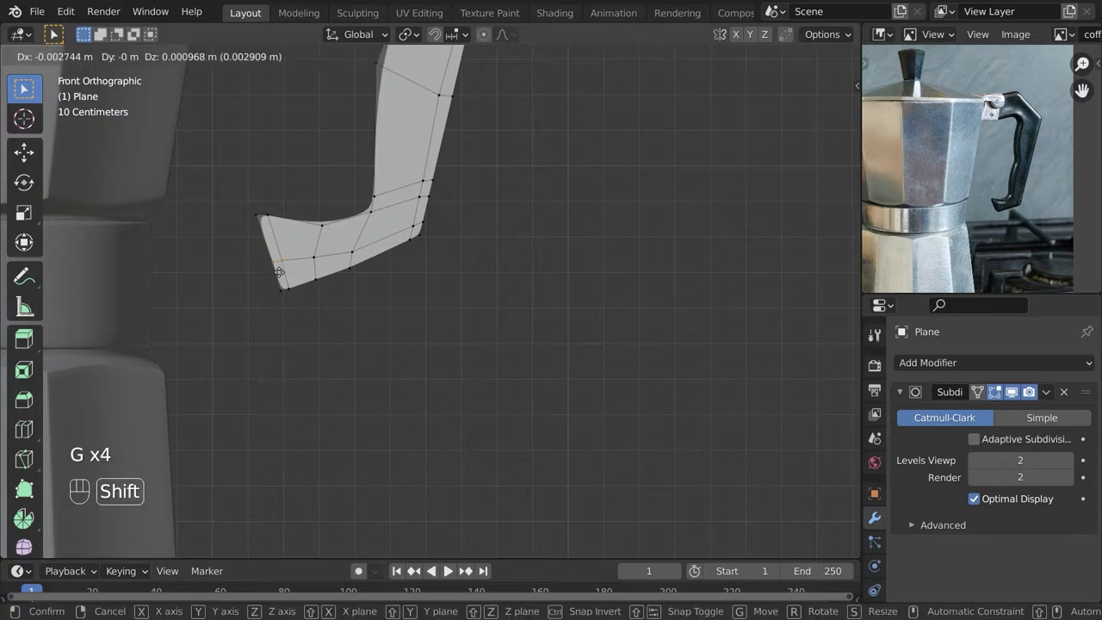
click(280, 273)
key(Tab)
Select the grip's outer edge from the bend to the hook, then rotate and shift it to change its slant.
scroll(413, 269, down, 2)
shift+middle_drag(450, 99, 446, 375)
key(Tab)
shift+drag(552, 138, 439, 381)
shift+drag(472, 261, 426, 414)
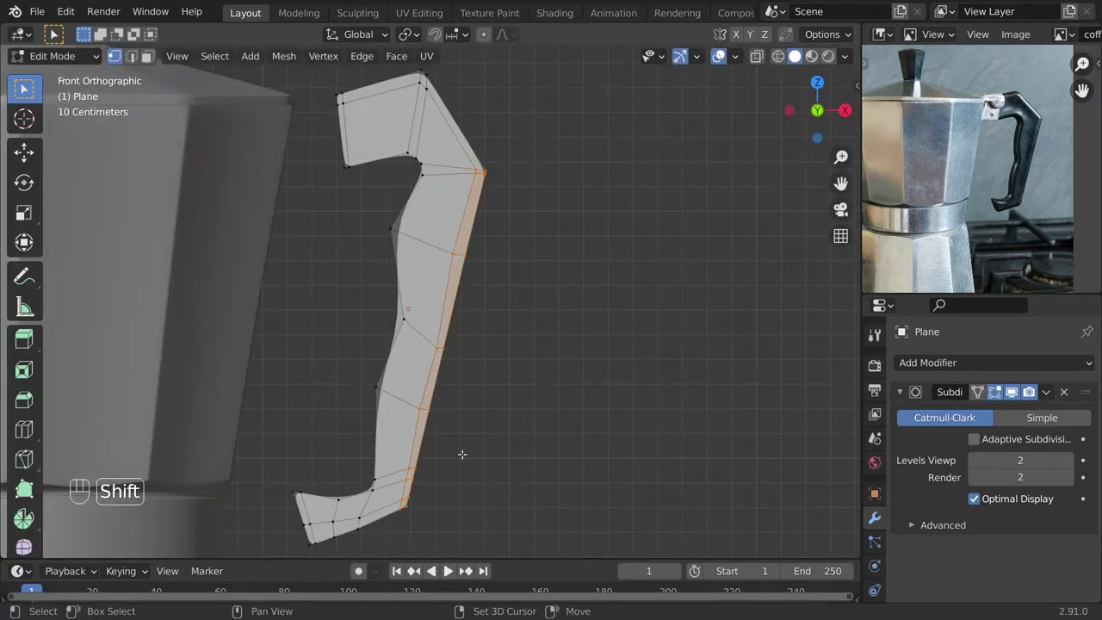
key(r)
click(556, 379)
key(g)
click(555, 387)
key(Tab)
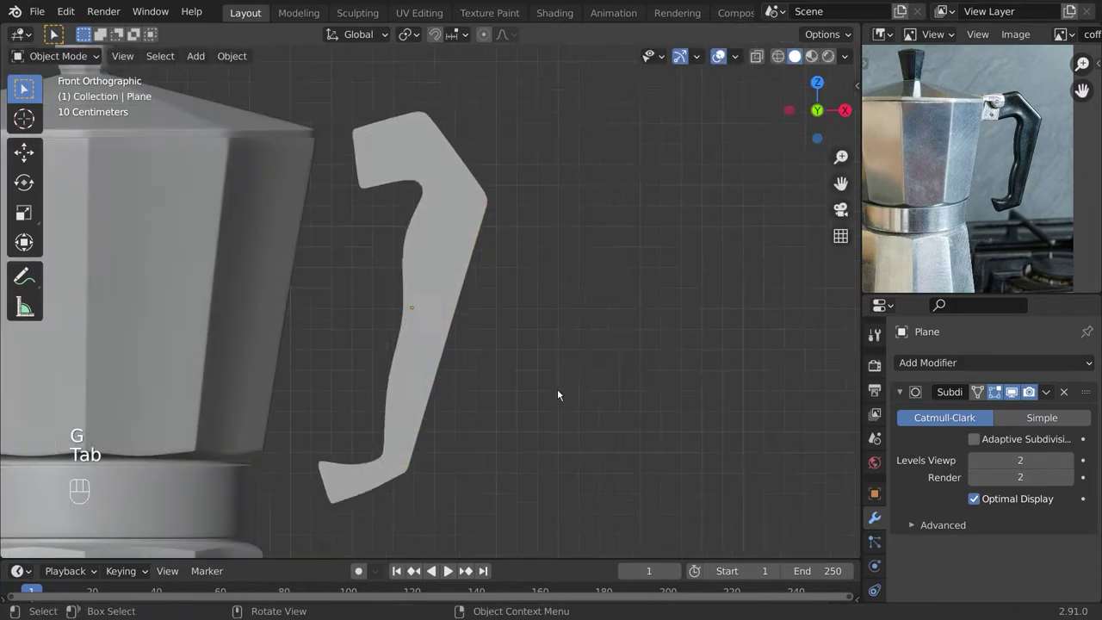
Rotate the grip's outer edge vertices by 0.57° and shift the edge slightly to refine its slant.
scroll(553, 389, down, 4)
key(Tab)
key(r)
click(562, 387)
key(g)
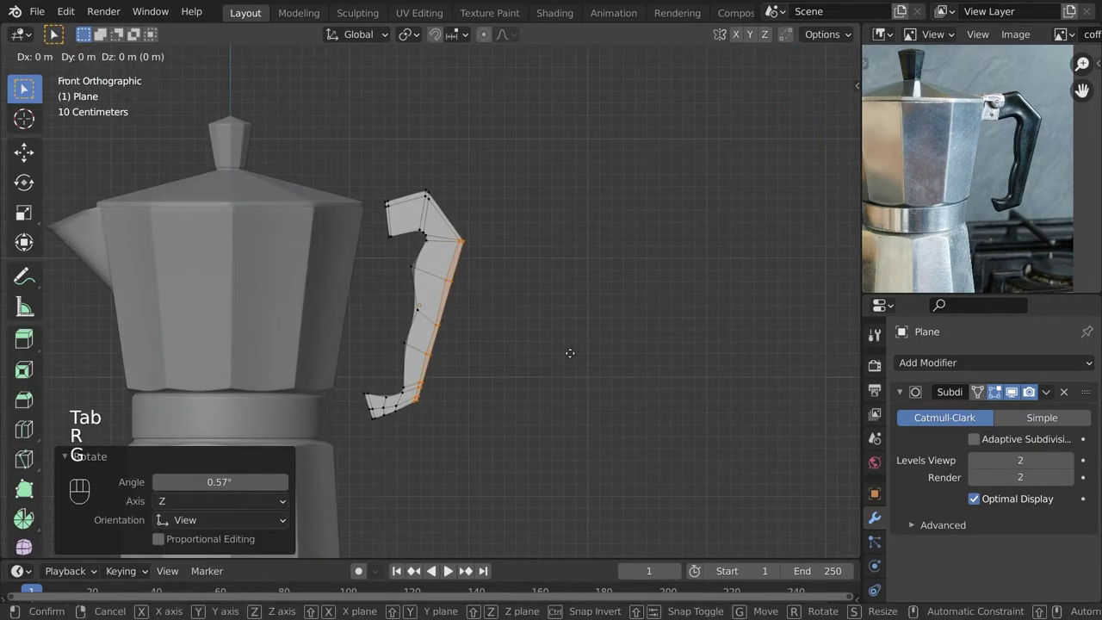
click(613, 377)
key(Tab)
scroll(521, 334, down, 1)
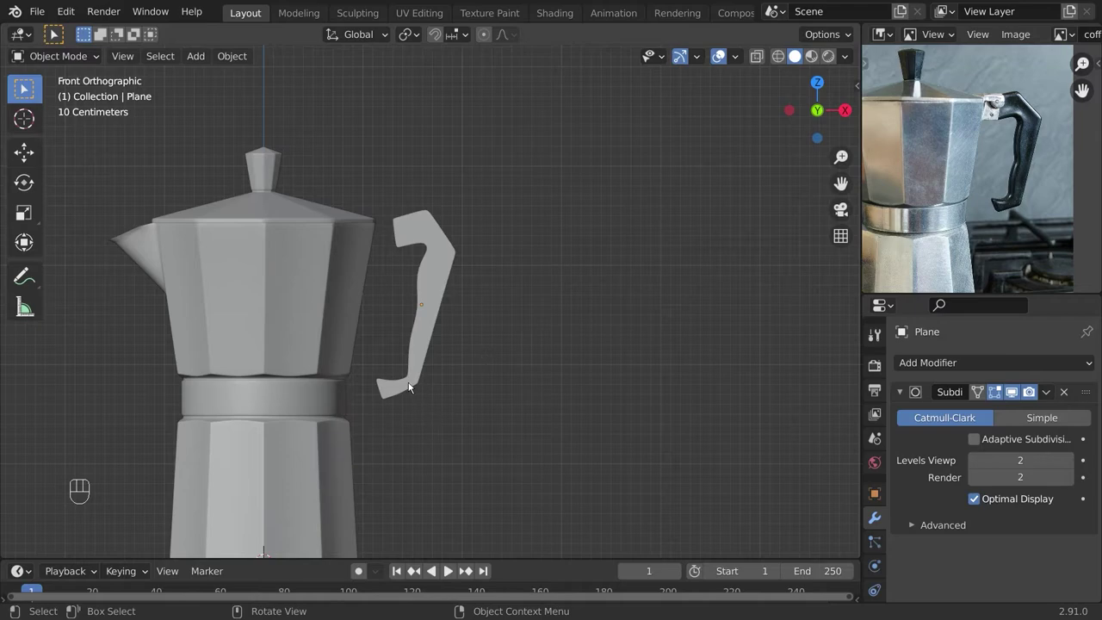
Move the selected vertices at the handle's lower hook to a better position, redoing the first attempt.
scroll(411, 391, up, 5)
key(Tab)
key(g)
click(377, 514)
key(ctrl+z)
key(g)
click(395, 482)
Add a loop cut across the lower hook and move the inner vertex beside the bend to smooth the curve.
key(ctrl+r)
click(360, 504)
click(366, 501)
scroll(364, 490, up, 3)
shift+middle_drag(364, 490, 433, 369)
click(419, 394)
key(Tab)
key(Tab)
key(g)
click(427, 390)
click(427, 390)
key(h)
key(ctrl+z)
key(g)
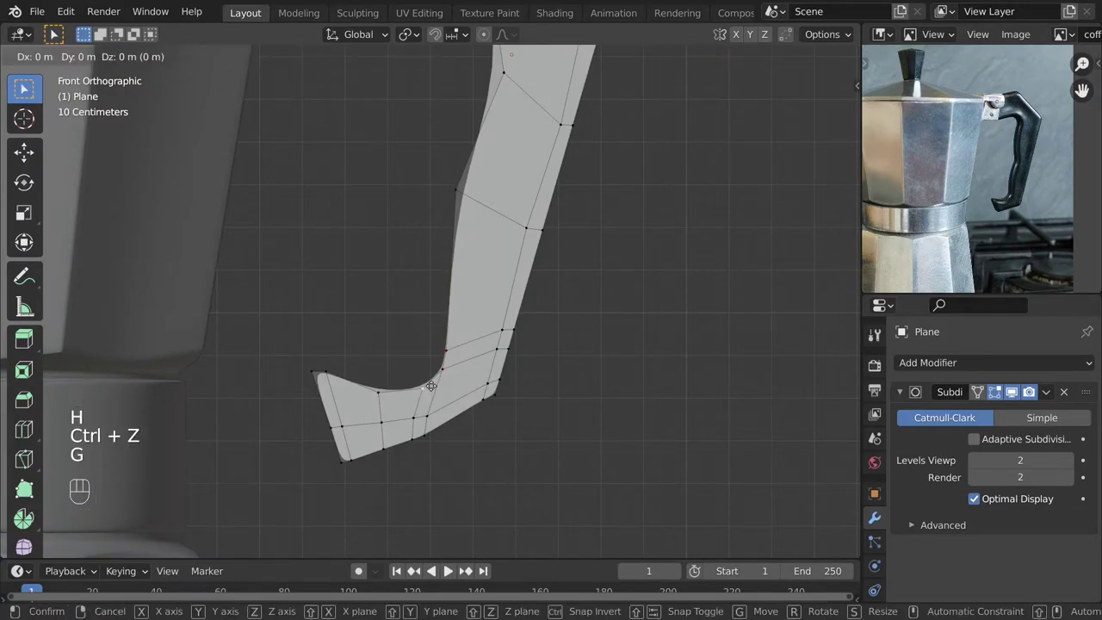
click(431, 384)
Select the hook's bottom edge vertices, flatten them by scaling Z to 0, and rotate them into a straight slanted edge.
key(Tab)
key(Tab)
drag(400, 429, 438, 462)
scroll(438, 462, up, 2)
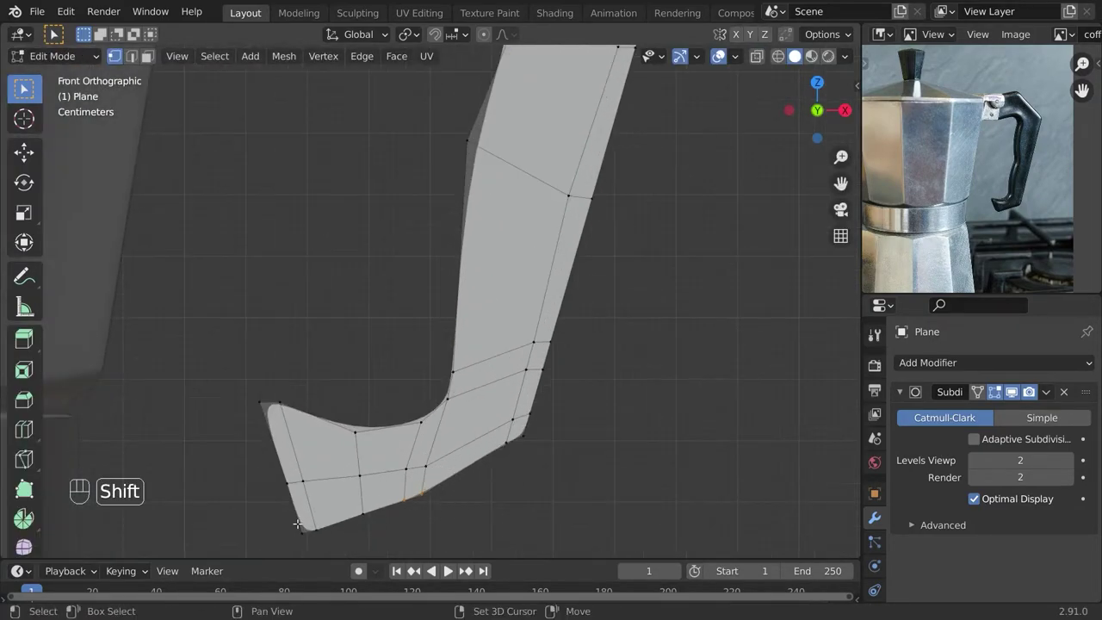
key(0)
key(Return)
key(r)
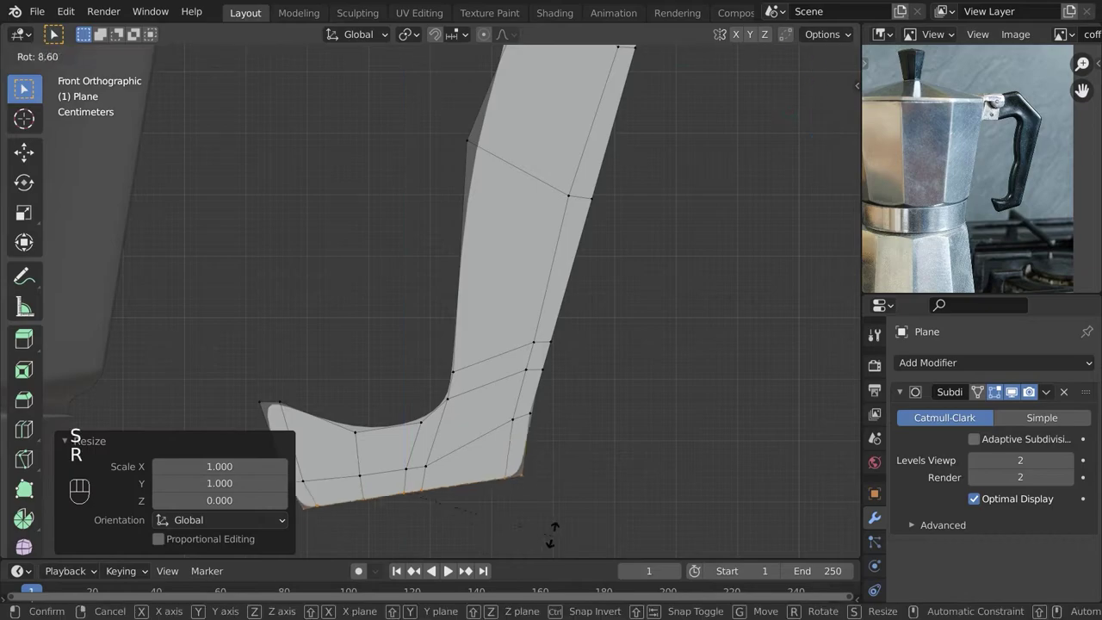
click(571, 504)
scroll(564, 512, down, 1)
key(Tab)
Move two vertices on the inner contour of the lower grip to reshape its curve.
key(Tab)
click(474, 371)
key(g)
click(469, 370)
click(474, 206)
key(g)
click(460, 204)
key(Tab)
Bevel the edge loop across the middle of the grip with a width of 0.0365 m and one segment.
shift+middle_drag(468, 275, 461, 385)
scroll(483, 302, down, 3)
key(Tab)
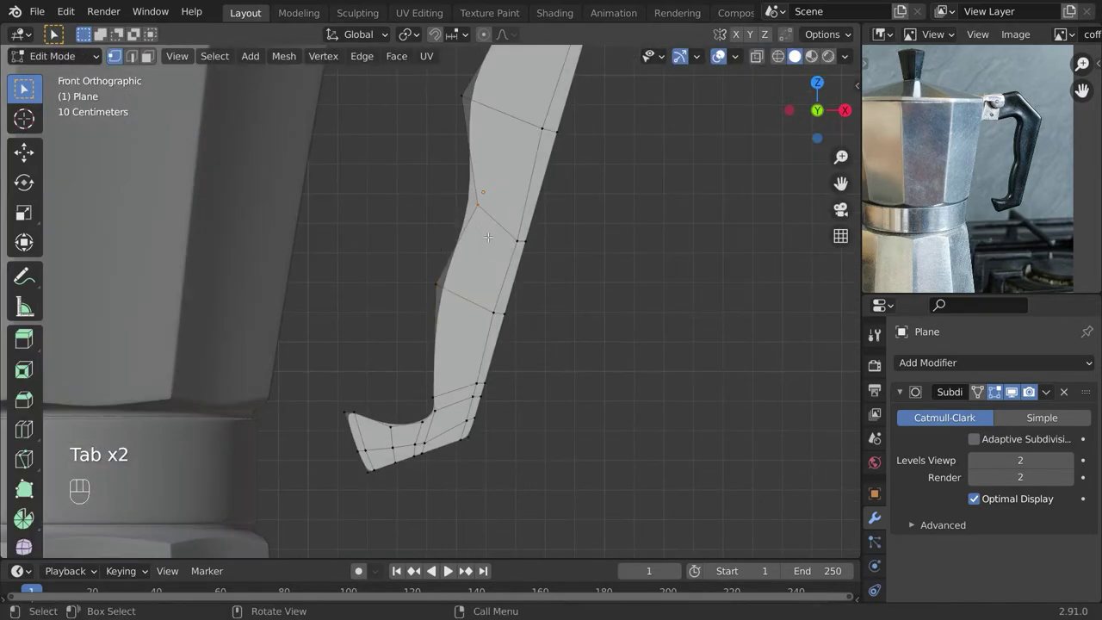
scroll(532, 258, up, 1)
key(ctrl+b)
click(627, 282)
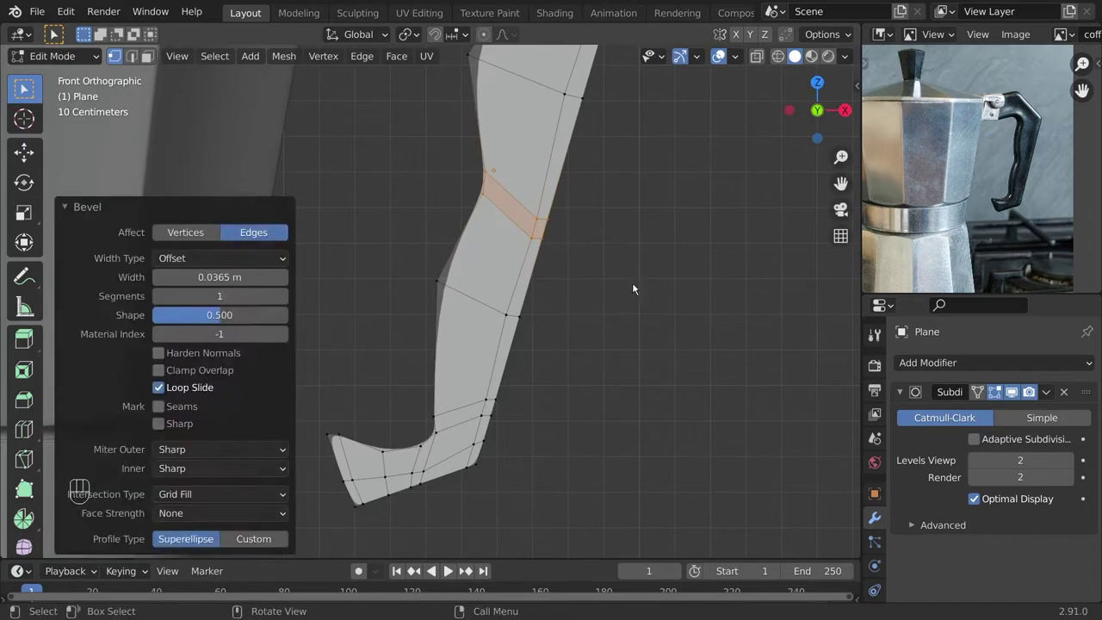
key(Tab)
key(a)
key(a)
Slide the bevelled edge loops and vertices at mid-grip to reposition the notch in the inner contour.
key(Tab)
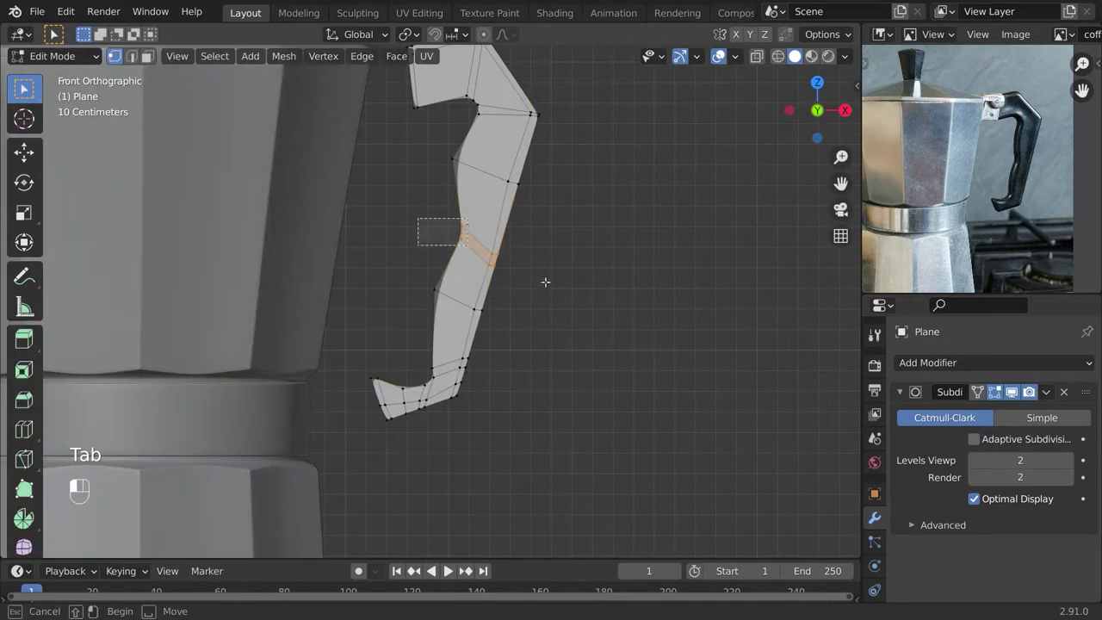
key(g)
key(g)
right_click(528, 289)
key(space)
alt+click(494, 265)
key(space)
key(g)
key(g)
click(528, 281)
alt+click(496, 254)
key(g)
click(535, 288)
key(Tab)
key(a)
key(a)
scroll(583, 316, down, 1)
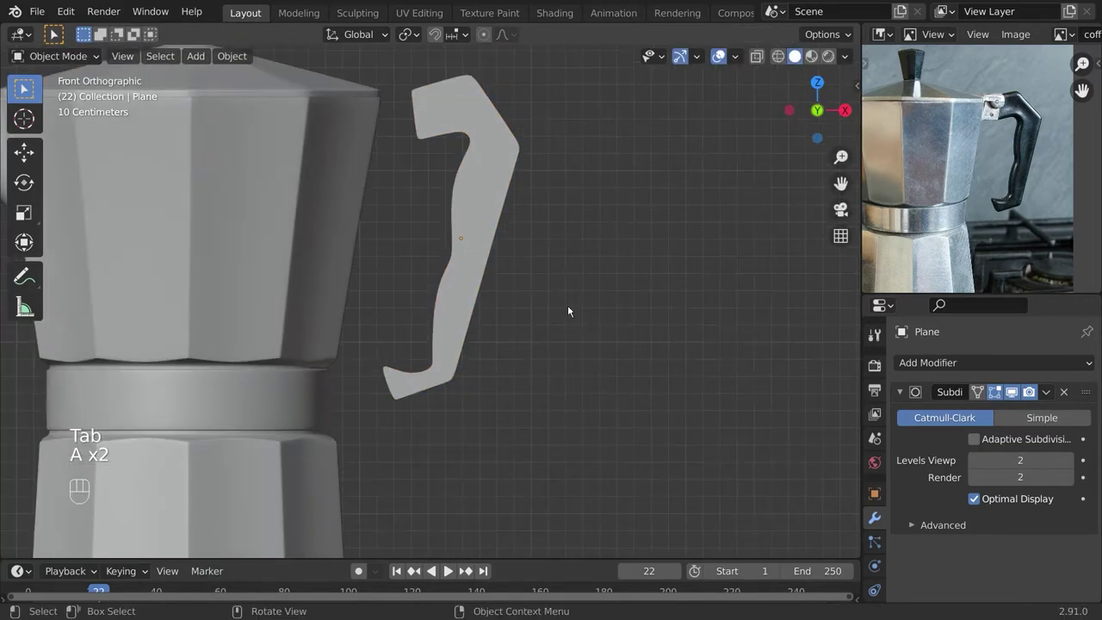
Scale and move the inner contour vertices of the upper grip to soften the bulge below the bend.
key(Tab)
scroll(491, 181, up, 1)
key(s)
click(494, 180)
key(g)
click(477, 188)
key(Tab)
key(Tab)
key(g)
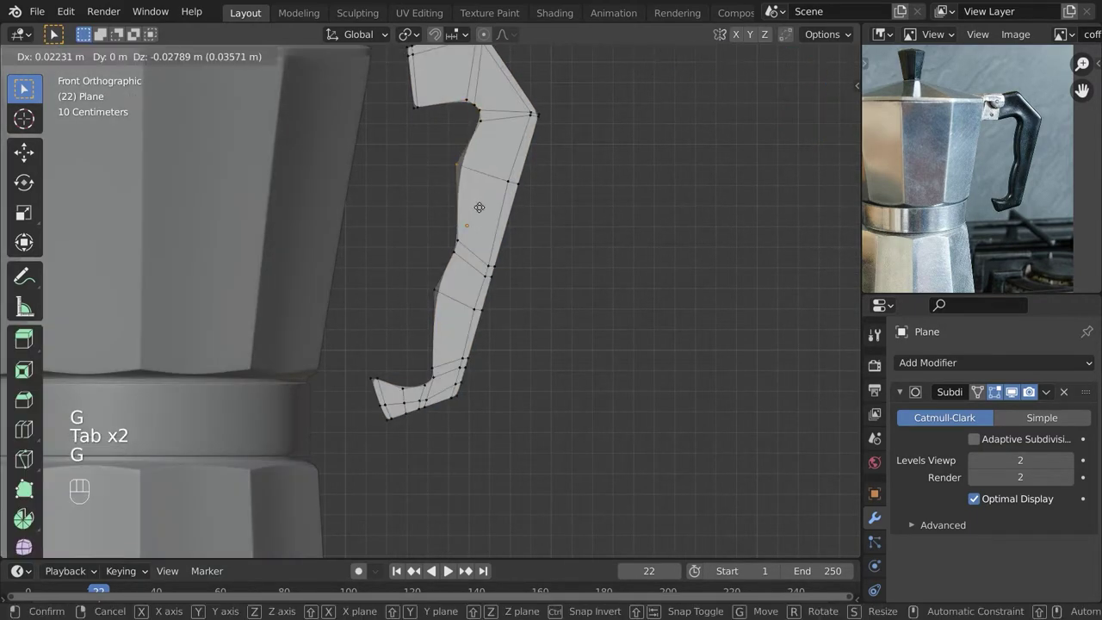
click(479, 207)
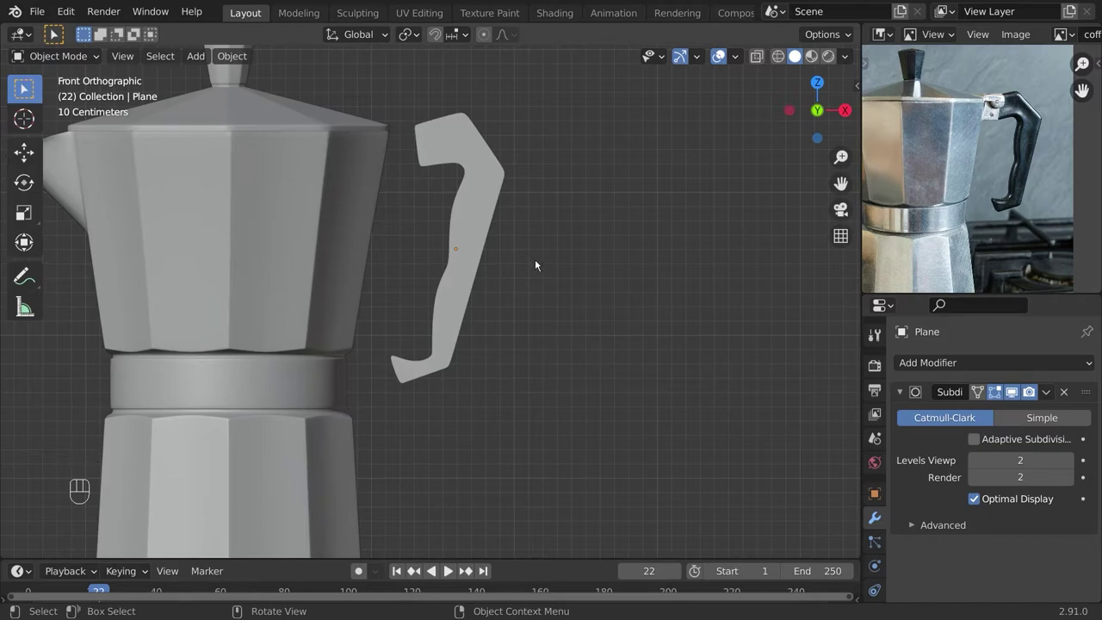
Move the vertices at the handle's top edge slightly downward and save the file.
key(Tab)
key(g)
click(610, 186)
key(Tab)
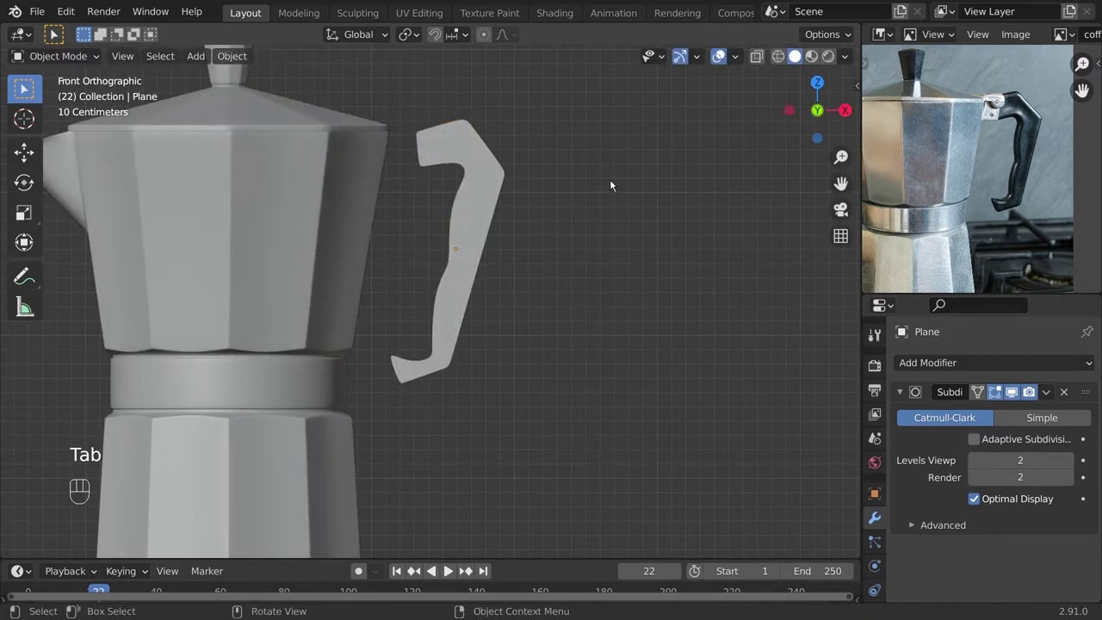
scroll(610, 184, down, 1)
scroll(386, 376, up, 1)
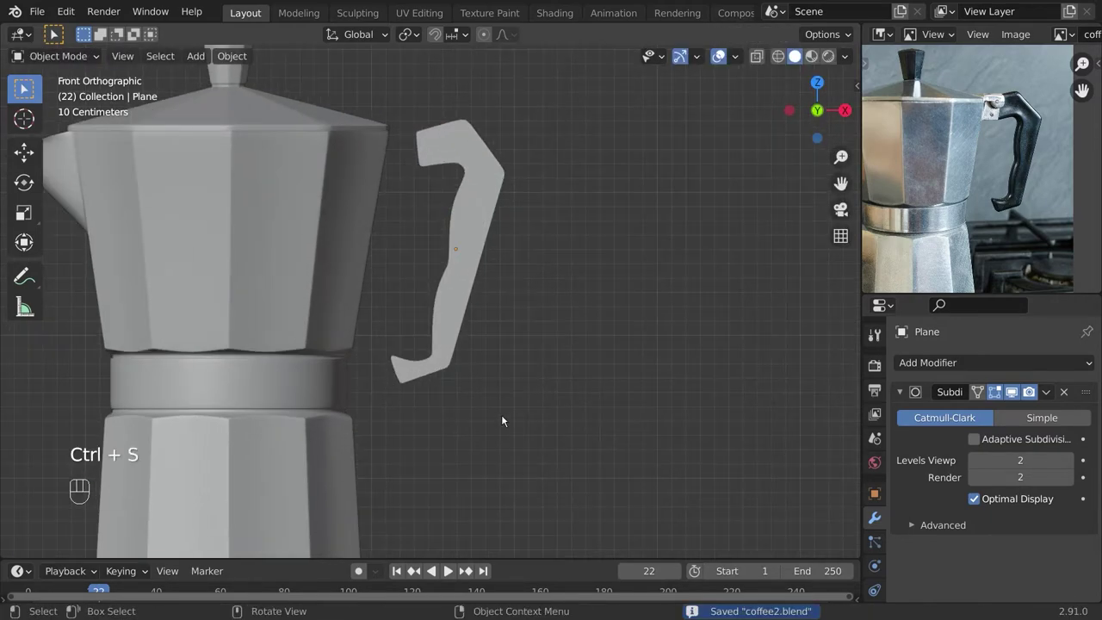
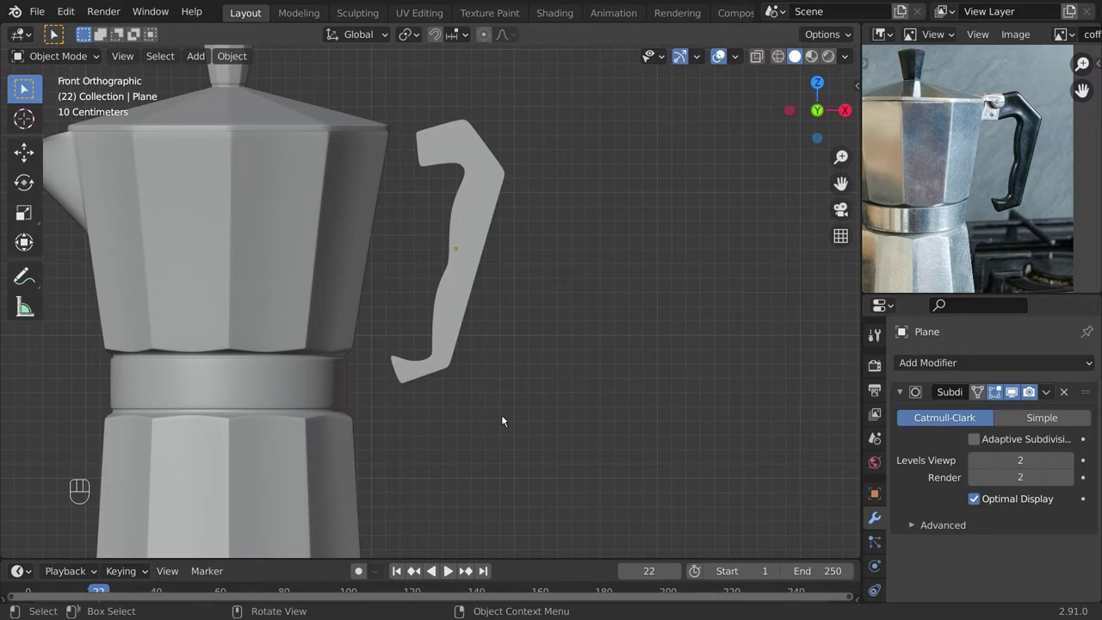
Scale the handle slightly in front view, deselect everything, and save the file.
scroll(501, 414, down, 3)
middle_drag(502, 415, 445, 411)
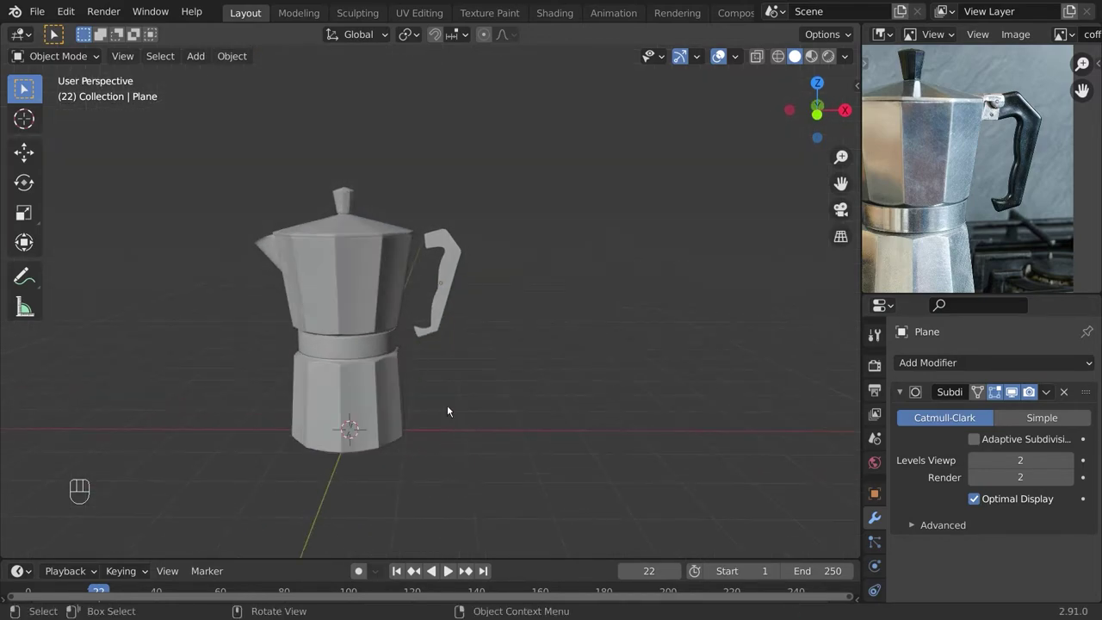
key(KP_1)
click(492, 351)
key(s)
click(495, 346)
key(a)
key(a)
key(ctrl+s)
Select the whole flat handle mesh and extrude it along Y in right view to give it thickness.
scroll(992, 211, up, 3)
middle_drag(991, 211, 941, 227)
scroll(942, 227, down, 1)
middle_drag(526, 362, 434, 359)
key(Tab)
key(a)
key(KP_1)
key(KP_3)
scroll(360, 326, up, 3)
scroll(360, 325, down, 3)
key(e)
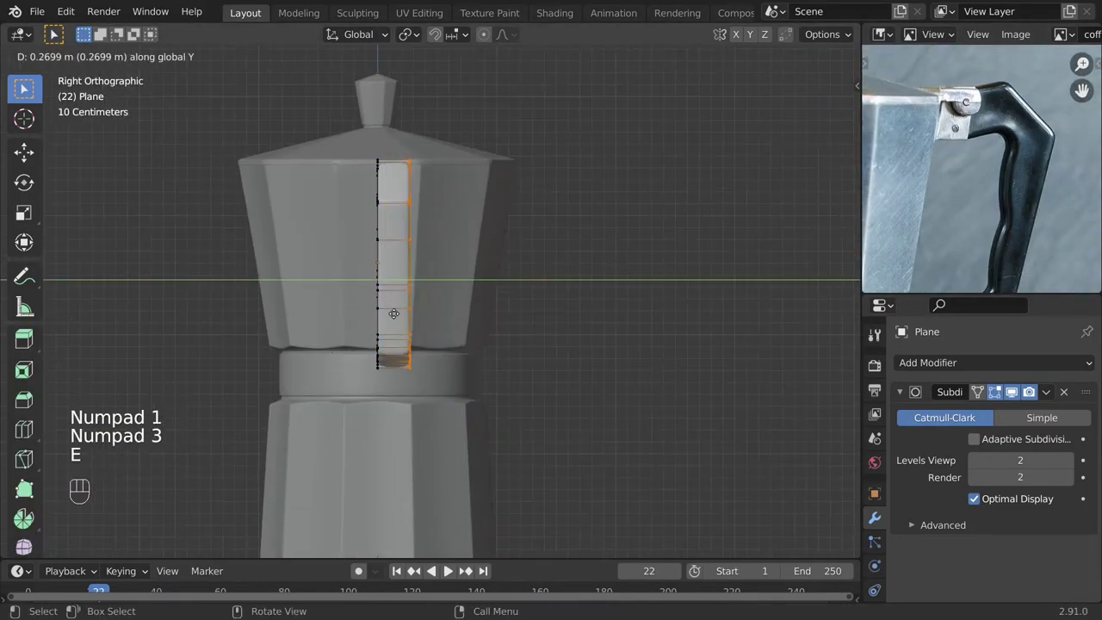
click(387, 312)
Return to object mode, show the thickened handle in front view, and save the file.
key(Tab)
key(a)
key(a)
key(KP_1)
scroll(480, 313, up, 3)
key(ctrl+s)
key(ctrl+s)
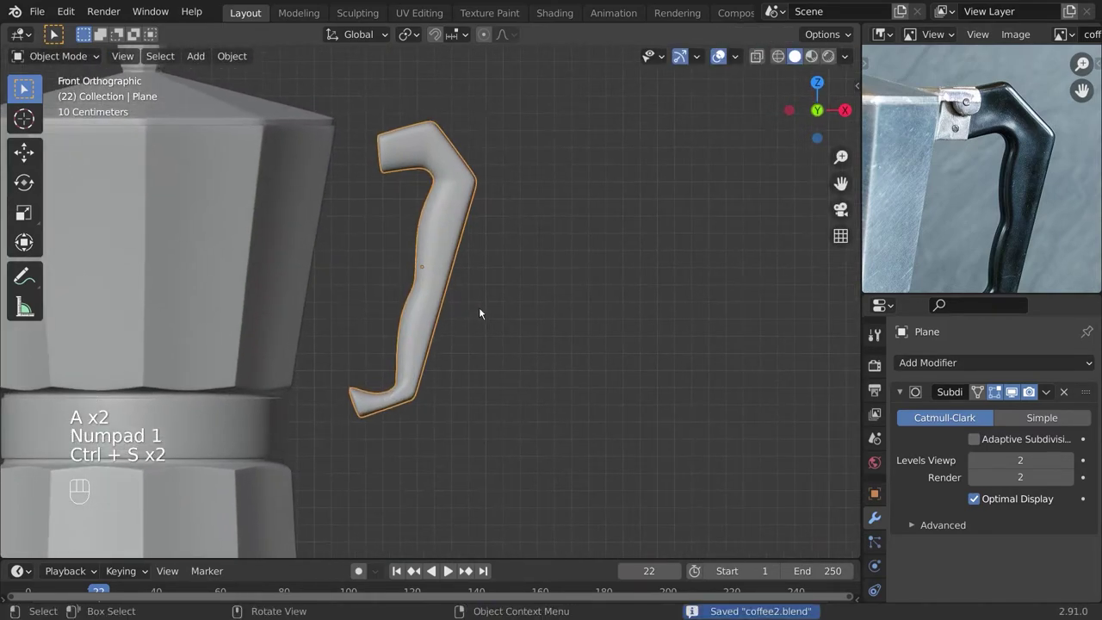
Add a centred loop cut around the handle's side walls at half its thickness.
key(Tab)
middle_drag(461, 299, 428, 281)
click(435, 242)
right_click(435, 242)
scroll(516, 298, up, 3)
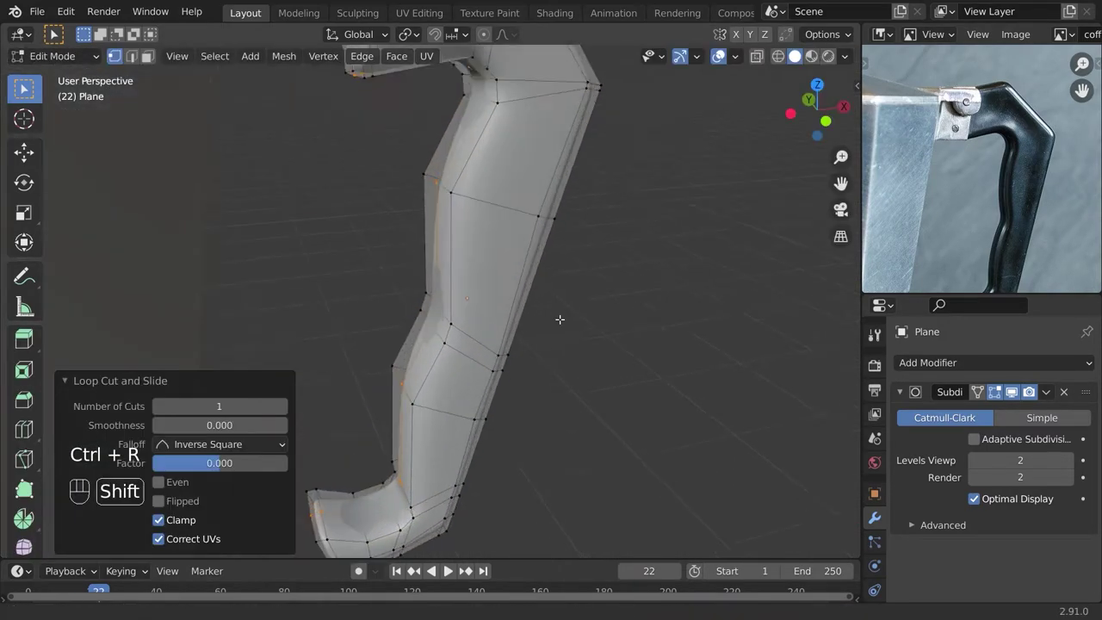
Adjust the mid-thickness loop with Shrink/Fatten in two passes to refine the rounding of the handle's sides.
shift+middle_drag(559, 319, 554, 274)
key(s)
right_click(660, 329)
key(alt+s)
click(682, 334)
key(Tab)
scroll(534, 362, down, 5)
key(Tab)
middle_drag(473, 373, 446, 286)
key(alt+s)
click(573, 385)
key(Tab)
scroll(572, 385, down, 3)
scroll(482, 322, up, 5)
Add a centred lengthwise loop cut through the handle's broad face from the top down to the hook.
key(Tab)
key(a)
key(a)
key(ctrl+r)
right_click(443, 298)
click(409, 389)
right_click(410, 389)
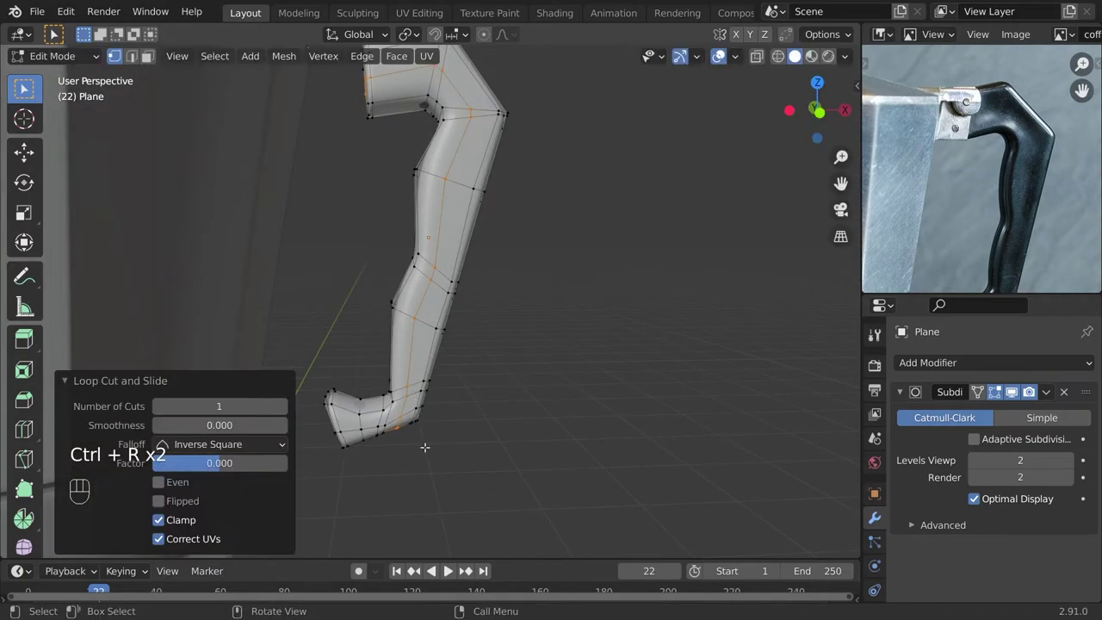
Select the vertices of one lengthwise half of the handle in wireframe side view and delete them.
scroll(445, 429, up, 2)
click(360, 407)
key(KP_1)
key(g)
key(KP_1)
key(KP_3)
key(z)
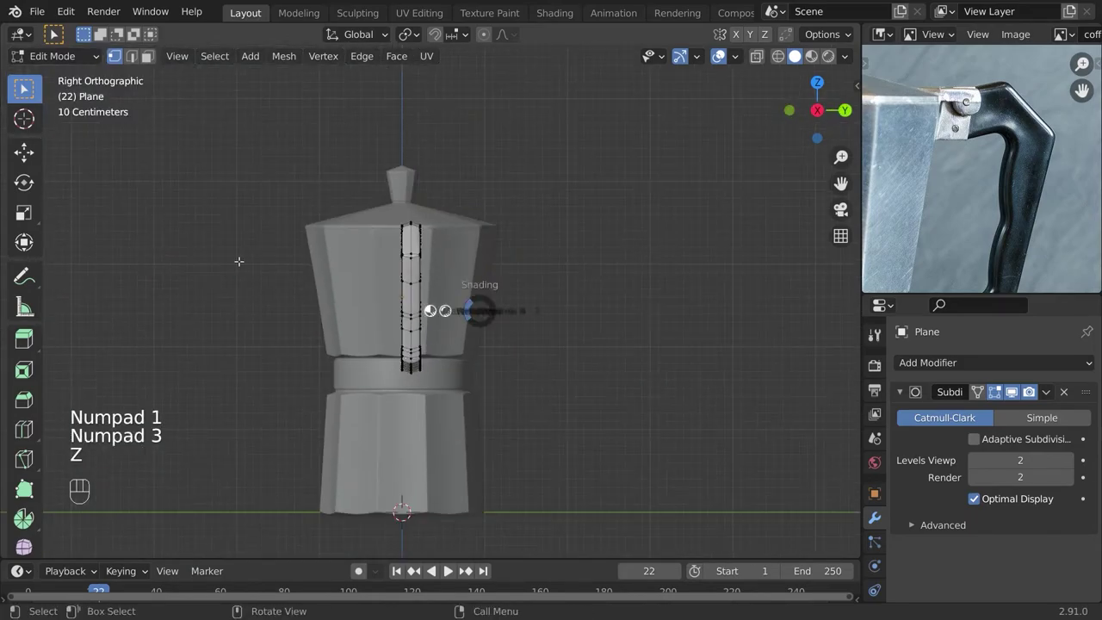
drag(479, 425, 411, 167)
scroll(457, 336, up, 3)
mouse_move(484, 479)
mouse_down()
mouse_move(397, 152)
mouse_move(385, 152)
mouse_up()
scroll(435, 332, down, 4)
mouse_move(435, 331)
middle_down()
mouse_move(549, 367)
mouse_move(362, 400)
middle_up()
key(x)
click(388, 391)
key(z)
Add a Mirror modifier to the handle and place it above the Subdivision modifier.
key(Tab)
click(397, 362)
click(935, 363)
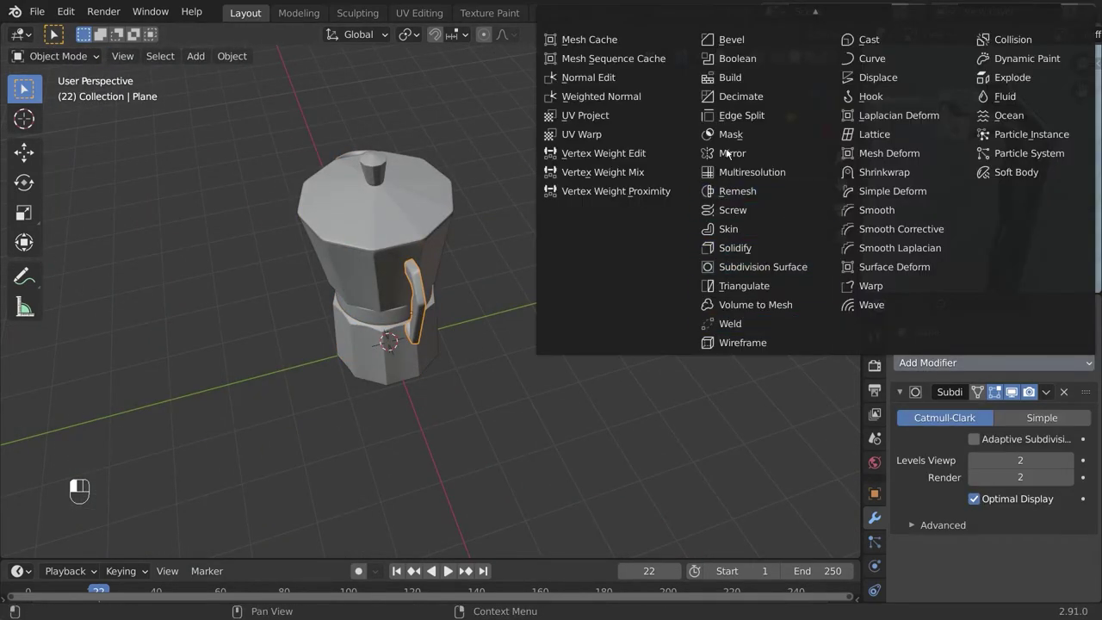
click(728, 153)
drag(945, 529, 948, 391)
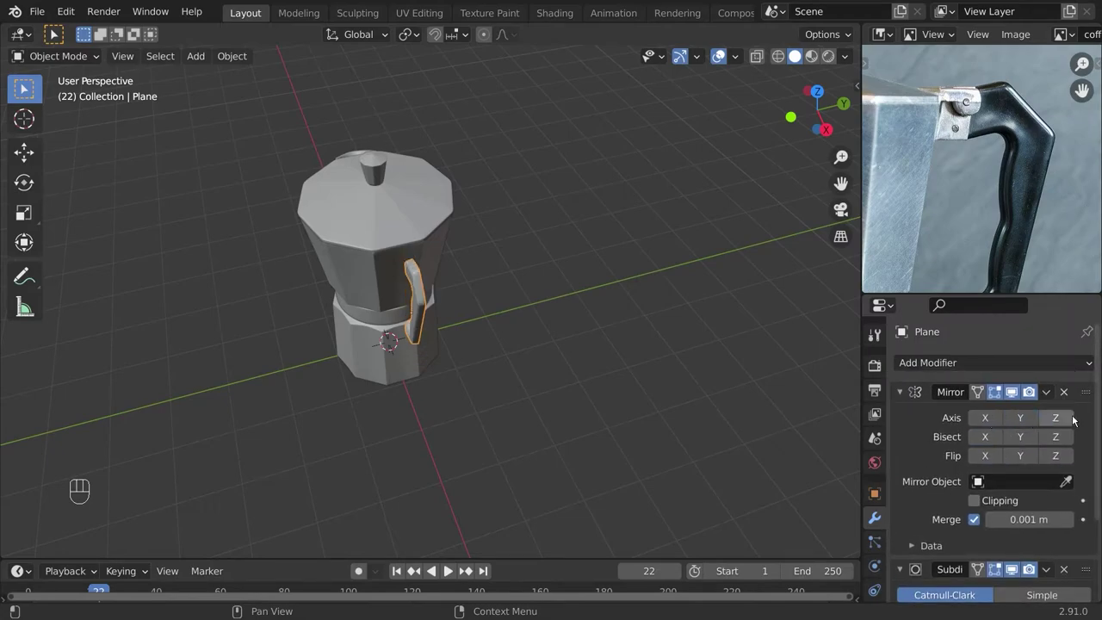
Apply the handle's transforms and mirror it only across the Y axis with Clipping enabled.
key(ctrl+a)
click(458, 374)
click(1013, 417)
Move the whole half-handle along Y until it meets its mirrored half on the centre plane.
key(Tab)
scroll(517, 353, up, 3)
middle_drag(534, 366, 486, 335)
key(a)
key(g)
key(y)
click(516, 334)
scroll(436, 362, up, 2)
key(g)
key(y)
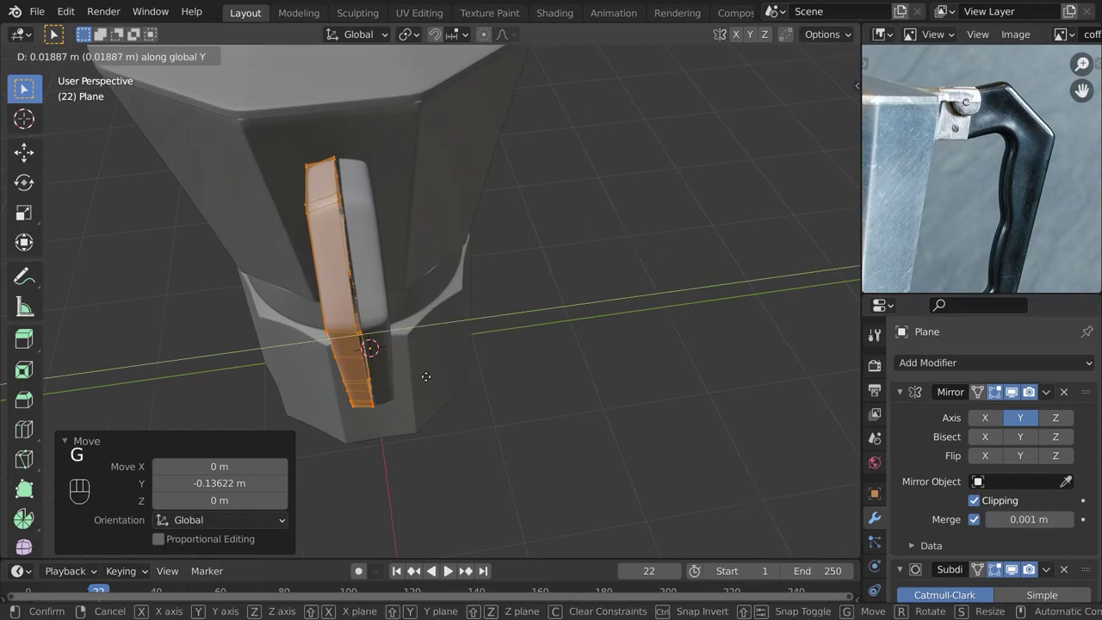
click(426, 376)
Return to object mode, show the mirrored handle in front view, and save the file.
key(Tab)
key(KP_1)
scroll(517, 301, up, 3)
key(ctrl+s)
Select the middle lengthwise row of vertices on the handle's broad face and move it along Y.
key(Tab)
middle_drag(537, 271, 489, 330)
key(KP_1)
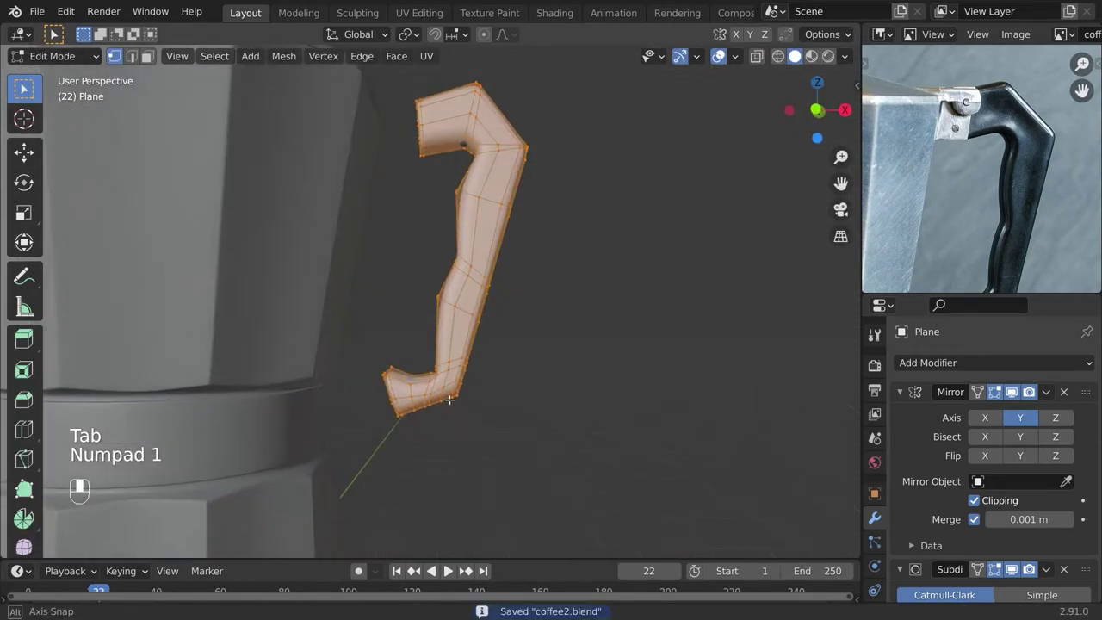
key(a)
key(KP_1)
scroll(318, 362, up, 3)
key(a)
key(g)
key(g)
click(499, 366)
middle_drag(499, 366, 482, 216)
key(KP_1)
key(a)
key(a)
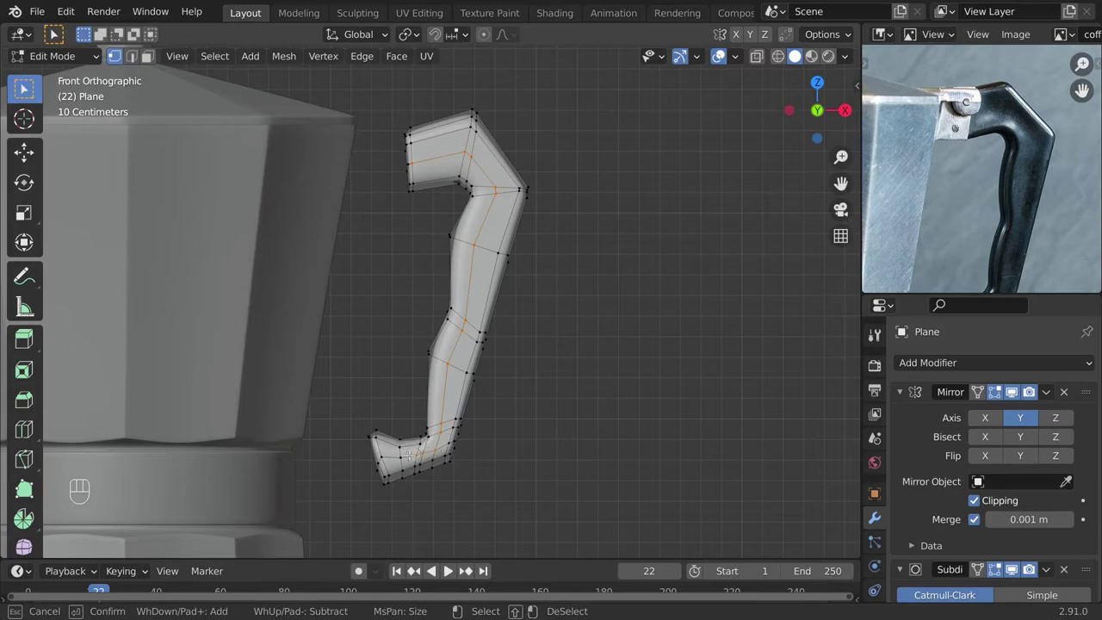
key(Escape)
scroll(417, 403, up, 2)
middle_drag(406, 103, 336, 138)
key(g)
key(y)
click(543, 268)
Move the middle row again along Y, checking the smoothed surface in object mode from several angles.
key(Tab)
scroll(545, 273, down, 2)
scroll(545, 273, up, 2)
key(Tab)
key(g)
key(y)
key(Tab)
scroll(537, 249, down, 3)
middle_drag(538, 249, 610, 269)
key(Tab)
scroll(598, 352, up, 4)
click(556, 302)
key(Tab)
scroll(556, 302, down, 4)
middle_drag(557, 301, 492, 345)
key(Tab)
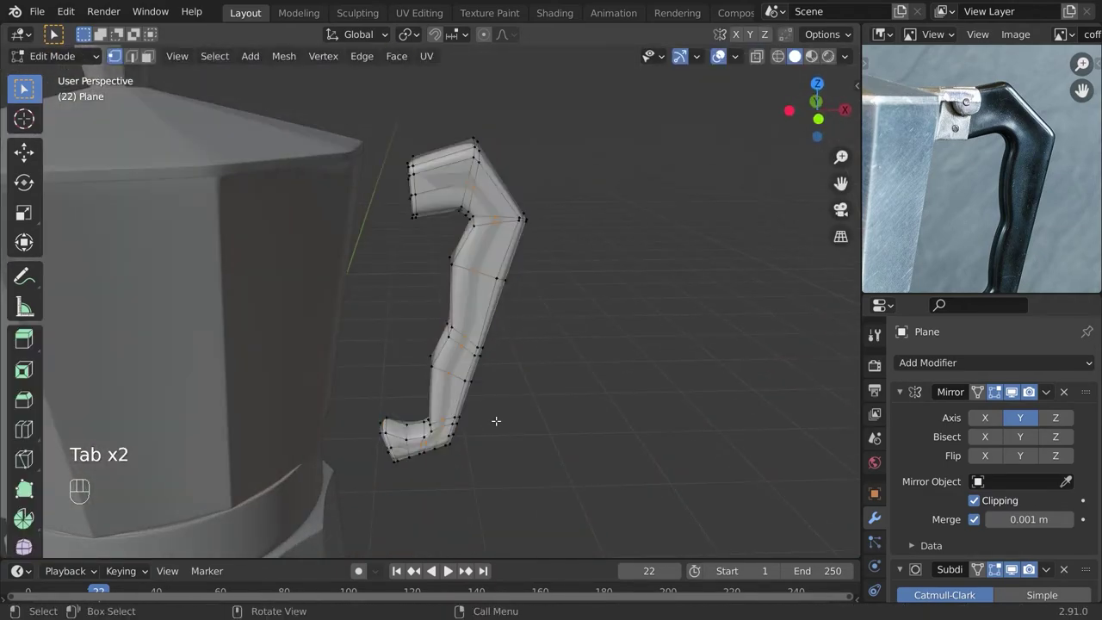
Check the handle's rounded faces from the front and in perspective, then save the file.
key(Tab)
key(KP_1)
shift+middle_drag(465, 457, 453, 342)
key(Tab)
scroll(451, 430, up, 2)
middle_drag(355, 463, 546, 322)
click(496, 296)
key(Tab)
key(Tab)
scroll(539, 319, down, 3)
shift+middle_drag(525, 284, 516, 318)
key(ctrl+s)
Refine the handle's surface with two freehand vertex moves, comparing the smoothed shape in object mode.
key(Tab)
key(Tab)
middle_drag(499, 189, 568, 253)
key(g)
click(555, 229)
key(Tab)
key(Tab)
key(g)
click(493, 146)
key(Tab)
key(Tab)
click(502, 160)
Reposition the selected handle vertices from another viewing angle and check the result in object mode.
middle_drag(503, 160, 493, 418)
key(g)
click(526, 275)
scroll(527, 276, down, 5)
key(Tab)
key(Tab)
Move the selected handle vertices along Y to adjust the surface depth, and save the file.
scroll(453, 219, up, 7)
key(g)
key(y)
click(509, 175)
key(Tab)
scroll(480, 250, down, 4)
key(Tab)
key(Tab)
key(ctrl+s)
Deselect everything, compare the handle's front view with the reference photo, and save the file.
key(a)
key(a)
key(KP_1)
key(ctrl+s)
scroll(997, 264, up, 3)
middle_drag(997, 264, 996, 257)
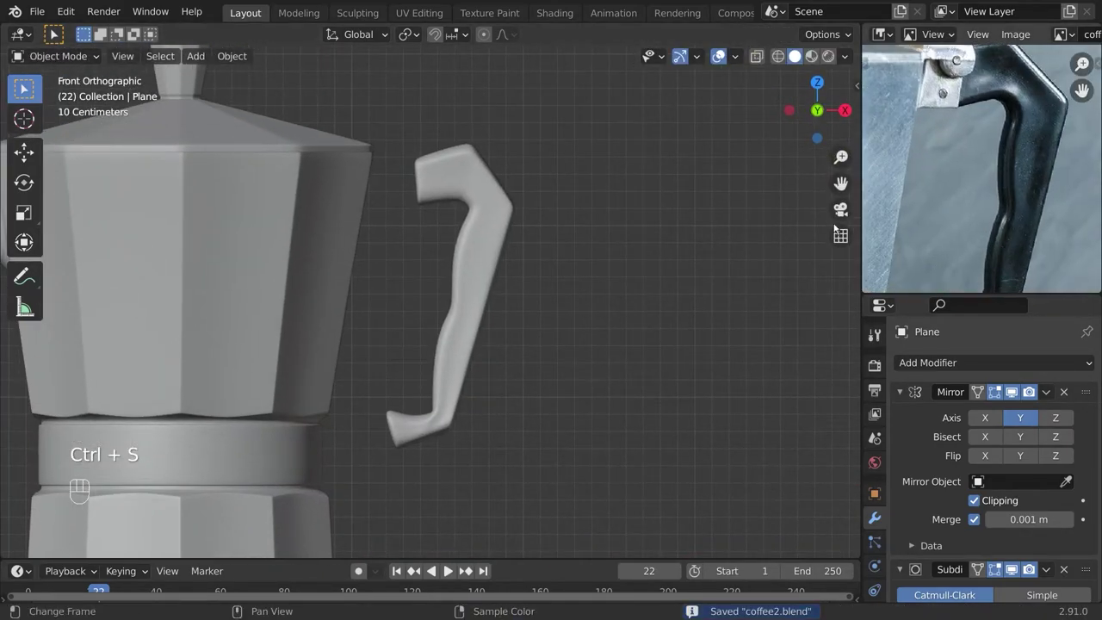
middle_drag(603, 258, 443, 309)
key(ctrl+s)
key(KP_1)
middle_drag(980, 107, 996, 157)
scroll(992, 141, up, 1)
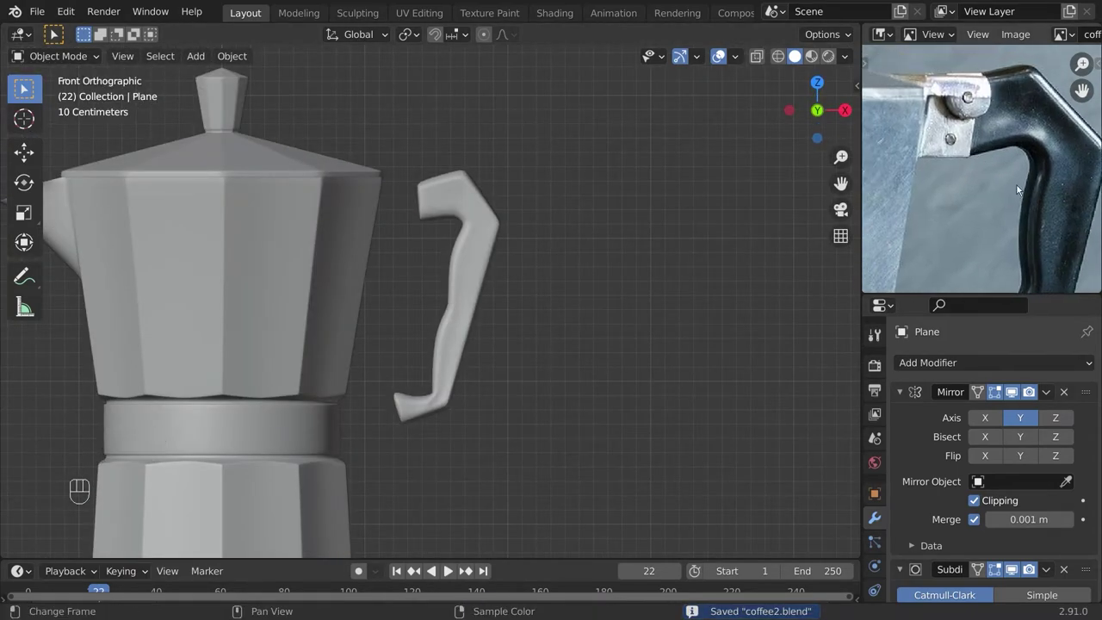
Select the vertices at the inner corner under the handle's upper arm in wireframe and move them to refine the bend.
scroll(733, 283, up, 4)
shift+middle_drag(508, 149, 469, 227)
key(Tab)
scroll(468, 226, up, 2)
key(z)
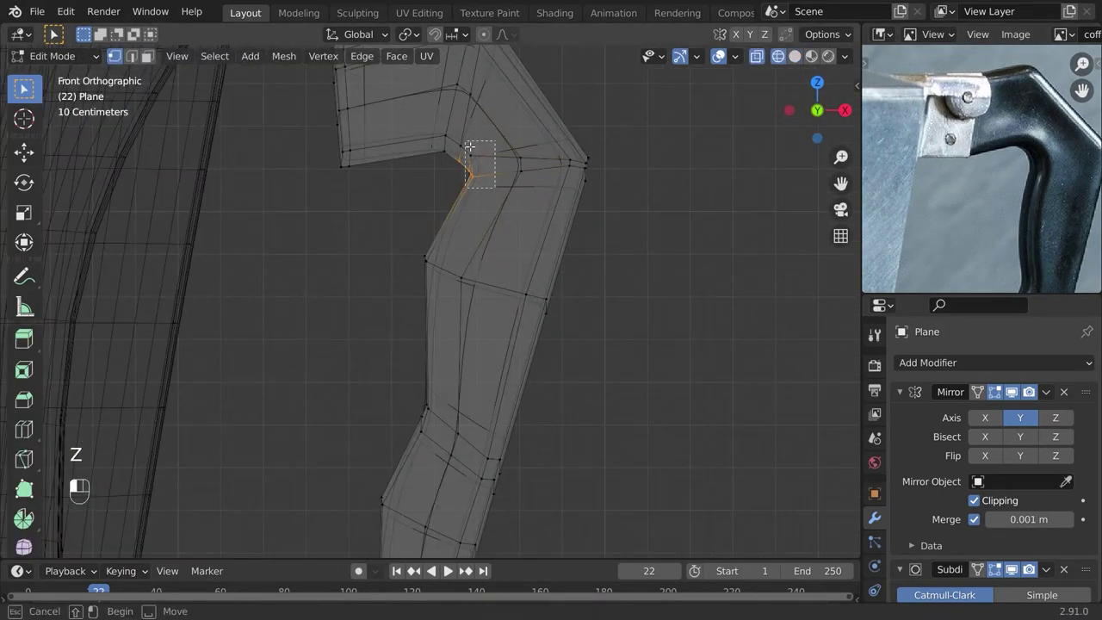
drag(465, 141, 461, 138)
key(z)
key(g)
click(504, 266)
key(Tab)
Save the file and bring the handle's upper end and the reference photo's metal bracket into view for comparison.
key(a)
key(a)
key(ctrl+s)
middle_drag(538, 305, 493, 315)
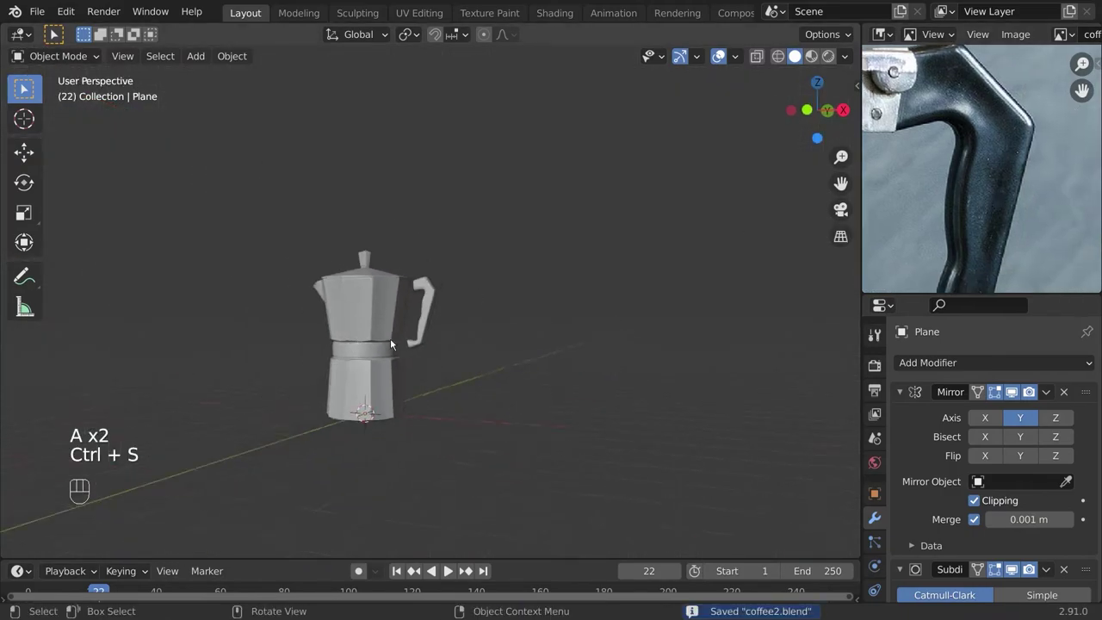
key(KP_1)
scroll(457, 321, up, 8)
shift+middle_drag(396, 233, 512, 246)
middle_drag(872, 106, 977, 145)
scroll(962, 122, up, 1)
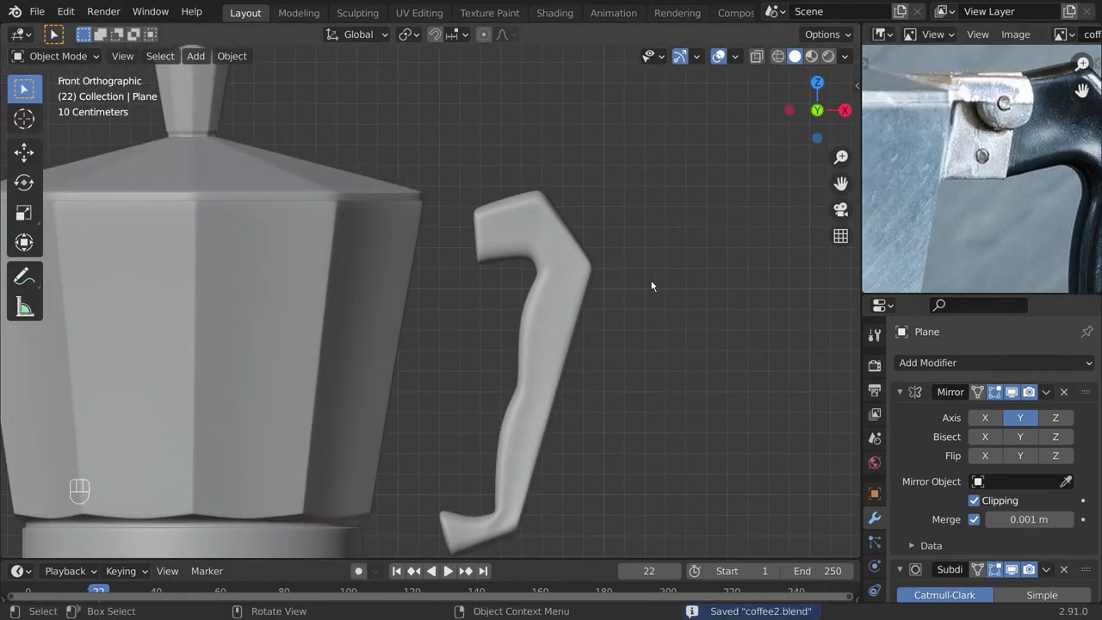
Select the pot's upper body together with the handle and isolate both in local view.
click(390, 293)
middle_drag(403, 291, 397, 297)
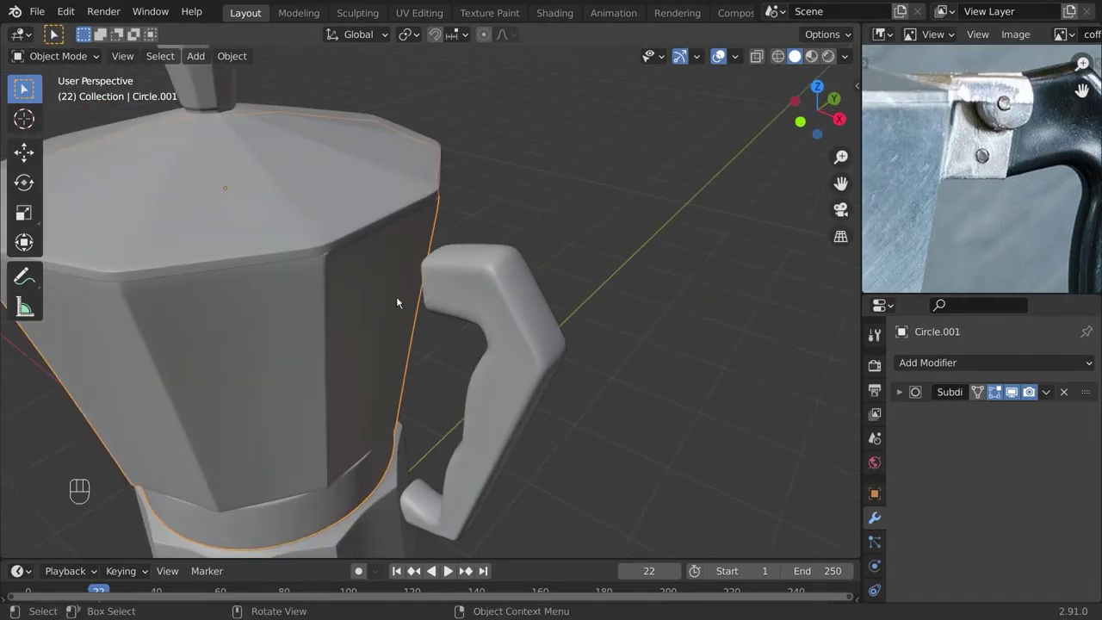
key(Tab)
key(Tab)
scroll(357, 253, down, 4)
shift+click(485, 290)
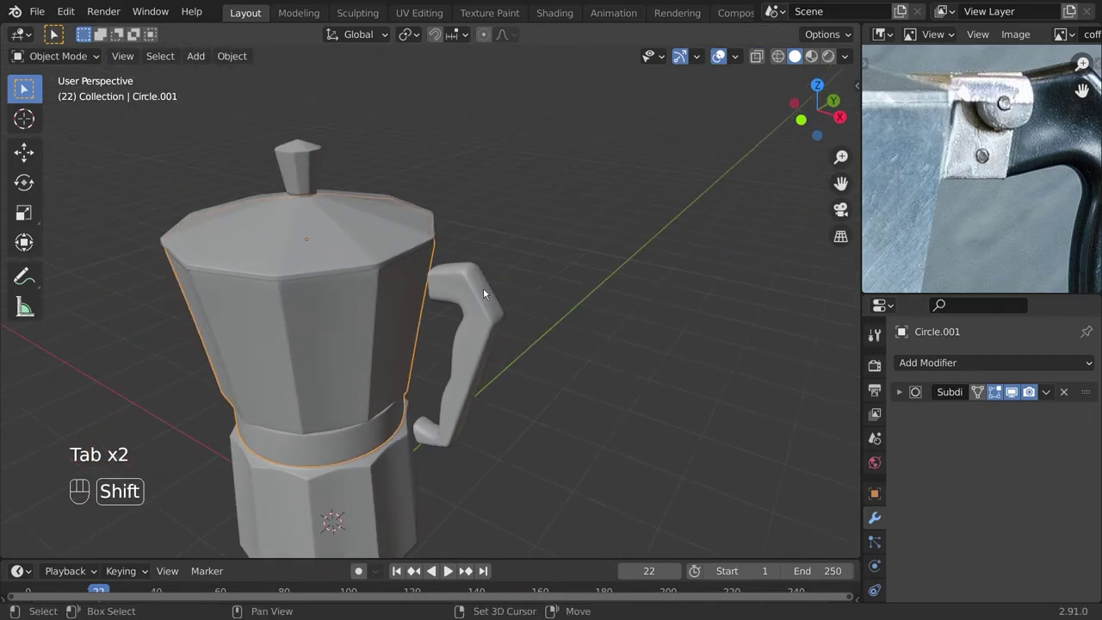
key(KP_Divide)
Open the upper body's mesh for editing, examine the faces beside the handle's upper end, and save the file.
middle_drag(459, 349, 431, 349)
key(ctrl+s)
click(477, 285)
key(ctrl+s)
key(Tab)
scroll(483, 289, up, 5)
middle_drag(487, 212, 472, 249)
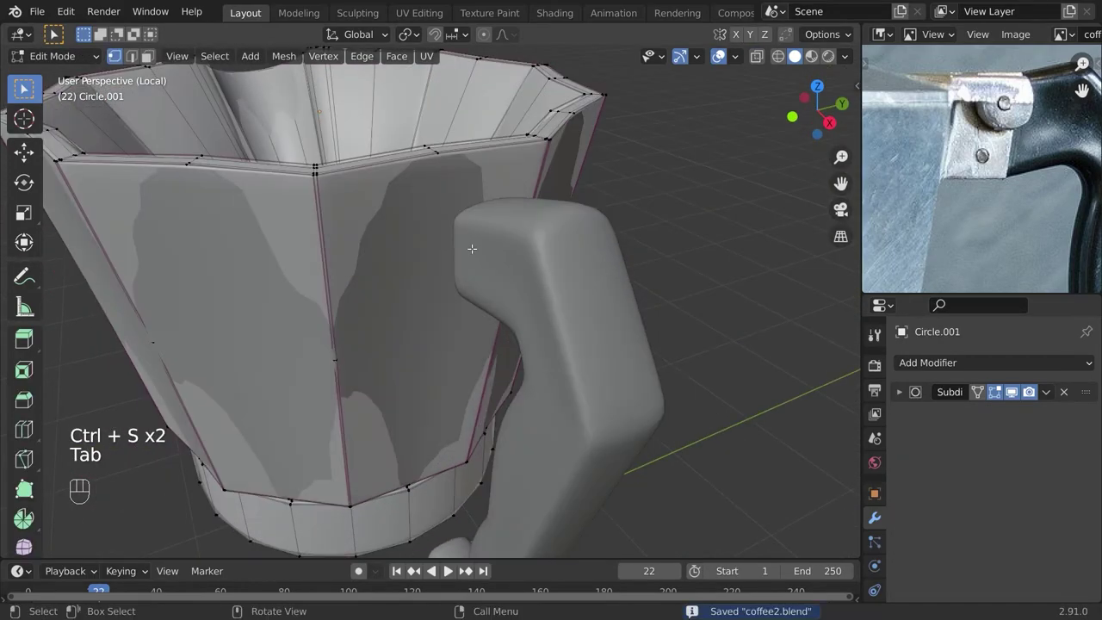
key(ctrl+s)
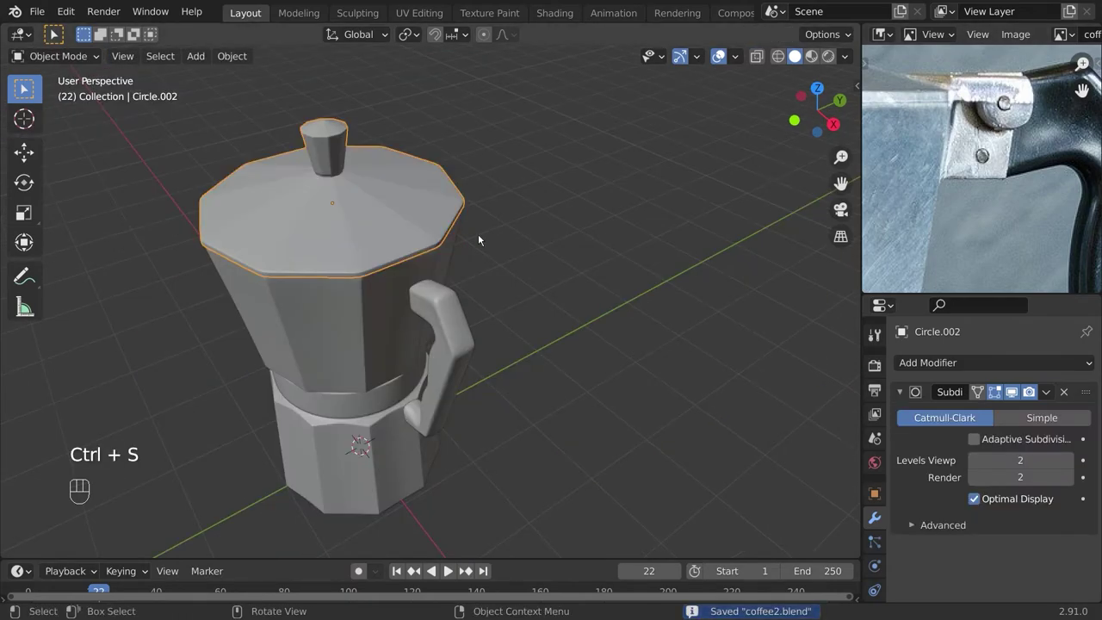
key(KP_1)
key(ctrl+s)
key(shift+a)
mouse_move(477, 258)
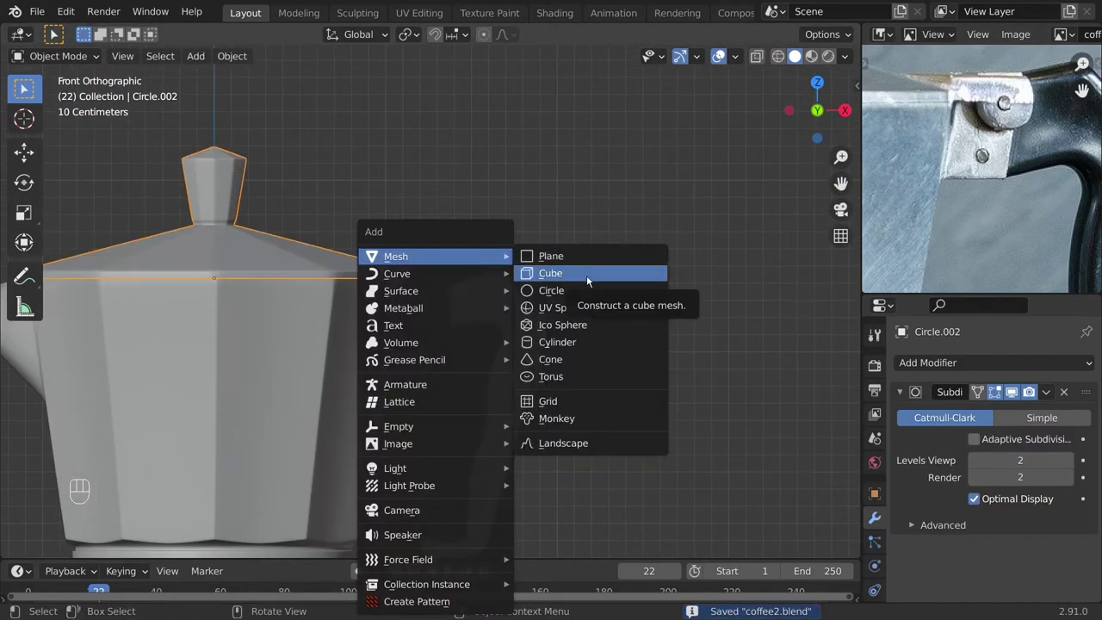
key(Escape)
Save the file and snap the 3D cursor to the selected faces on the upper body's handle side.
scroll(530, 334, up, 3)
shift+middle_drag(387, 317, 539, 268)
key(ctrl+s)
key(ctrl+s)
key(shift+a)
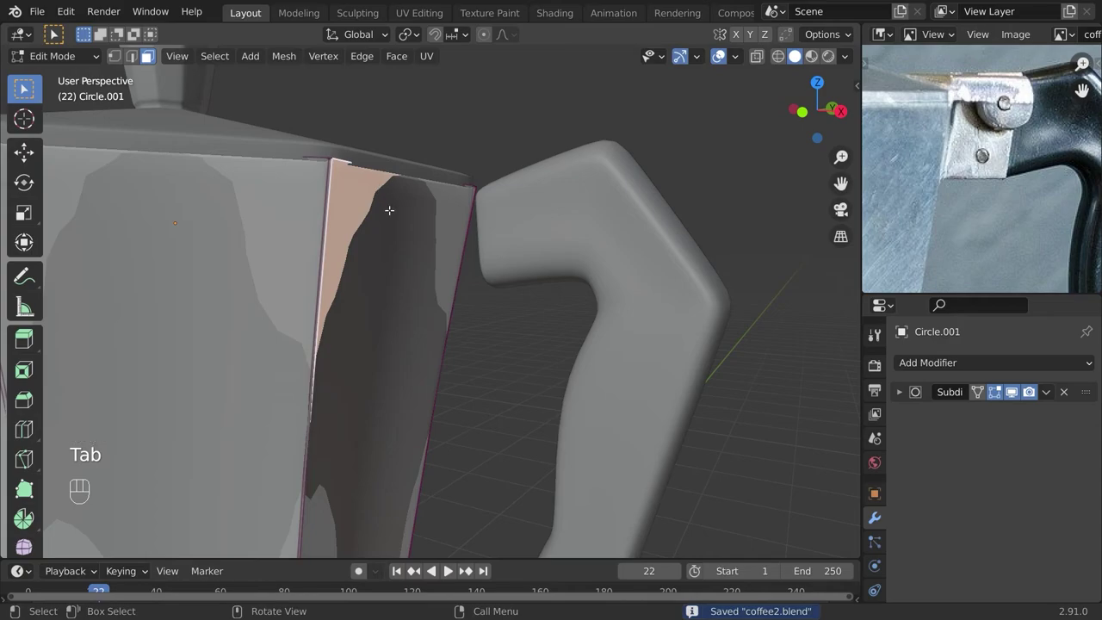
key(shift+s)
click(424, 410)
key(Tab)
key(KP_1)
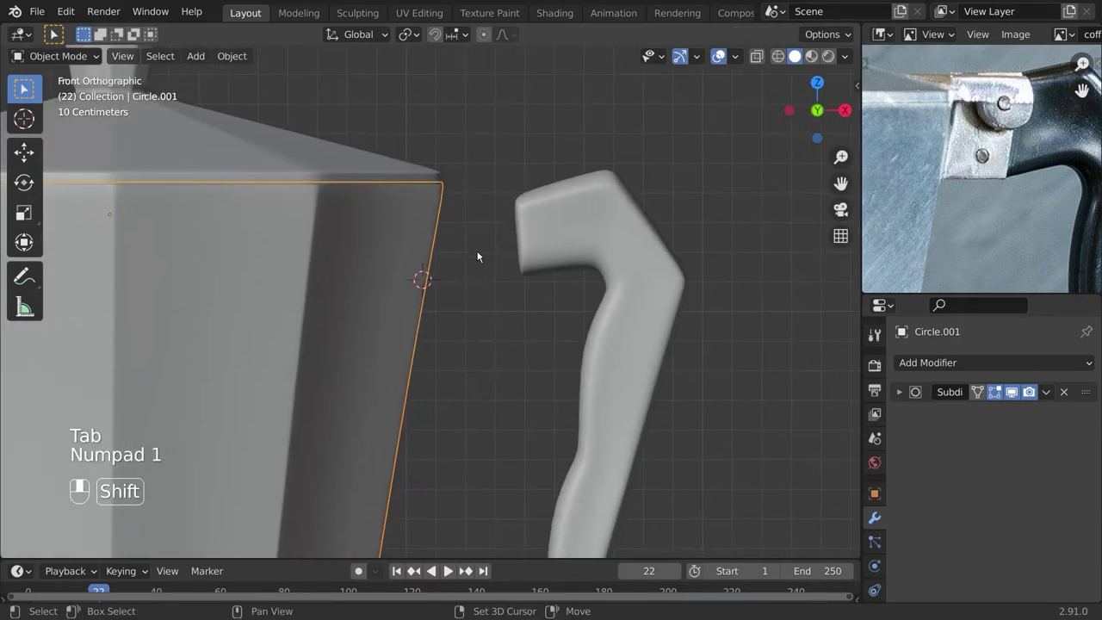
Add a cube at the 3D cursor, scale it down to bracket size, and move it between the upper body and handle.
key(shift+a)
mouse_move(477, 251)
click(591, 271)
key(s)
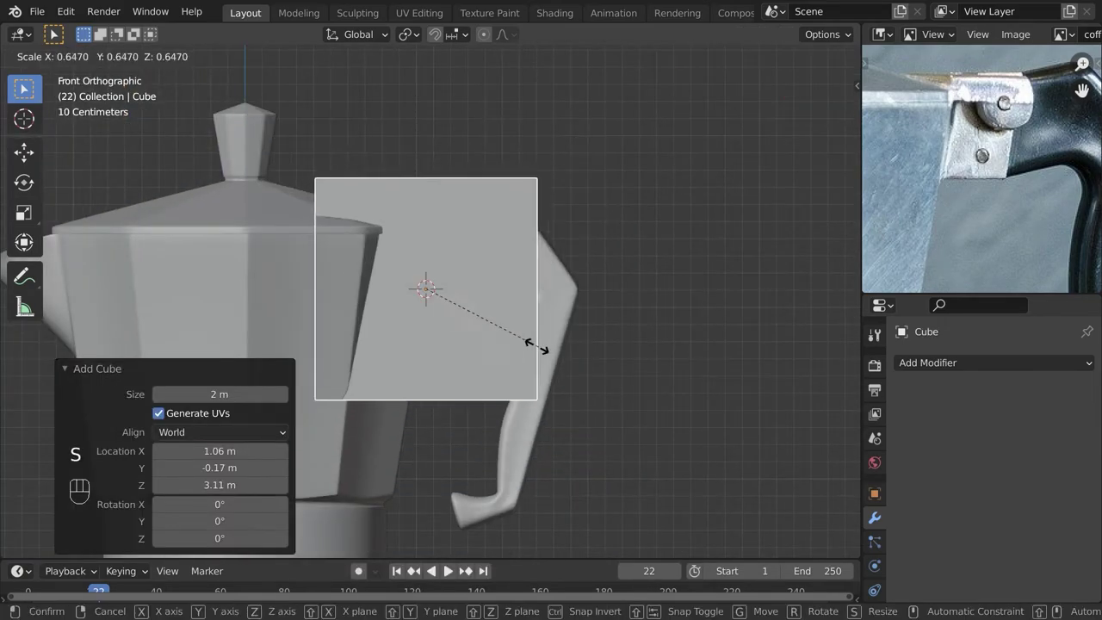
click(482, 316)
scroll(482, 315, up, 4)
key(g)
click(421, 232)
Refine the bracket cube's size, stretching it about 1.15 times along X, and nudge it slightly towards the handle.
scroll(421, 233, down, 3)
key(s)
click(435, 267)
scroll(430, 267, down, 2)
key(s)
middle_click(399, 272)
click(402, 273)
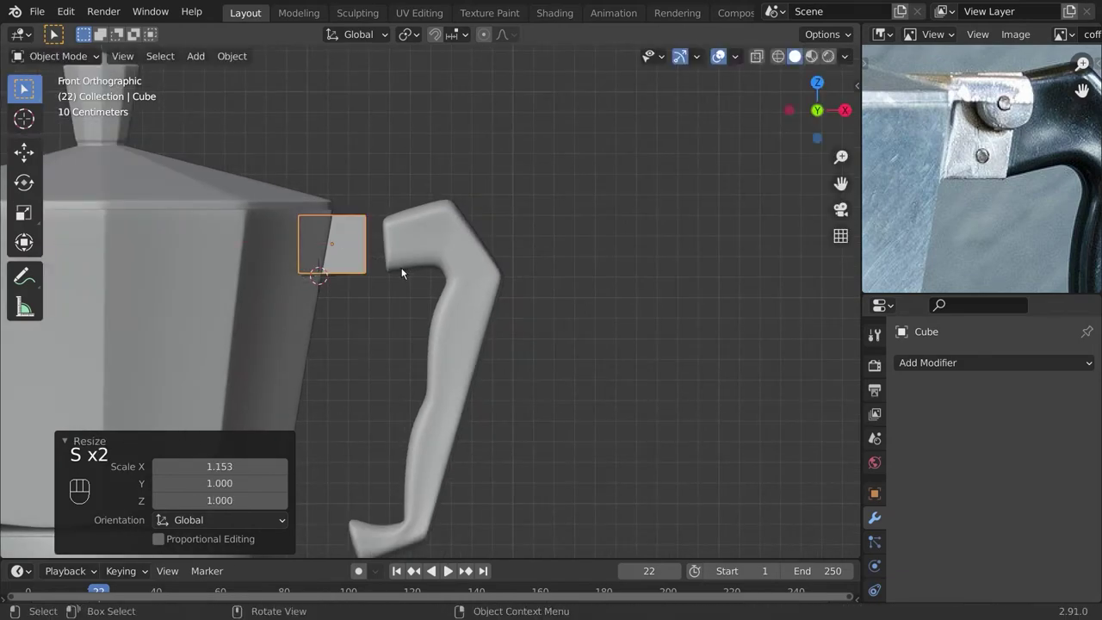
click(407, 266)
scroll(407, 266, down, 5)
scroll(981, 168, down, 5)
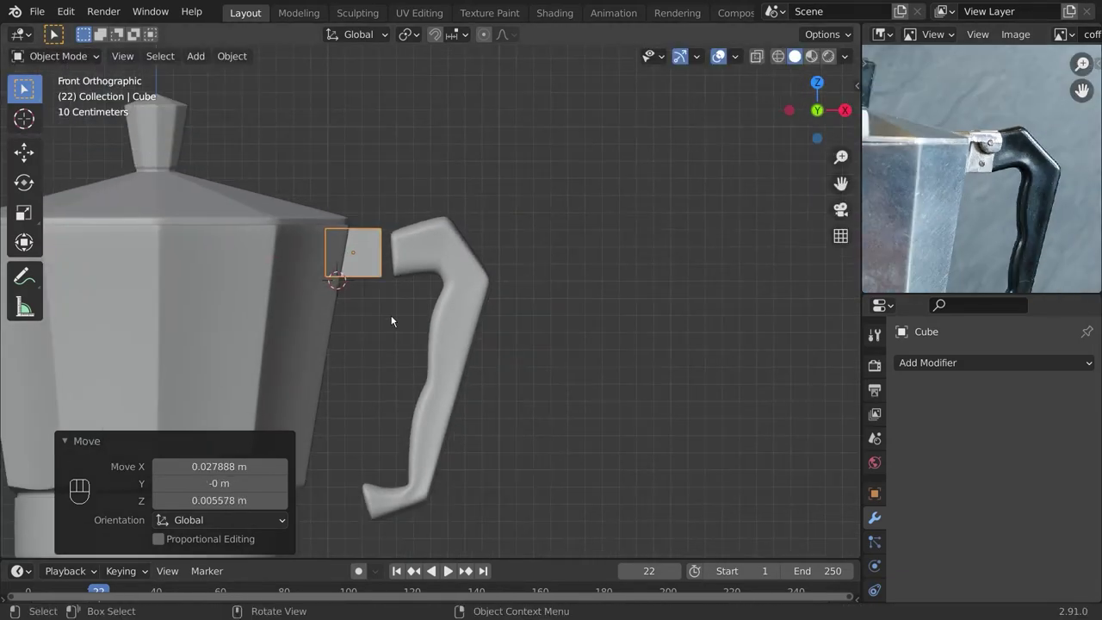
Select the handle and move it inward so its upper end meets the bracket cube.
shift+middle_drag(486, 358, 529, 301)
key(Tab)
key(Tab)
key(a)
key(a)
click(468, 258)
scroll(517, 276, up, 2)
key(g)
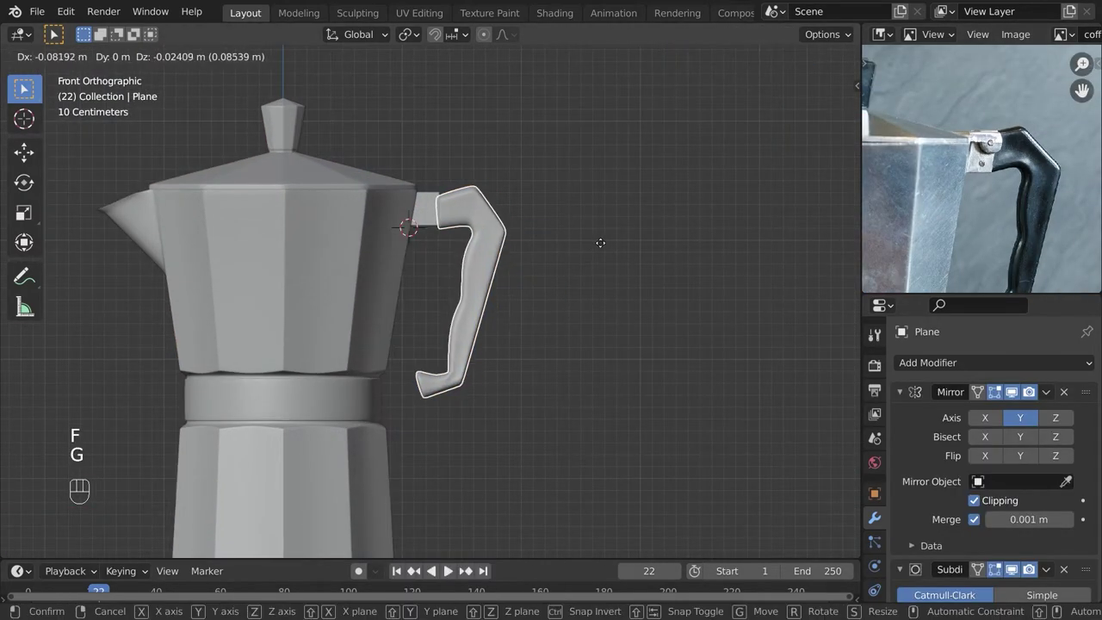
click(612, 208)
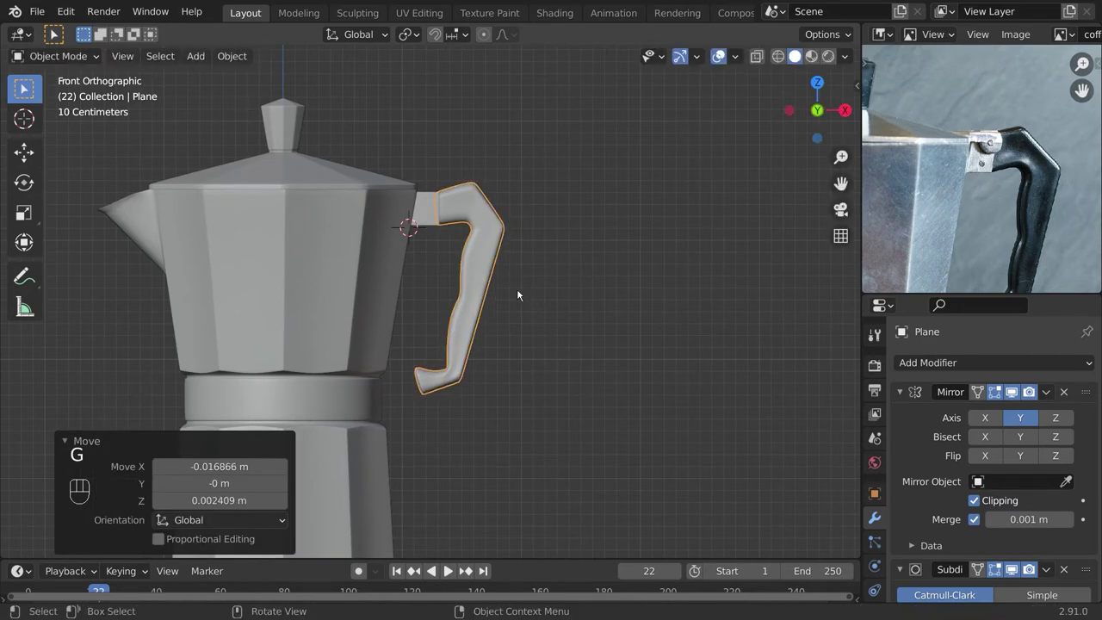
Slant the bracket cube's handle side by moving its lower edge about -0.042 m along X, and save the file.
click(427, 210)
key(Tab)
scroll(448, 219, up, 4)
click(131, 56)
click(482, 275)
middle_drag(482, 276, 443, 221)
scroll(443, 221, up, 2)
key(KP_1)
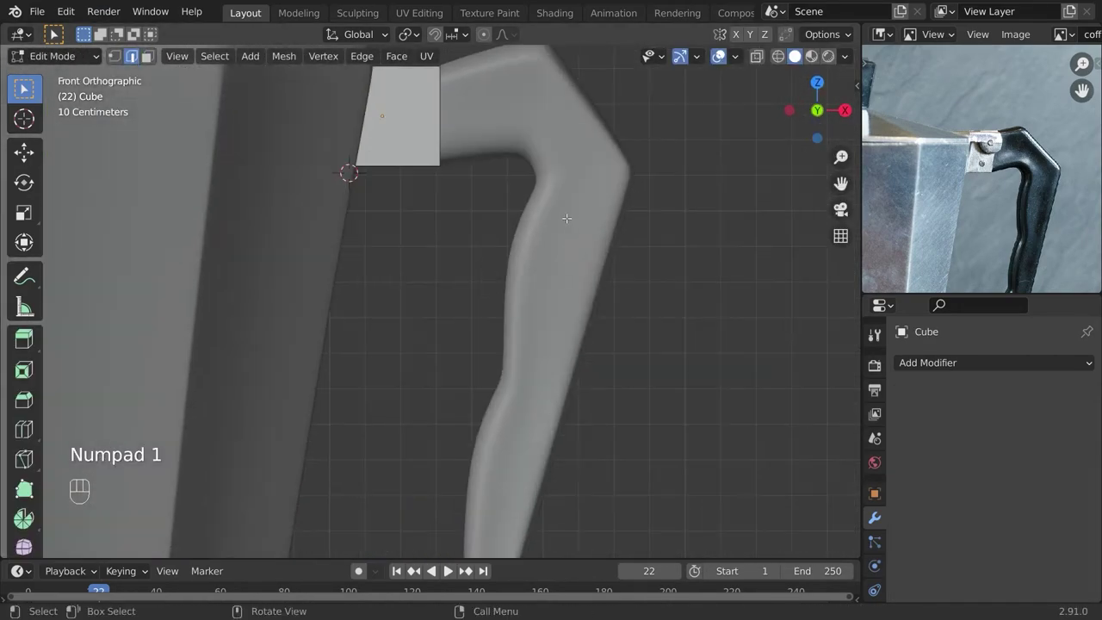
click(550, 220)
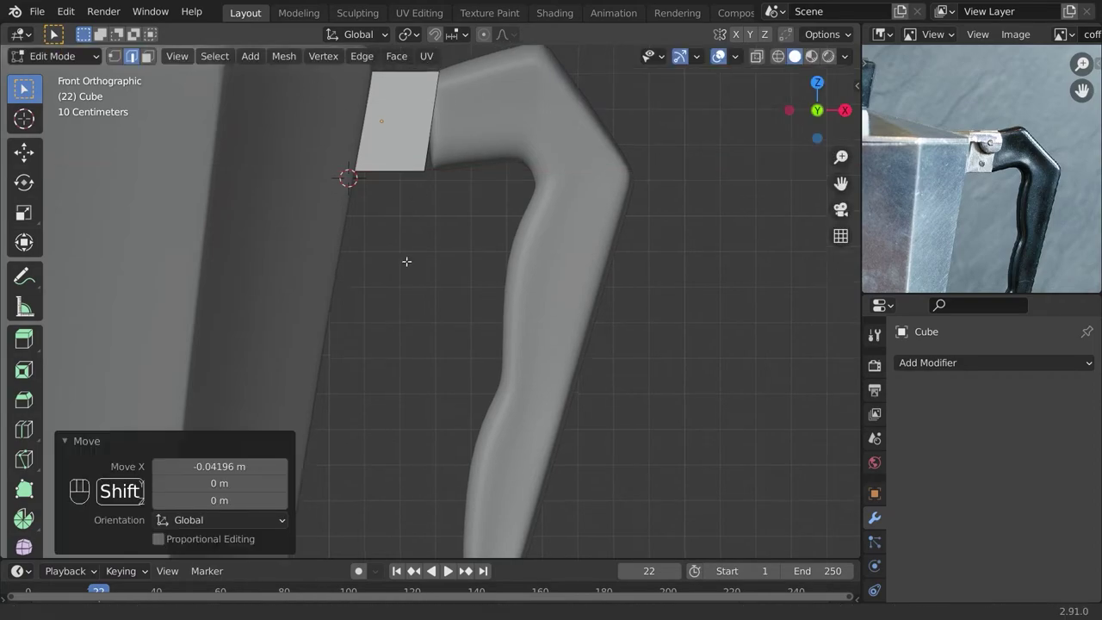
shift+middle_drag(406, 259, 396, 315)
key(ctrl+s)
Compare the bracket with the reference photo, isolate the cube, scale its mesh along Y, and return to the full scene.
scroll(973, 162, up, 5)
middle_drag(974, 162, 999, 189)
shift+middle_drag(827, 179, 839, 247)
middle_drag(478, 303, 333, 305)
key(KP_Divide)
key(y)
click(610, 389)
middle_drag(608, 398, 529, 372)
middle_drag(448, 393, 516, 430)
key(s)
key(y)
click(646, 419)
key(Tab)
key(KP_Divide)
key(a)
key(a)
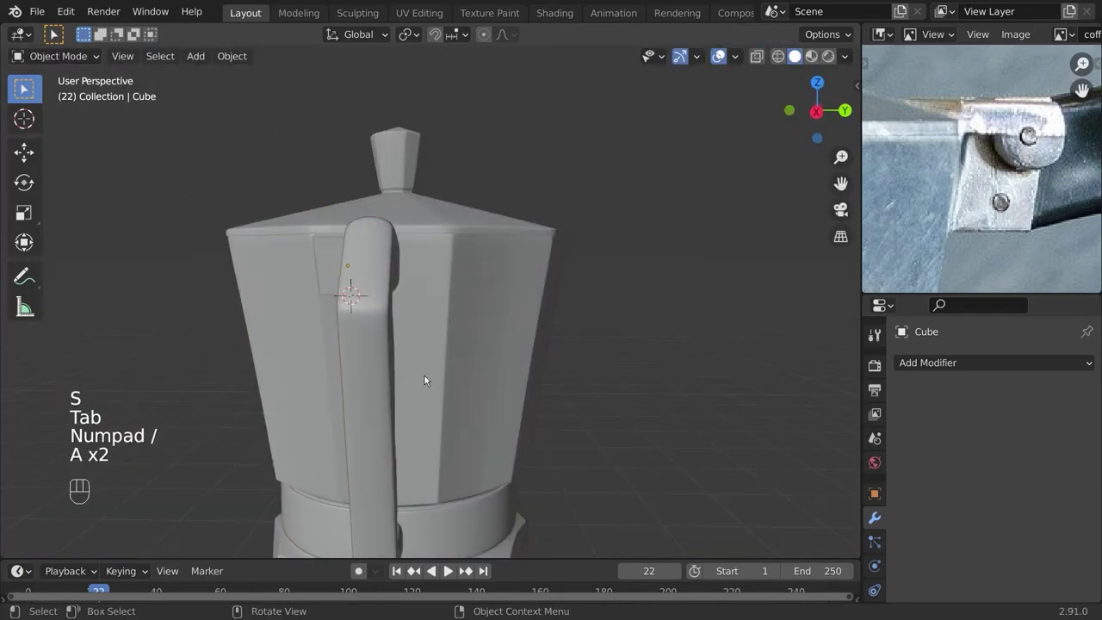
middle_drag(424, 376, 551, 376)
scroll(462, 322, up, 2)
key(Tab)
key(s)
key(y)
key(Escape)
key(Tab)
Centre the bracket cube on the handle along Y, fit its width to the handle, and save the file.
middle_drag(421, 381, 359, 284)
key(KP_7)
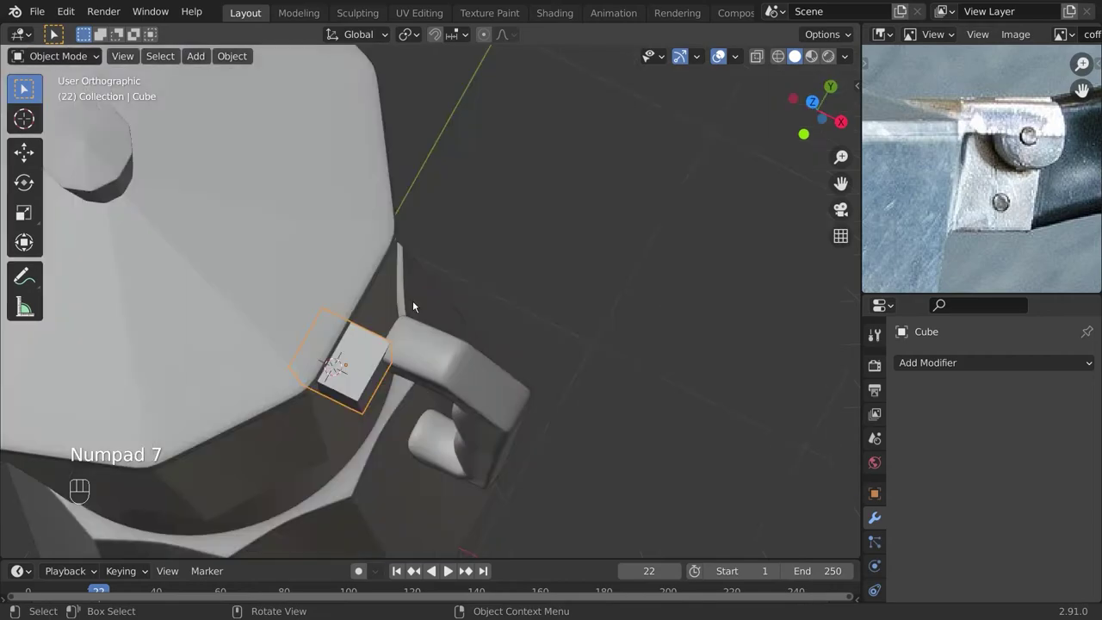
key(g)
click(447, 427)
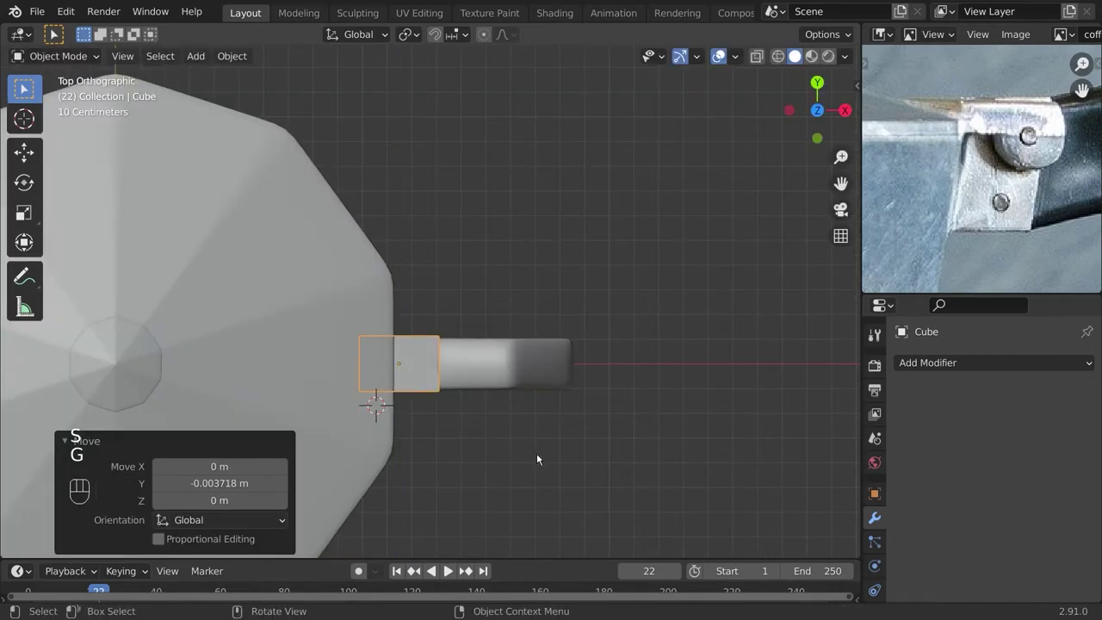
key(a)
key(a)
key(ctrl+s)
middle_drag(537, 459, 440, 339)
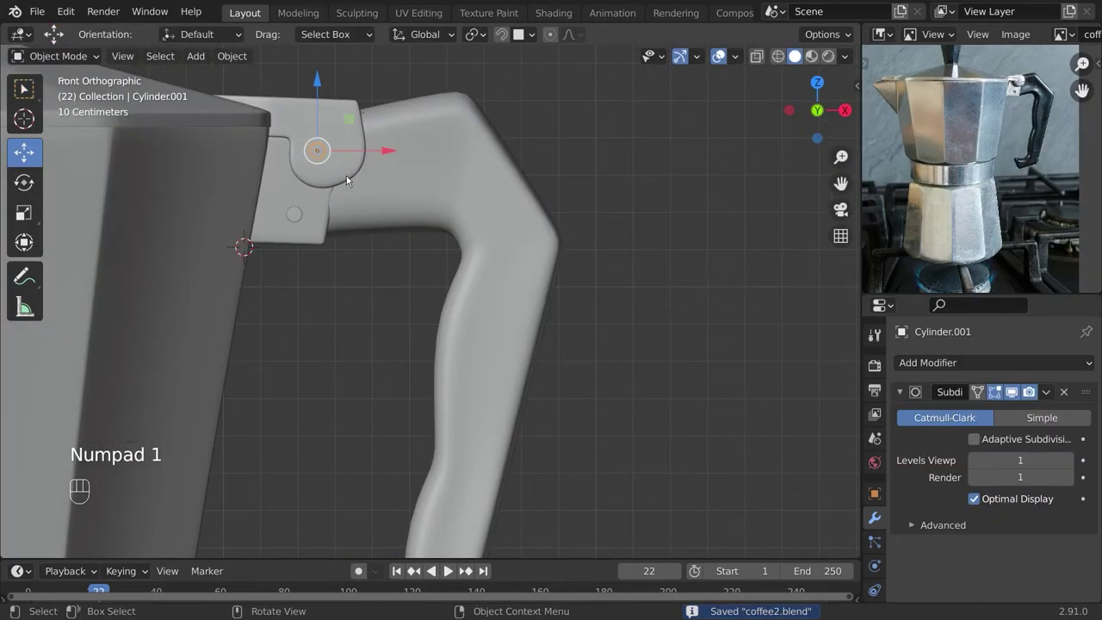
Delete the upper rivet on the bracket's round lobe and put a copy of the lower rivet in its place.
key(x)
key(KP_1)
scroll(527, 348, up, 5)
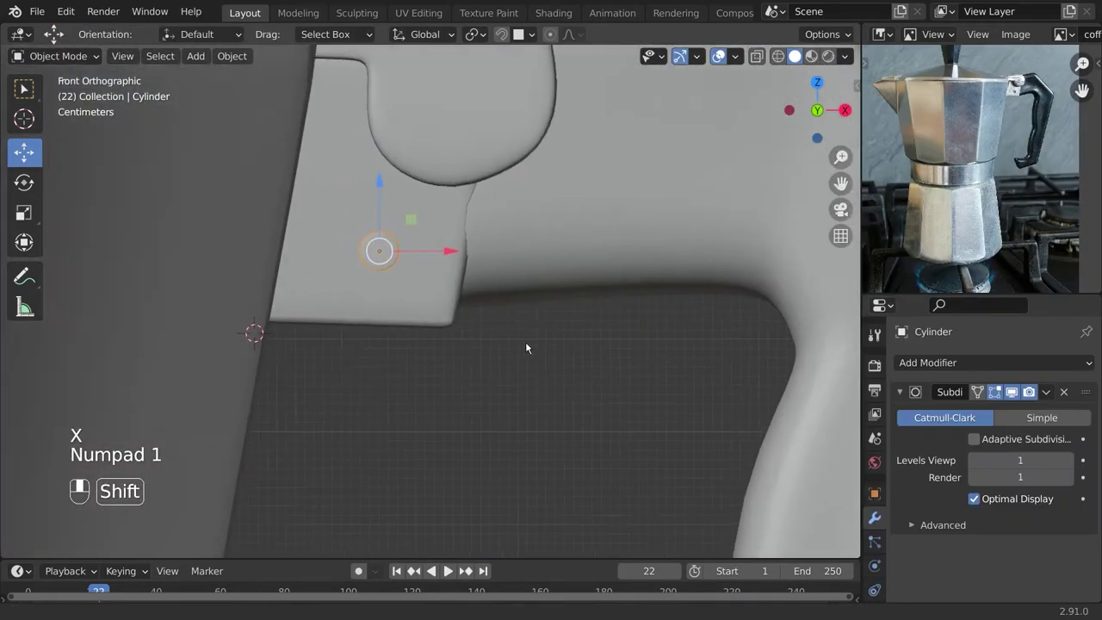
shift+middle_drag(526, 348, 560, 365)
scroll(556, 353, down, 1)
key(g)
right_click(550, 305)
middle_drag(550, 305, 569, 370)
key(KP_1)
scroll(493, 403, up, 1)
click(538, 241)
Set the upper rivet's origin to its geometry, scale it along Y to fit through the bracket, and save the file.
middle_drag(538, 241, 398, 296)
key(KP_1)
key(KP_3)
scroll(430, 285, up, 3)
click(231, 56)
mouse_move(259, 94)
click(455, 112)
key(s)
key(y)
click(603, 313)
key(g)
middle_drag(483, 275, 507, 326)
key(a)
key(a)
key(ctrl+s)
key(KP_1)
middle_drag(515, 264, 443, 381)
key(ctrl+s)
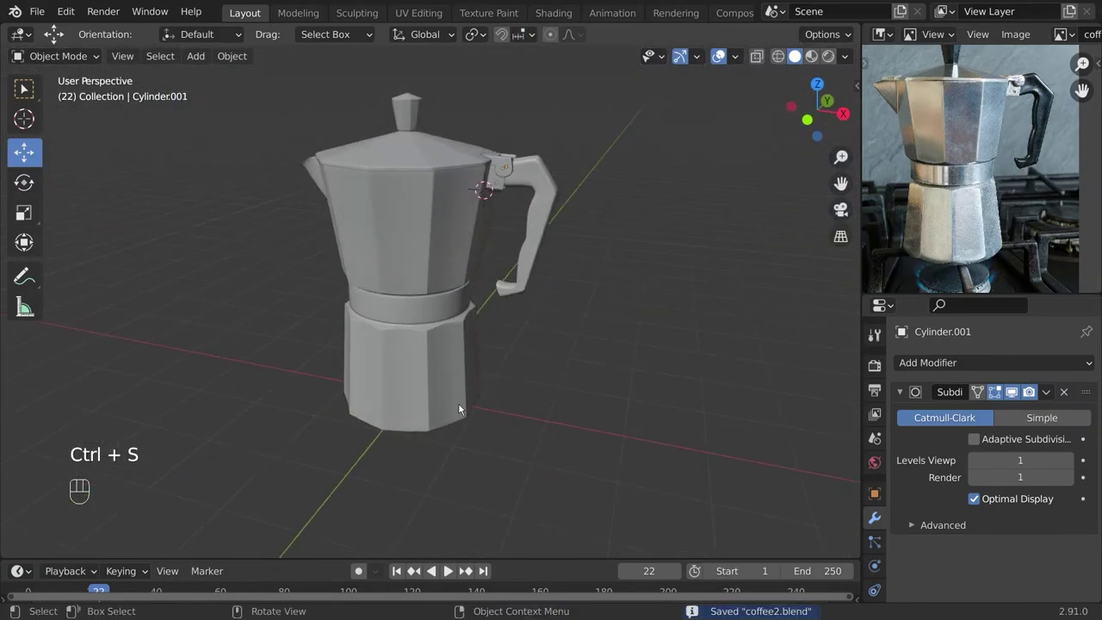
Save the file, add a seven-sided mesh circle, rotate it 90° to face the front, and place it beside the lower body.
scroll(465, 379, up, 4)
key(KP_1)
shift+middle_drag(382, 260, 366, 261)
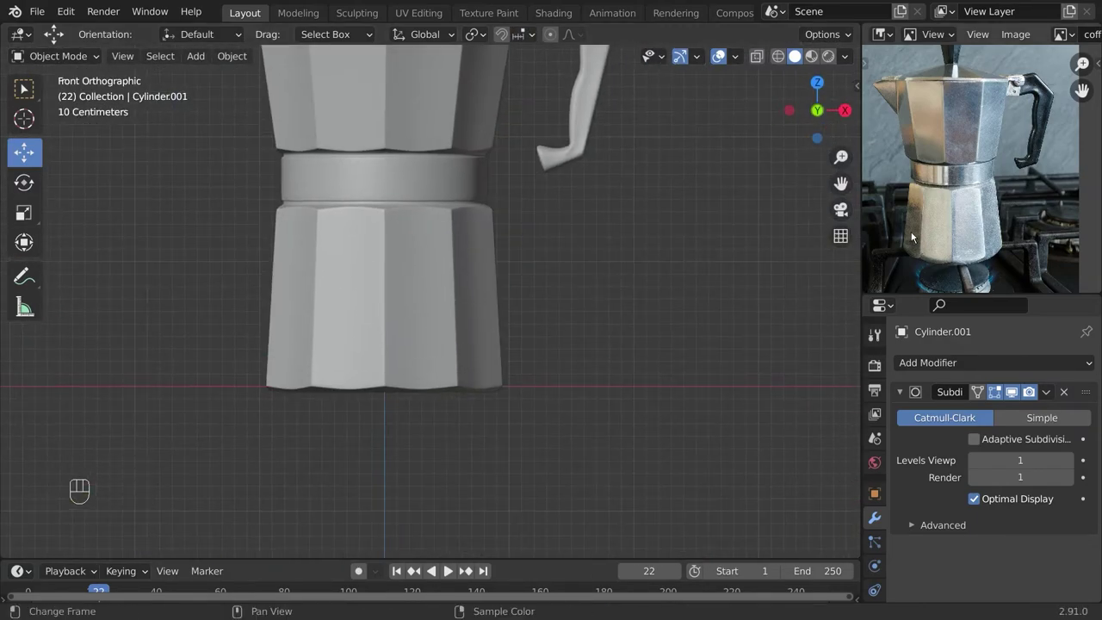
scroll(934, 217, up, 1)
scroll(412, 321, up, 2)
key(ctrl+s)
shift+middle_drag(735, 320, 548, 430)
key(shift+a)
key(shift+a)
mouse_move(379, 257)
click(489, 290)
scroll(447, 332, down, 3)
text(r90)
key(Return)
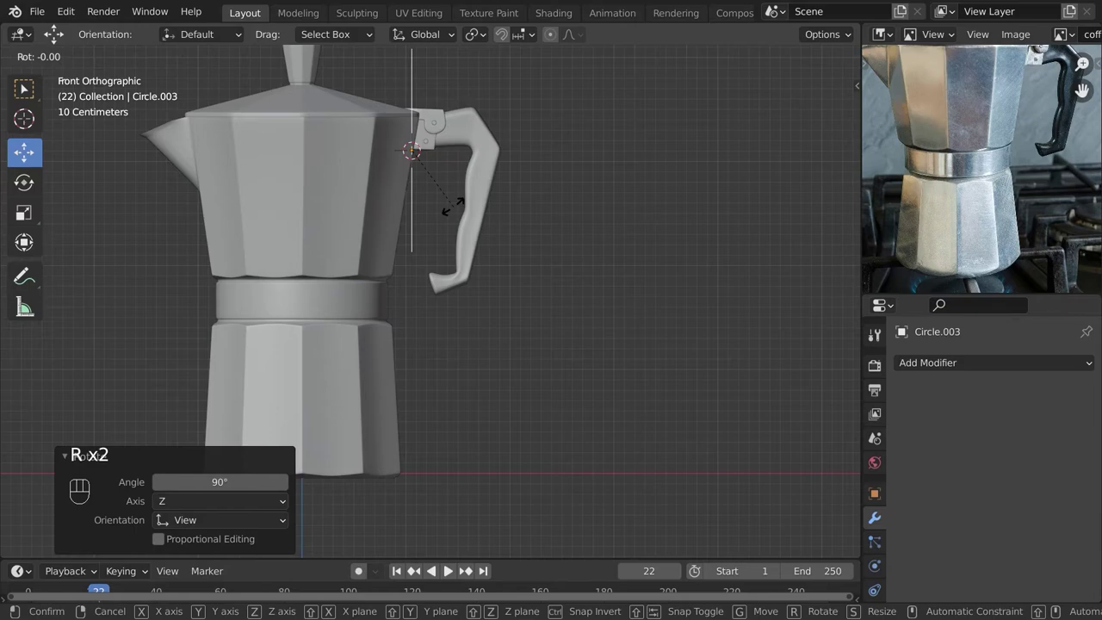
click(570, 399)
Scale the circle down to about 0.22 of its size and fine-tune it beside the lower body.
scroll(570, 399, up, 3)
key(s)
click(652, 428)
scroll(652, 428, up, 5)
key(s)
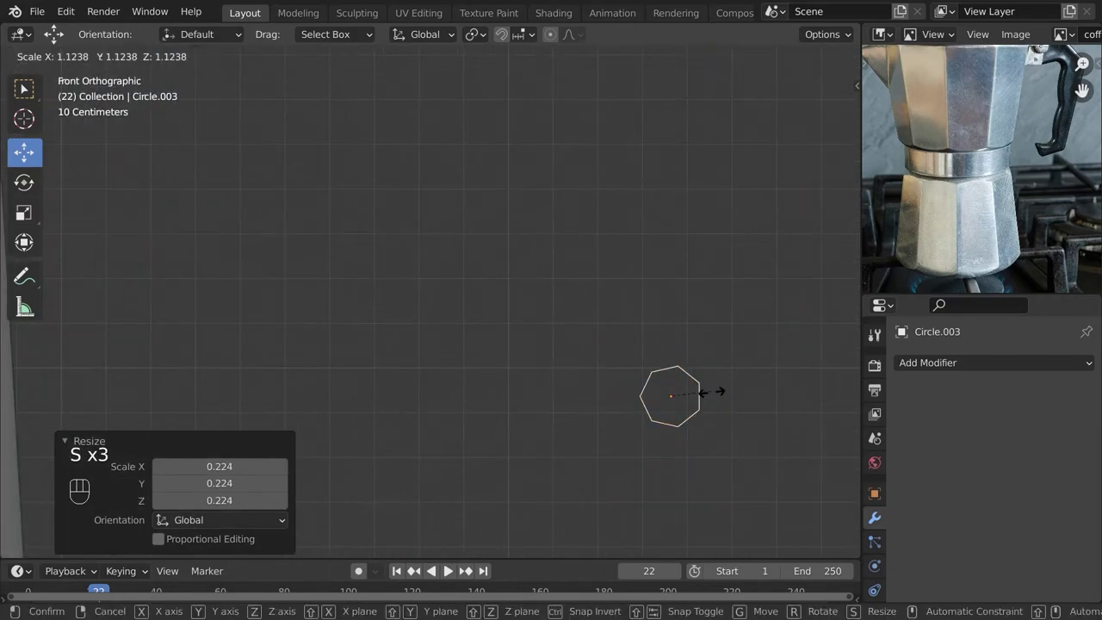
click(720, 414)
Extrude the seven-sided circle's edge inward into a flat ring, scaling it to about 0.7.
key(Tab)
key(e)
right_click(713, 385)
key(s)
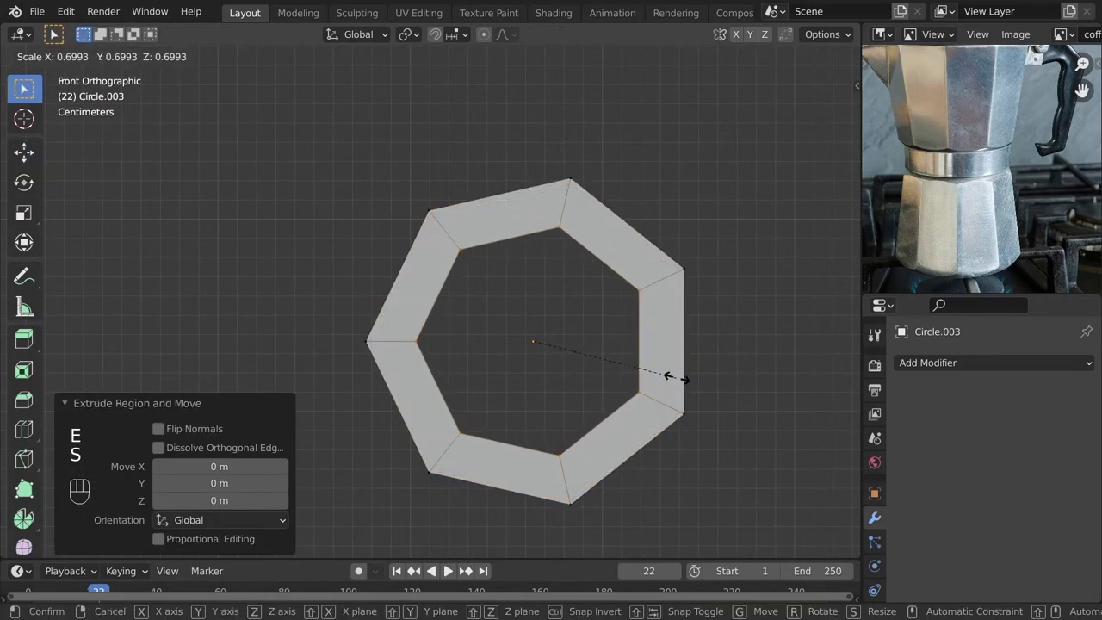
click(684, 374)
Extrude another, smaller ring inside the first and offset it to give the part depth.
shift+middle_drag(656, 376, 543, 328)
scroll(541, 329, up, 1)
right_click(540, 336)
key(s)
click(551, 288)
middle_drag(575, 225, 548, 263)
key(g)
Add a loop cut around the sloped wall between the rings and scale it to shape the profile.
key(ctrl+r)
double_click(485, 271)
key(s)
click(568, 305)
mouse_move(568, 305)
middle_down()
mouse_move(517, 339)
mouse_move(532, 325)
mouse_move(563, 401)
middle_up()
Add a Subdivision Surface modifier to the part and shade it smooth.
key(Tab)
click(947, 363)
click(763, 267)
right_click(394, 243)
click(394, 243)
Extrude the inner edge loop inward again and scale it to 0.859.
key(KP_1)
key(Tab)
key(e)
key(s)
click(559, 320)
Extrude the inner edge loop along Y to form the wall of a central recess.
middle_drag(558, 319, 534, 344)
key(e)
middle_click(552, 352)
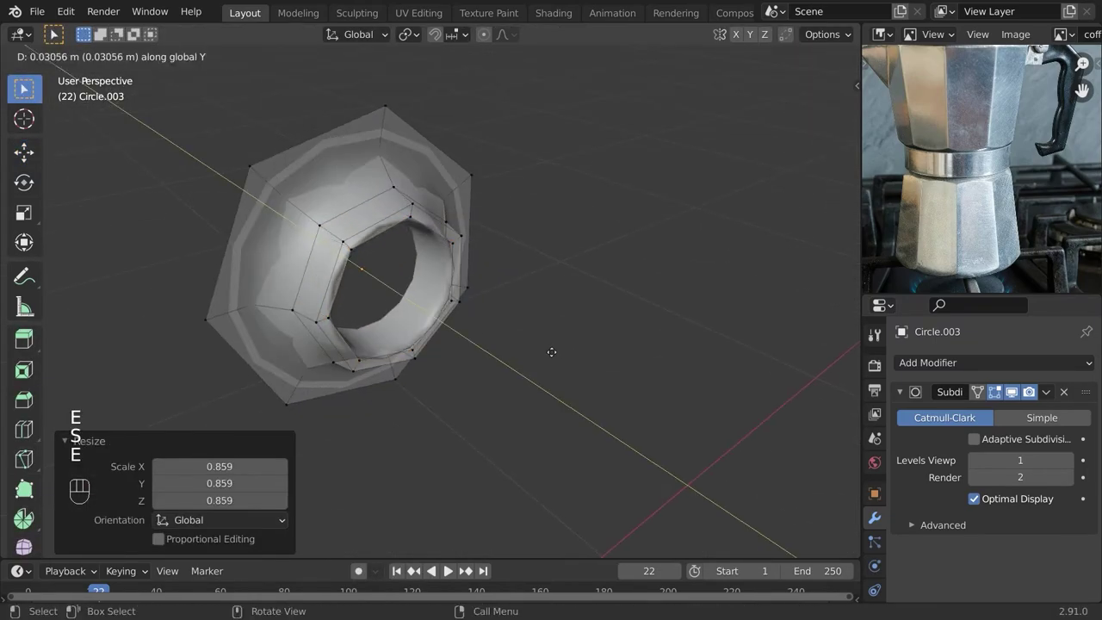
click(552, 352)
click(465, 301)
Close the recess floor by extruding its edge inward at scale 0.580 and merging the vertices at center.
middle_drag(465, 302, 457, 324)
key(e)
key(s)
click(416, 310)
key(m)
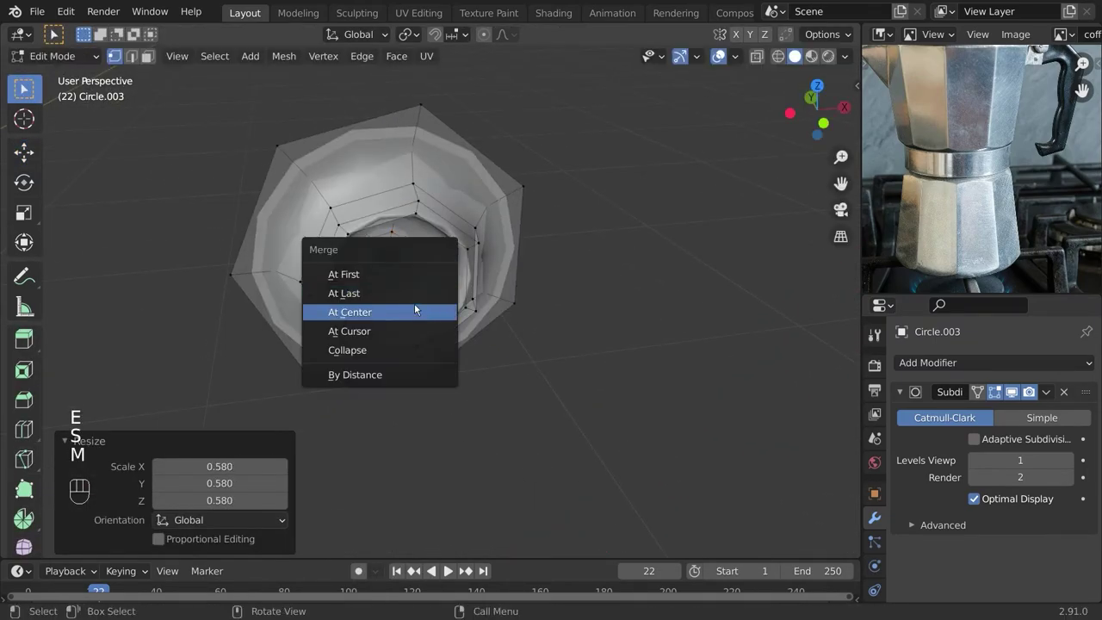
click(416, 312)
Bevel the outer edge loop of the raised lip around the recess by 0.0257 m.
alt+click(402, 353)
middle_drag(292, 384, 367, 383)
click(508, 386)
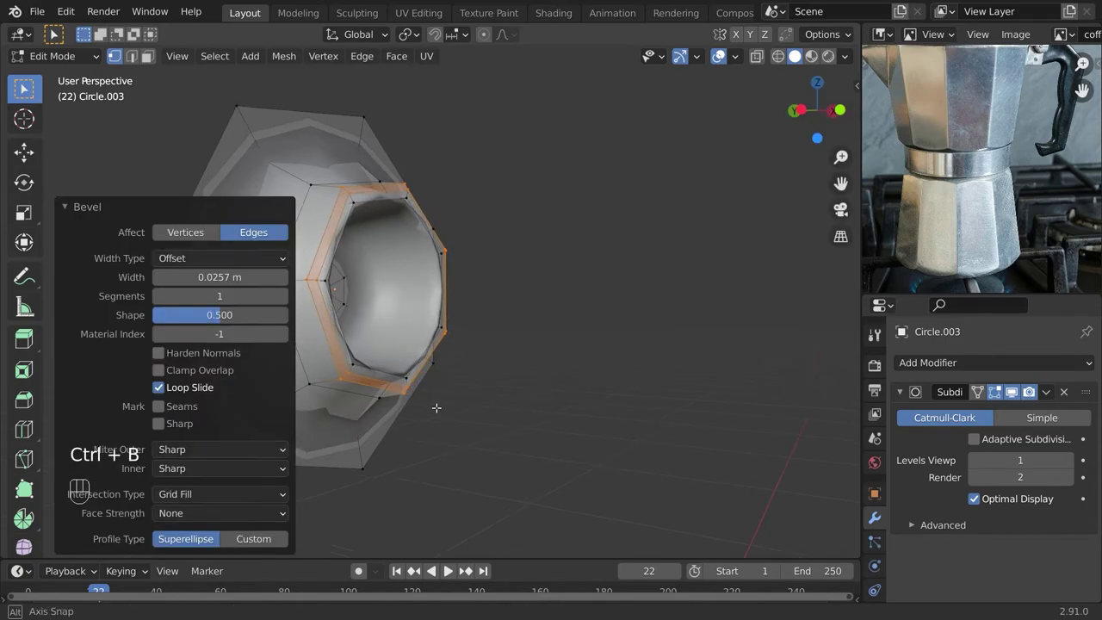
middle_drag(436, 407, 345, 403)
Bevel another edge loop around the raised lip to tighten its edge.
key(Tab)
key(Tab)
alt+click(405, 372)
key(ctrl+b)
click(551, 379)
key(Tab)
Add a loop cut around the outer sloped face, slid towards the outer rim.
scroll(377, 456, down, 4)
key(a)
key(a)
middle_drag(377, 457, 345, 404)
key(Tab)
scroll(344, 405, up, 3)
click(357, 177)
middle_drag(356, 178, 333, 220)
key(KP_1)
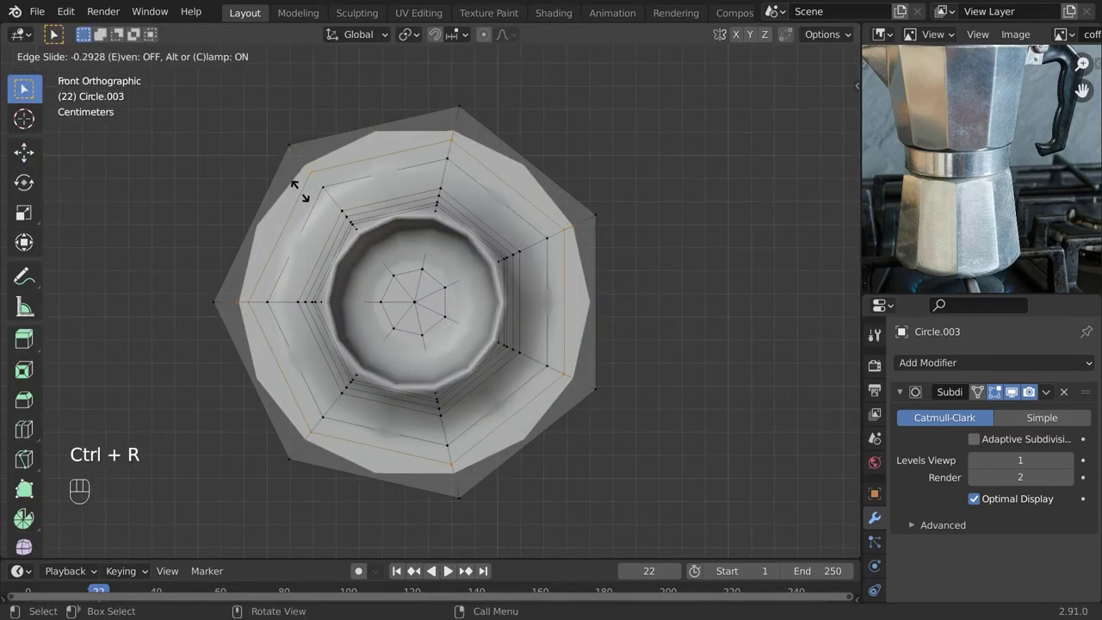
click(312, 201)
Scale the new edge loop near the outer rim to adjust the rounded profile.
key(Tab)
scroll(312, 201, down, 5)
key(a)
key(a)
middle_drag(328, 233, 447, 305)
key(Tab)
shift+middle_drag(448, 305, 465, 304)
key(s)
key(Tab)
key(a)
key(Tab)
Extrude the part's outer rim backward along Y to give it thickness and save the file.
middle_drag(426, 351, 419, 307)
key(KP_1)
middle_drag(423, 387, 365, 330)
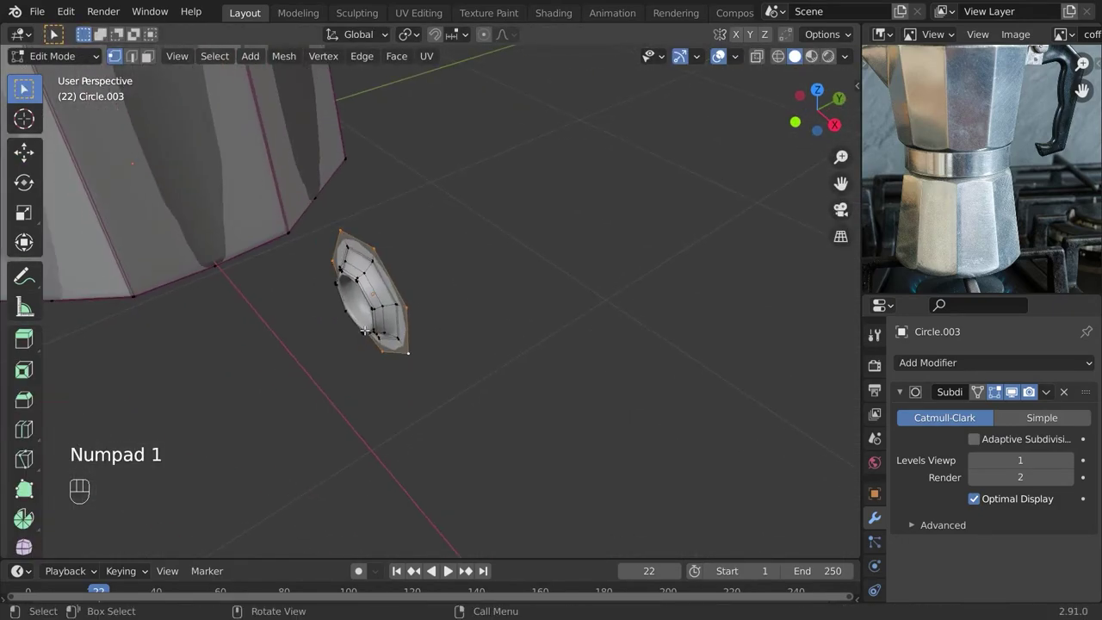
middle_click(435, 299)
click(435, 299)
key(Tab)
key(ctrl+s)
middle_drag(435, 299, 454, 196)
key(ctrl+s)
right_click(414, 246)
click(414, 247)
key(ctrl+z)
Save the file, select the radial edges at the part's seven corners, and bevel them 0.0154 m with two segments.
key(Tab)
mouse_move(431, 259)
middle_down()
mouse_move(482, 206)
mouse_move(431, 267)
middle_up()
key(ctrl+s)
key(KP_1)
alt+click(461, 110)
middle_drag(537, 241, 557, 247)
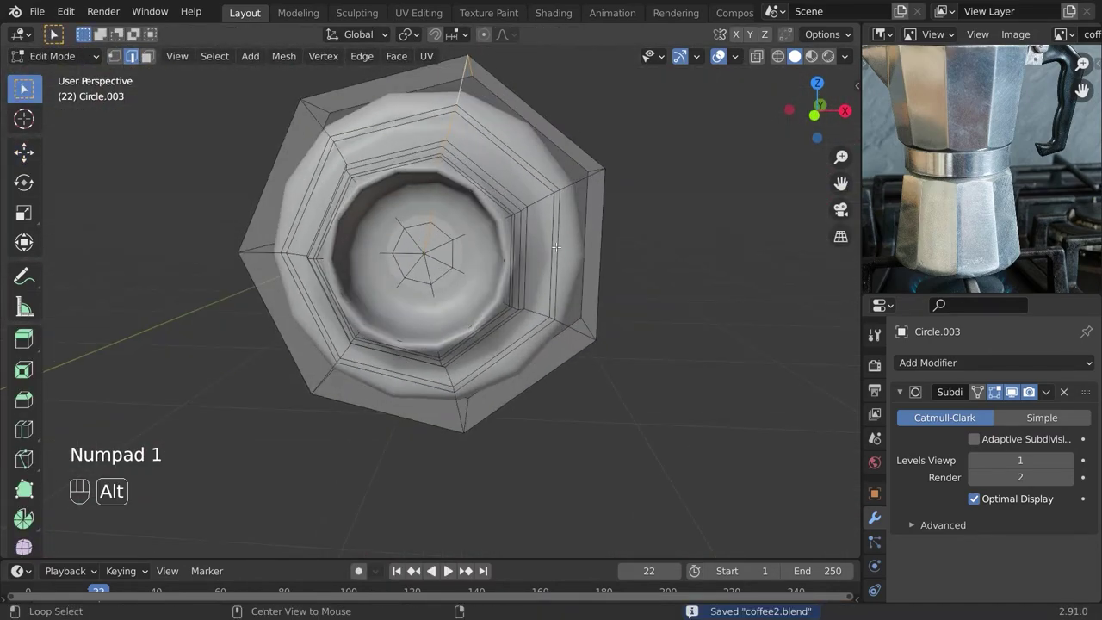
alt+shift+click(319, 383)
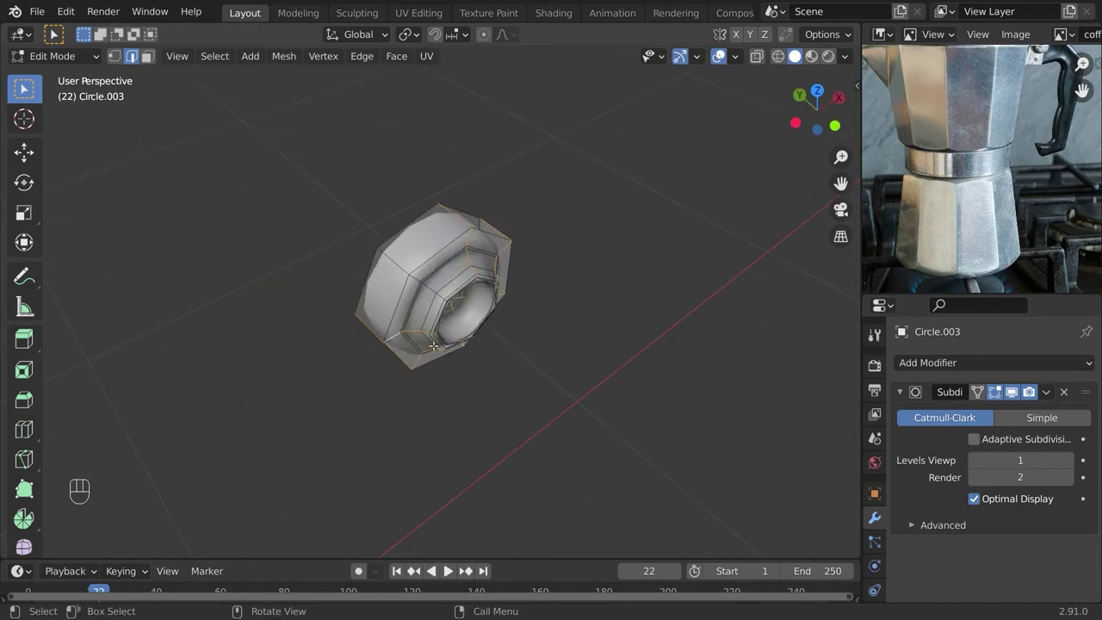
key(ctrl+s)
scroll(395, 272, up, 6)
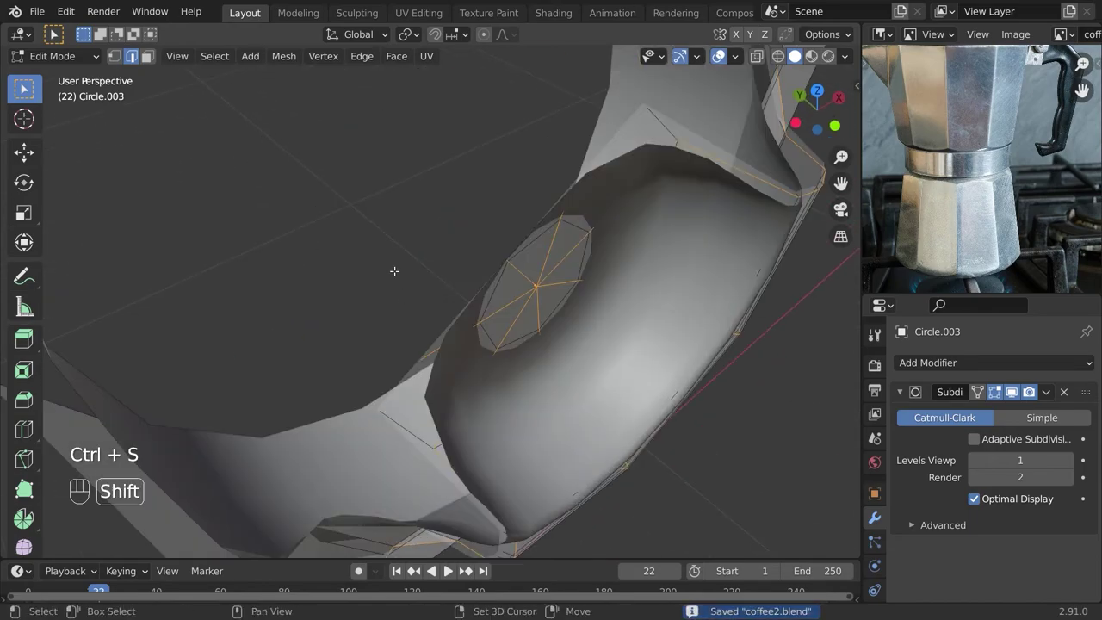
scroll(395, 272, down, 4)
key(ctrl+b)
click(656, 319)
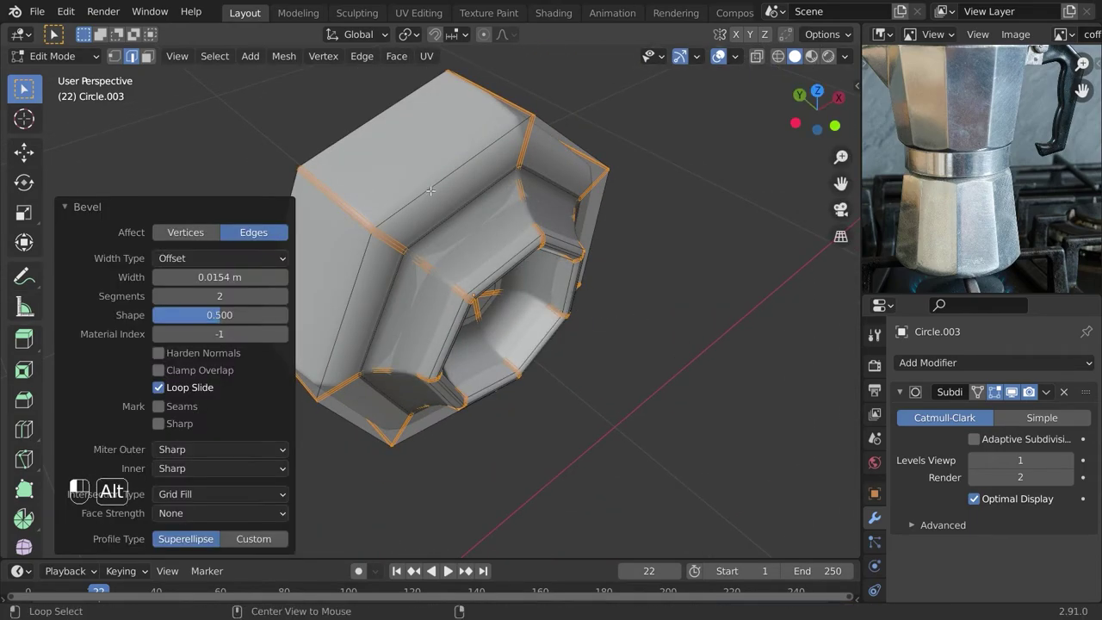
Select the edge loop around the front of the outer rim and bevel it.
alt+click(431, 190)
middle_drag(431, 191, 413, 238)
key(ctrl+b)
click(406, 243)
Examine the part's beveled rim and corner shading from the front outside Edit Mode.
scroll(407, 243, down, 3)
key(alt+KP_1)
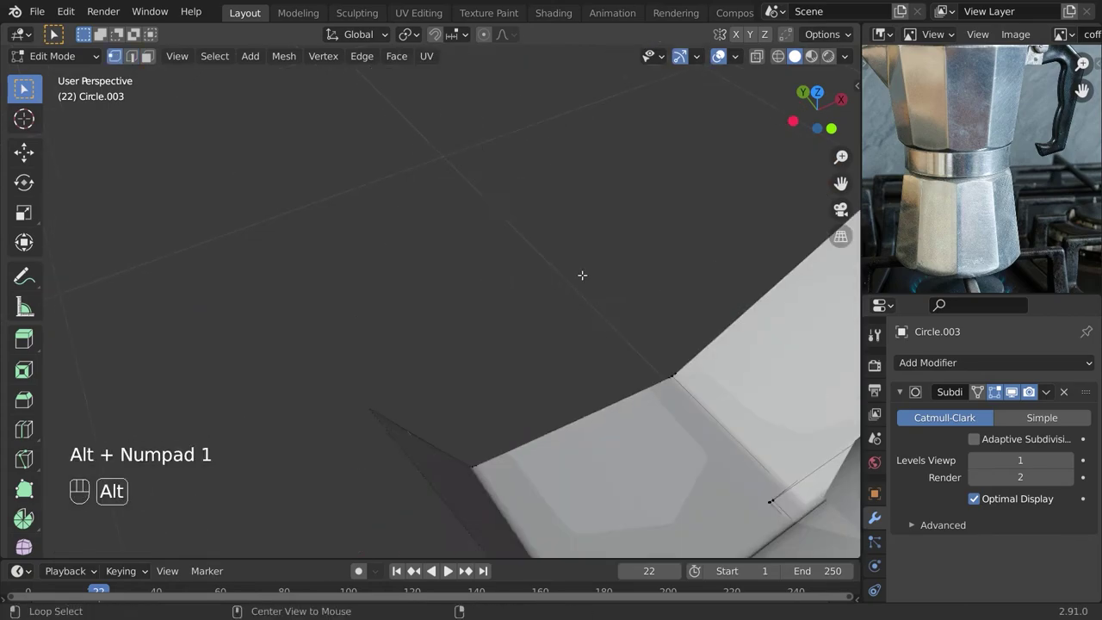
key(Tab)
middle_drag(464, 242, 505, 268)
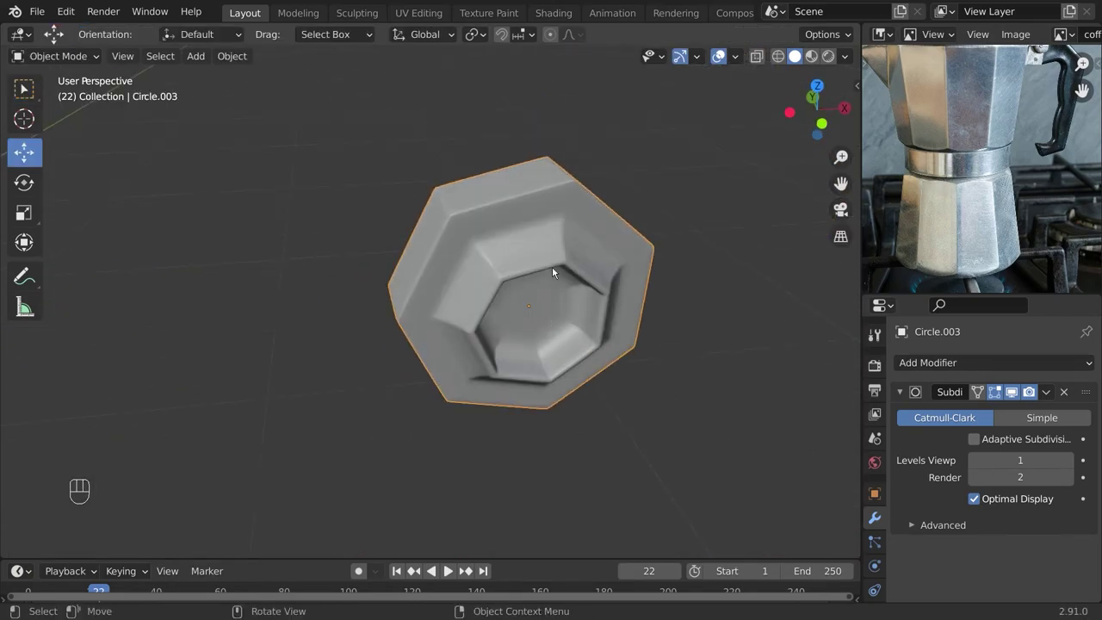
scroll(505, 268, up, 1)
shift+middle_drag(439, 332, 405, 342)
scroll(405, 342, up, 4)
shift+middle_drag(379, 172, 428, 280)
Merge the inner bevel vertices at the rim's upper-left corner and dissolve the surplus edges running inward from it.
key(Tab)
scroll(439, 280, down, 1)
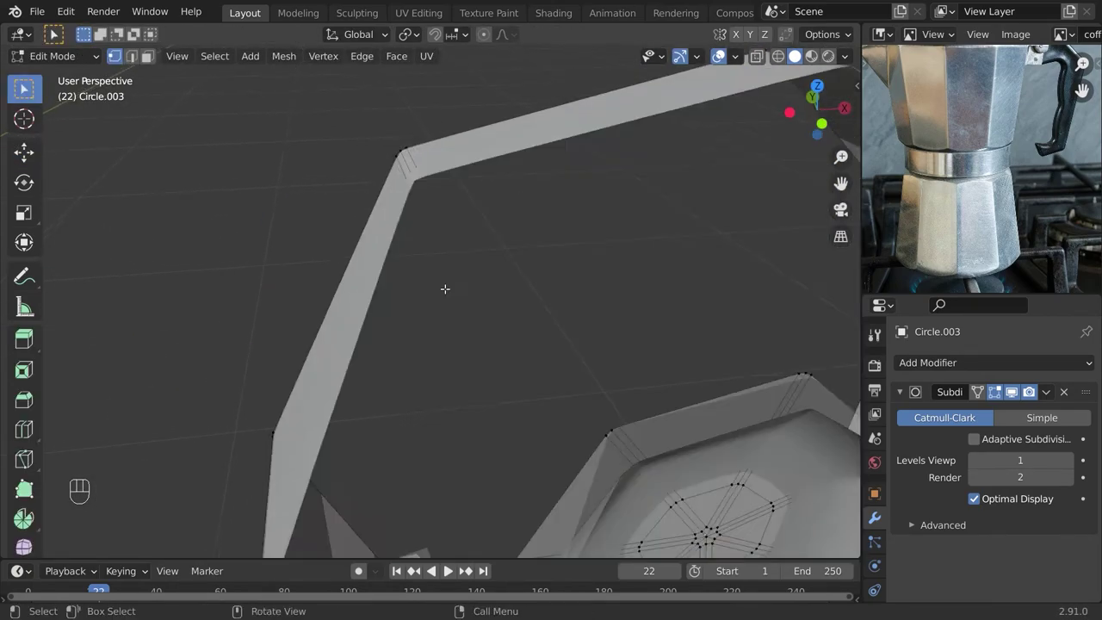
click(444, 267)
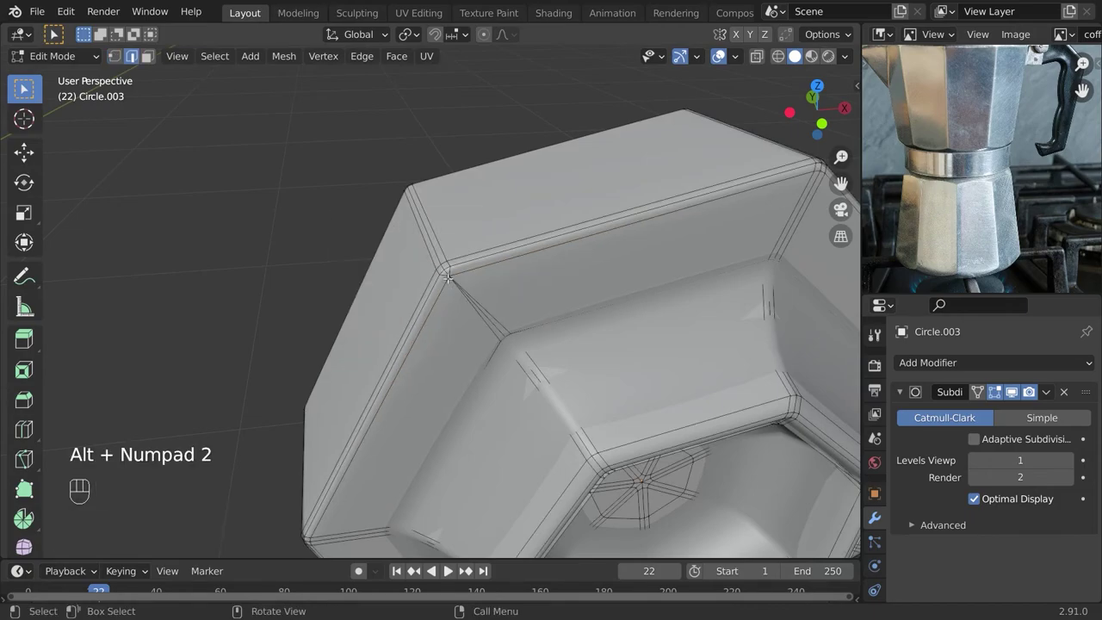
alt+shift+click(488, 335)
middle_drag(487, 335, 492, 345)
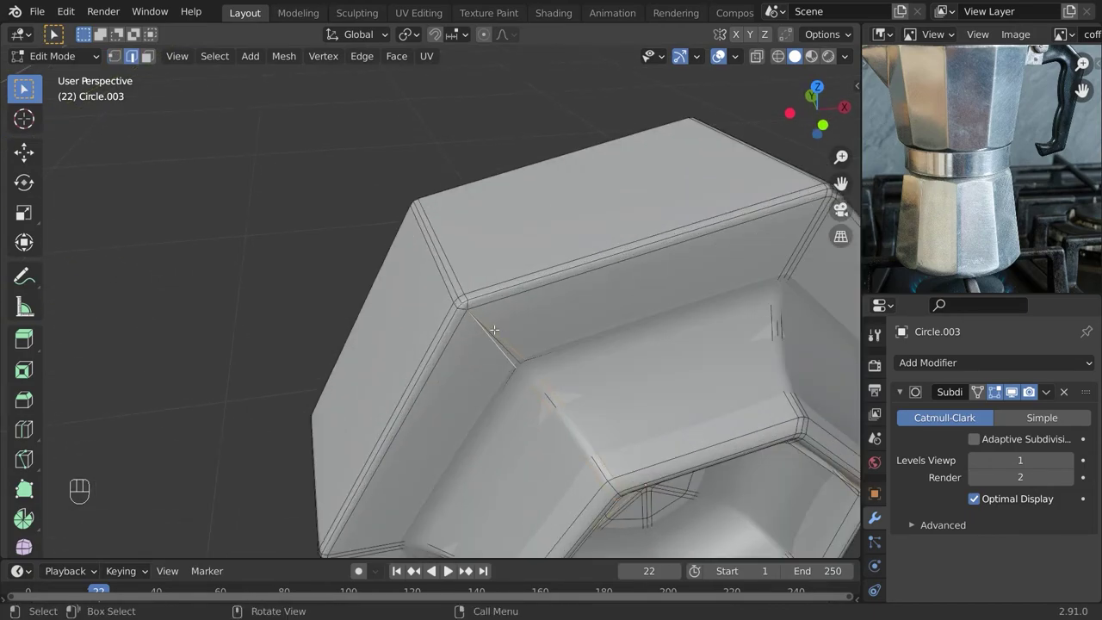
scroll(485, 317, down, 1)
key(x)
click(486, 318)
Merge the inner bevel vertices at the rim's top corner and dissolve the extra edges running inward.
shift+middle_drag(686, 273, 518, 271)
key(n)
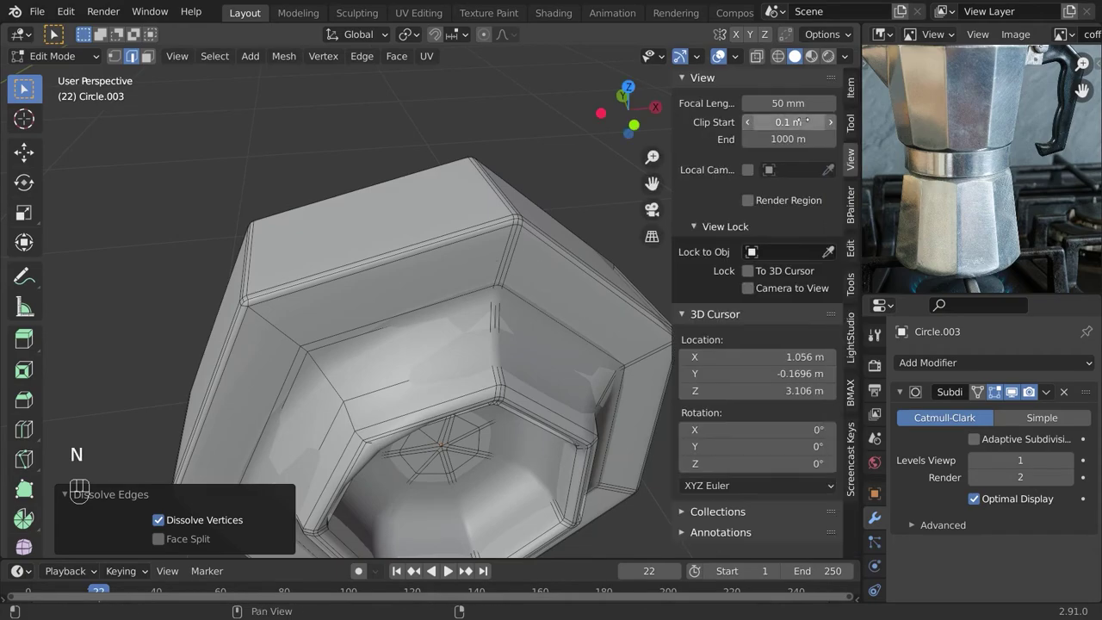
key(n)
scroll(517, 220, up, 4)
shift+middle_drag(517, 219, 320, 172)
scroll(321, 172, up, 2)
key(alt+KP_1)
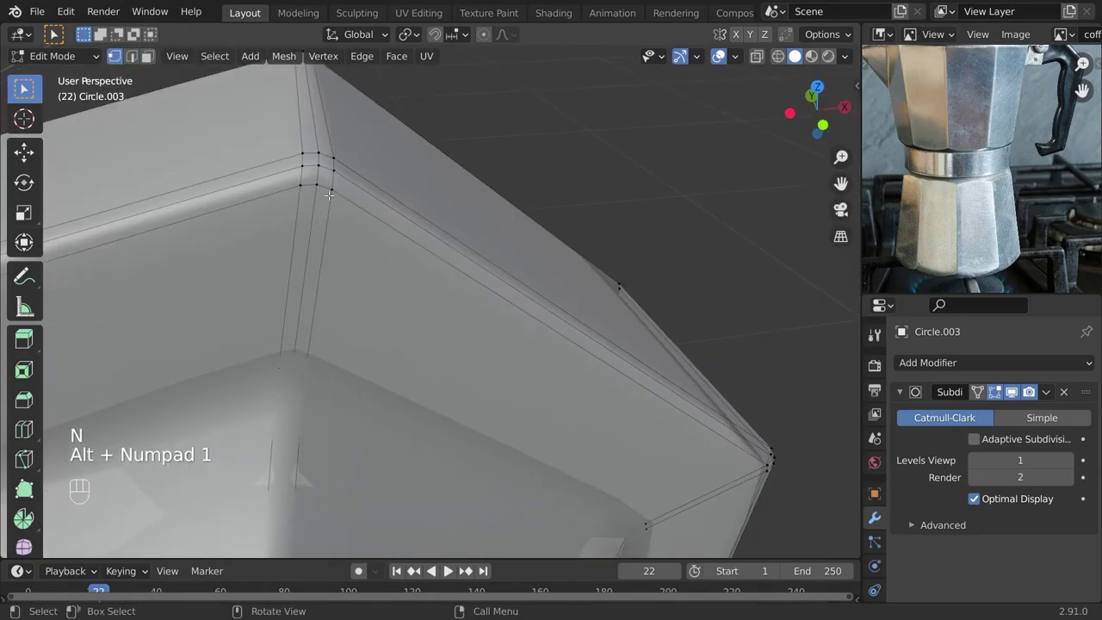
key(m)
click(337, 237)
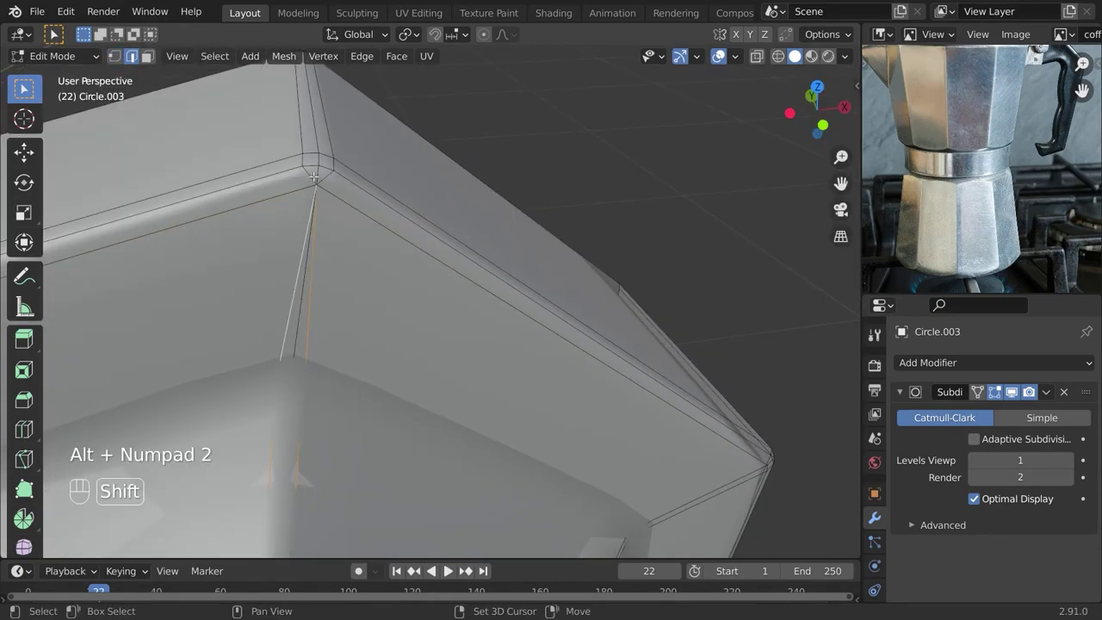
key(x)
click(325, 201)
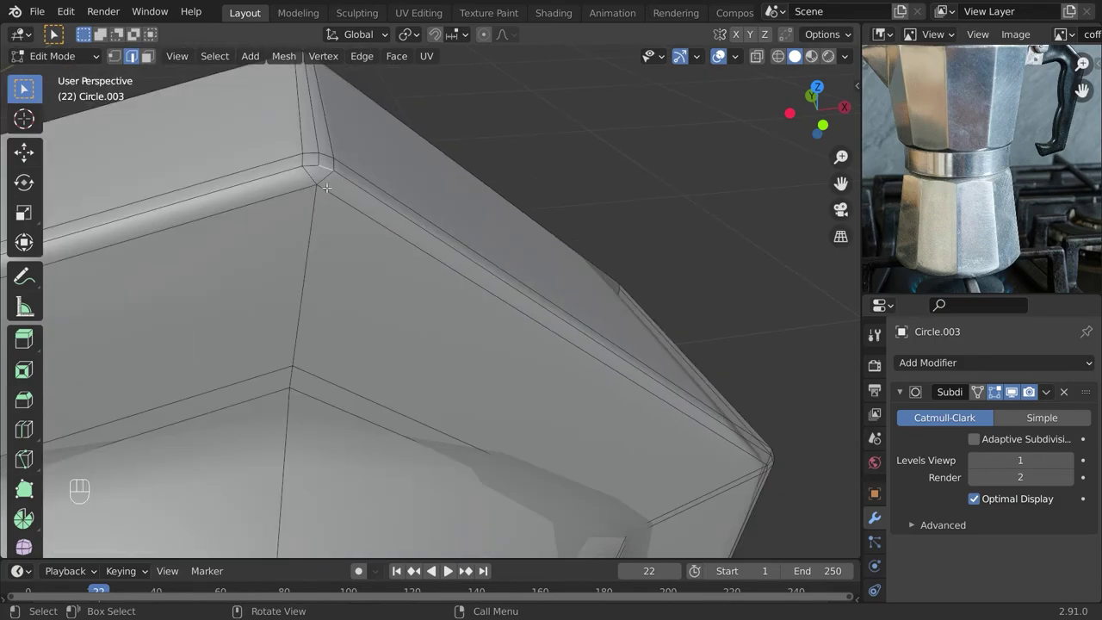
Add a loop cut around the part's front ring.
middle_drag(300, 180, 411, 263)
scroll(415, 212, down, 3)
scroll(411, 263, up, 3)
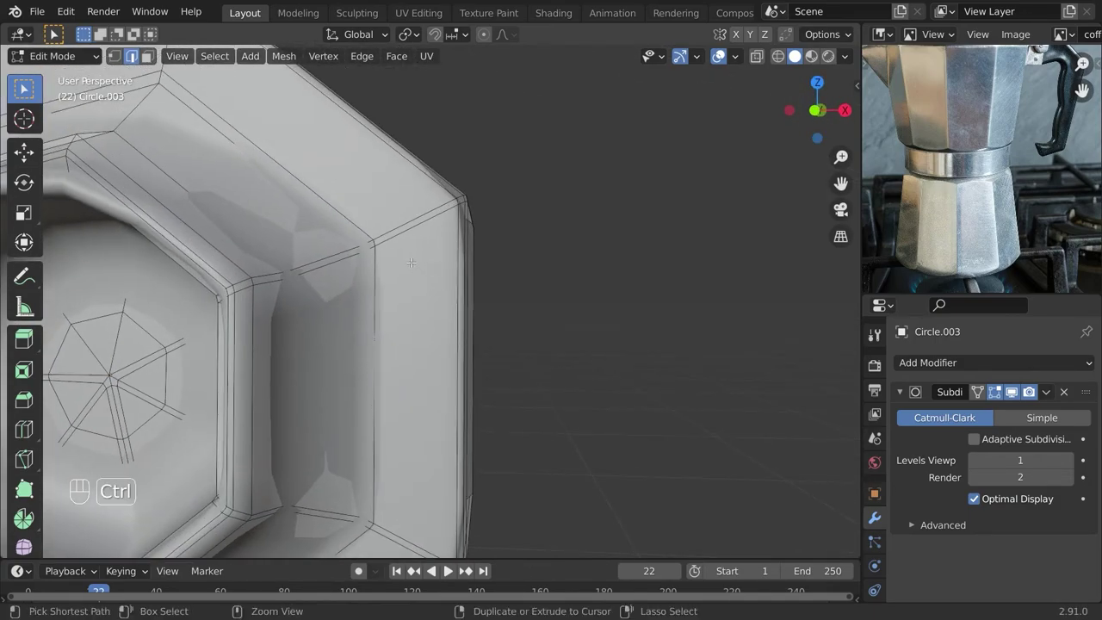
click(352, 164)
shift+middle_drag(377, 370, 353, 219)
key(ctrl+r)
shift+middle_drag(461, 407, 661, 441)
Delete the faces at the center of the recess floor and save the file.
key(3)
drag(263, 238, 304, 278)
key(x)
click(212, 195)
key(ctrl+s)
Merge the bevel vertices at the rim's upper-right corner and dissolve the extra edges running inward from it.
scroll(319, 253, down, 3)
key(alt+KP_1)
shift+middle_drag(572, 142, 295, 276)
scroll(223, 315, up, 4)
click(236, 308)
key(alt+2)
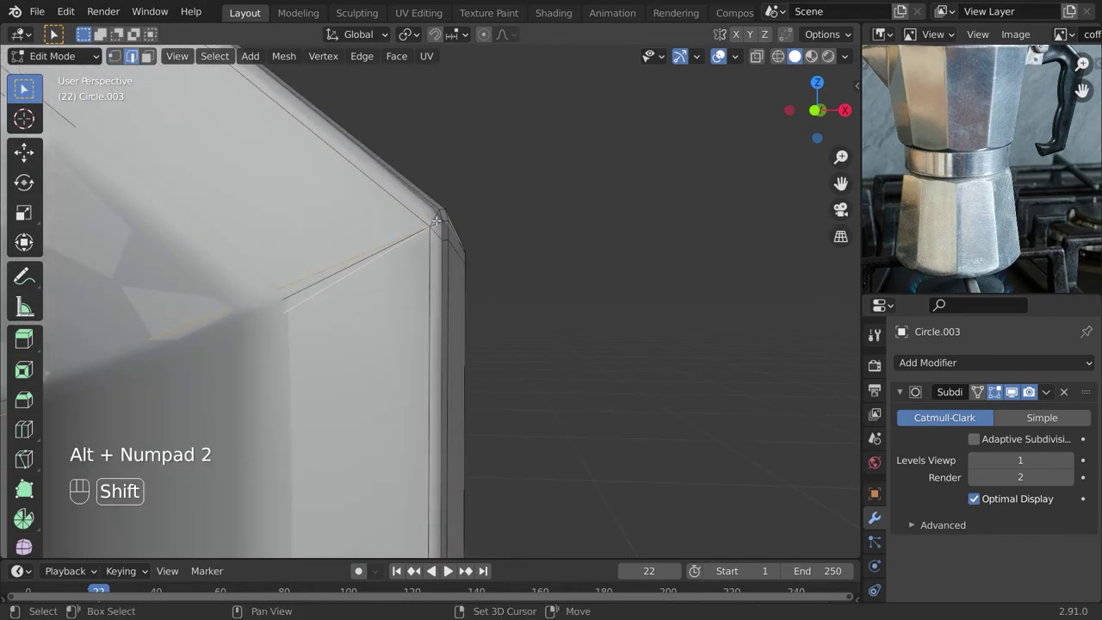
key(x)
click(393, 334)
scroll(392, 334, down, 5)
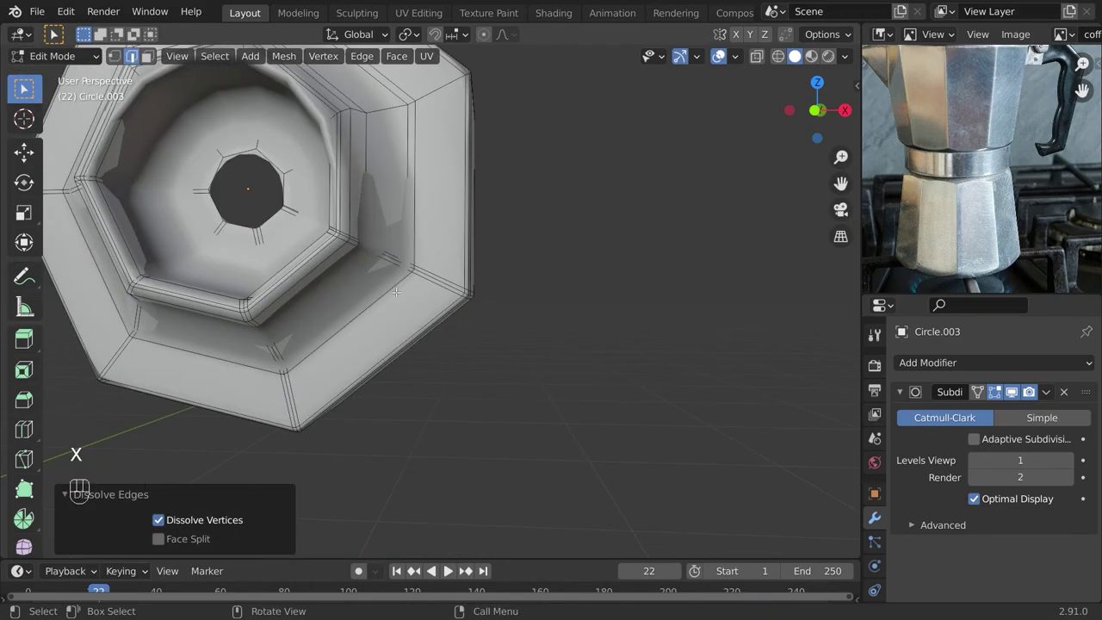
Dissolve the surplus edges running inward from the rim's lower-right corner.
scroll(476, 286, up, 5)
alt+shift+click(462, 251)
key(x)
click(526, 312)
Merge the bottom rim corner's inner vertices at the last selected one and dissolve the extra edges above them.
key(alt+1)
shift+middle_drag(172, 536, 420, 282)
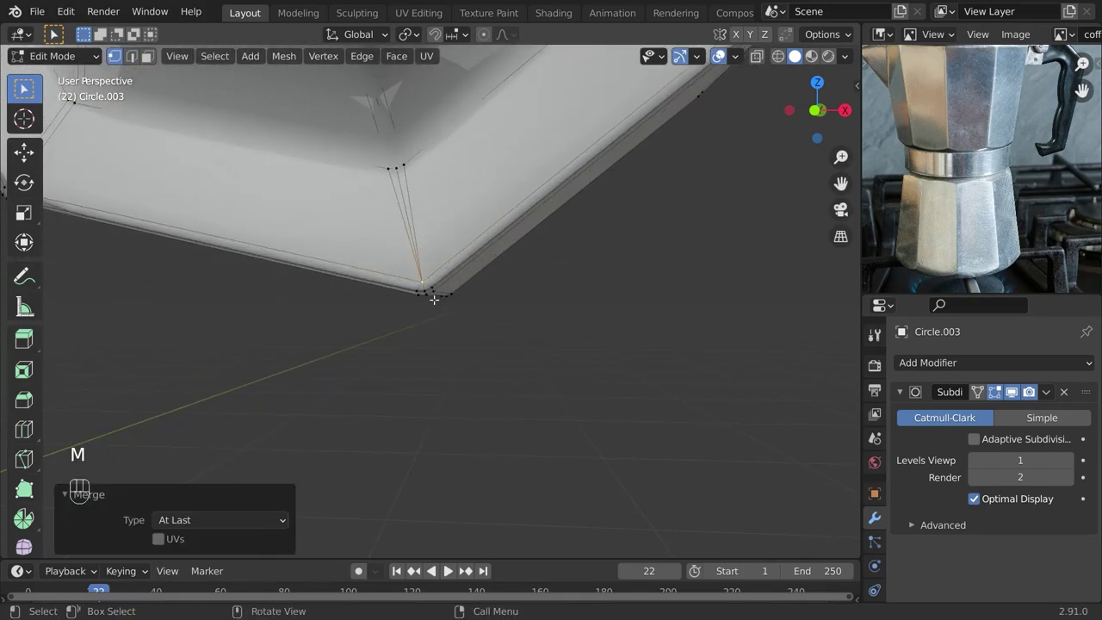
key(x)
click(440, 330)
Triangulate the bottom rim corner's faces and add a loop cut close to the lower-left corner at factor -0.960.
shift+middle_drag(129, 181, 422, 335)
key(alt+1)
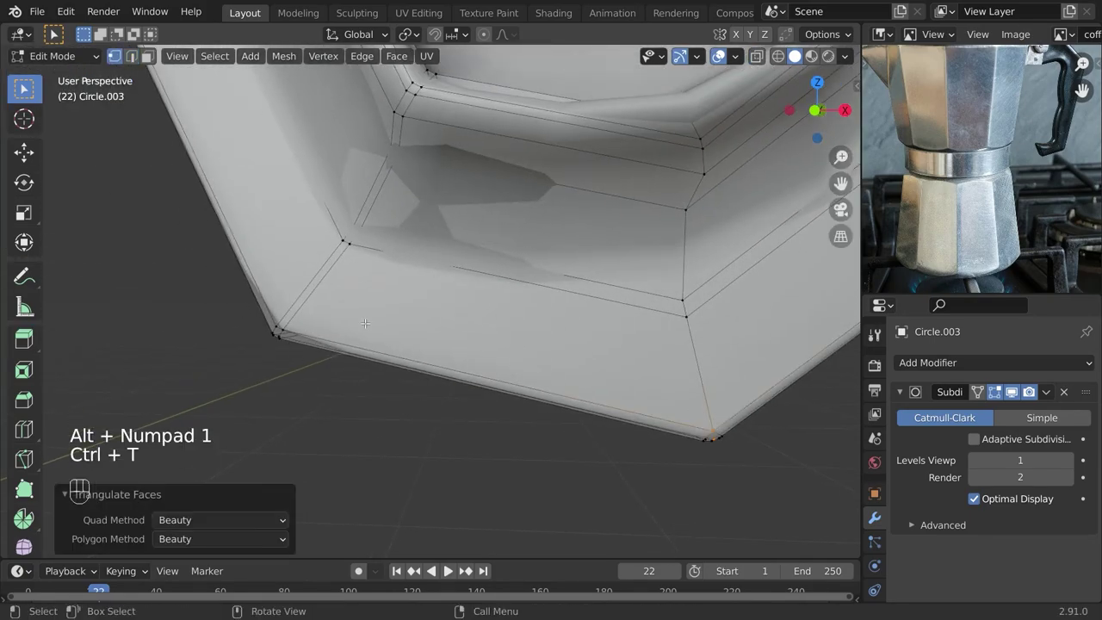
scroll(326, 347, down, 5)
key(ctrl+r)
click(431, 256)
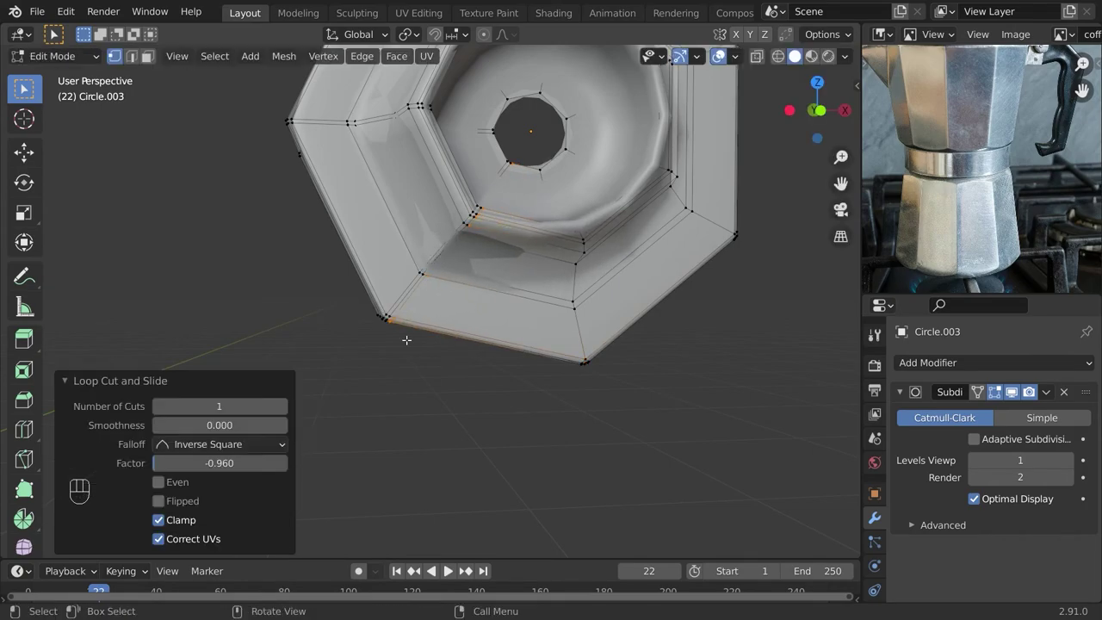
Dissolve the surplus edges running inward from the rim's lower-left corner.
scroll(305, 336, up, 5)
click(332, 358)
key(alt+2)
alt+shift+click(339, 315)
key(x)
click(334, 316)
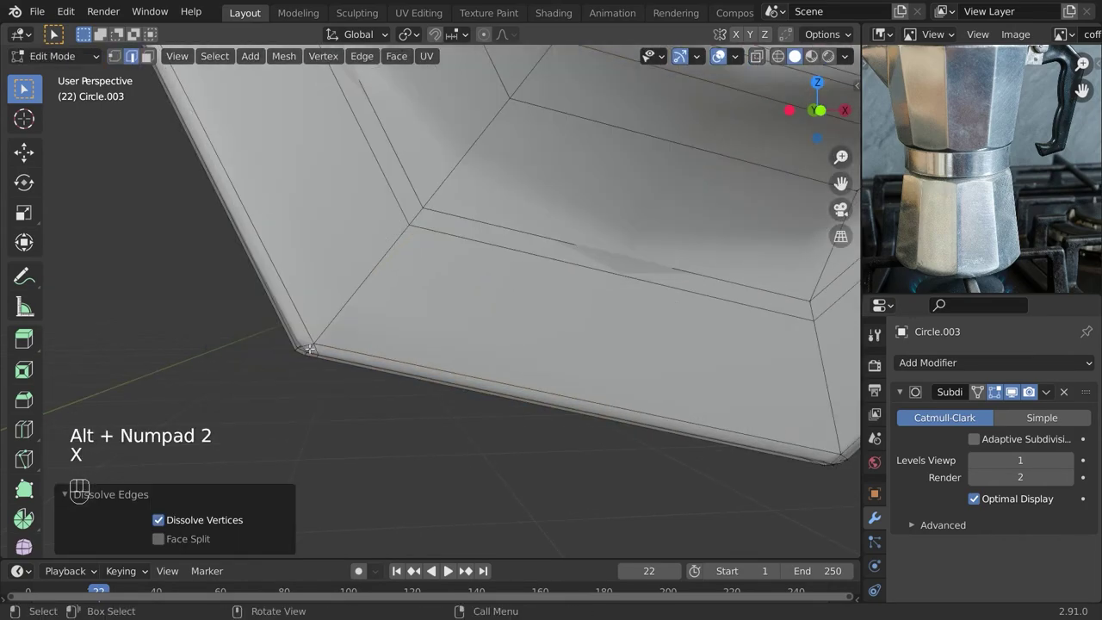
alt+shift+click(307, 348)
key(x)
click(306, 349)
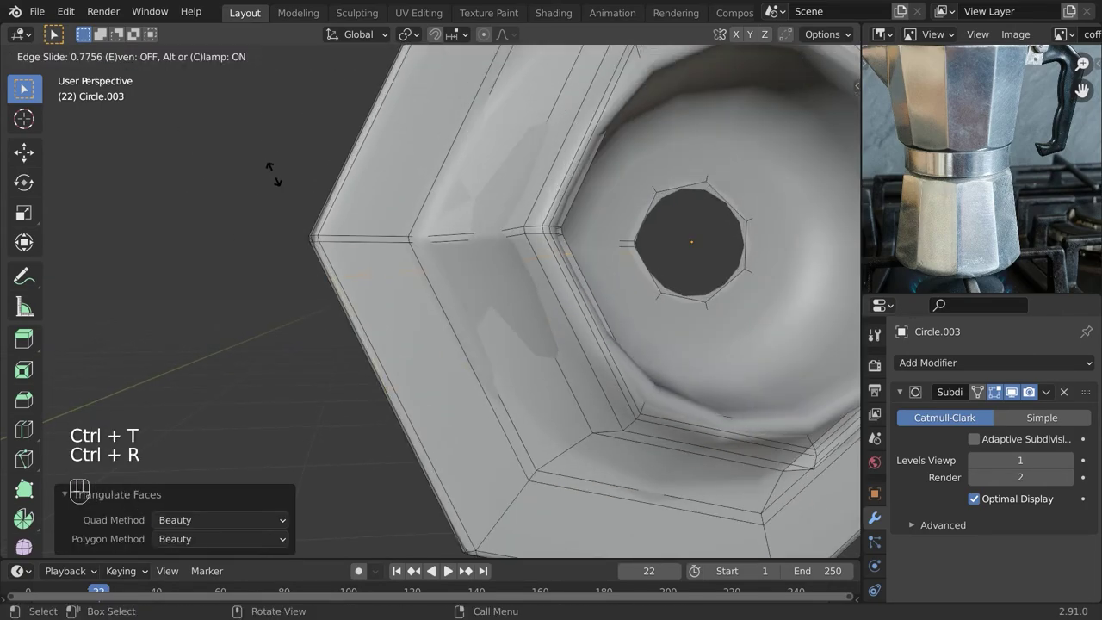
Add a loop cut just below the rim's left corner at factor 0.957 and dissolve the extra edges beside it.
click(274, 173)
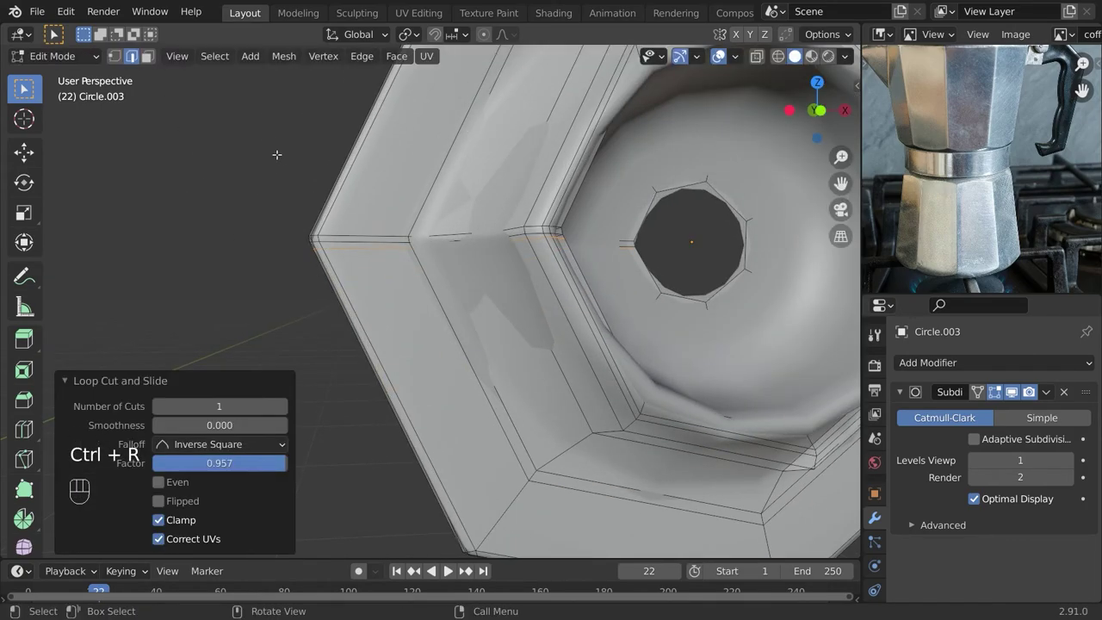
key(alt+KP_1)
scroll(356, 212, up, 5)
click(380, 253)
key(alt+KP_2)
key(x)
click(364, 248)
key(ctrl+z)
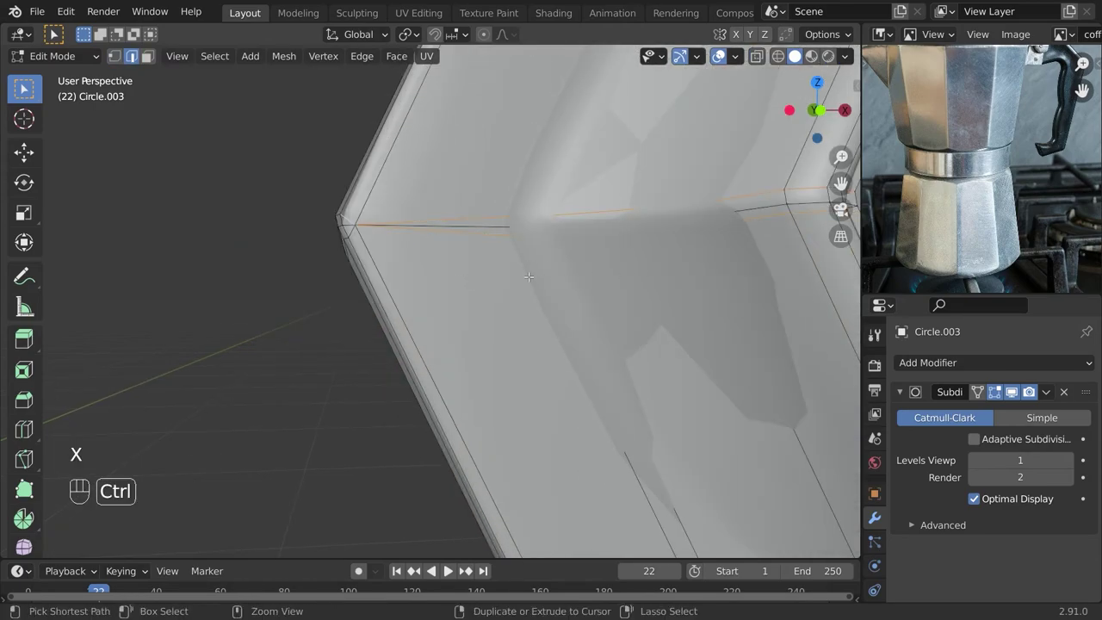
key(x)
click(368, 240)
Return to Object Mode and examine the valve's smoothed faces and corners from several angles.
scroll(368, 240, down, 8)
key(Tab)
scroll(604, 331, down, 4)
middle_drag(646, 288, 604, 331)
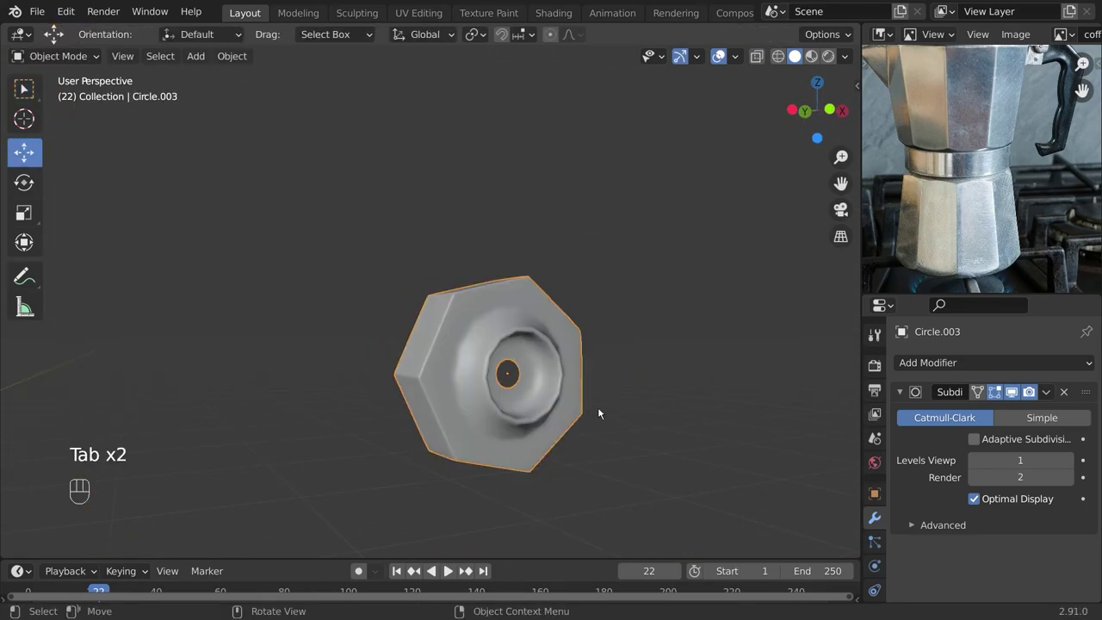
middle_drag(598, 414, 706, 405)
key(a)
key(a)
click(473, 337)
middle_drag(473, 337, 236, 330)
key(Tab)
scroll(491, 428, up, 2)
key(Tab)
key(a)
key(a)
scroll(553, 447, down, 9)
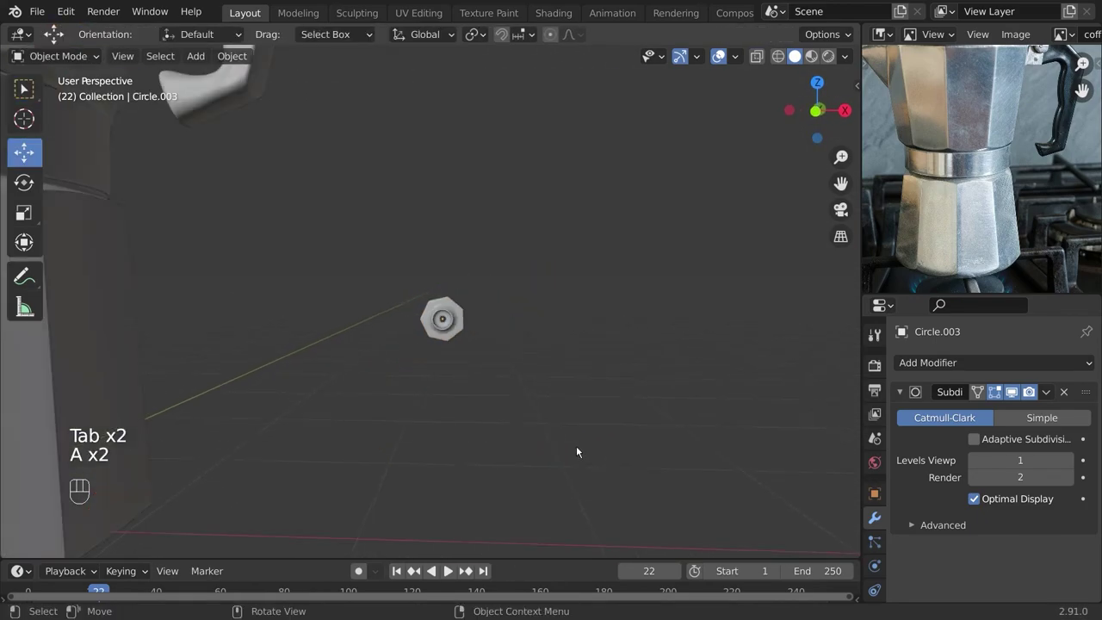
Move the valve in front view by -1.082 m in X and 0.31468 m in Z, placing it beside the pot's lower body.
click(444, 322)
key(KP_1)
scroll(187, 293, up, 1)
shift+middle_drag(187, 294, 416, 347)
key(g)
click(627, 374)
scroll(545, 319, up, 4)
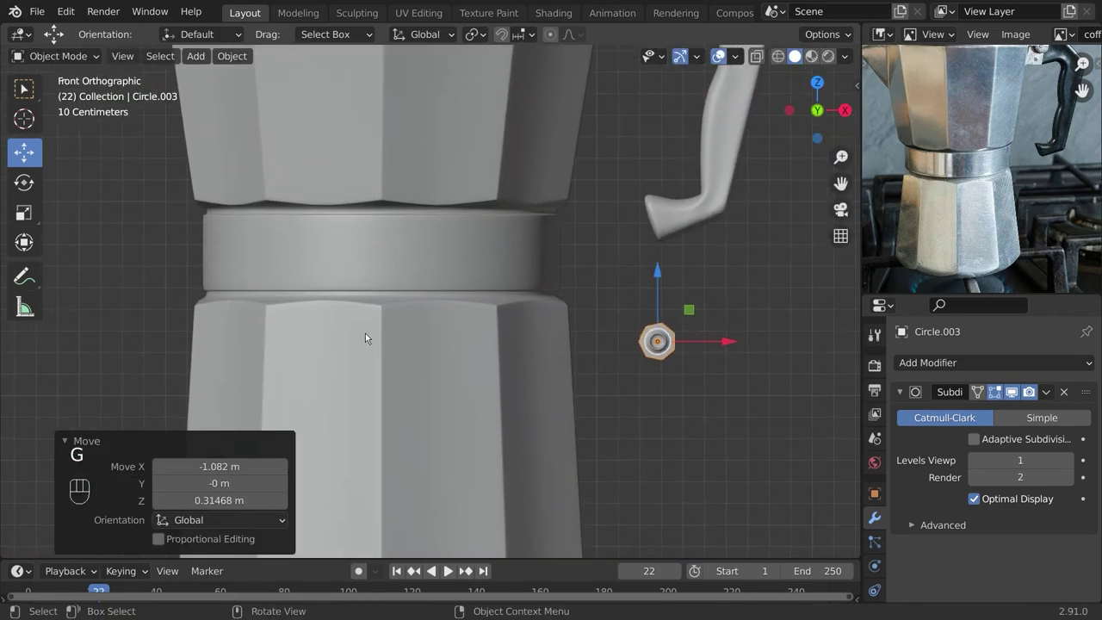
Set snapping to Face with Align Rotation to Target and snap the valve onto a front facet of the lower body.
key(KP_1)
scroll(431, 307, down, 1)
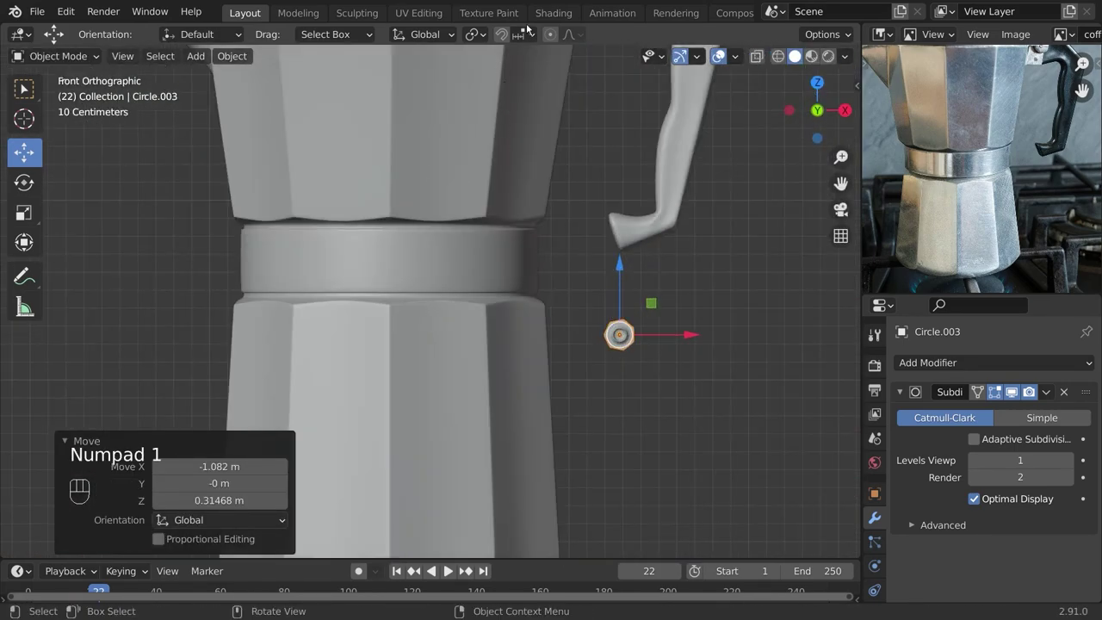
click(527, 28)
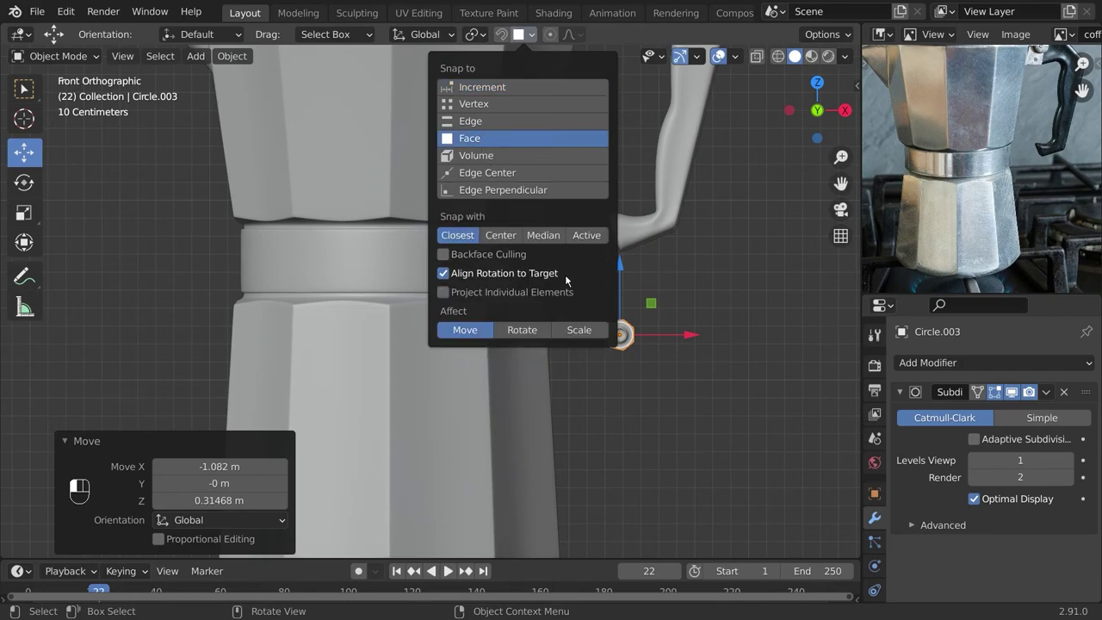
middle_drag(655, 386, 649, 288)
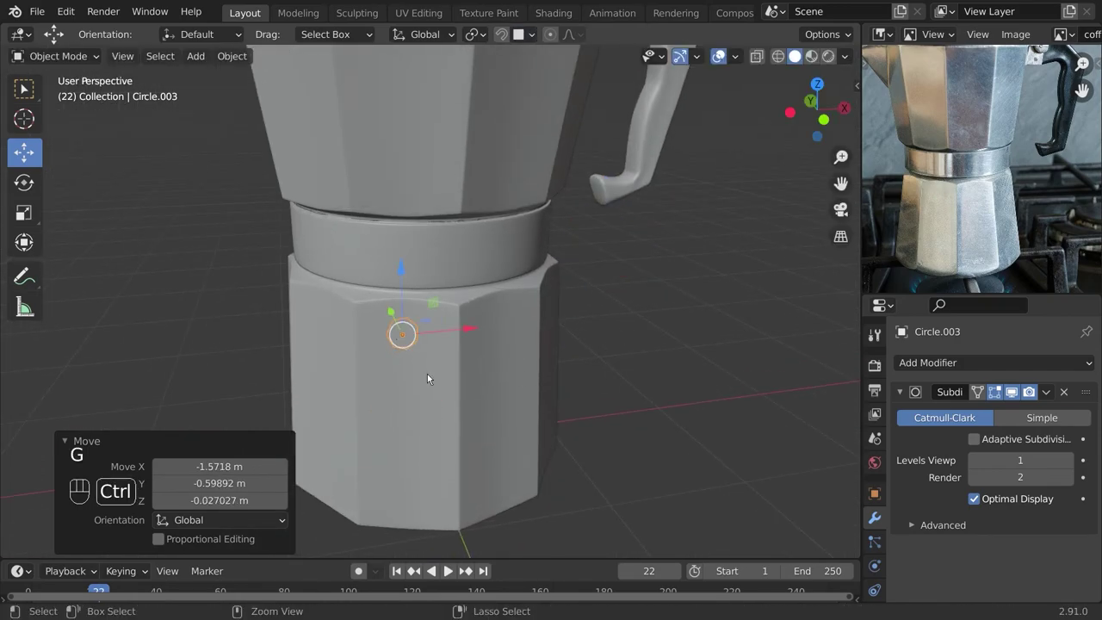
Move the valve by -0.069721 m along Y to adjust how far it stands out from the facet.
key(KP_1)
scroll(418, 290, up, 4)
middle_drag(558, 226, 493, 247)
key(g)
click(497, 244)
key(KP_1)
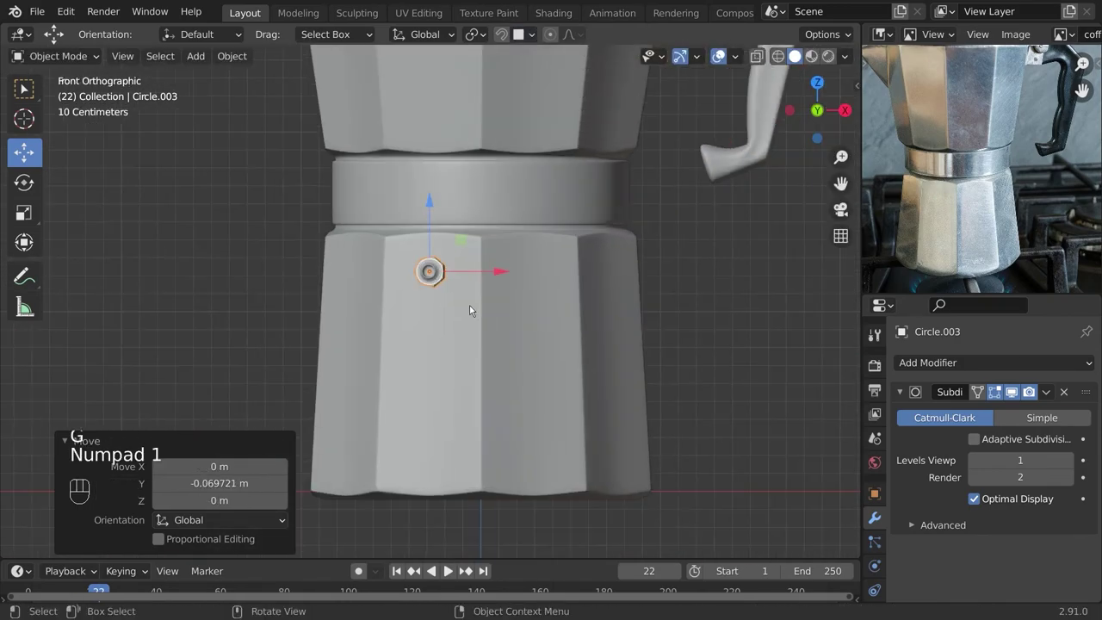
Scale the valve to suit the lower body's facet.
click(453, 224)
middle_drag(453, 223, 405, 313)
key(s)
click(539, 327)
scroll(405, 313, up, 3)
click(411, 333)
key(a)
key(a)
Check the whole coffee pot with the valve in place and save the file.
scroll(411, 333, down, 6)
middle_drag(448, 343, 489, 293)
key(ctrl+s)
scroll(602, 361, down, 2)
key(a)
key(a)
key(a)
middle_drag(595, 319, 528, 333)
key(ctrl+s)
Select the two small rivets on the handle's hinge and scale them together.
key(KP_1)
scroll(561, 189, up, 7)
click(441, 129)
scroll(435, 113, up, 4)
shift+click(437, 148)
shift+middle_drag(513, 240, 603, 267)
key(s)
click(545, 275)
Scale the handle along the Y axis to adjust its thickness.
click(455, 297)
click(622, 259)
key(s)
key(y)
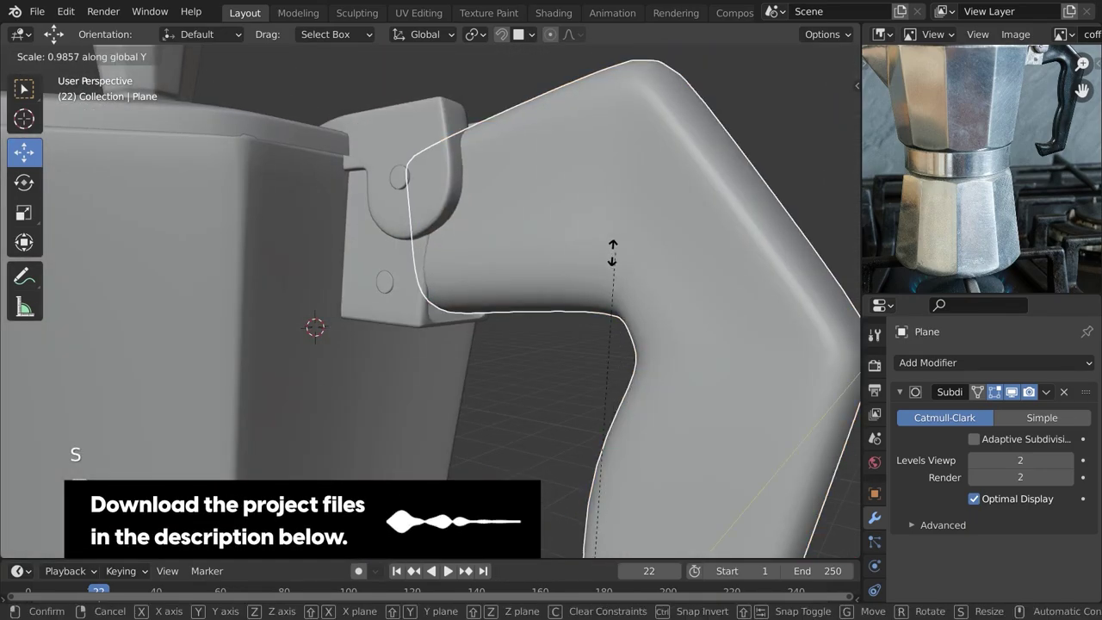
key(a)
key(Tab)
scroll(655, 267, down, 6)
key(Tab)
key(a)
key(a)
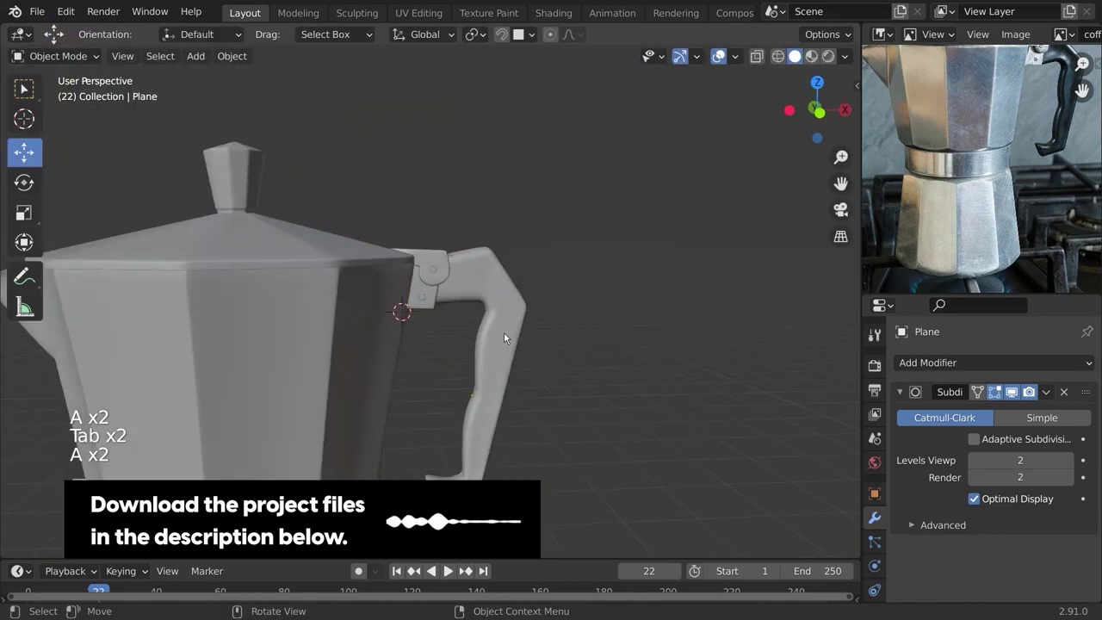
Reposition the bottom edges of the bracket joining the upper body to the handle.
key(KP_1)
scroll(525, 344, up, 4)
click(432, 315)
key(Tab)
key(z)
key(z)
click(567, 344)
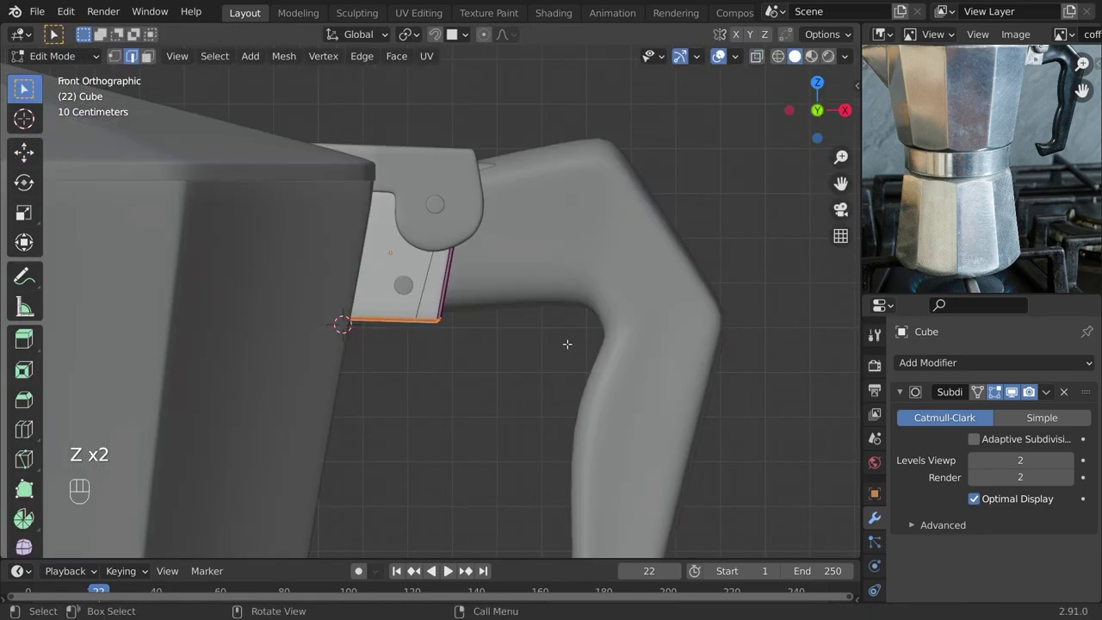
click(601, 294)
Return to Object Mode, view the complete pot and save coffee2.blend.
key(Tab)
key(a)
key(a)
scroll(443, 381, down, 4)
middle_drag(442, 382, 557, 377)
key(ctrl+s)
key(ctrl+s)
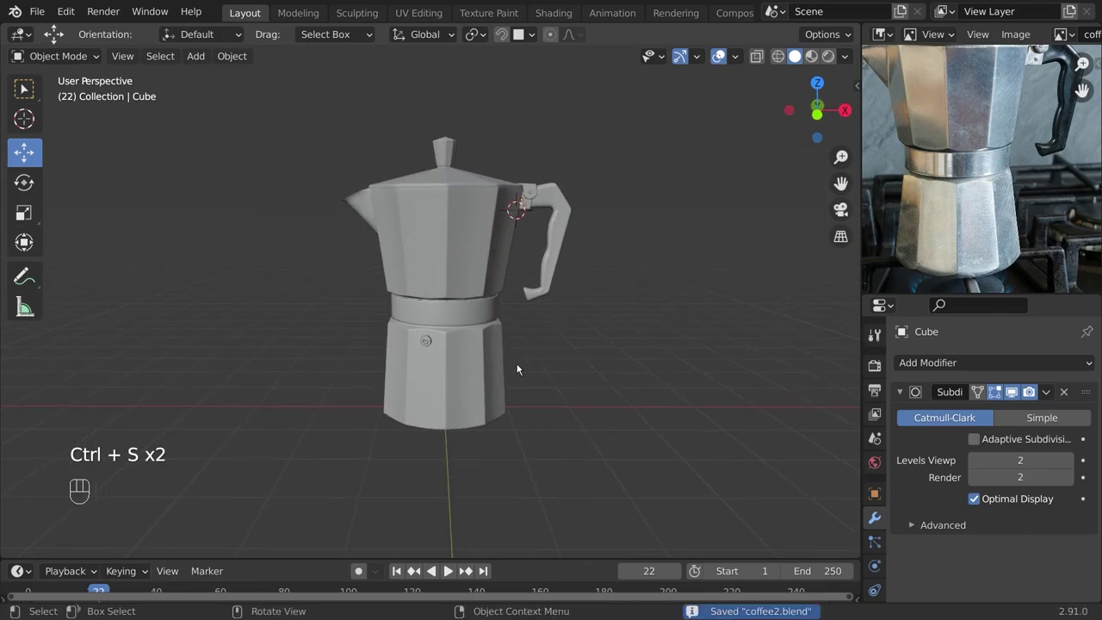